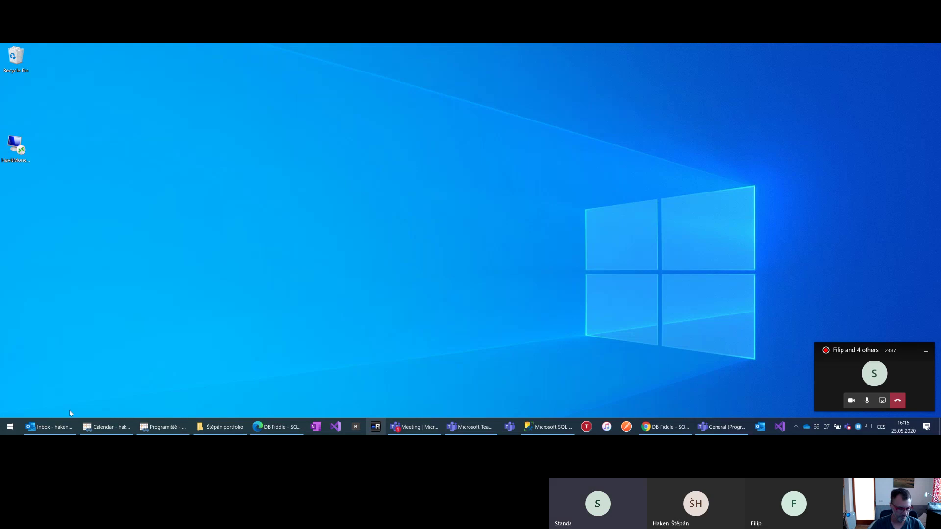
# Launch Excel by searching for 'excel' from the Windows key
pyautogui.press('super')
pyautogui.write('excel')
pyautogui.press('Return')
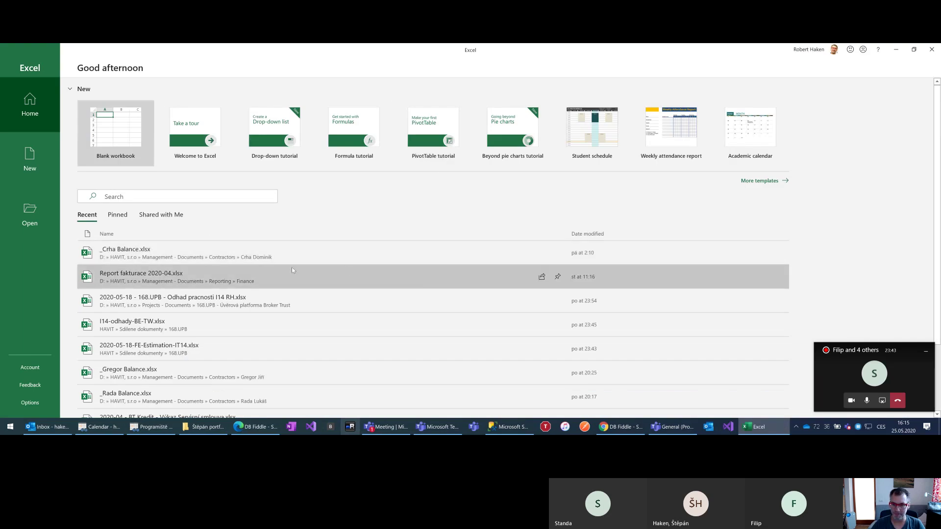
pyautogui.click(267, 244)
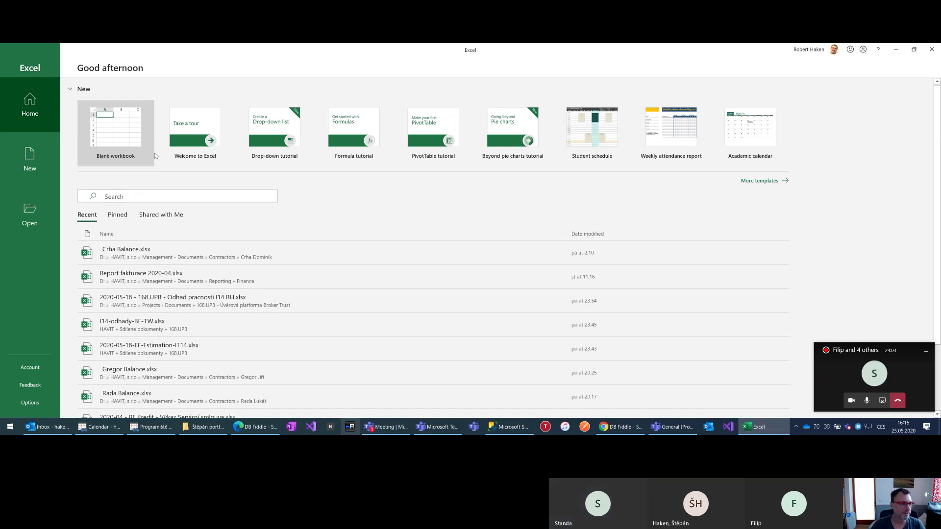
# Move the meeting window onto the screen, minimize it, and dismiss the floating call preview
pyautogui.click(827, 379)
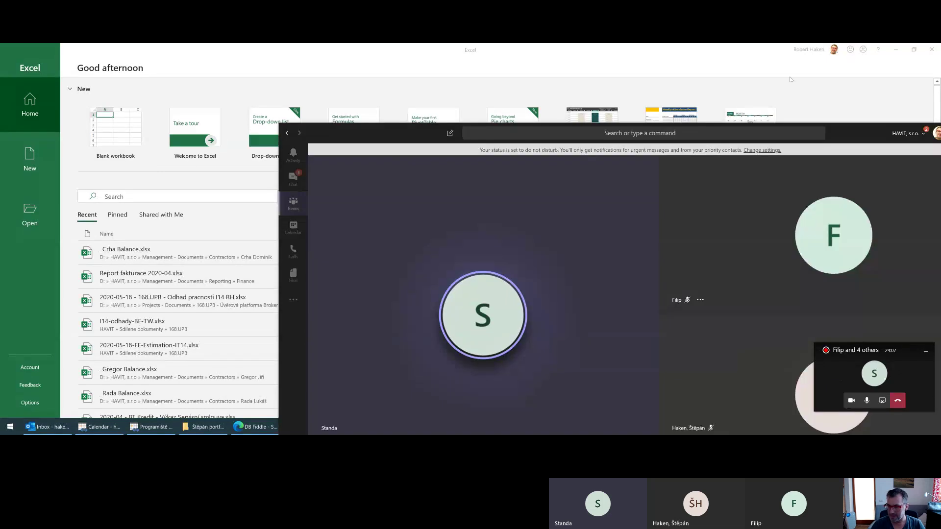
pyautogui.moveTo(863, 131); pyautogui.dragTo(681, 51)
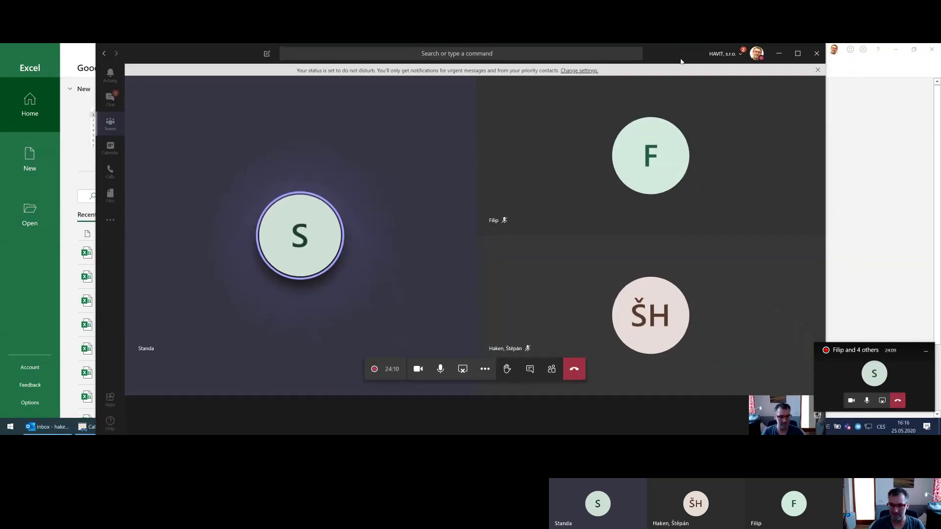
pyautogui.click(779, 54)
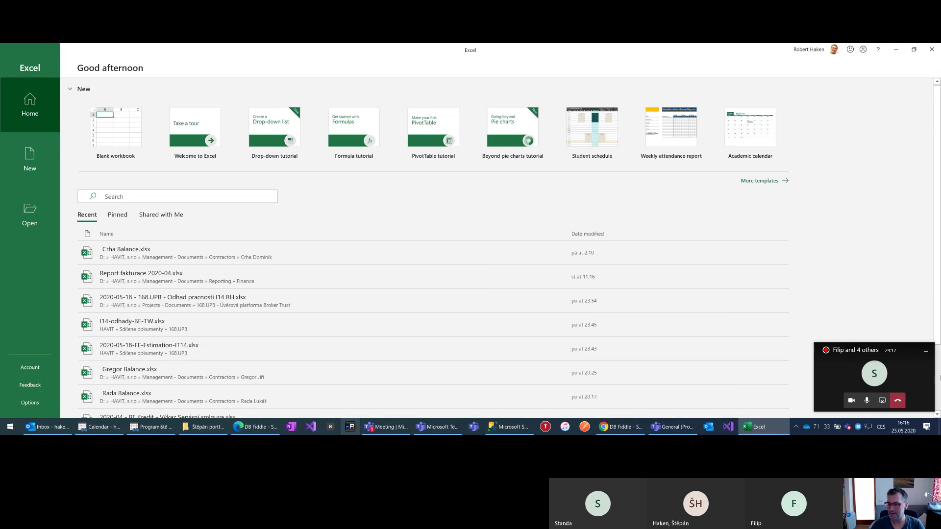
pyautogui.click(926, 350)
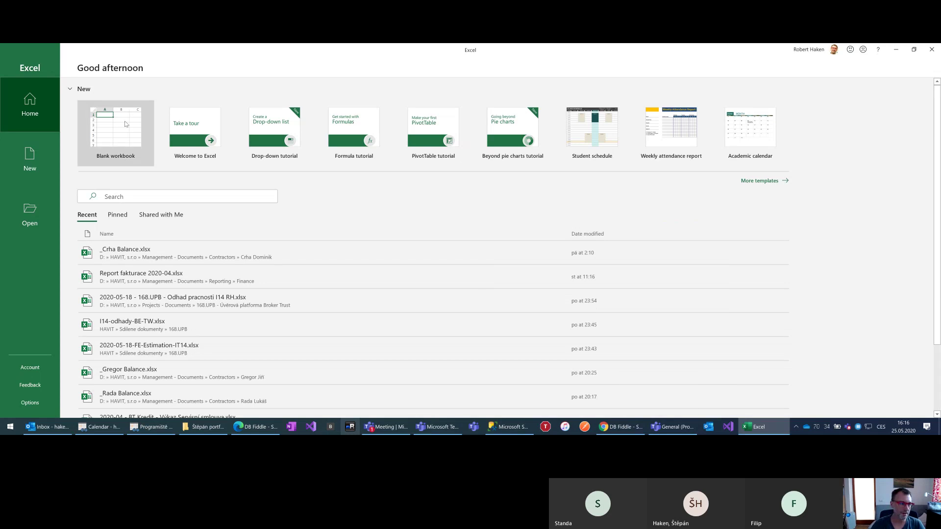
# Create a new blank workbook from the Blank workbook tile
pyautogui.click(117, 127)
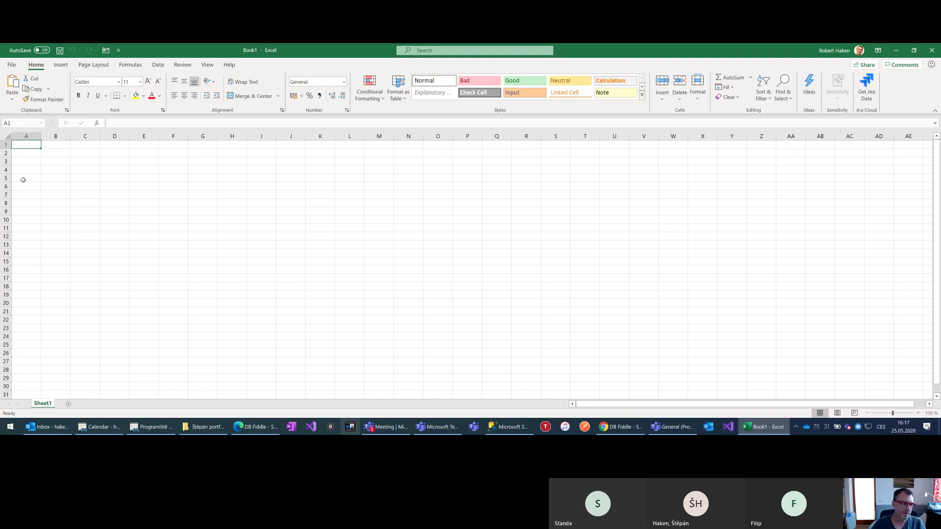
# Enter the bold title 'Studenti' in cell A1
pyautogui.write('S')
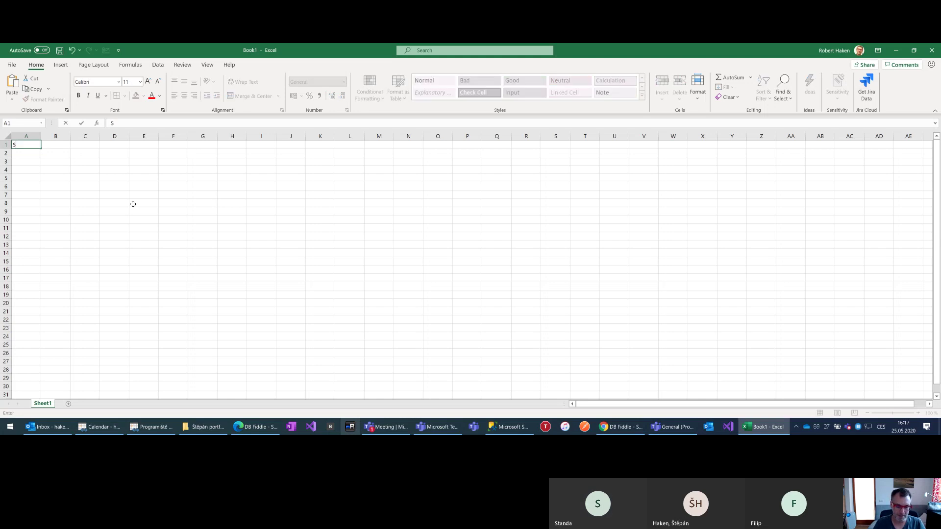
pyautogui.write('tuden')
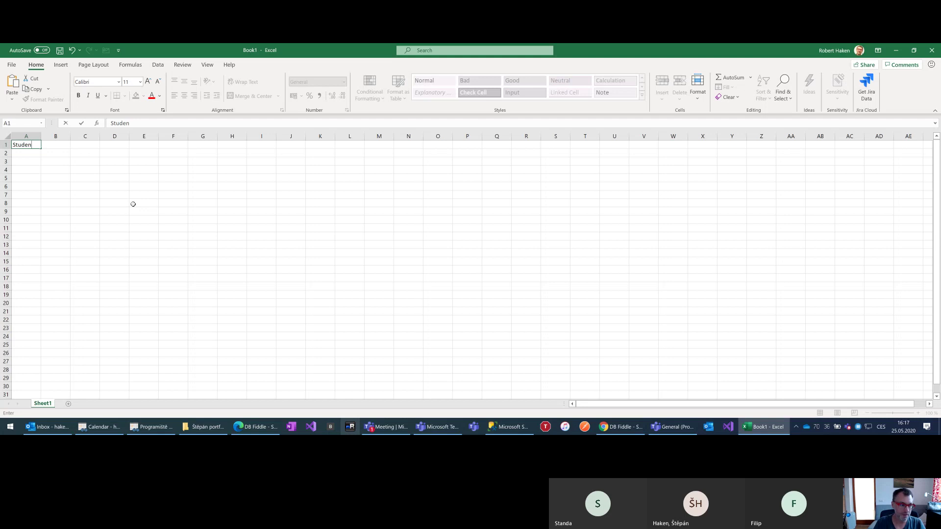
pyautogui.write('ti')
pyautogui.press('Return')
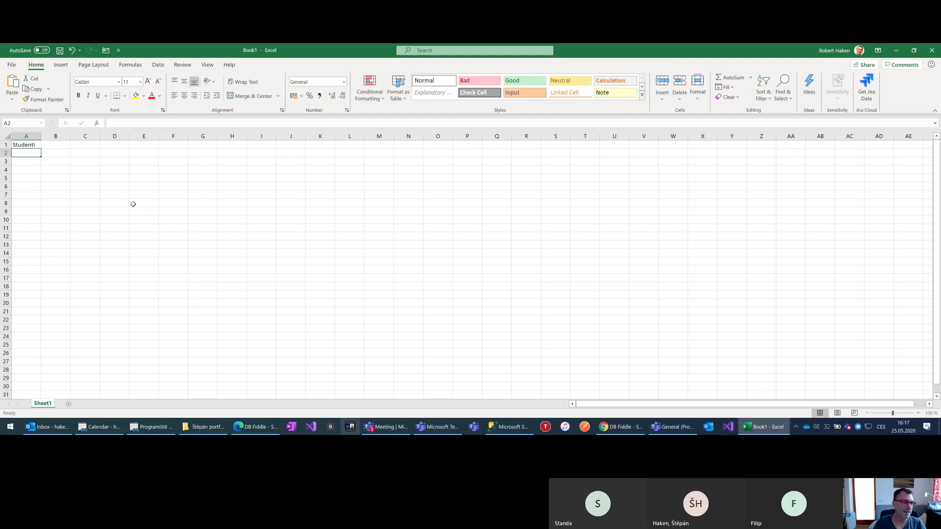
pyautogui.press('Up')
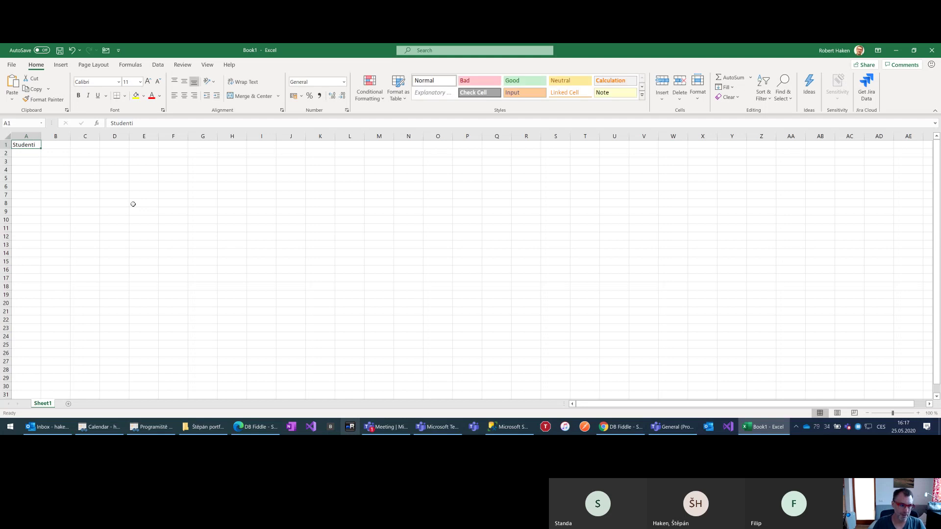
pyautogui.hotkey('ctrl', 'b')
pyautogui.press('Down')
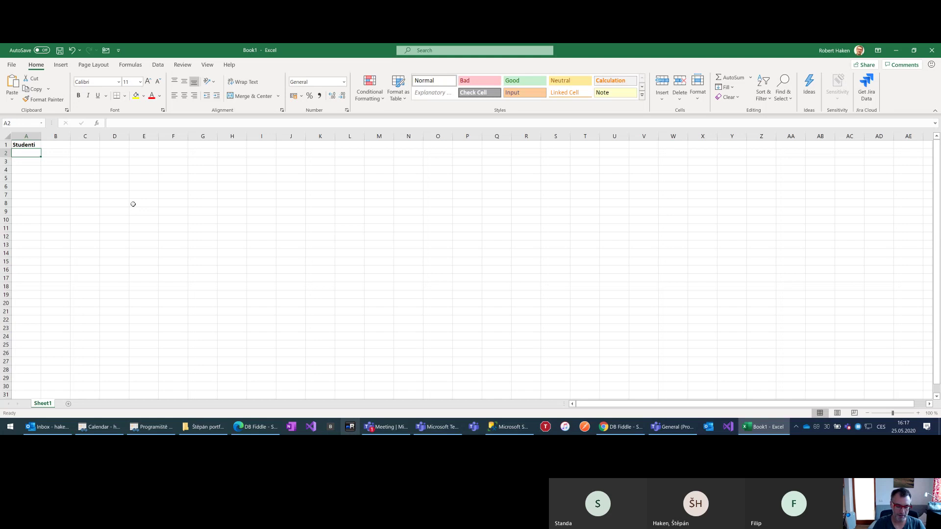
# Enter headers Křestní jméno, Příjmení, Pohlaví and Datum narození across A2:D2
pyautogui.write('Křestní')
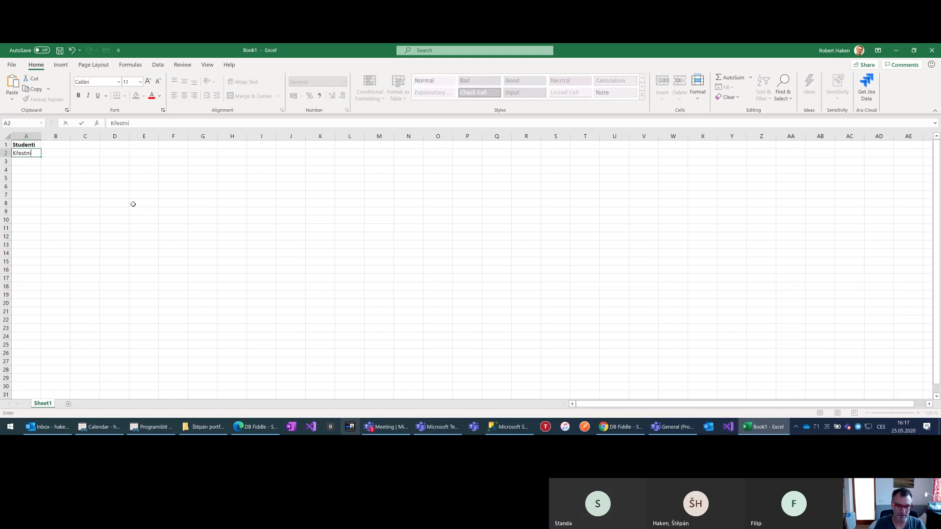
pyautogui.write(' jméno')
pyautogui.press('Tab')
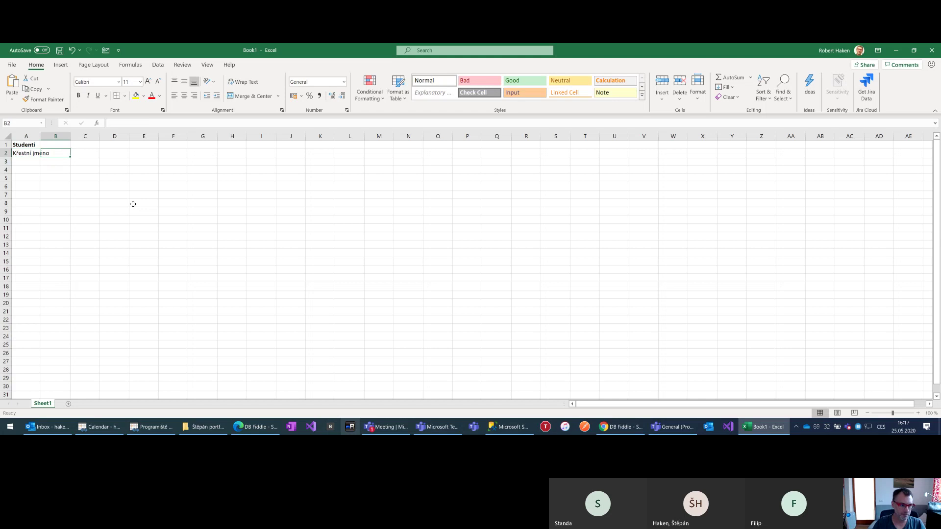
pyautogui.write('Příjmení')
pyautogui.press('Return')
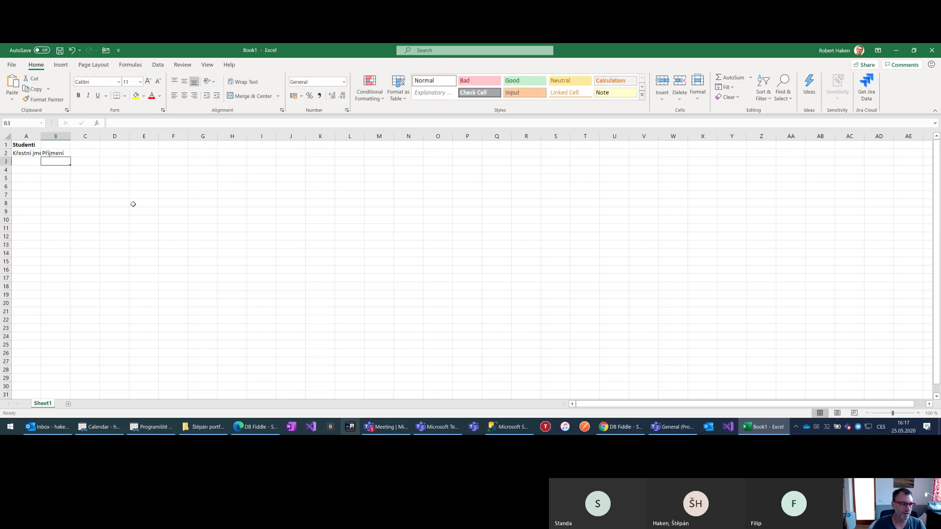
pyautogui.press('Up')
pyautogui.press('Right')
pyautogui.write('Pohla')
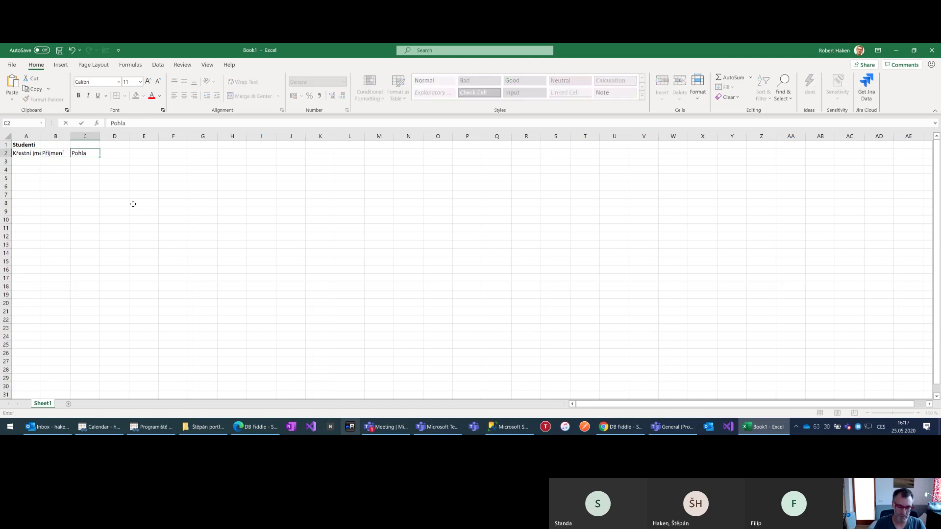
pyautogui.write('ví')
pyautogui.press('Tab')
pyautogui.write('Da')
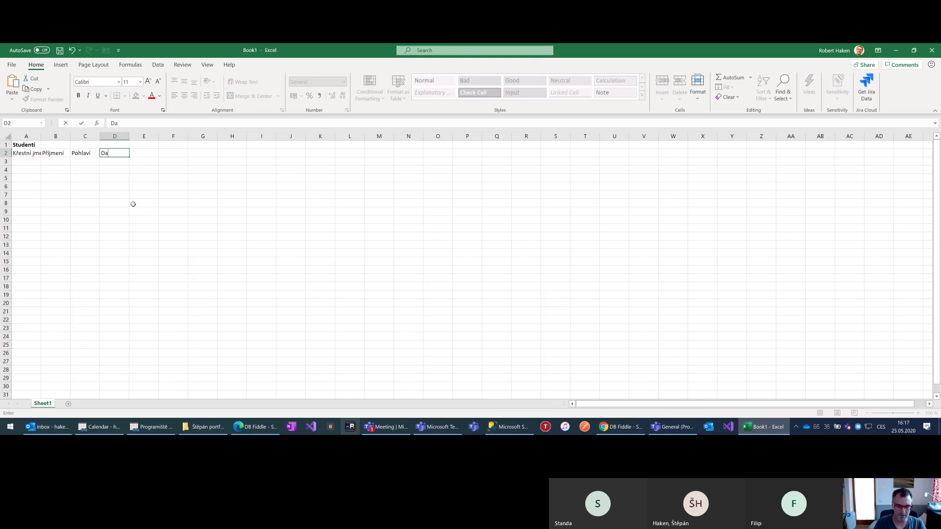
pyautogui.write('tum narození')
pyautogui.press('Down')
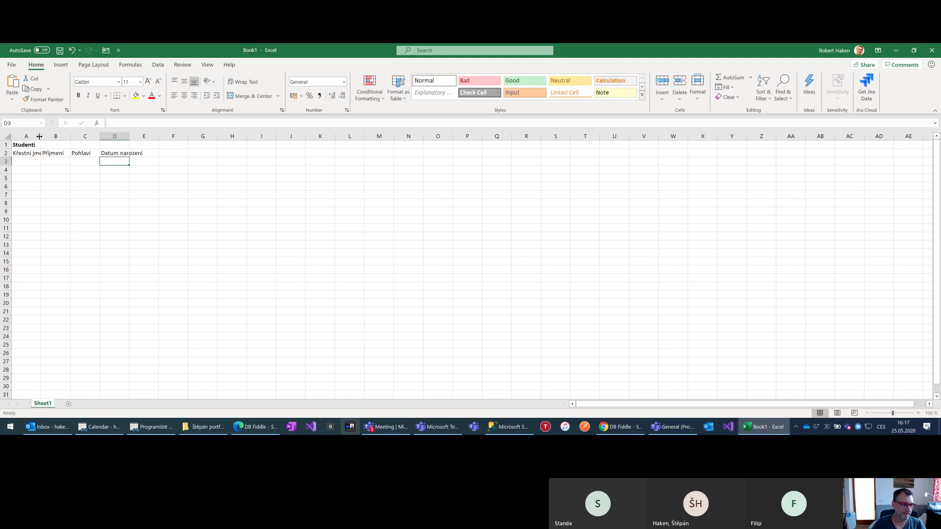
# Widen column A and apply the Heading 3 cell style to header row 2
pyautogui.doubleClick(40, 136)
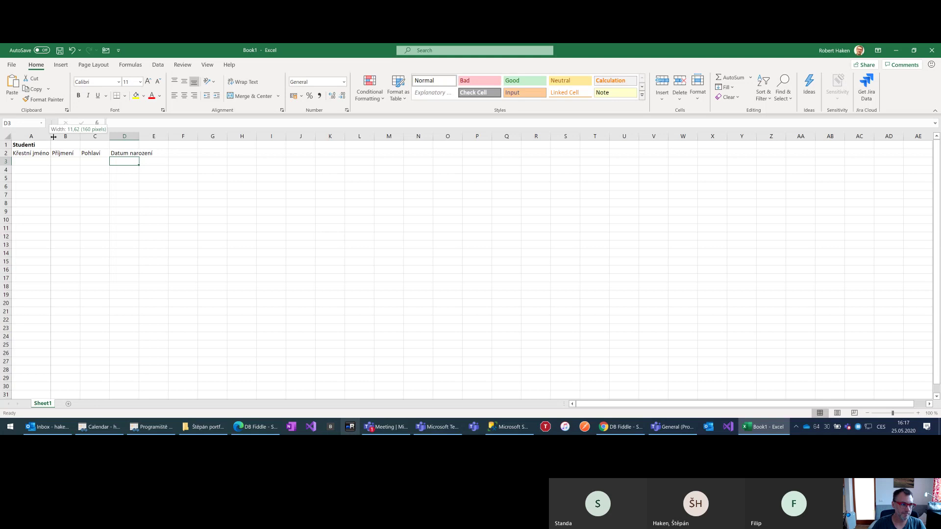
pyautogui.moveTo(51, 136); pyautogui.dragTo(219, 136)
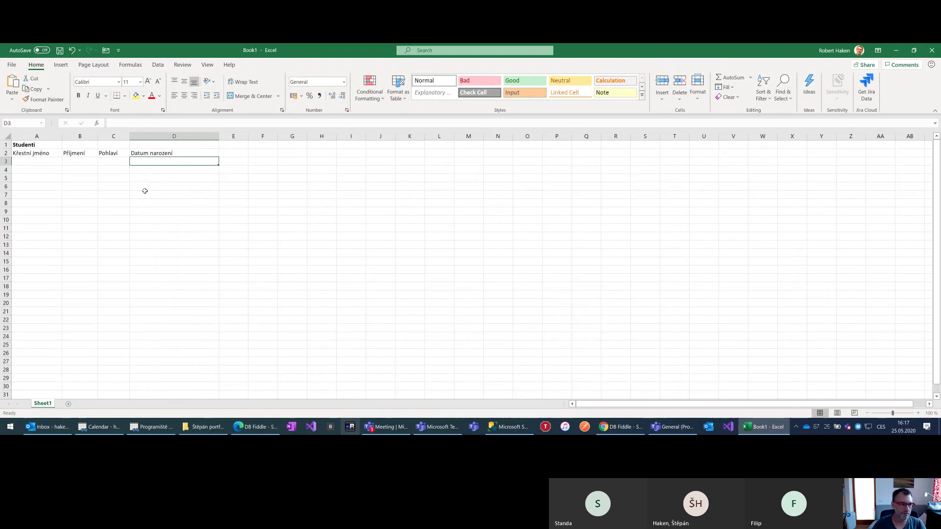
pyautogui.click(34, 162)
pyautogui.click(6, 153)
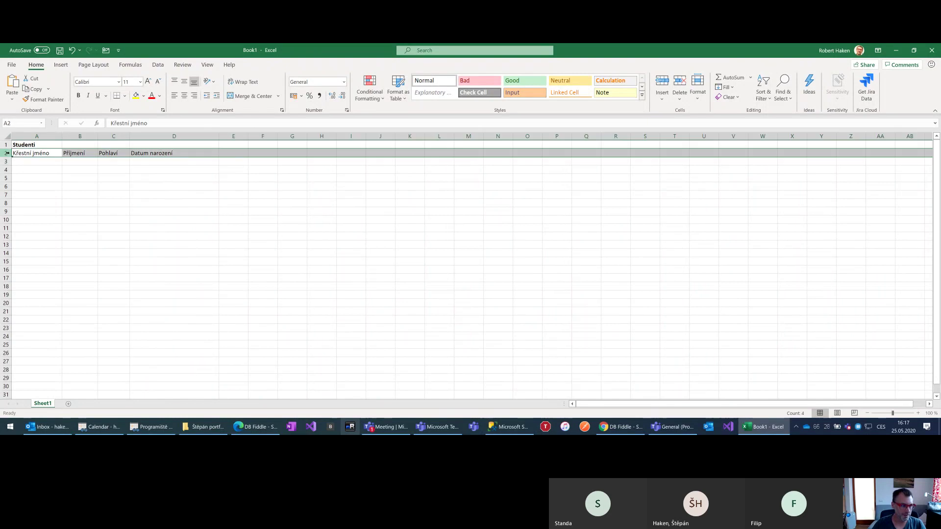
pyautogui.click(641, 95)
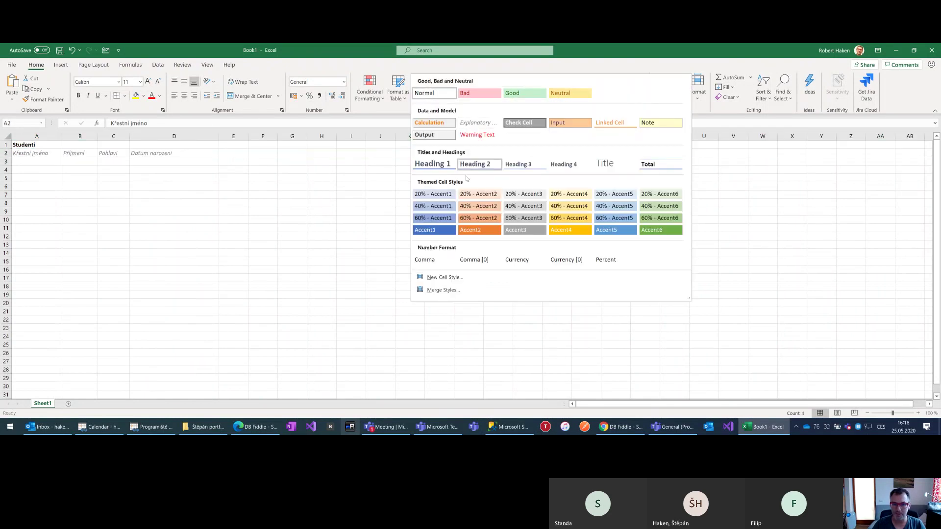
pyautogui.click(516, 169)
pyautogui.click(34, 162)
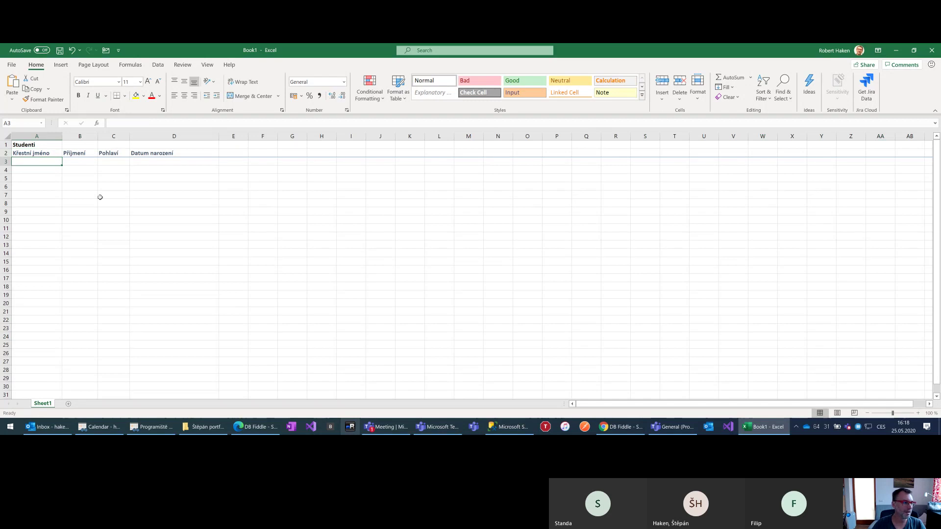
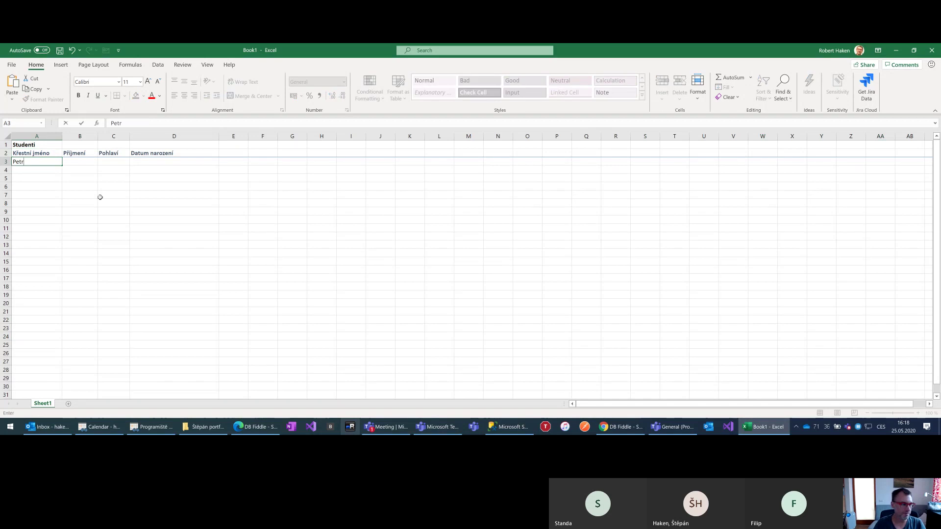
# Enter the first student's first name, surname, sex muž and birth date 1.01.2005 in row 3
pyautogui.press('Return')
pyautogui.press('Up')
pyautogui.press('Right')
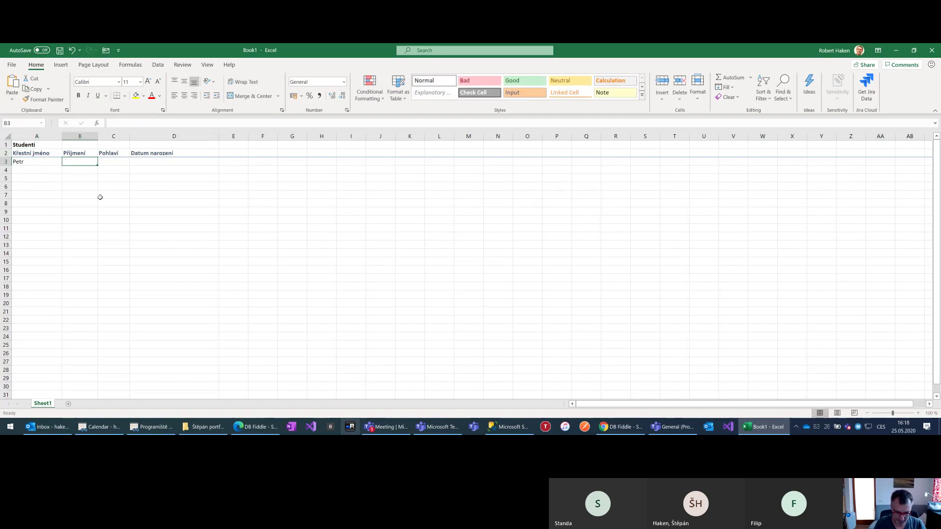
pyautogui.press('Return')
pyautogui.press('Up')
pyautogui.press('Right')
pyautogui.write('muž')
pyautogui.press('Return')
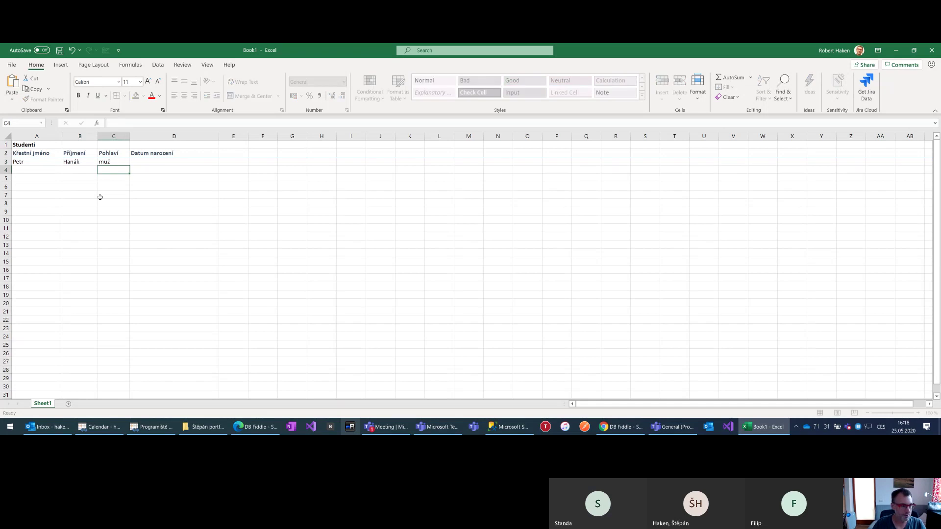
pyautogui.press('Right')
pyautogui.press('Up')
pyautogui.write('1.')
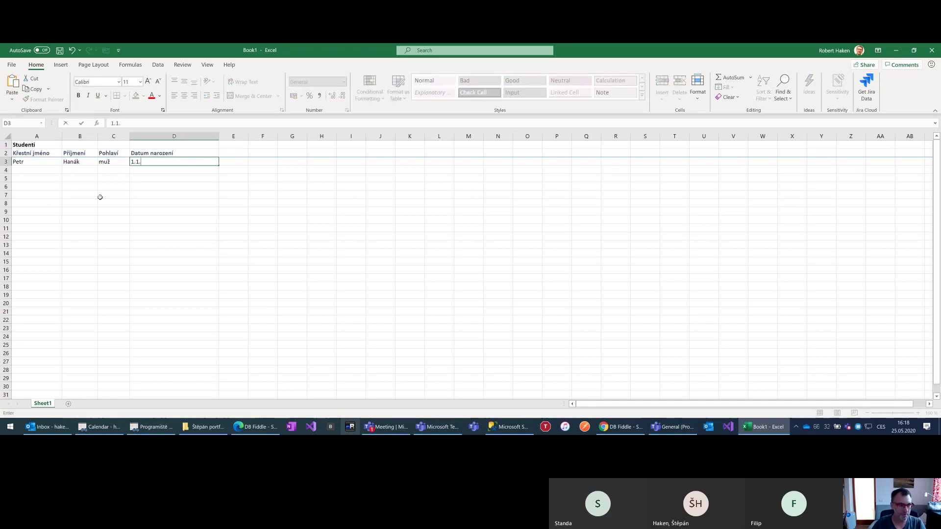
pyautogui.write('01.2005')
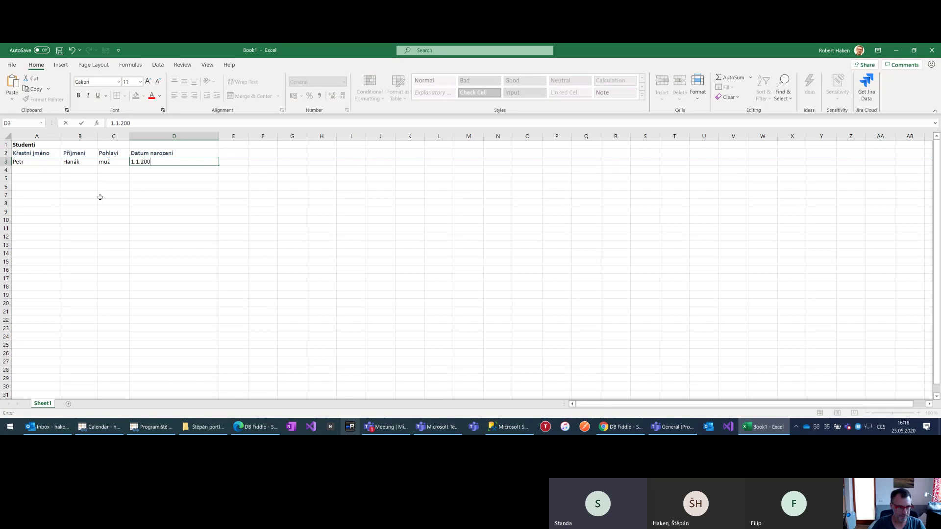
pyautogui.press('Return')
pyautogui.press('Left')
pyautogui.press('Left')
pyautogui.press('Left')
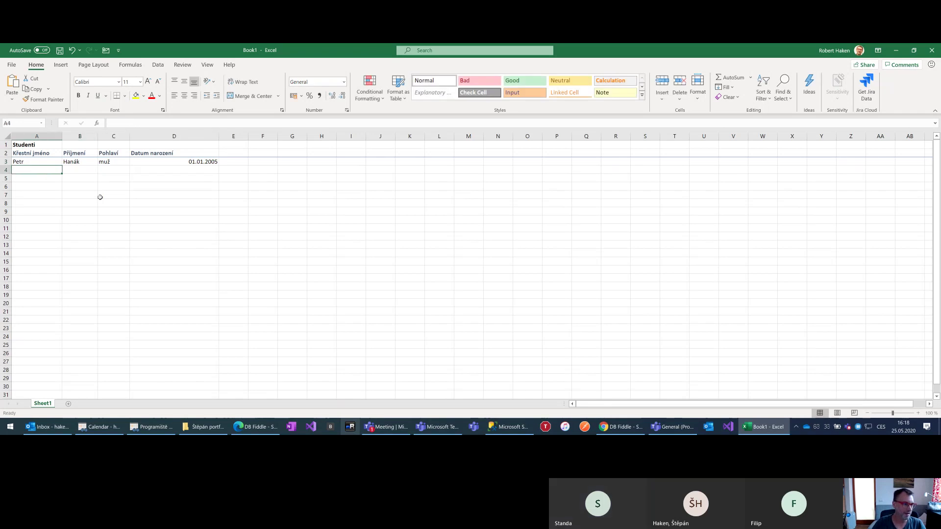
pyautogui.press('Tab')
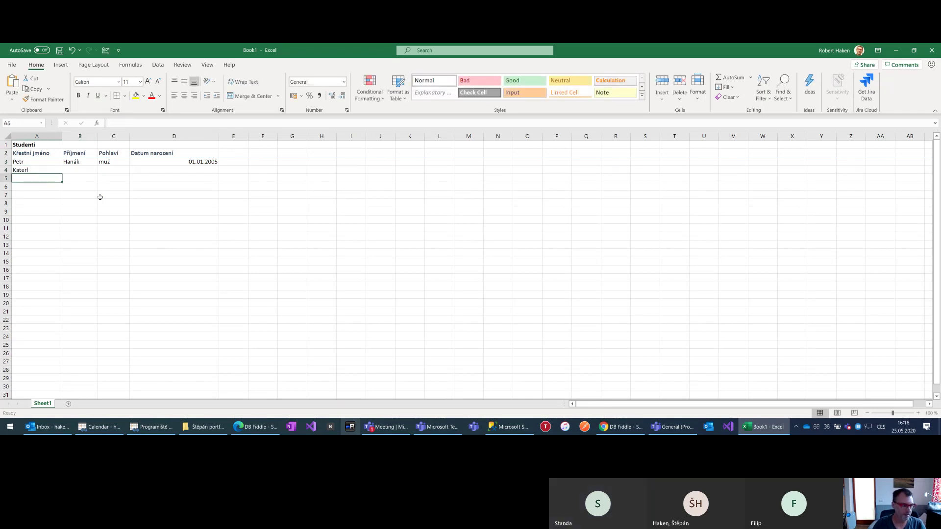
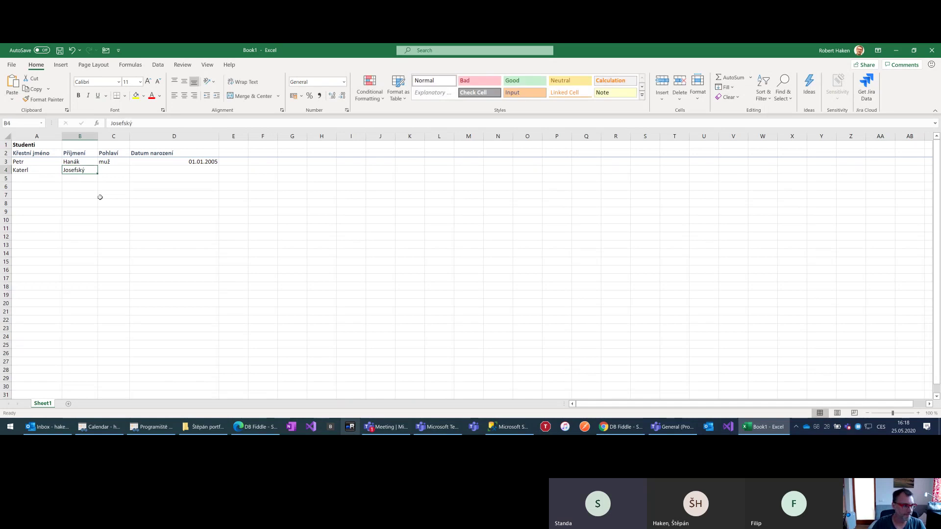
pyautogui.press('Tab')
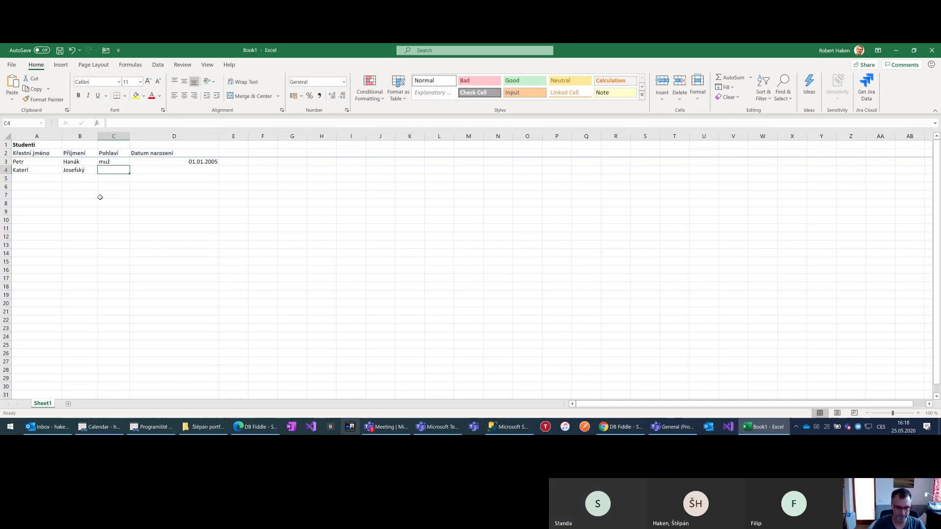
pyautogui.write('muž')
pyautogui.press('Tab')
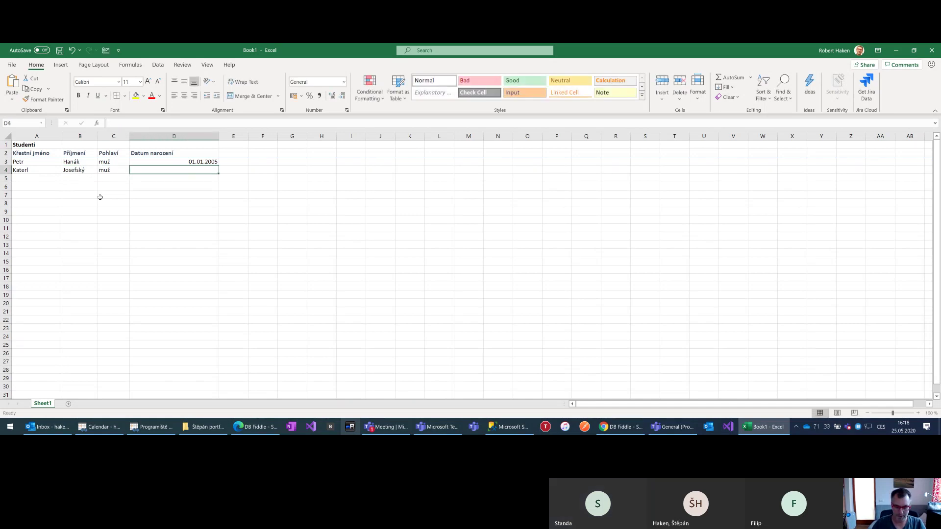
pyautogui.write('15.6.201')
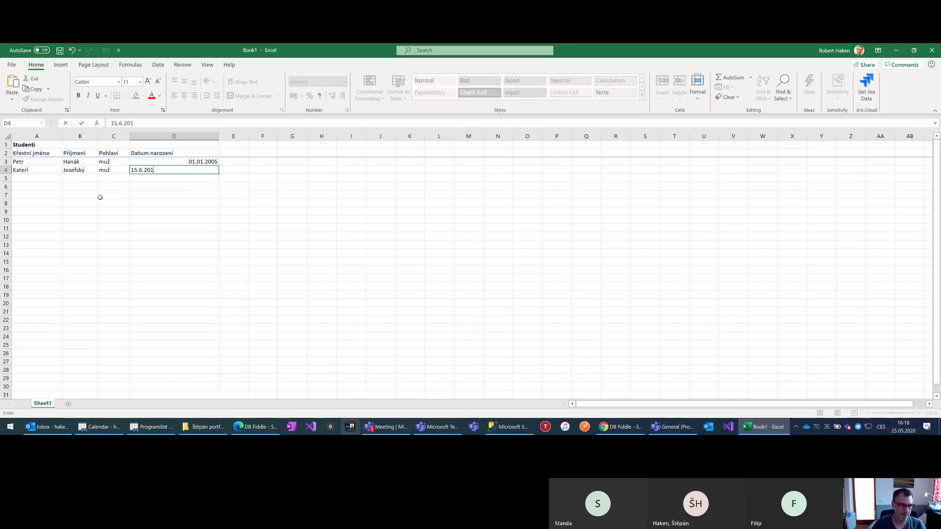
pyautogui.press('Return')
# Correct the second student's misspelled first name in column A
pyautogui.press('Left')
pyautogui.press('Left')
pyautogui.press('Left')
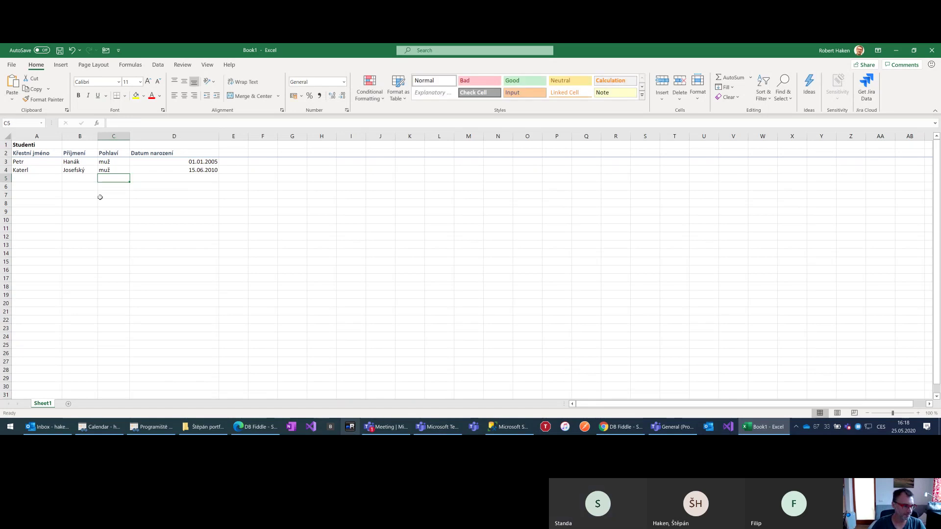
pyautogui.press('Up')
pyautogui.press('F2')
pyautogui.press('BackSpace')
pyautogui.press('Return')
pyautogui.press('Up')
pyautogui.press('F2')
pyautogui.press('BackSpace')
pyautogui.write('rel')
pyautogui.press('Return')
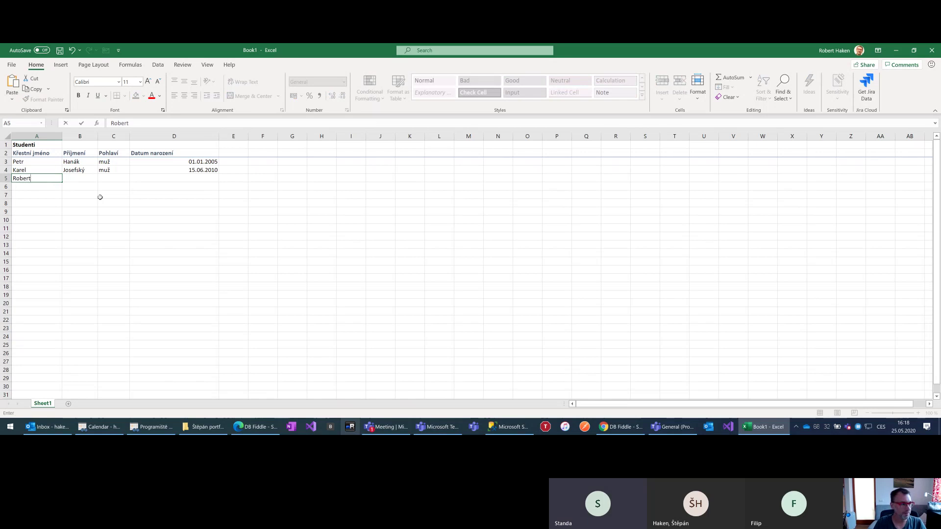
# Enter the third student's first name, surname, sex muž and birth date 20.03.1979
pyautogui.press('Tab')
pyautogui.press('Tab')
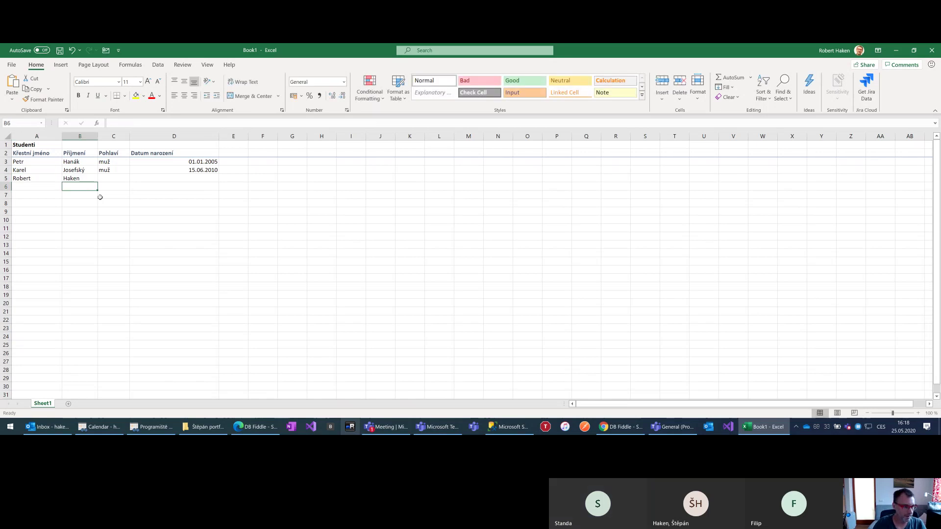
pyautogui.write('muž')
pyautogui.press('Tab')
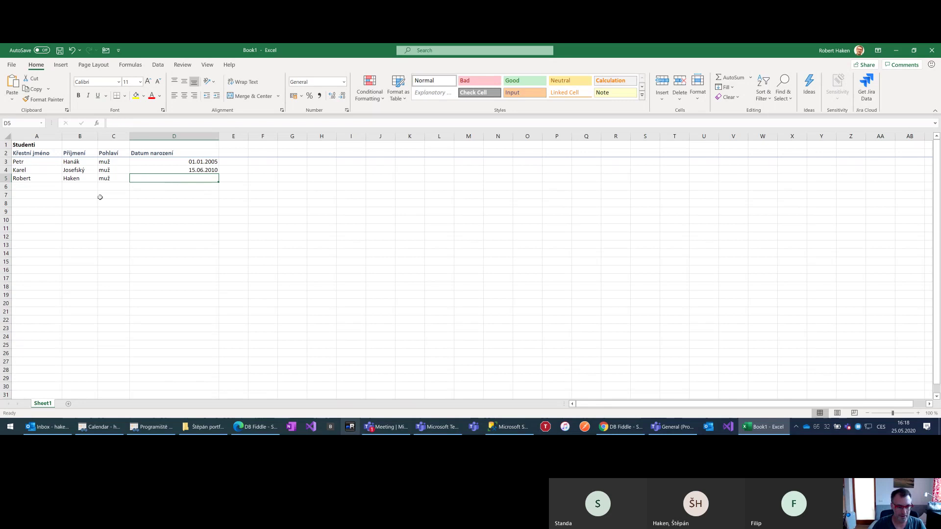
pyautogui.write('20')
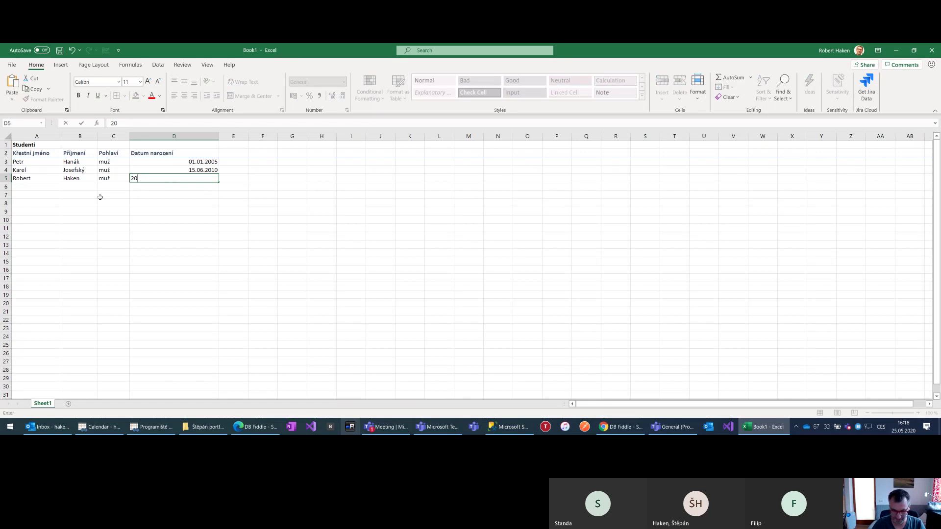
pyautogui.write('.03.1979')
pyautogui.press('Return')
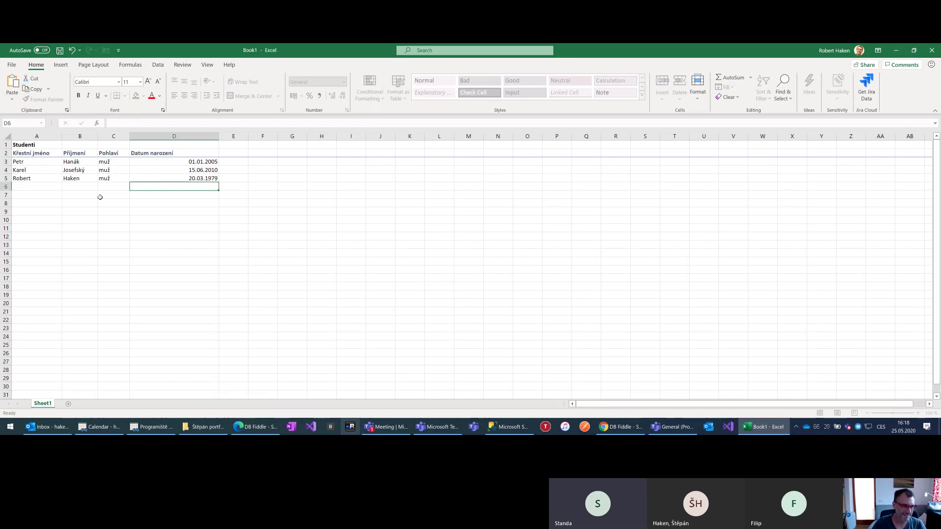
pyautogui.press('Left')
pyautogui.press('Left')
pyautogui.press('Left')
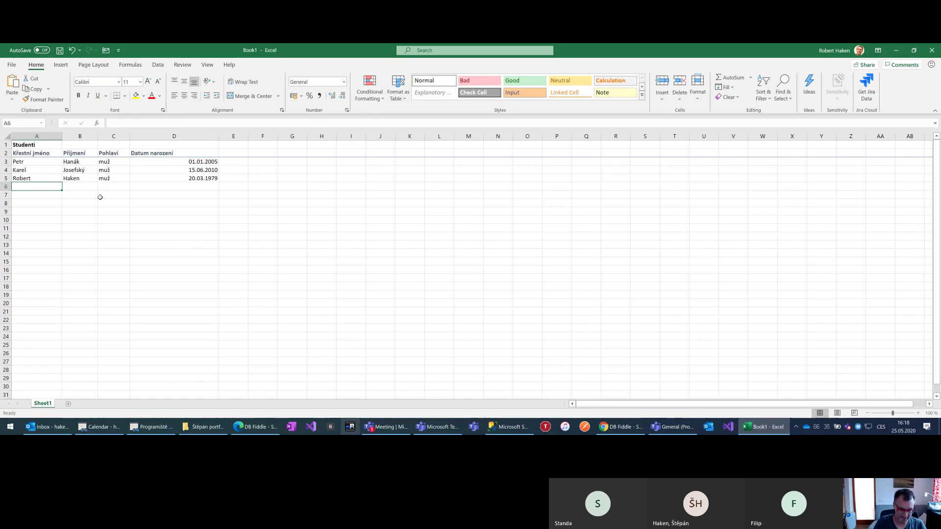
# Enter the fourth student's first name, surname, sex žena and birth date 17.04.2017
pyautogui.press('Tab')
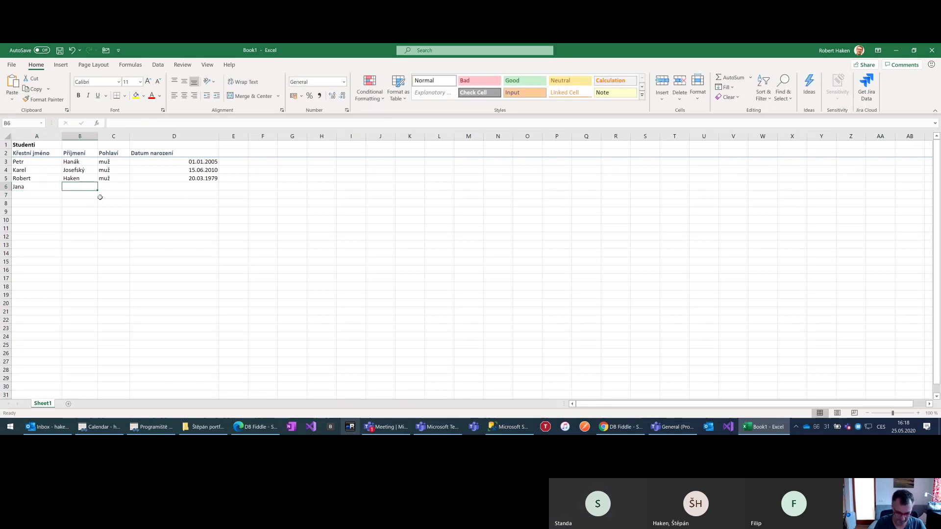
pyautogui.press('Tab')
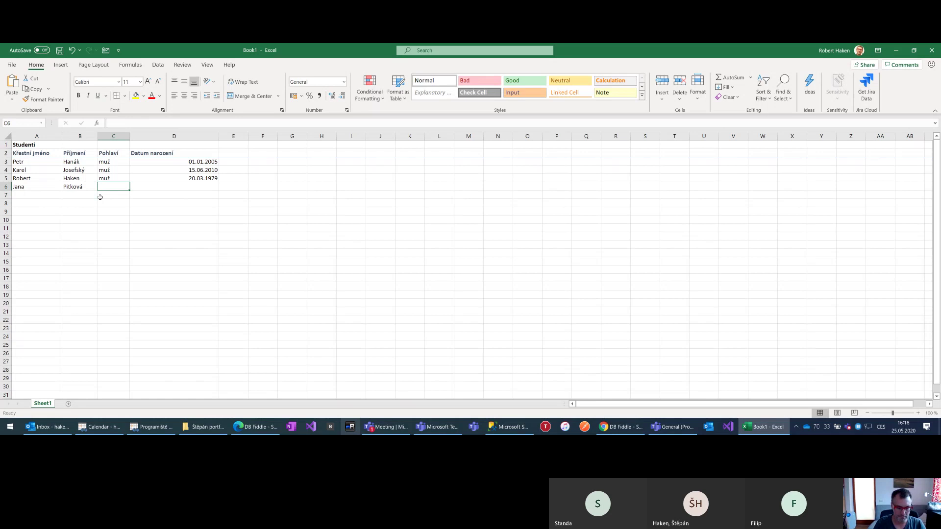
pyautogui.write('žena')
pyautogui.press('Tab')
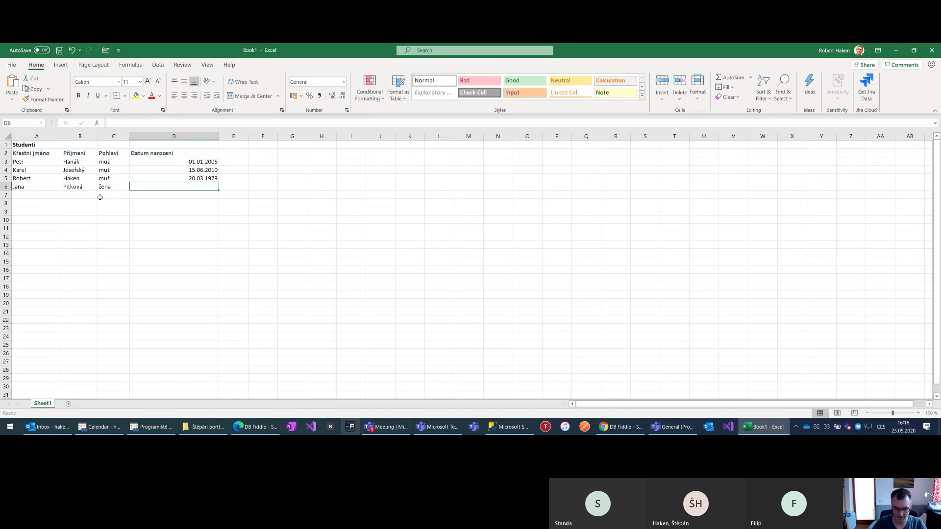
pyautogui.write('17.04.20')
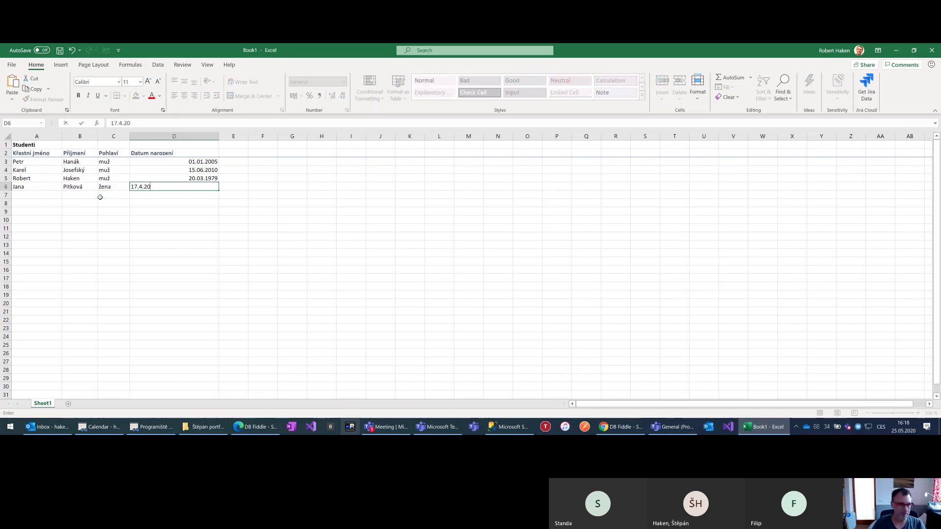
pyautogui.write('17')
pyautogui.press('Return')
pyautogui.press('Up')
pyautogui.press('Down')
pyautogui.press('Left')
pyautogui.press('Left')
pyautogui.press('Left')
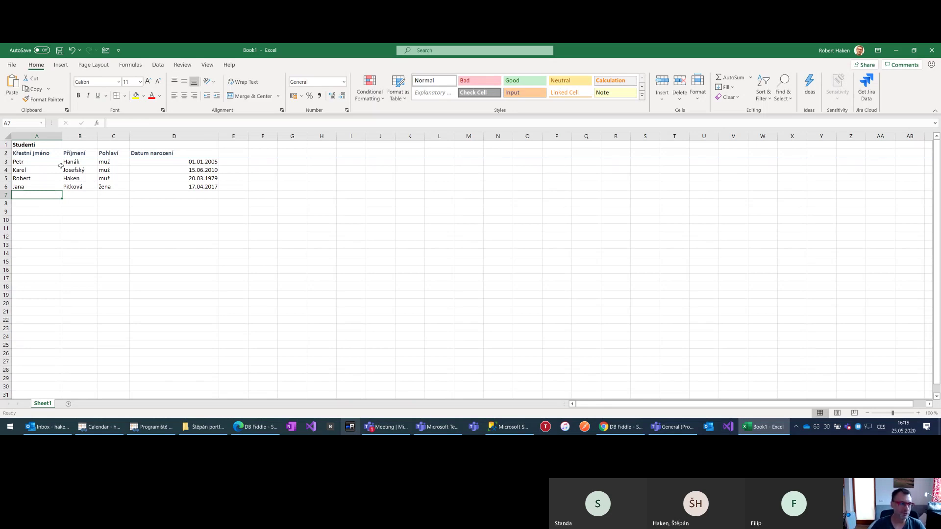
# Enter header Třída in E2 and classes 1.A, 1.A, 9.B, 6.C in E3:E6
pyautogui.click(237, 151)
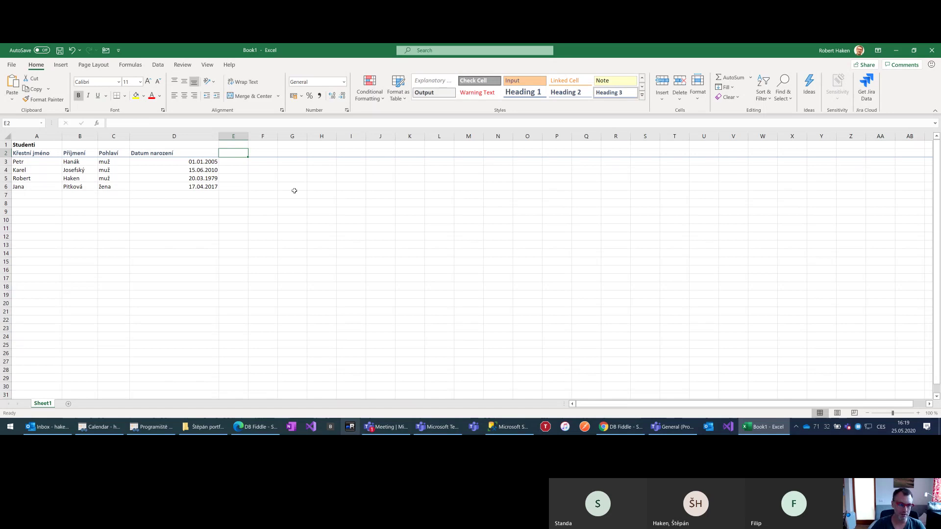
pyautogui.write('Třída')
pyautogui.hotkey('ctrl', 'Return')
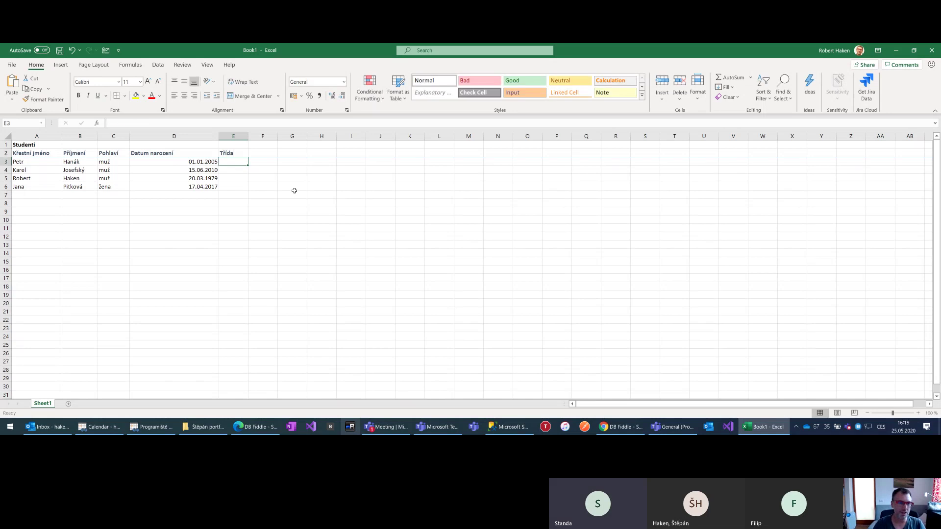
pyautogui.press('Down')
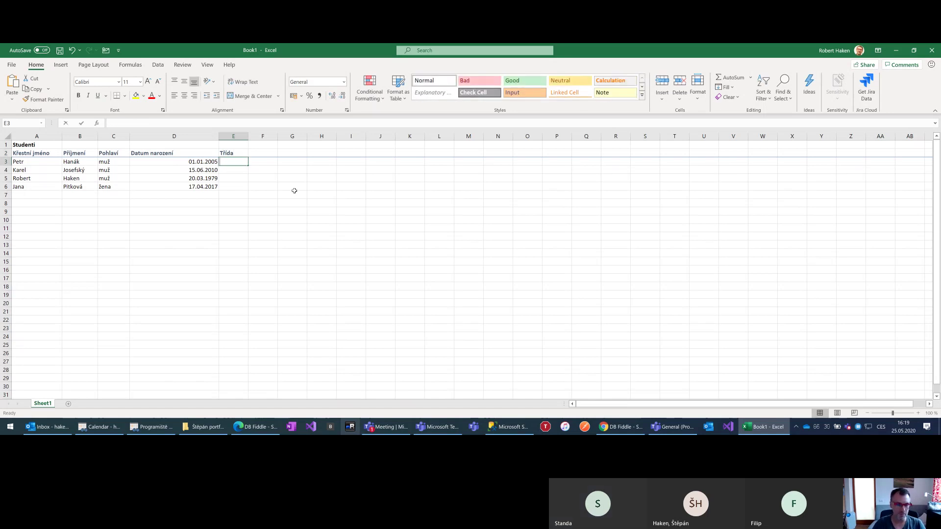
pyautogui.write('1.A')
pyautogui.press('Return')
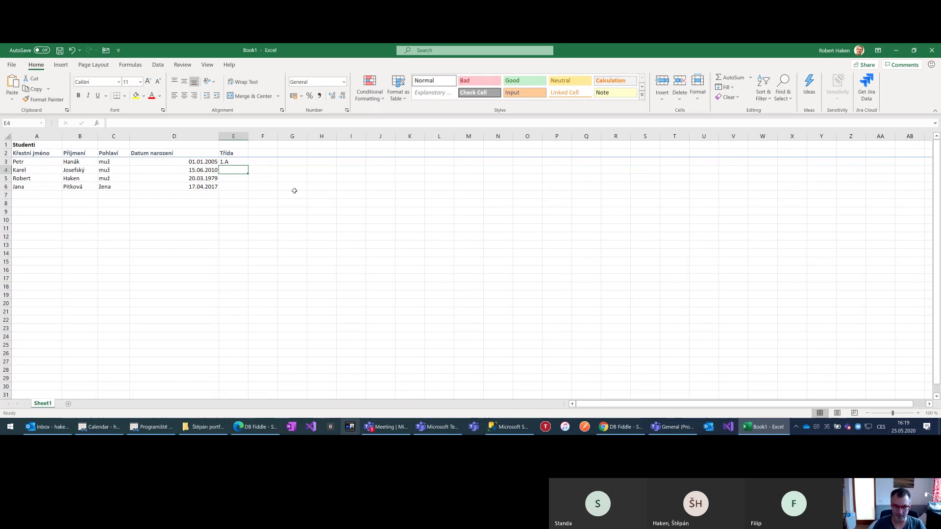
pyautogui.write('1.A')
pyautogui.press('Return')
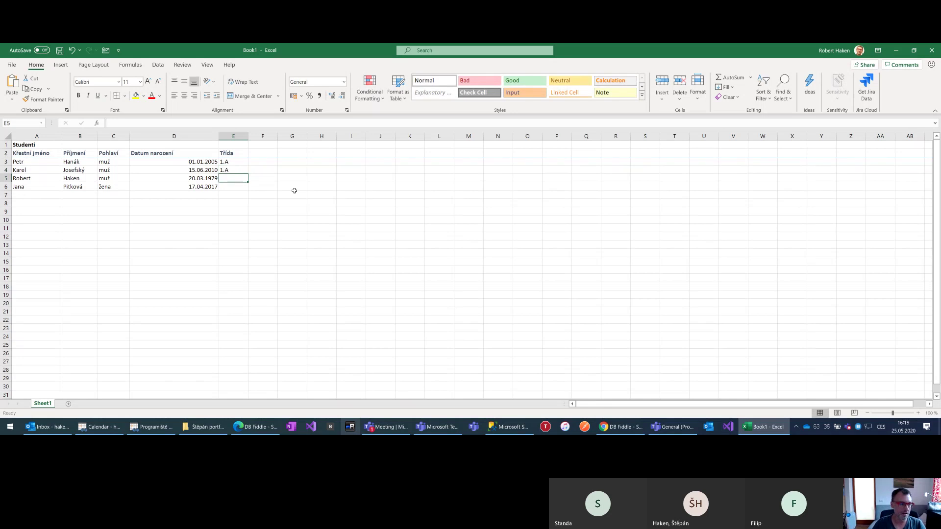
pyautogui.write('9.B')
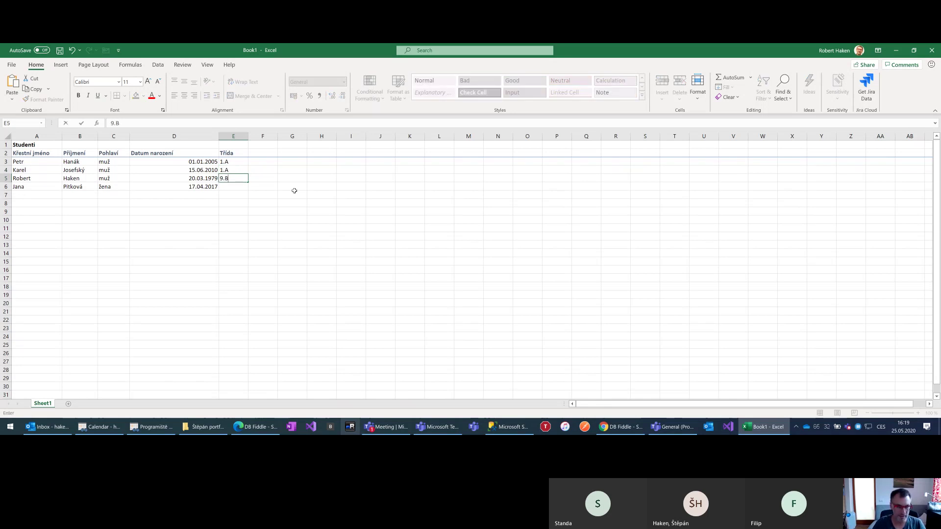
pyautogui.press('Return')
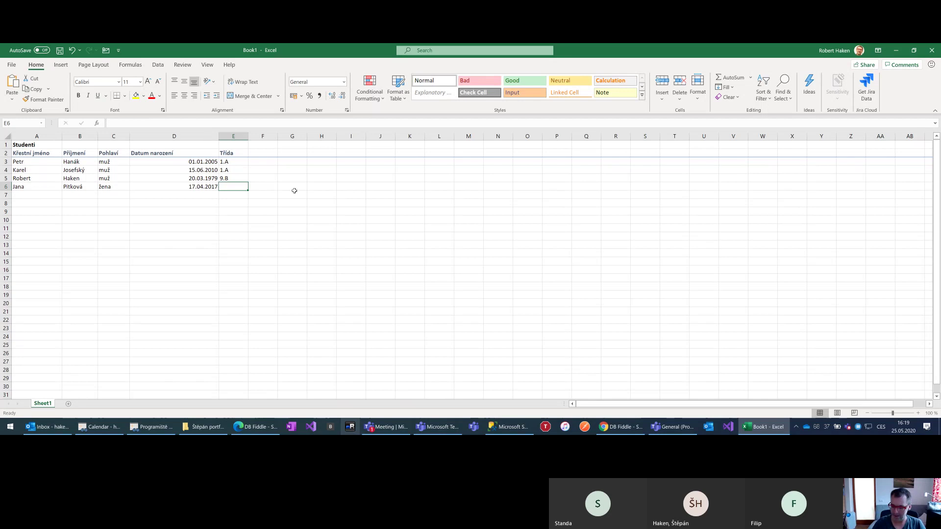
pyautogui.write('6.C')
pyautogui.press('Left')
pyautogui.press('Left')
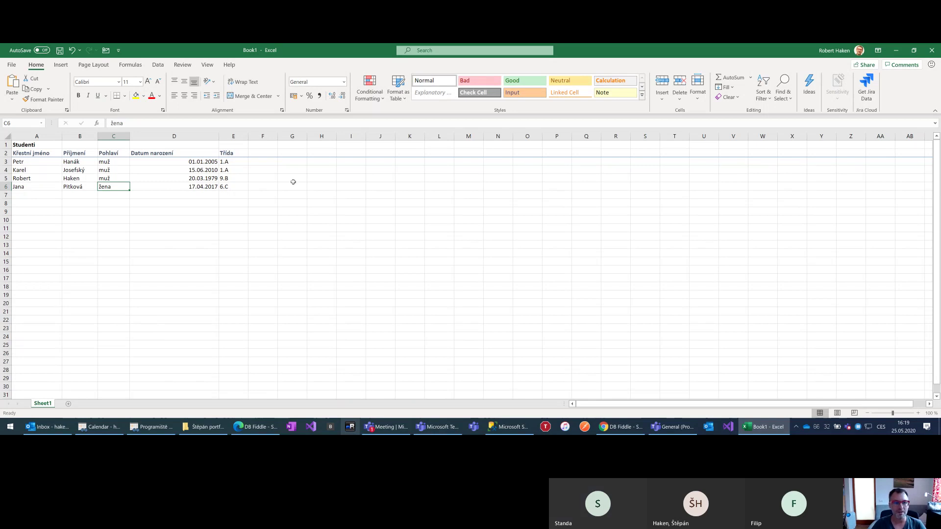
# Enter header Místnost in F2 and rooms 203, 203, 107, 102 in F3:F6
pyautogui.click(273, 154)
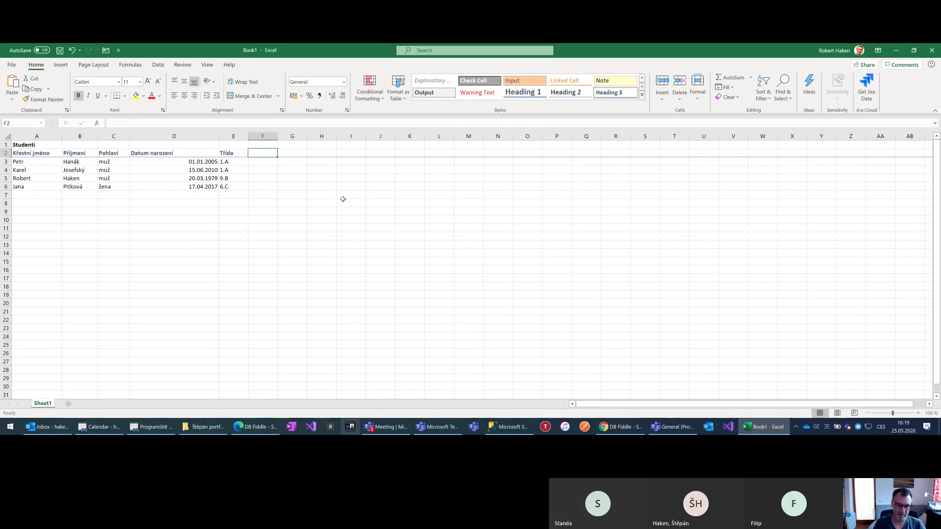
pyautogui.write('Místnost')
pyautogui.press('Return')
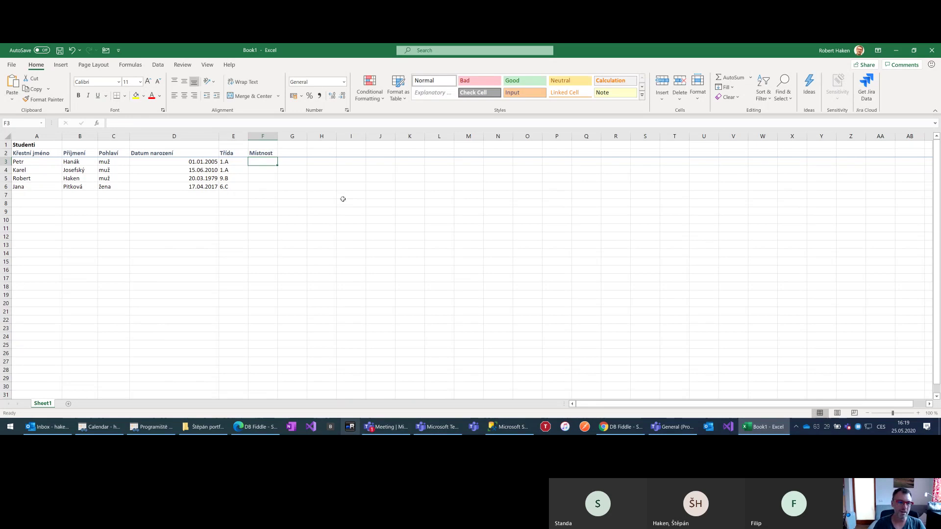
pyautogui.write('203')
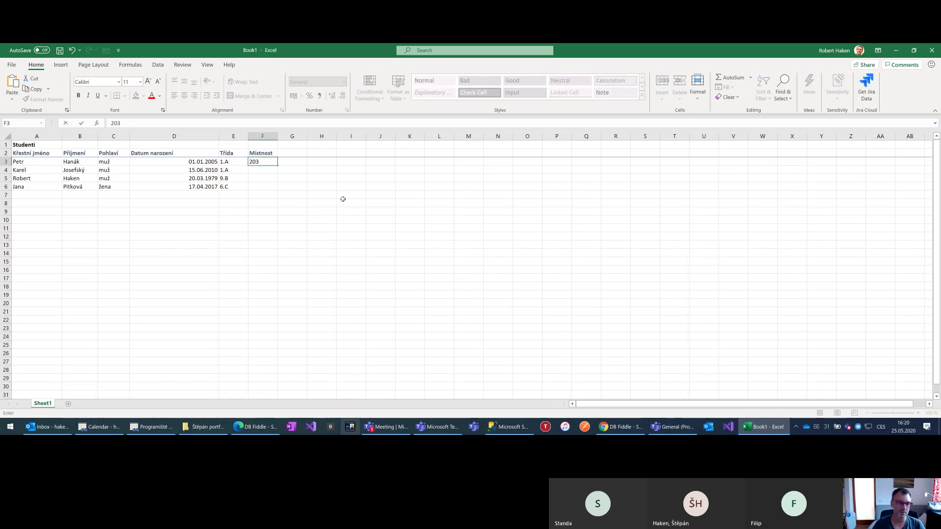
pyautogui.press('Return')
pyautogui.press('Left')
pyautogui.press('Right')
pyautogui.write('203')
pyautogui.press('Return')
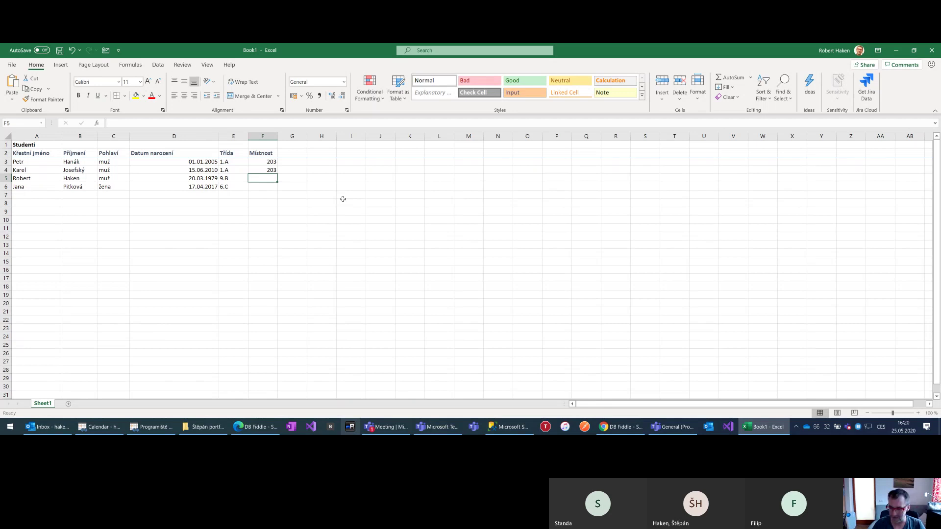
pyautogui.write('107')
pyautogui.press('Return')
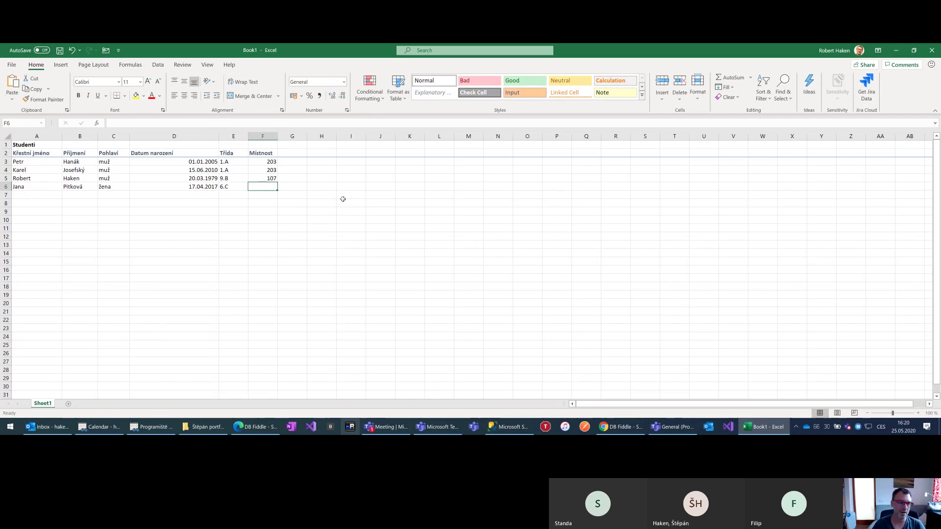
pyautogui.write('102')
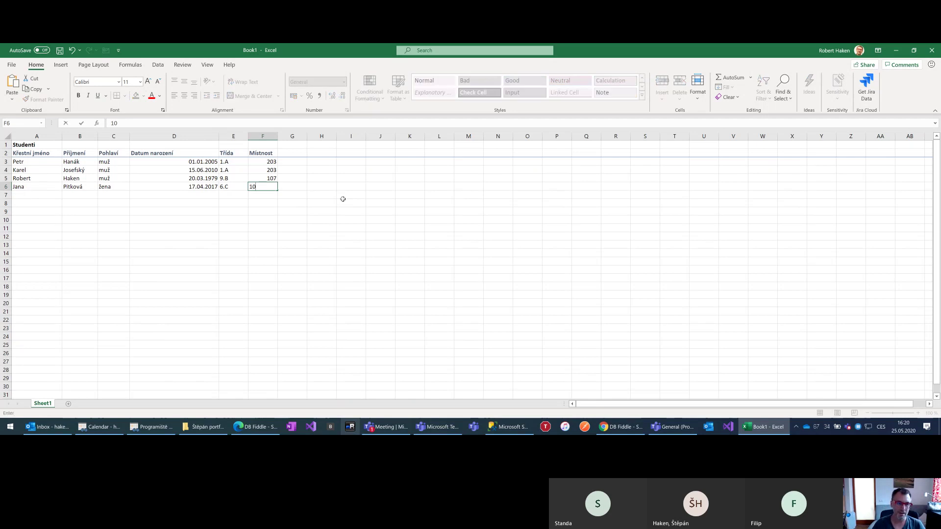
pyautogui.press('Return')
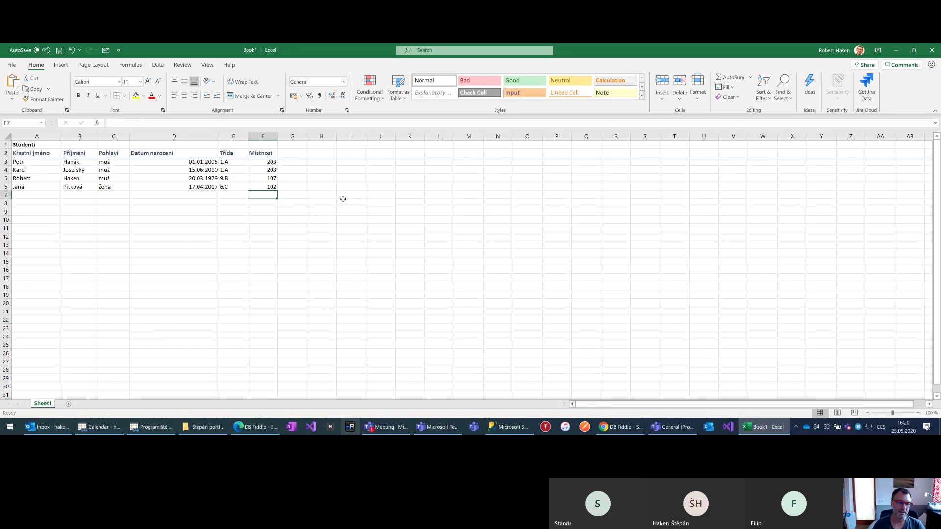
pyautogui.press('Left')
pyautogui.press('Left')
pyautogui.press('Left')
pyautogui.press('Left')
pyautogui.press('Left')
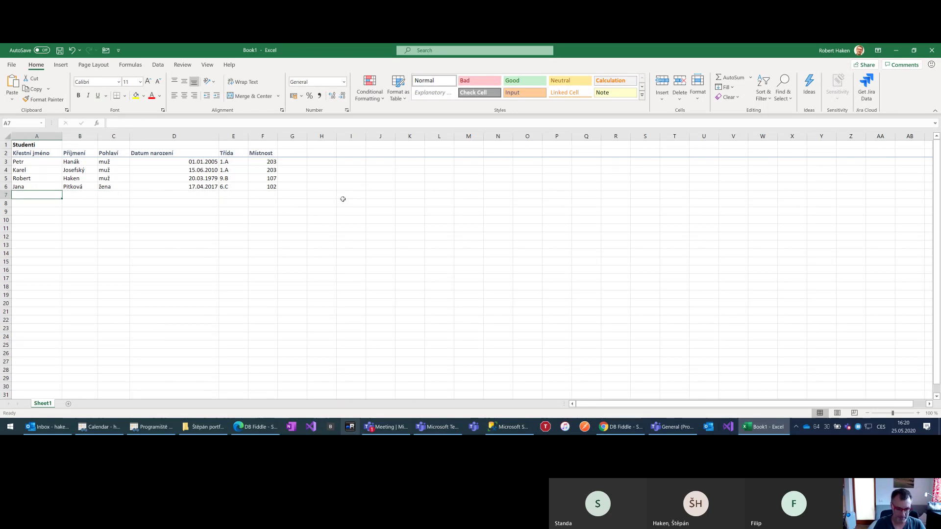
# Enter the fifth student's first name, surname, sex žena and birth date 15.06.2007 in row 7
pyautogui.press('Tab')
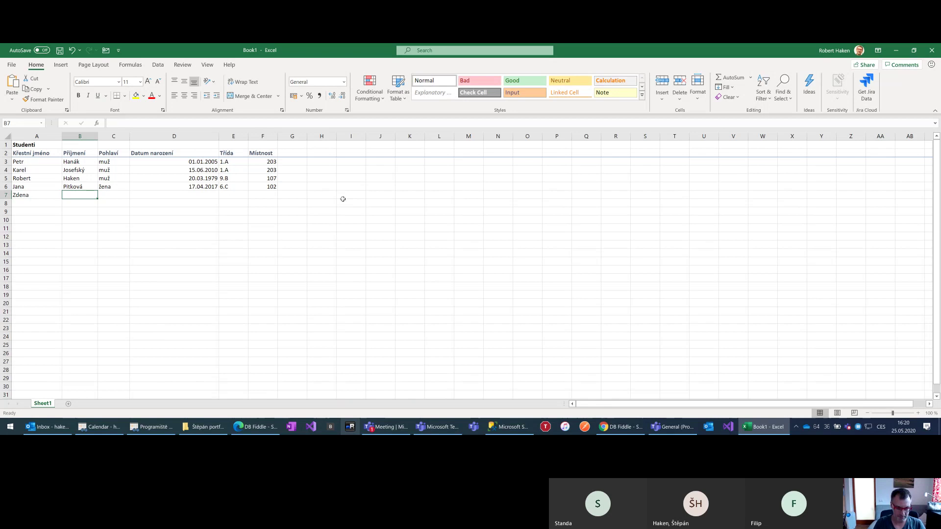
pyautogui.press('Return')
pyautogui.press('Up')
pyautogui.press('Right')
pyautogui.write('žena')
pyautogui.press('Tab')
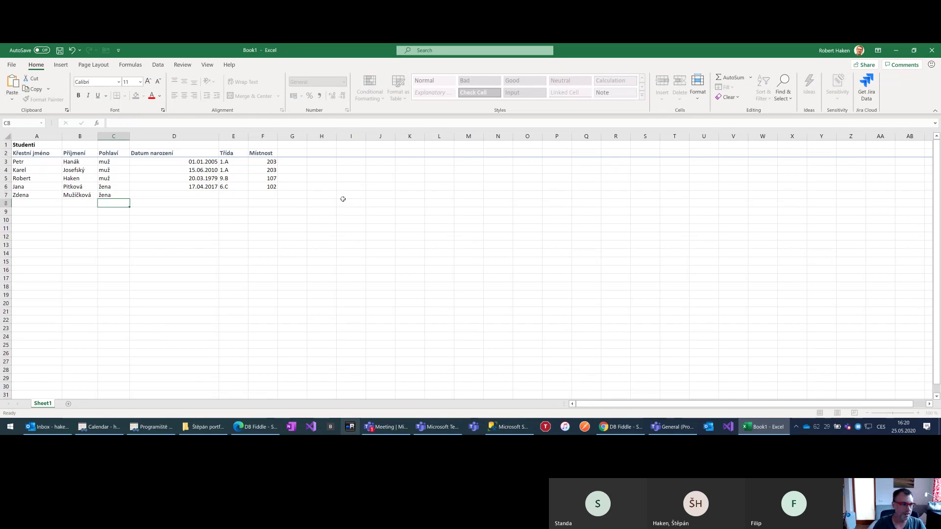
pyautogui.write('15')
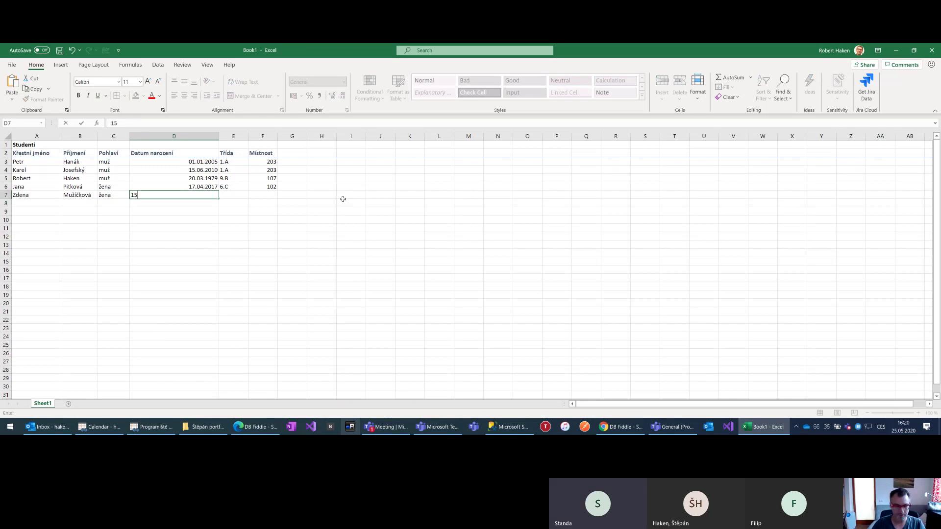
pyautogui.write('.06.2000')
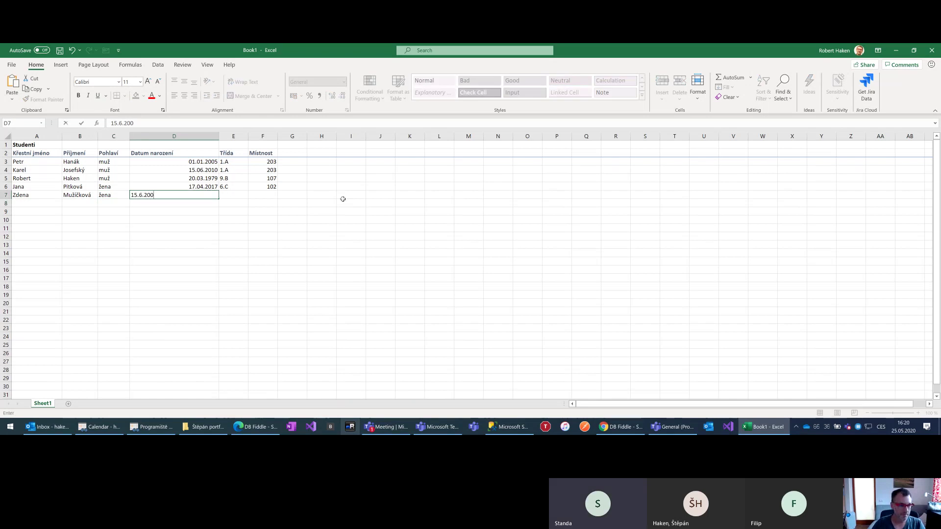
pyautogui.write('7')
pyautogui.press('Tab')
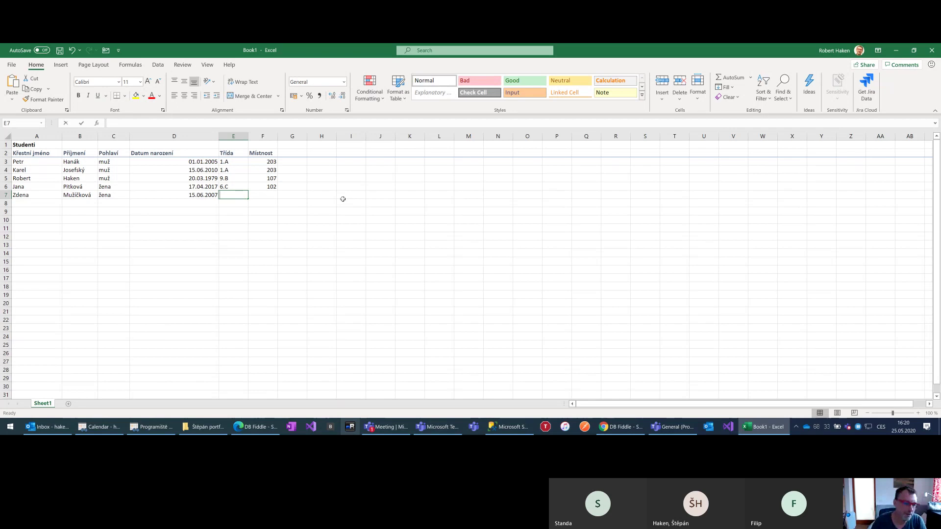
# Give the fifth student class 1.A and room 105, correcting the initial 203
pyautogui.write('1.A')
pyautogui.press('Return')
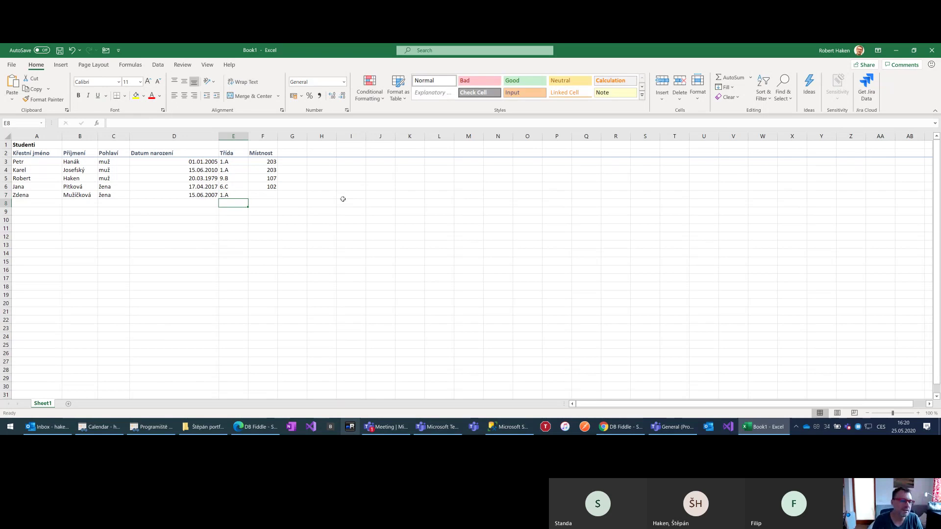
pyautogui.press('Up')
pyautogui.press('Right')
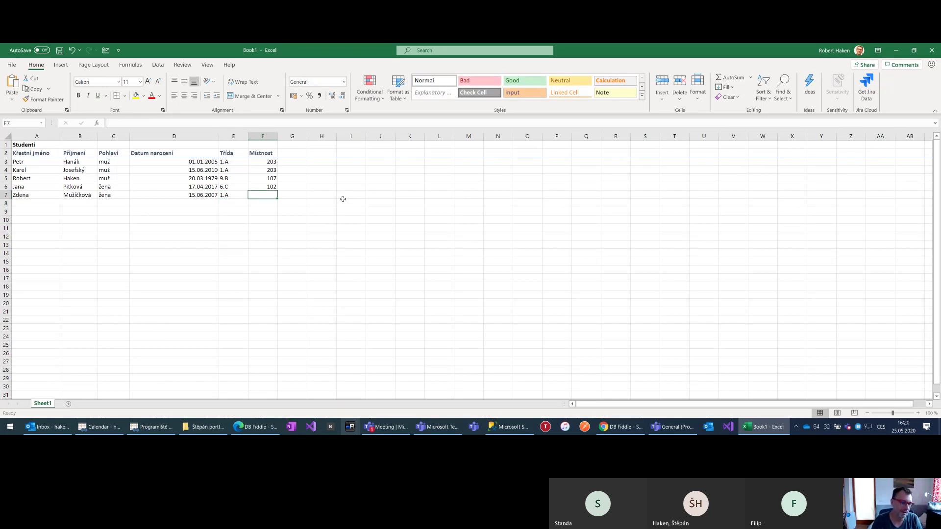
pyautogui.write('203')
pyautogui.press('Return')
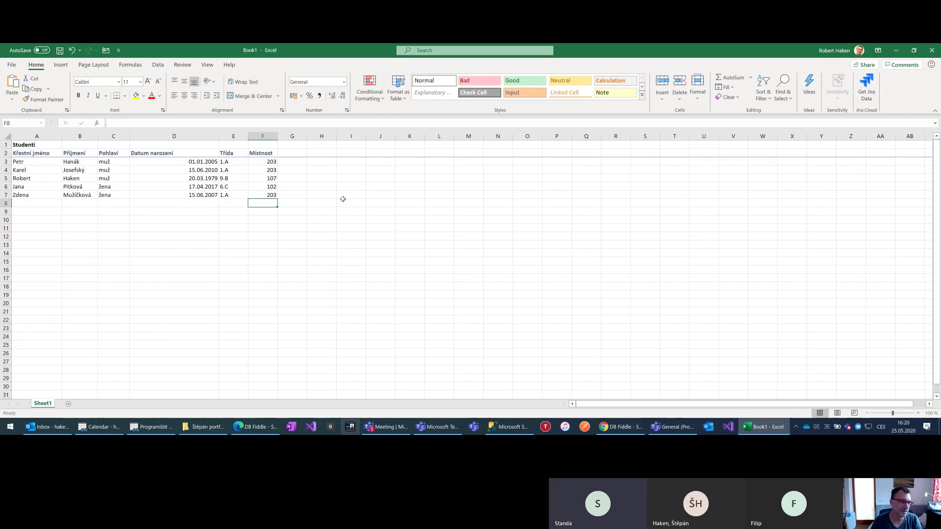
pyautogui.press('Up')
pyautogui.write('10')
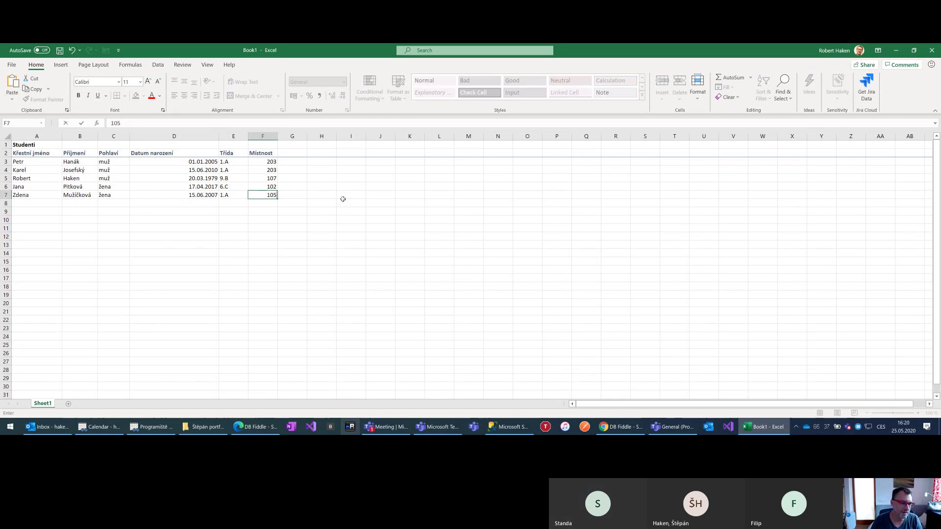
pyautogui.press('Return')
pyautogui.press('Up')
pyautogui.press('Left')
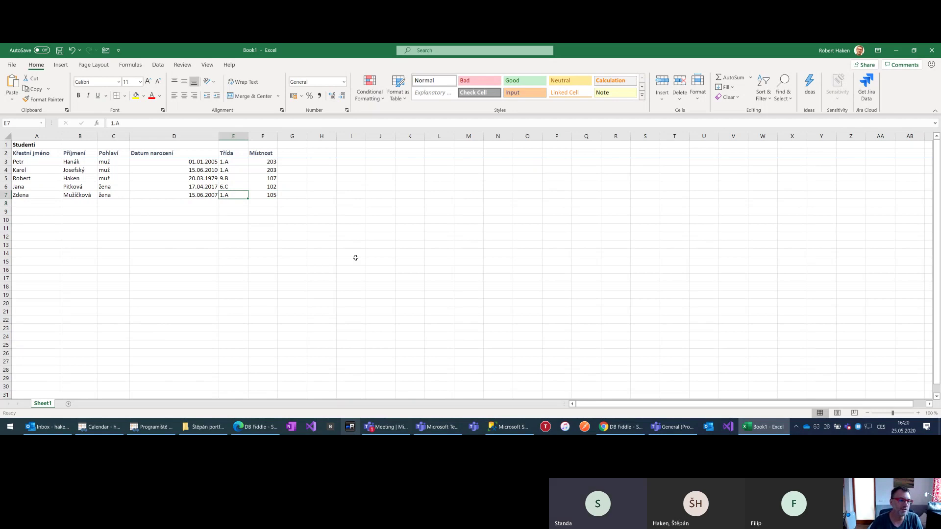
# Compare with the first two students' rooms, then change F7 from 105 to 203
pyautogui.moveTo(227, 162); pyautogui.dragTo(184, 170)
pyautogui.moveTo(270, 162); pyautogui.dragTo(270, 170)
pyautogui.click(225, 195)
pyautogui.press('Right')
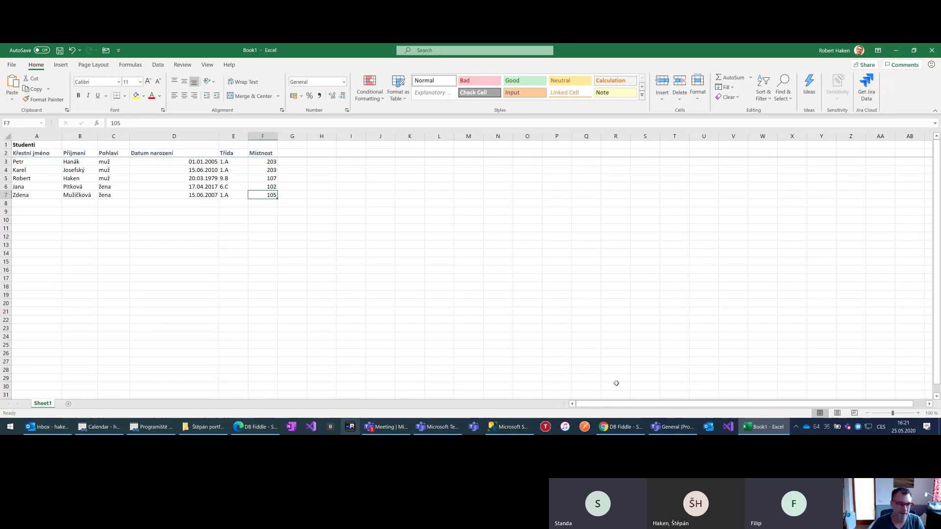
pyautogui.write('203')
pyautogui.press('Return')
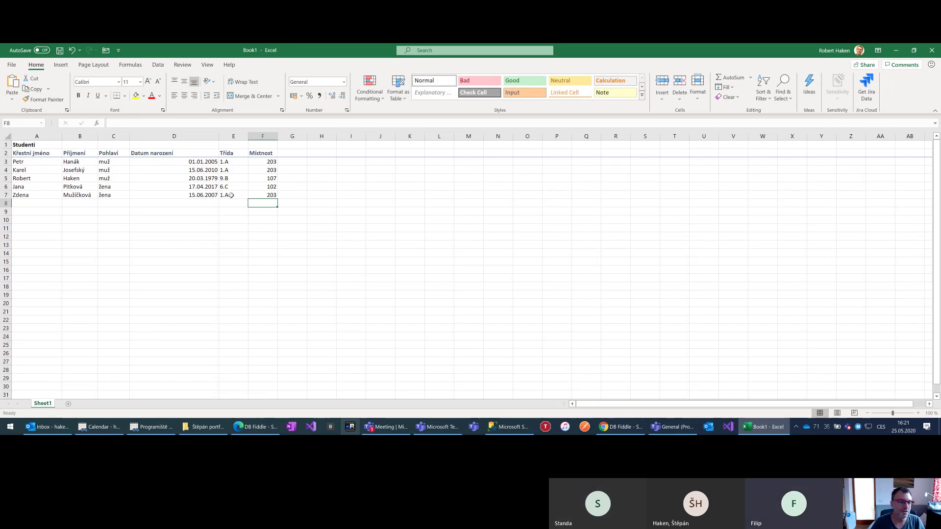
pyautogui.click(265, 195)
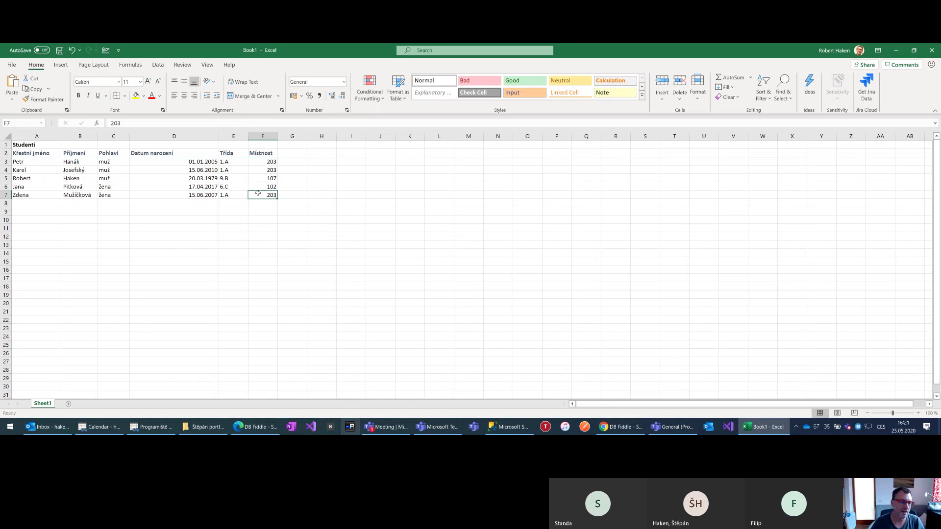
# Change the year to 2005 in D4 and D7 so both dates read 15.06.2005
pyautogui.click(215, 163)
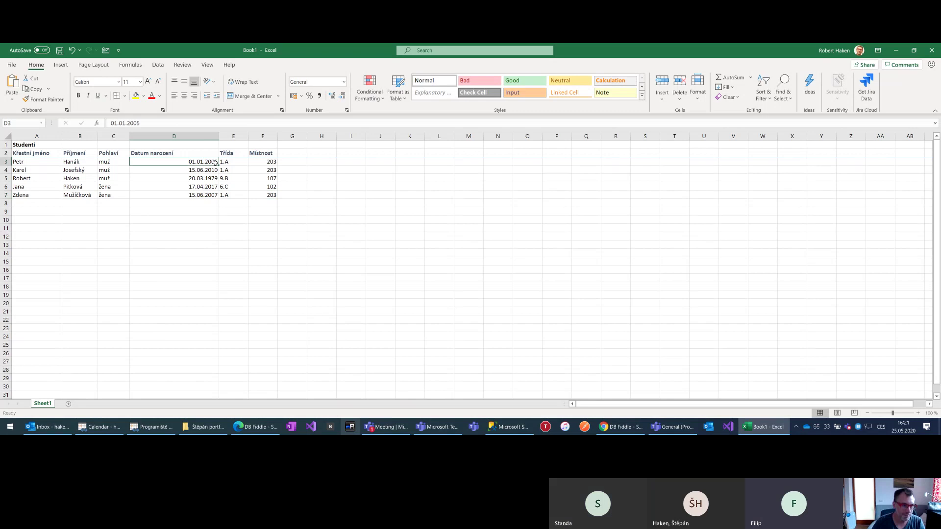
pyautogui.doubleClick(216, 170)
pyautogui.press('BackSpace')
pyautogui.press('BackSpace')
pyautogui.write('05')
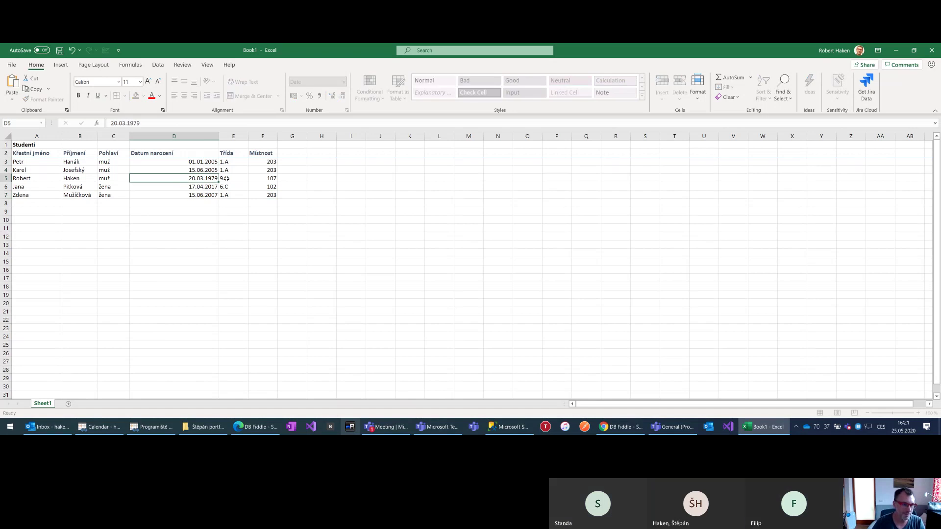
pyautogui.press('Return')
pyautogui.press('Down')
pyautogui.press('Down')
pyautogui.press('F2')
pyautogui.press('BackSpace')
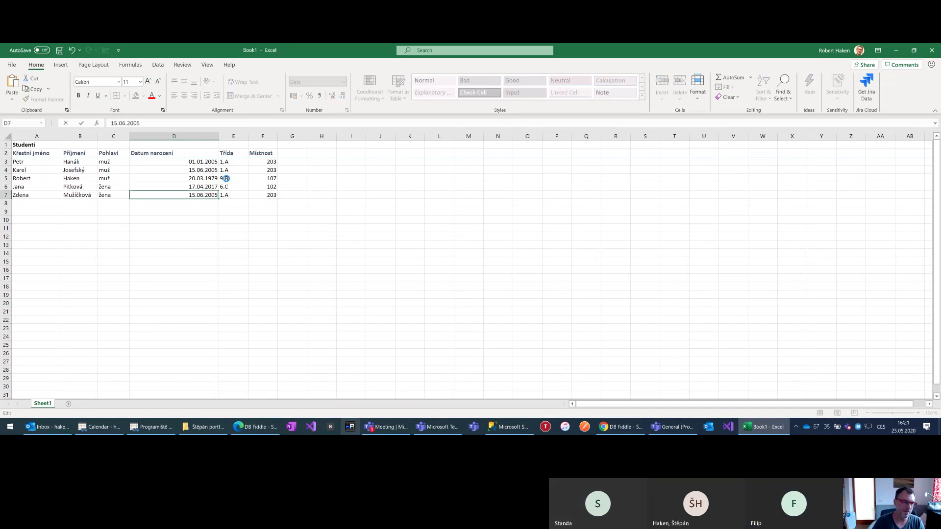
pyautogui.write('5')
pyautogui.press('Return')
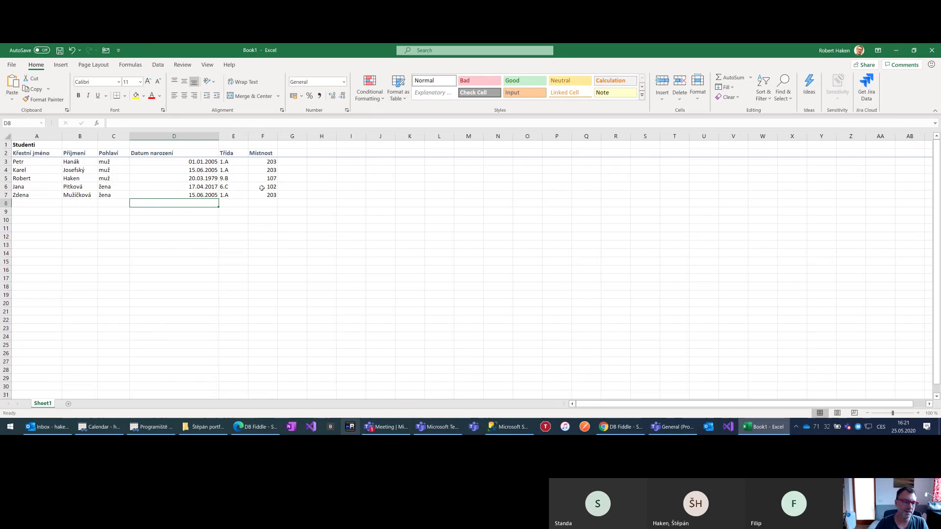
# Select the fifth, first and second students' class cells to compare them
pyautogui.moveTo(259, 191); pyautogui.dragTo(217, 192)
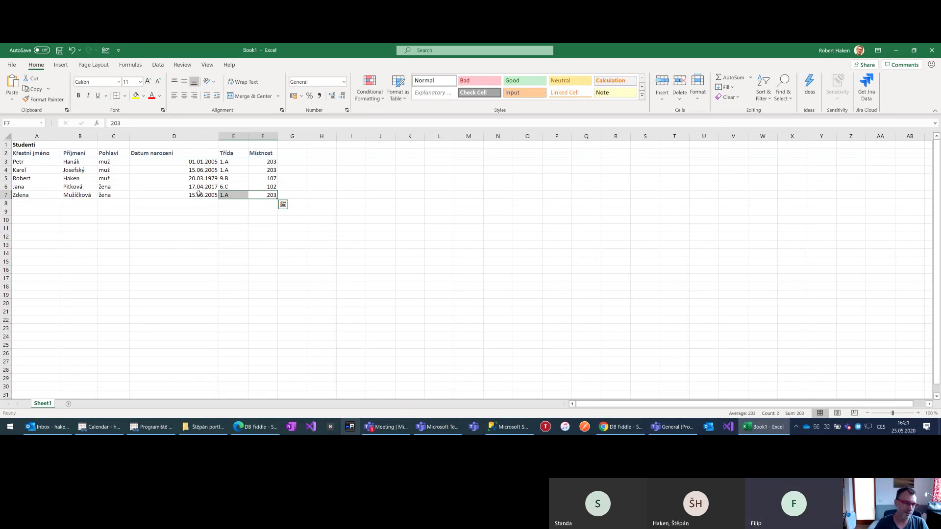
pyautogui.click(232, 163)
pyautogui.click(230, 170)
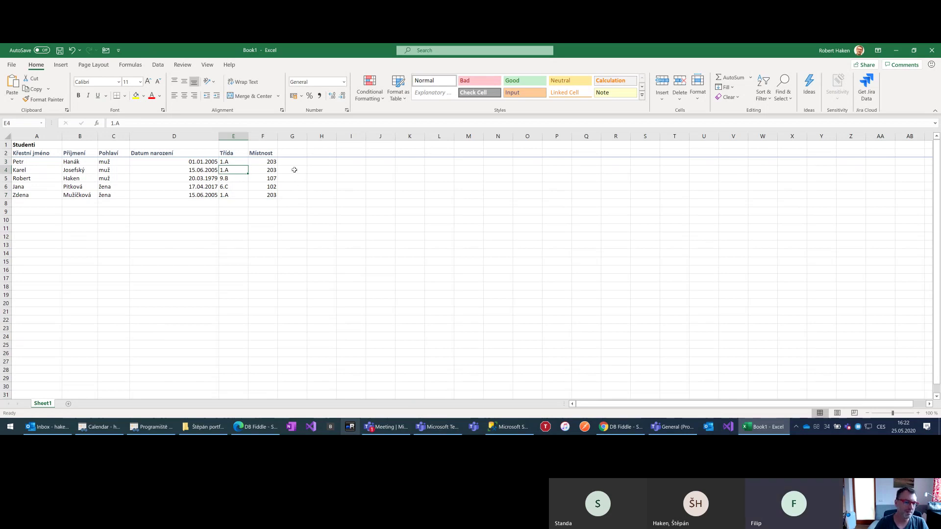
pyautogui.click(274, 161)
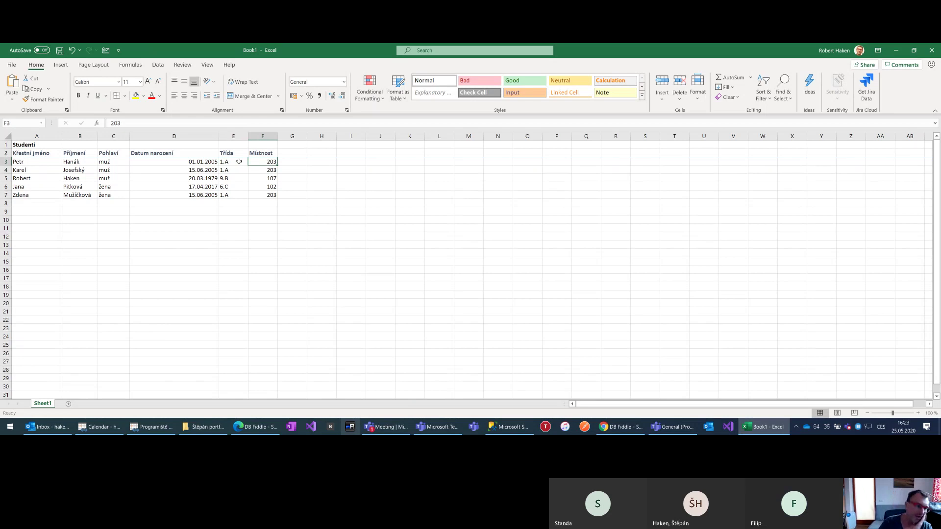
# Replace room 203 with 205 in F3, F4 and F7 for the three 1.A students
pyautogui.write('205')
pyautogui.press('Return')
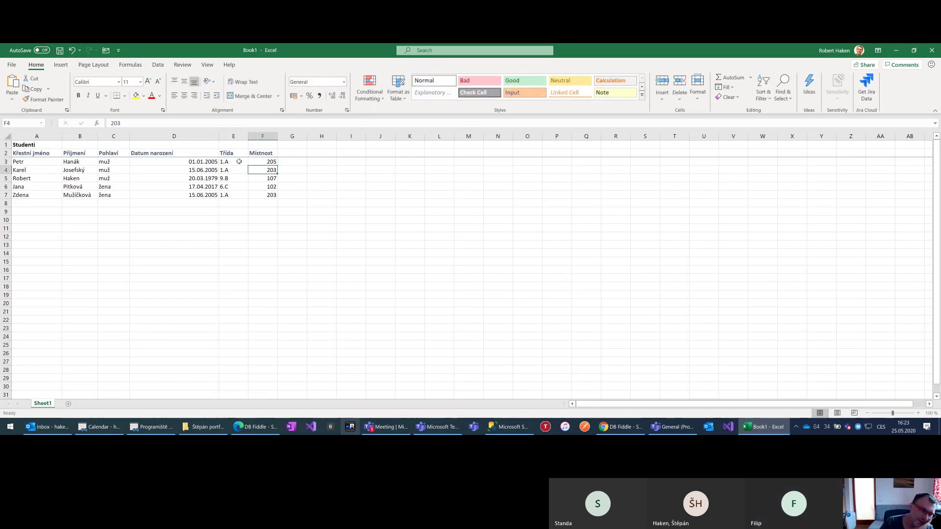
pyautogui.write('205')
pyautogui.press('Return')
pyautogui.press('Down')
pyautogui.press('Down')
pyautogui.write('205')
pyautogui.press('Return')
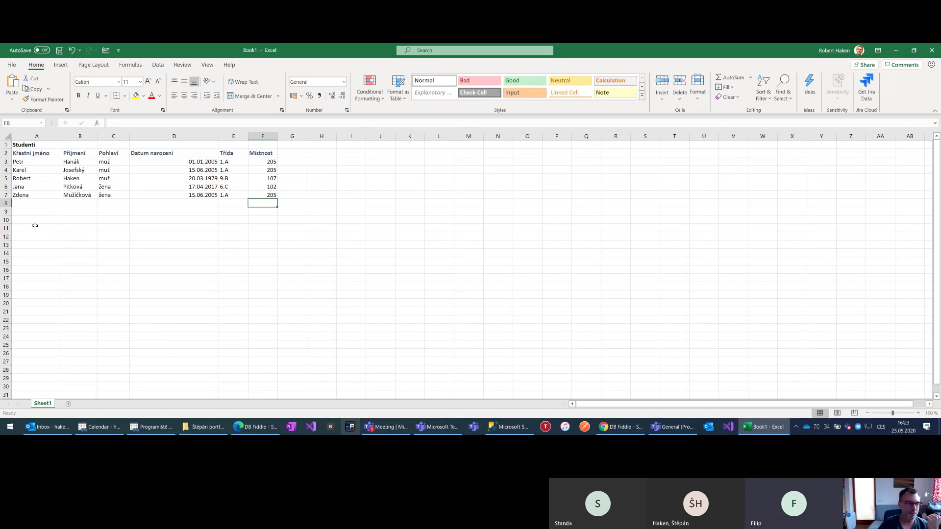
pyautogui.click(20, 227)
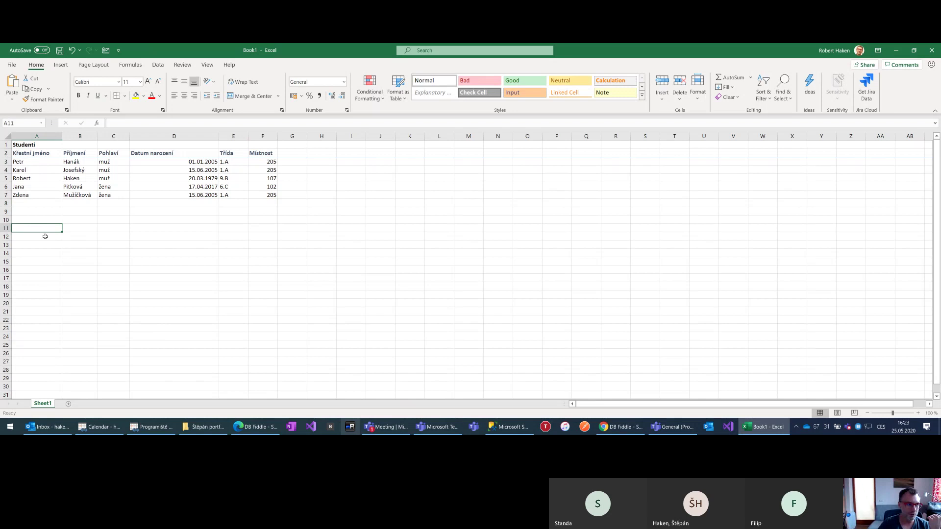
# Title A11 'Třídy', paste Třída/Místnost with 1.A / 205 into A12, and style row 12 Heading 2
pyautogui.write('Tř')
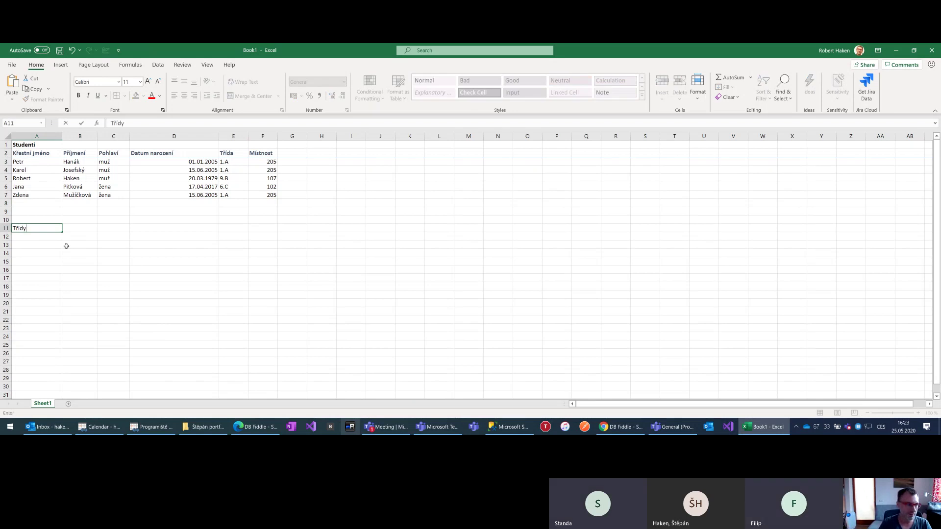
pyautogui.write('ídy')
pyautogui.hotkey('ctrl', 'Return')
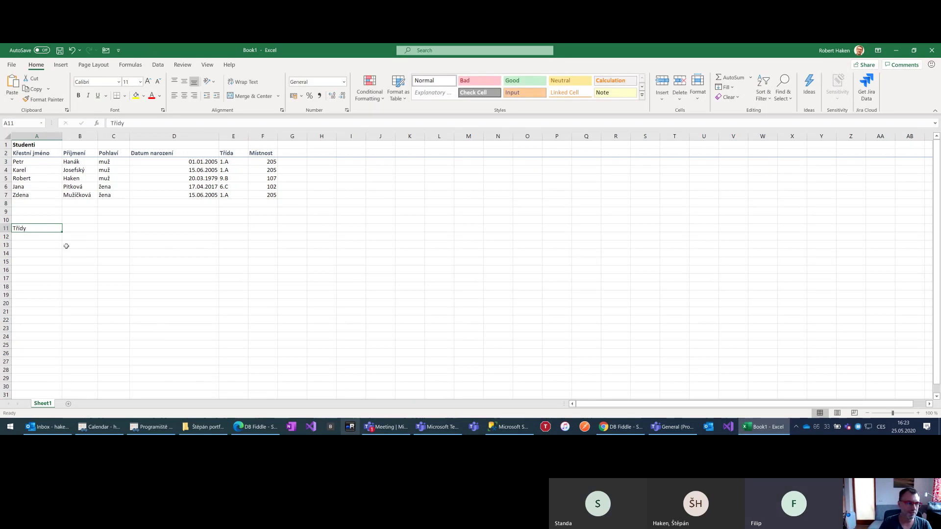
pyautogui.moveTo(237, 152); pyautogui.dragTo(256, 161)
pyautogui.hotkey('ctrl', 'c')
pyautogui.click(30, 237)
pyautogui.hotkey('ctrl', 'v')
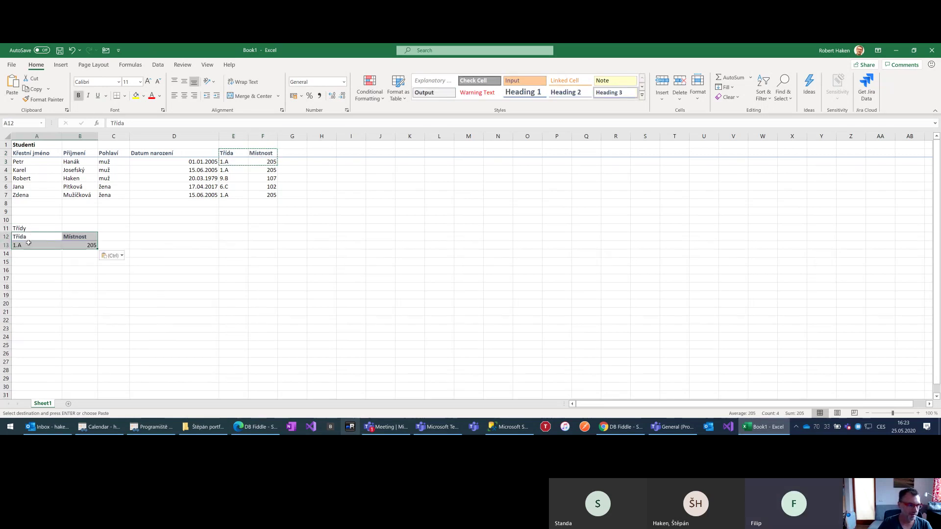
pyautogui.click(4, 237)
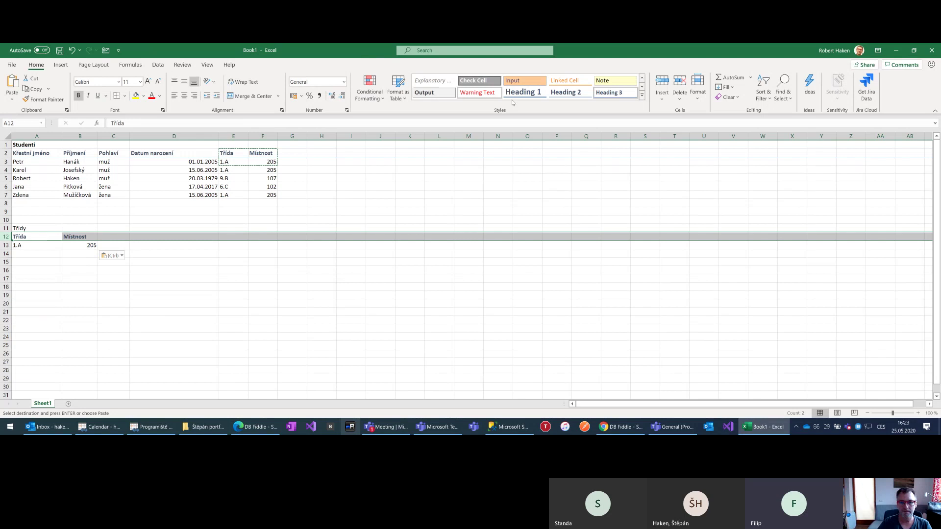
pyautogui.click(566, 92)
# Apply the Heading 1 cell style to title rows 11 (Třídy) and 1 (Studenti)
pyautogui.click(7, 228)
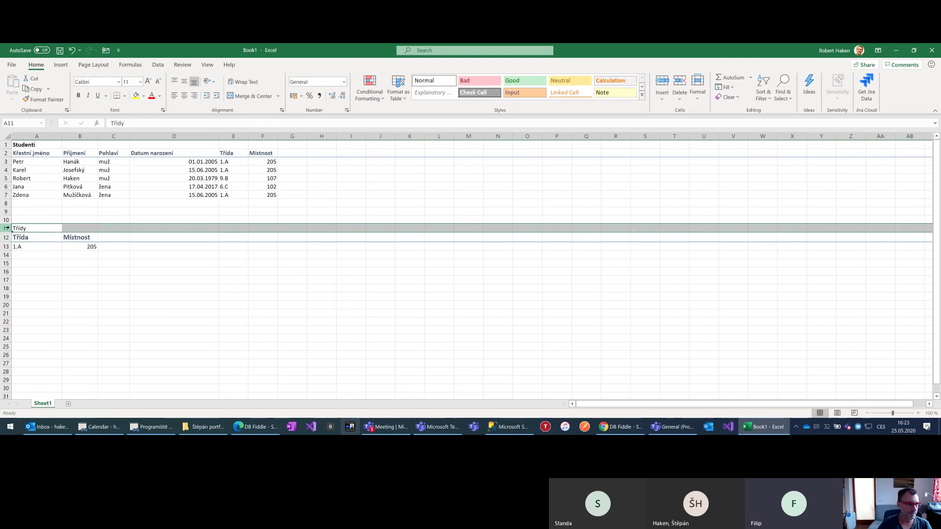
pyautogui.click(641, 95)
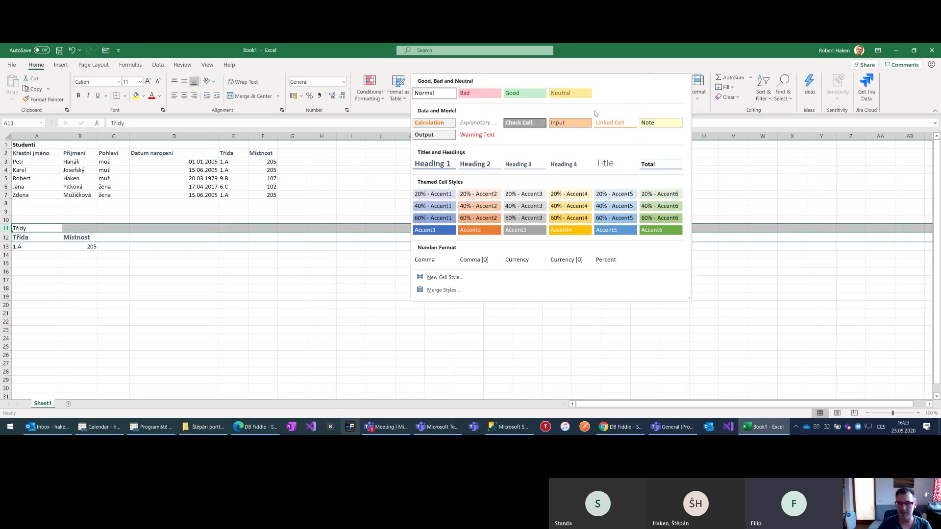
pyautogui.click(426, 166)
pyautogui.click(6, 144)
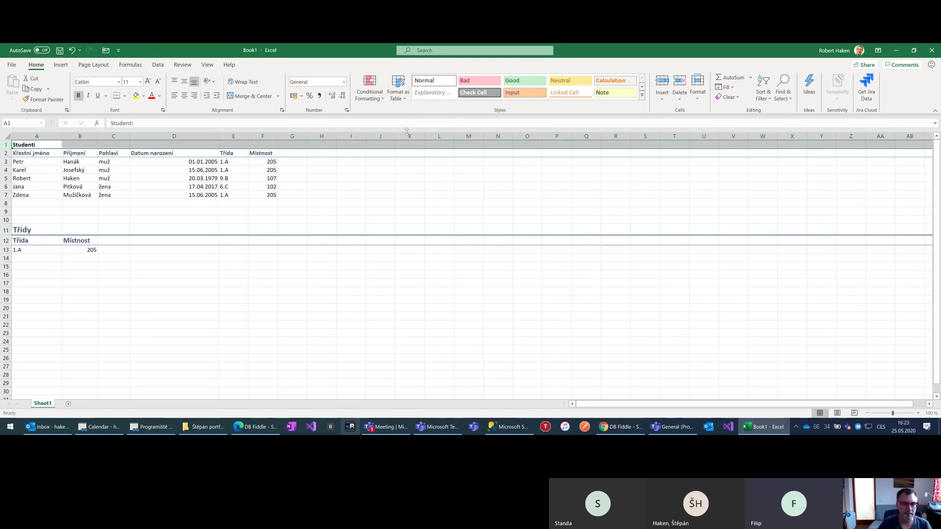
pyautogui.click(641, 95)
pyautogui.click(451, 165)
pyautogui.click(93, 327)
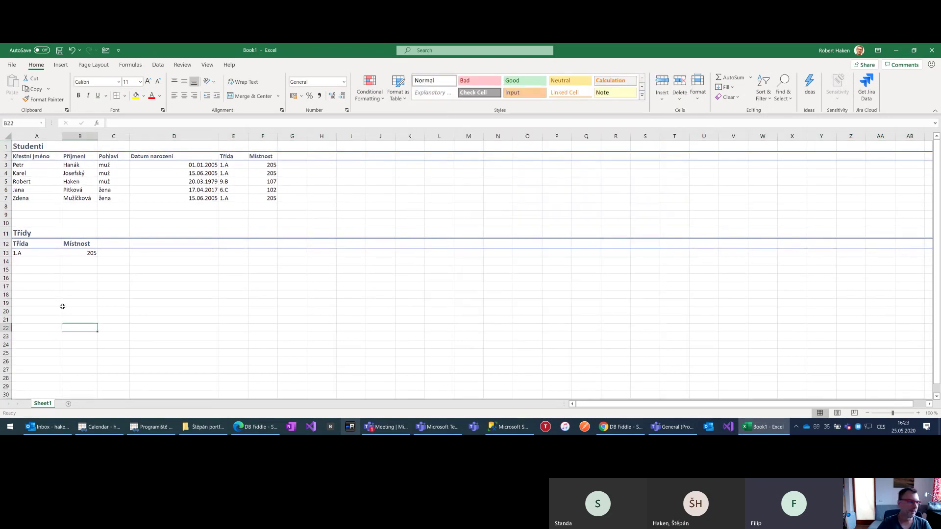
# Move to class 1.A's room value 205 in the Třídy table
pyautogui.click(18, 243)
pyautogui.press('Down')
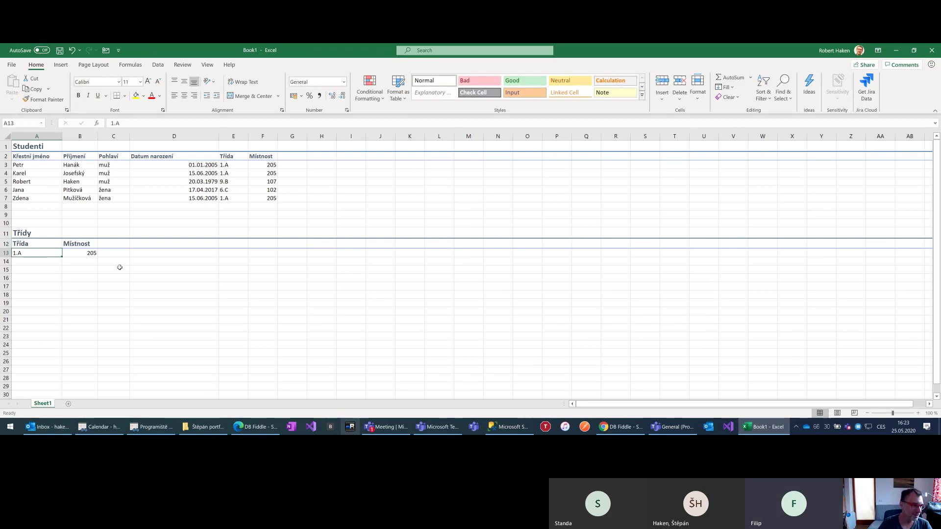
pyautogui.press('Right')
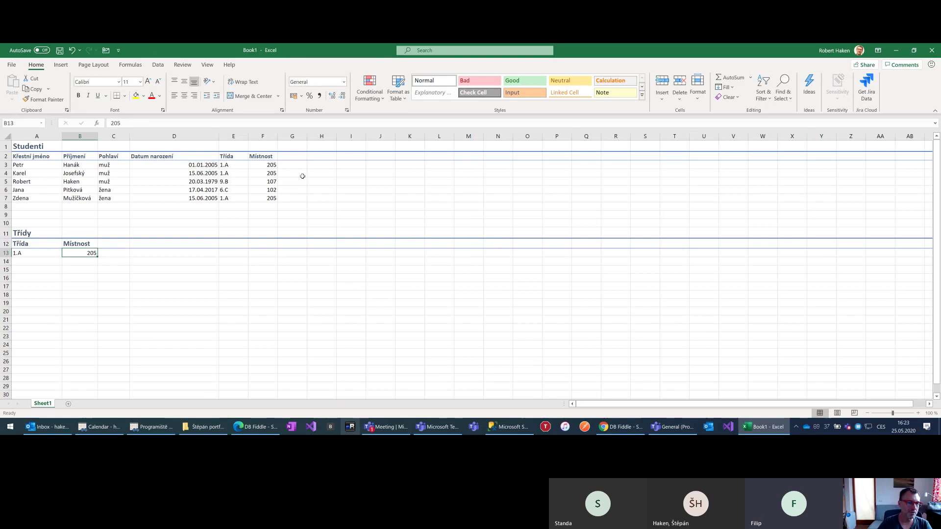
pyautogui.moveTo(262, 156); pyautogui.dragTo(261, 199)
pyautogui.press('Delete')
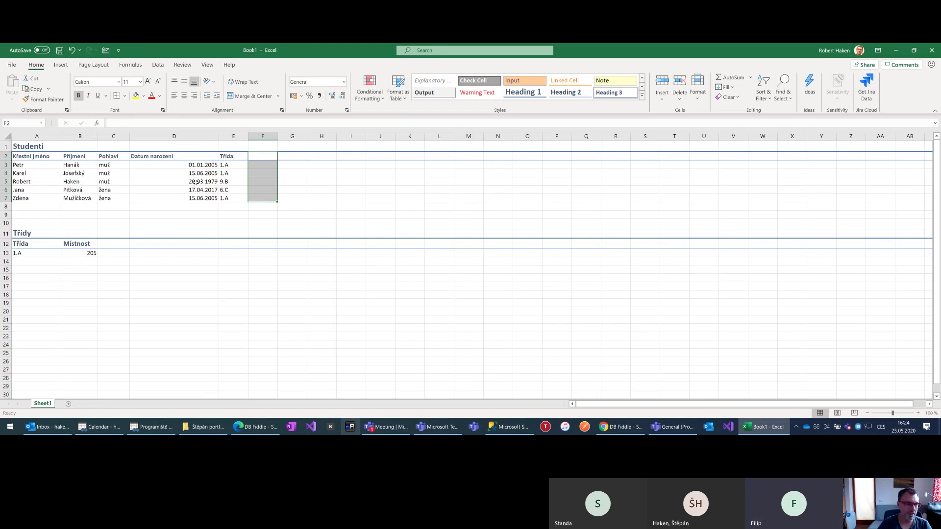
pyautogui.click(225, 164)
pyautogui.click(233, 171)
pyautogui.click(233, 167)
pyautogui.click(234, 170)
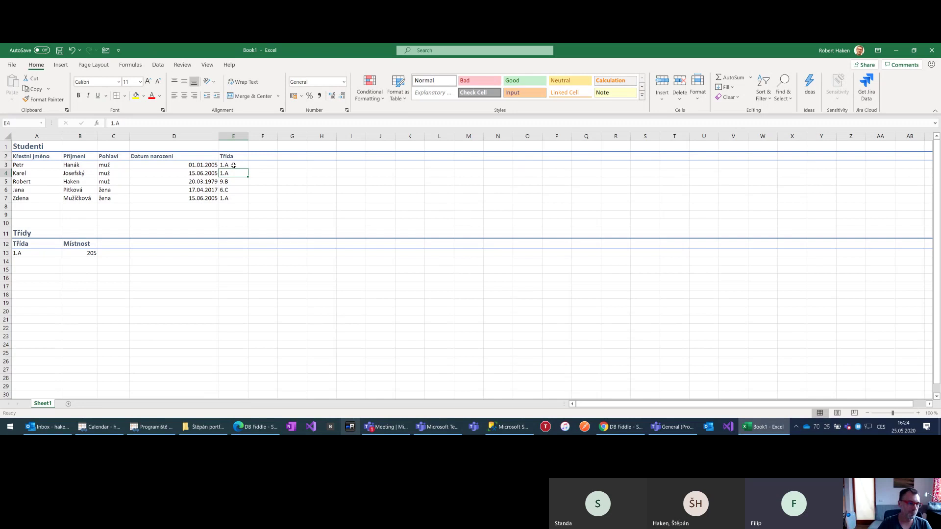
pyautogui.click(25, 252)
# Enter class 6.C with room 107 and class 9.B with room 302, then select A13:A15
pyautogui.click(30, 264)
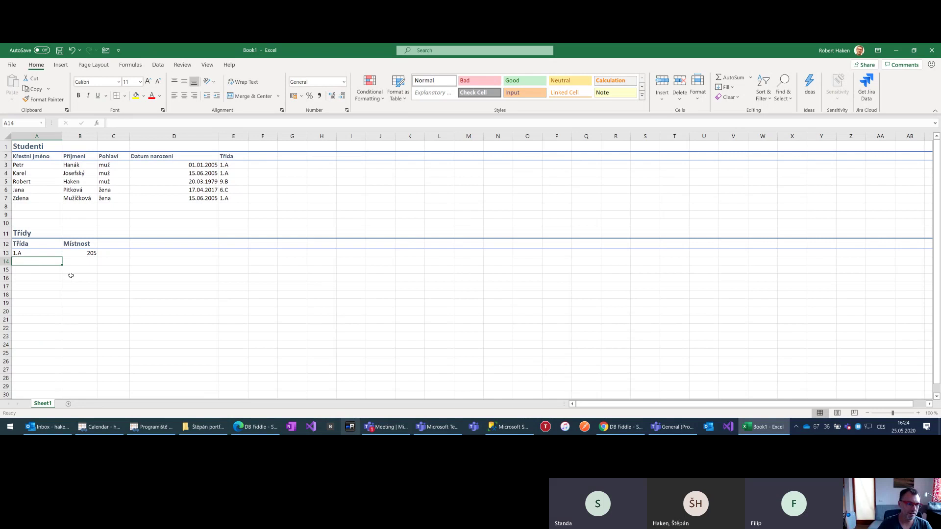
pyautogui.write('6.C')
pyautogui.press('Tab')
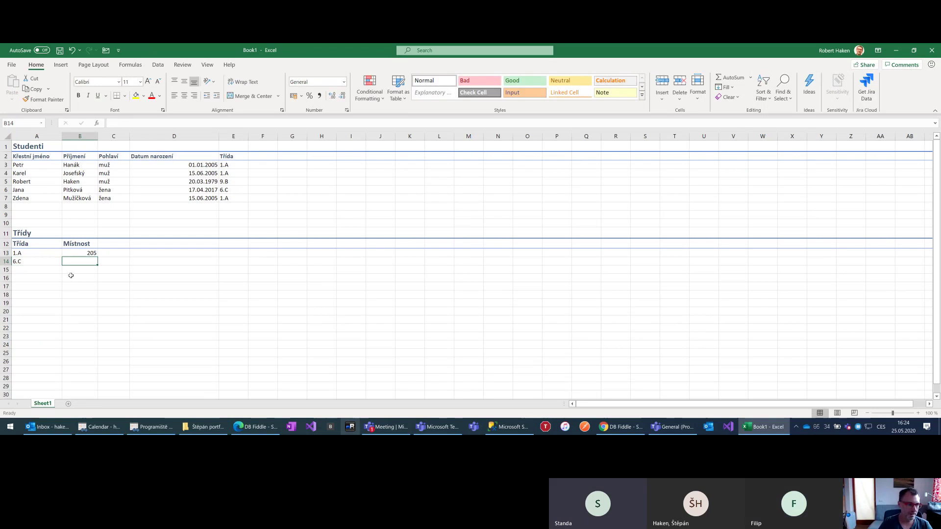
pyautogui.write('107')
pyautogui.press('Return')
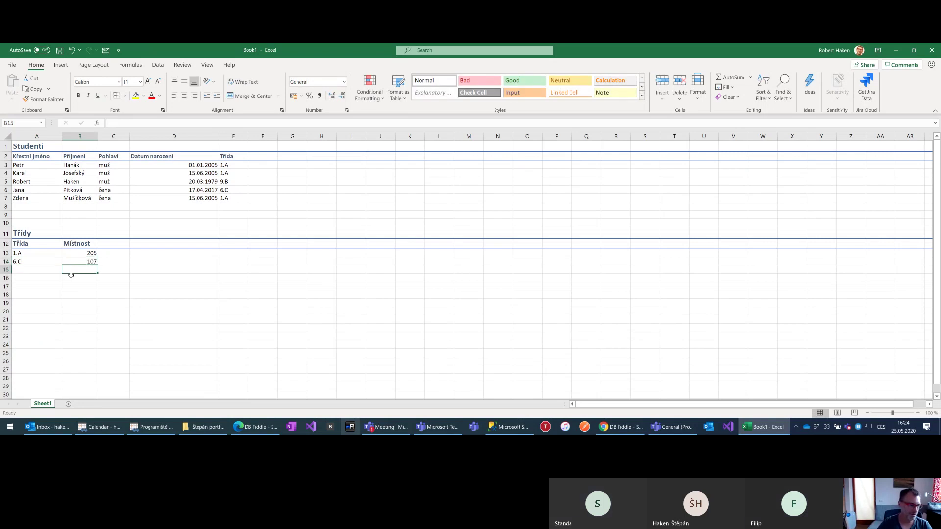
pyautogui.write('9.B')
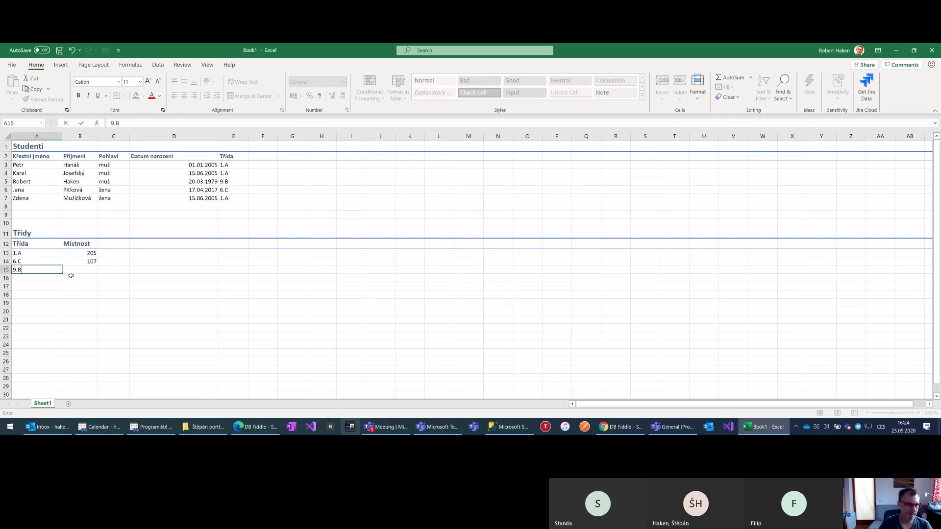
pyautogui.press('Tab')
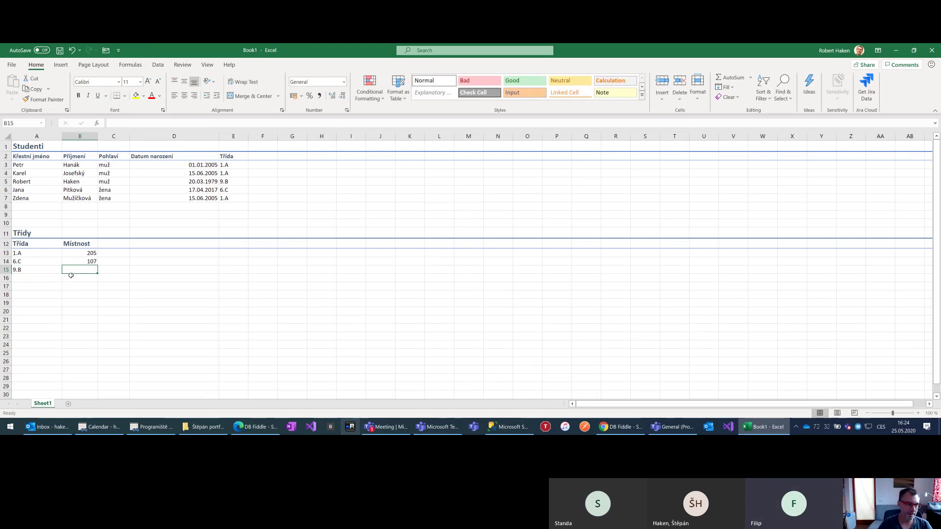
pyautogui.write('302')
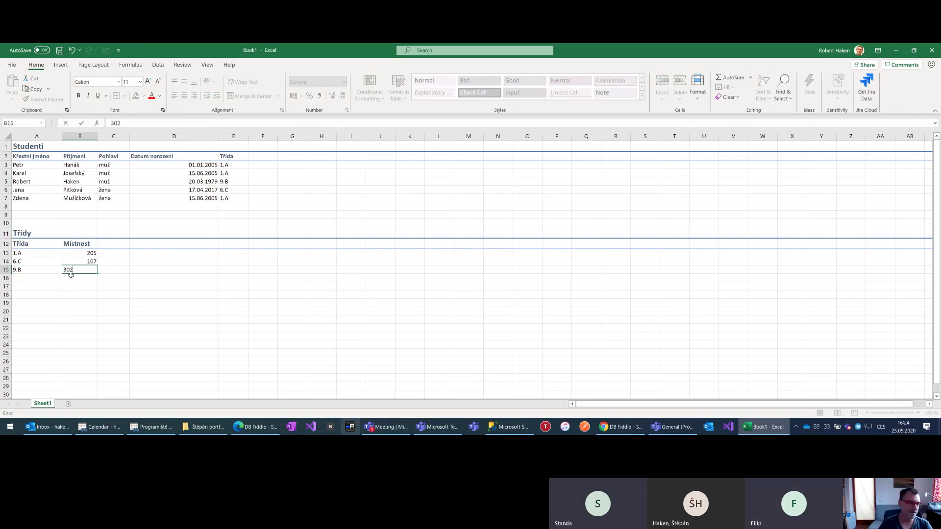
pyautogui.click(71, 276)
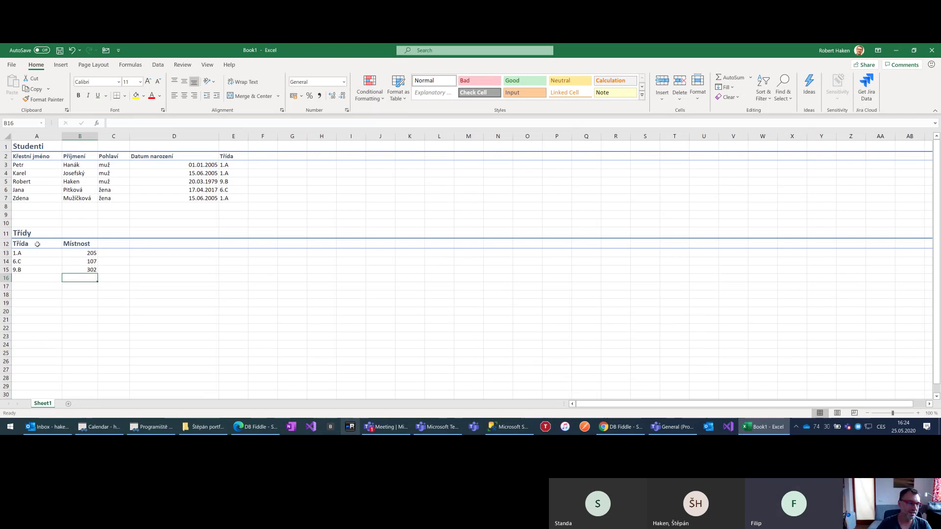
pyautogui.moveTo(18, 253); pyautogui.dragTo(24, 267)
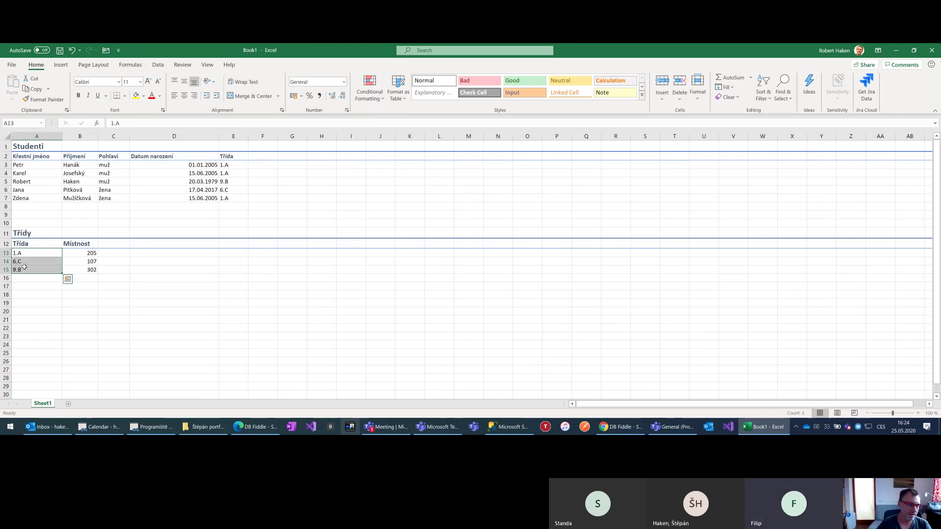
# Add the column header 'Třídní učitel' in C12, correcting its misspelling
pyautogui.click(125, 244)
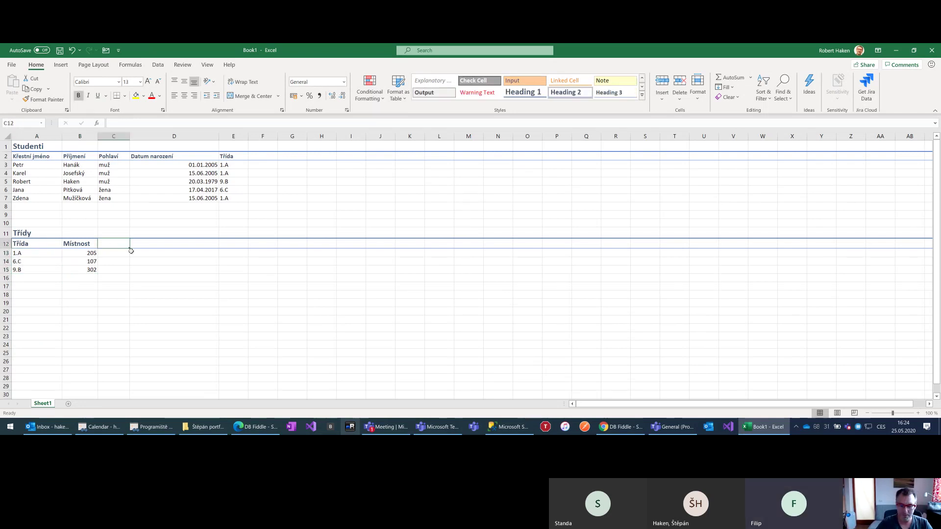
pyautogui.write('Třídní učil')
pyautogui.press('Return')
pyautogui.press('Up')
pyautogui.press('Up')
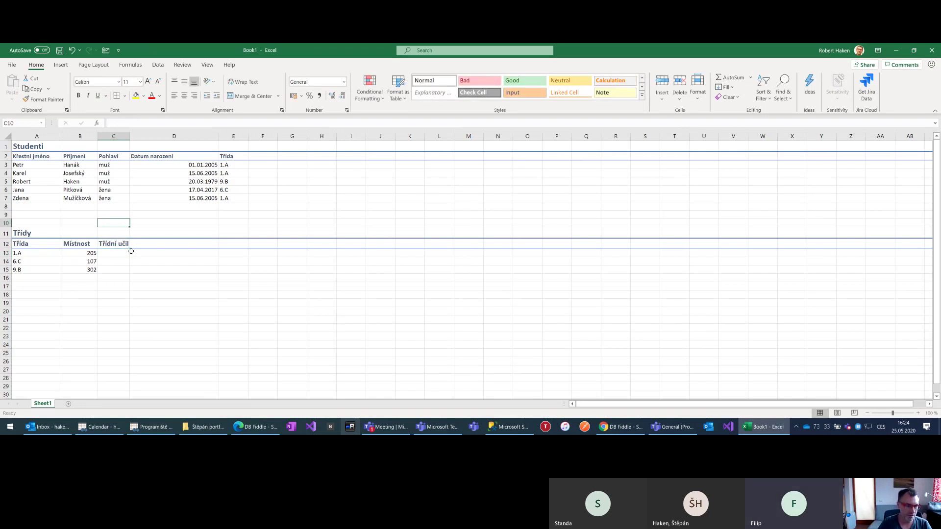
pyautogui.press('Down')
pyautogui.press('F2')
pyautogui.press('BackSpace')
pyautogui.write('tel')
pyautogui.press('Return')
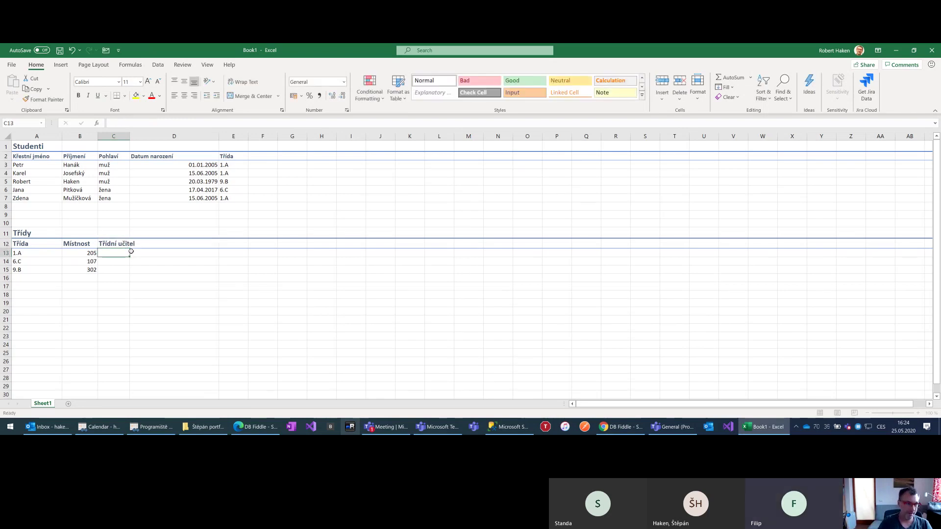
# Enter the class teachers' names for 1.A, 6.C and 9.B and widen column C to fit
pyautogui.press('Return')
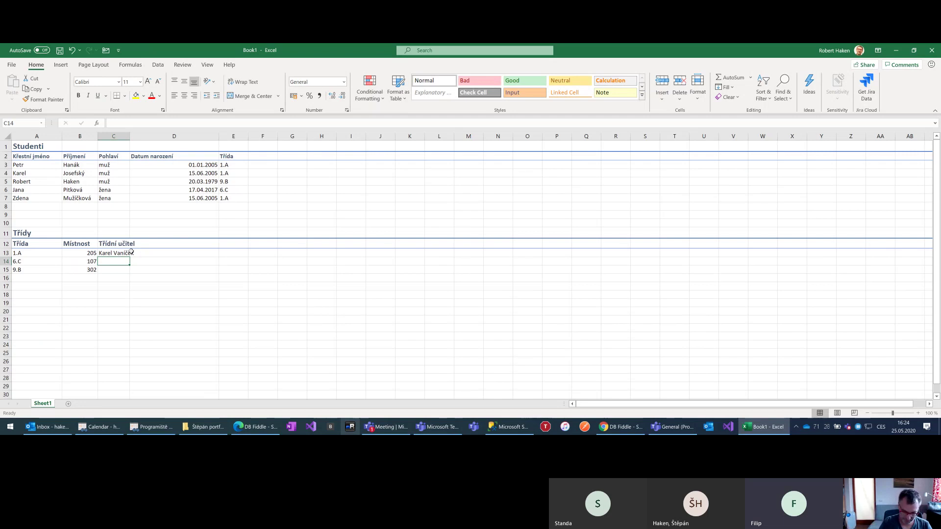
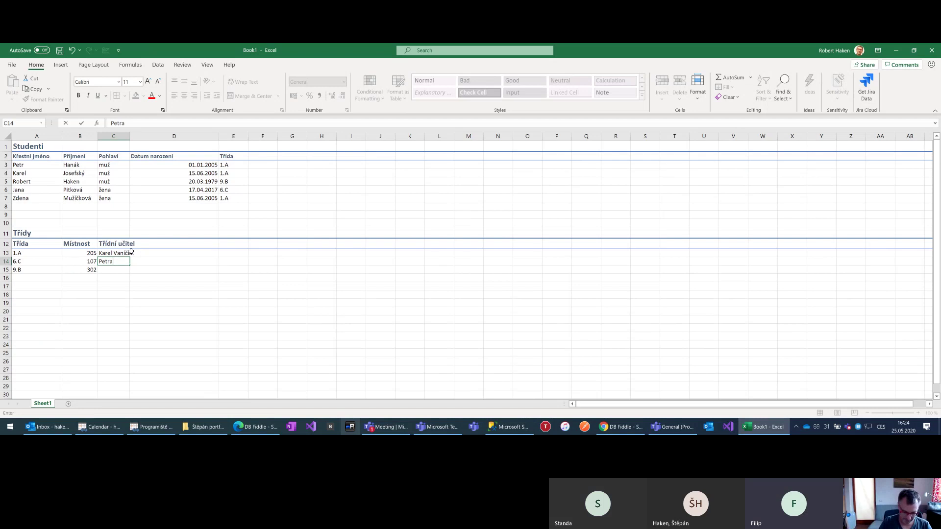
pyautogui.press('Return')
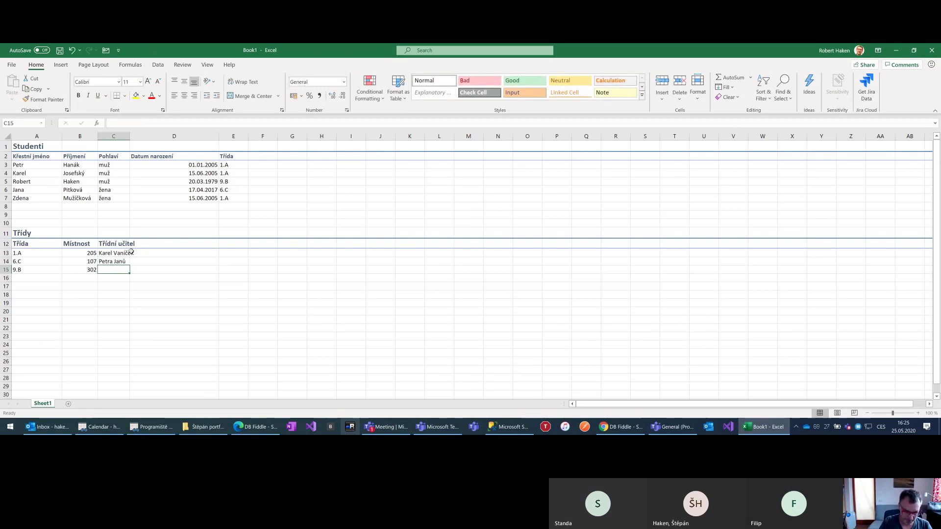
pyautogui.write('Pepa')
pyautogui.write('da')
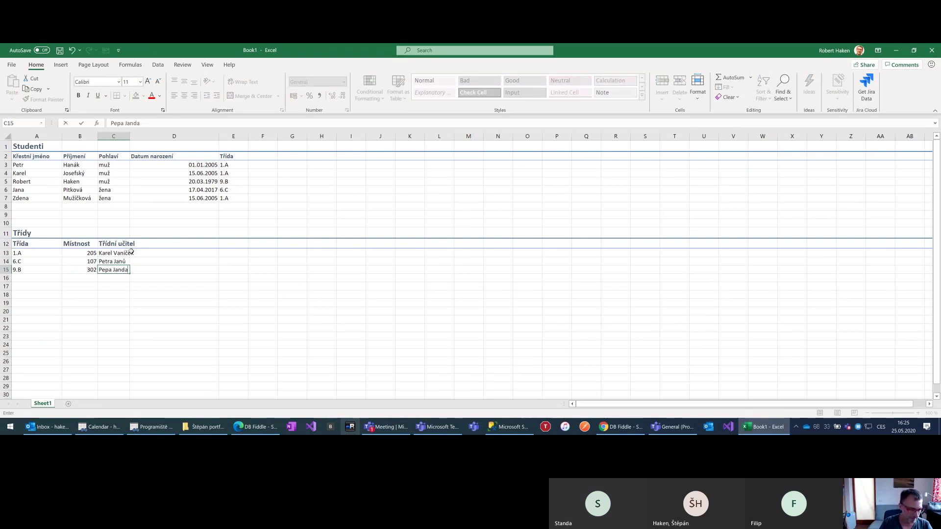
pyautogui.press('Return')
pyautogui.moveTo(130, 135); pyautogui.dragTo(142, 134)
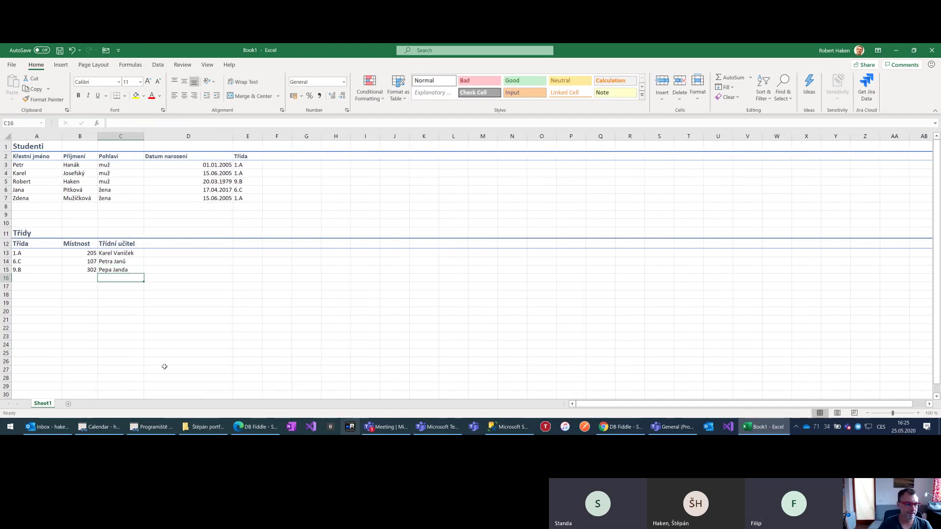
pyautogui.click(164, 368)
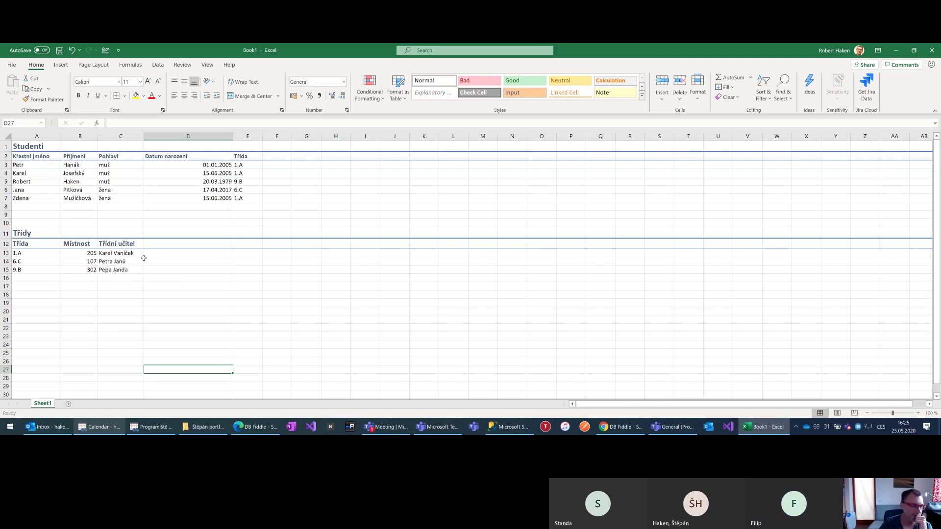
pyautogui.click(153, 246)
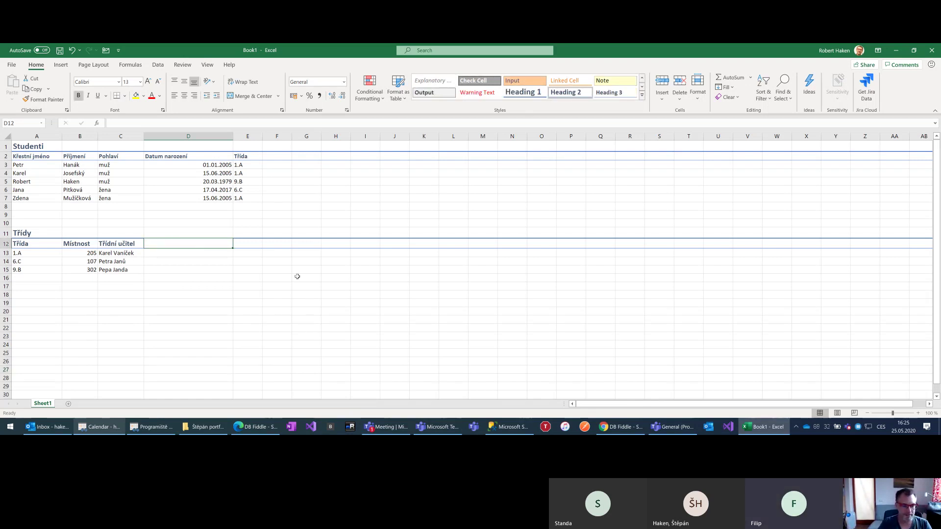
# Add the Předměty header in D12 with 'M, Čj, Z, ..' for 1.A and 'M, Z, TV, ...' for 6.C
pyautogui.write('P')
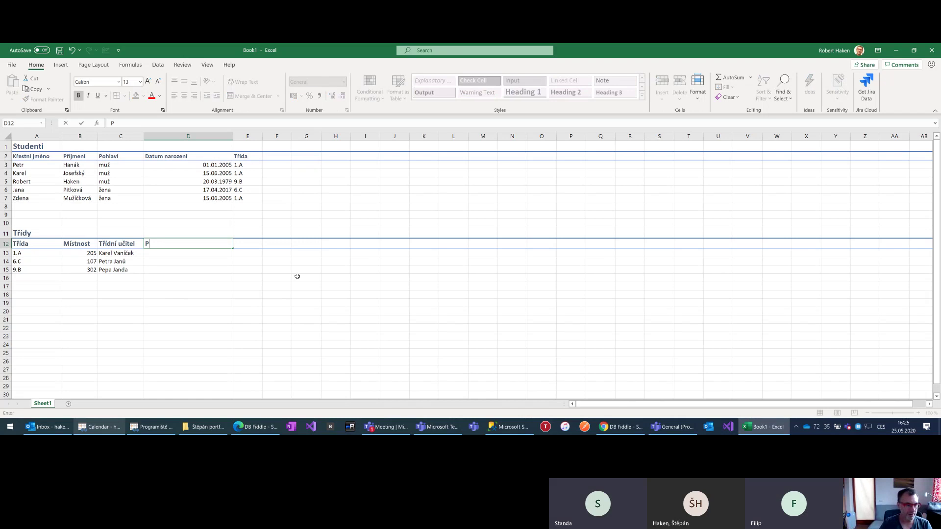
pyautogui.write('ředměty')
pyautogui.press('Return')
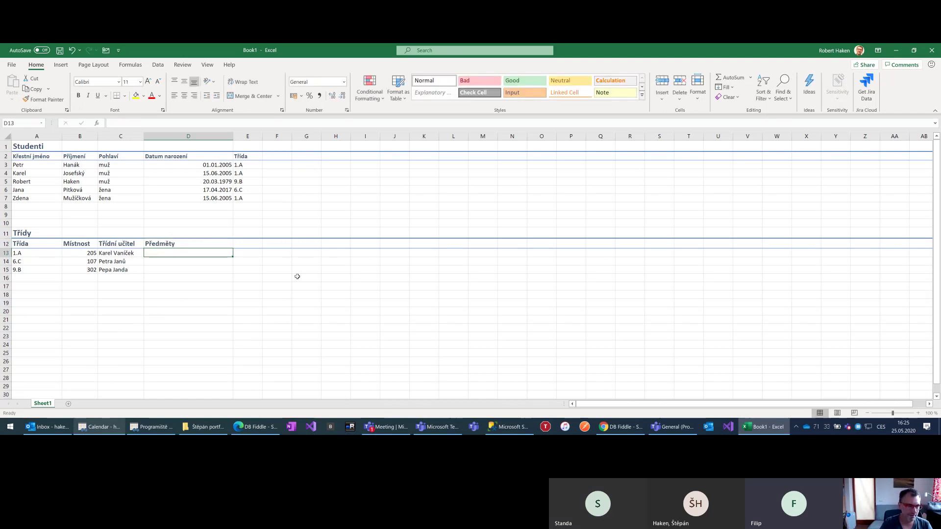
pyautogui.write('M, Čj, Z, ..')
pyautogui.press('Return')
pyautogui.write('M')
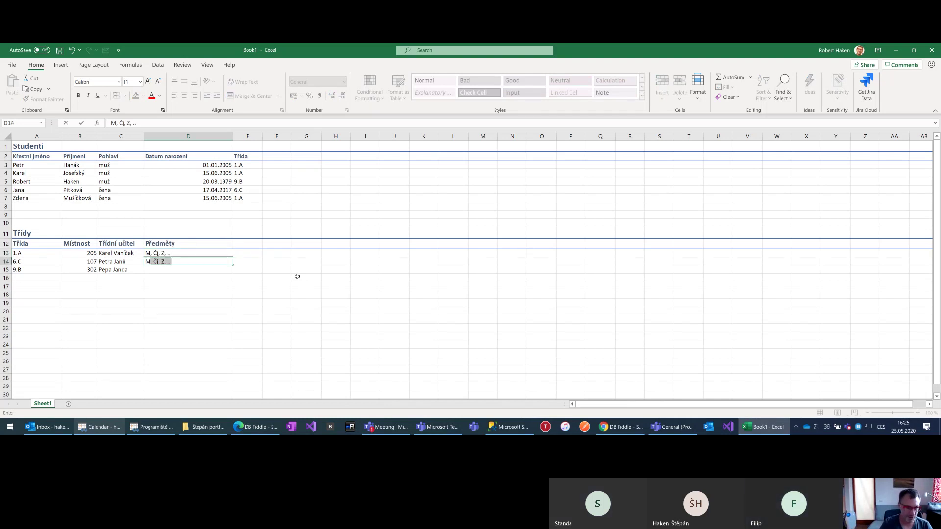
pyautogui.write(', ')
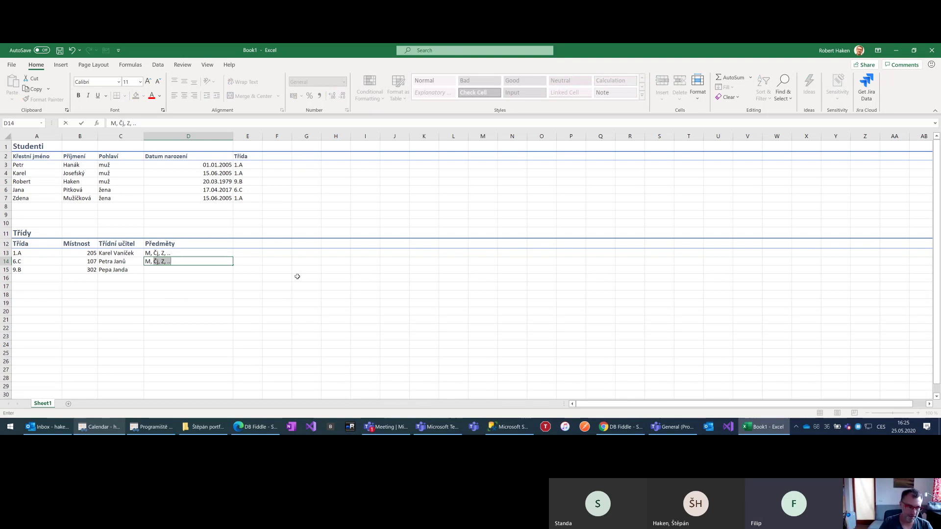
pyautogui.write('Z, TV, ...')
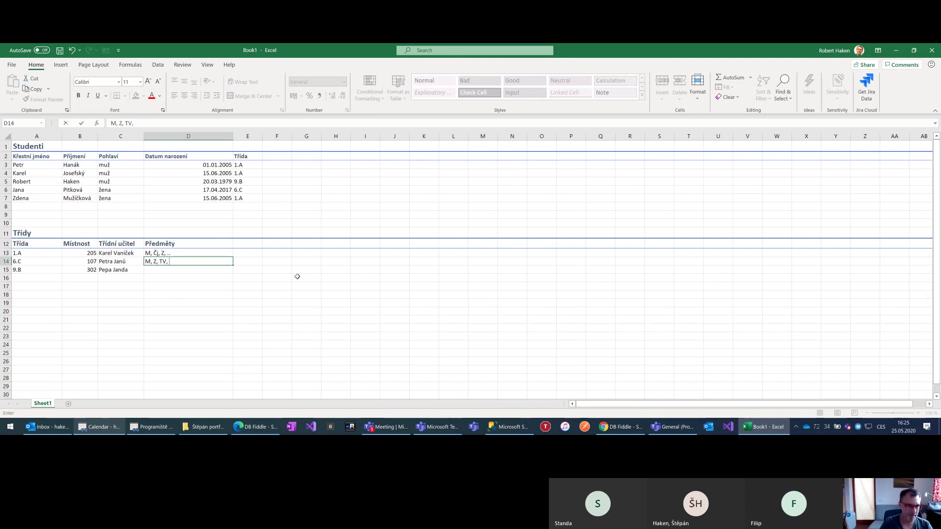
pyautogui.press('Return')
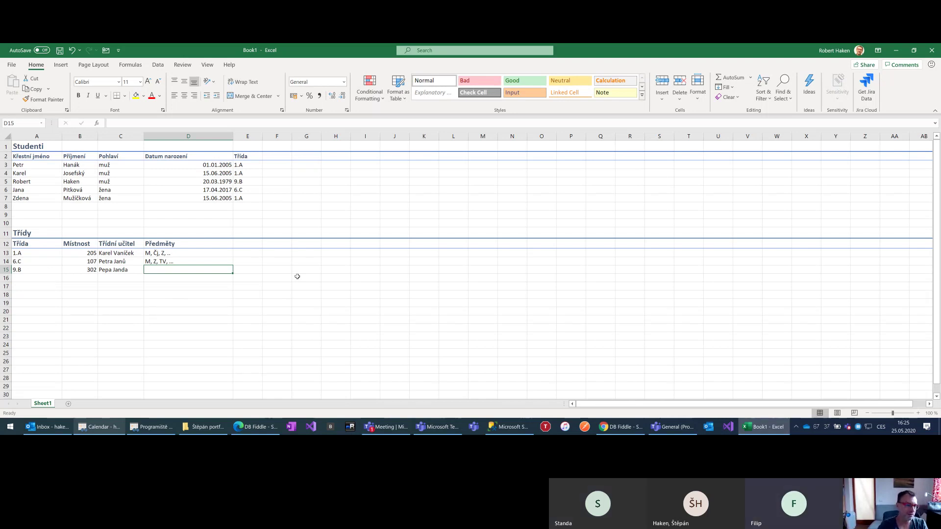
pyautogui.press('Down')
pyautogui.press('Down')
pyautogui.press('Left')
pyautogui.press('Left')
pyautogui.press('Left')
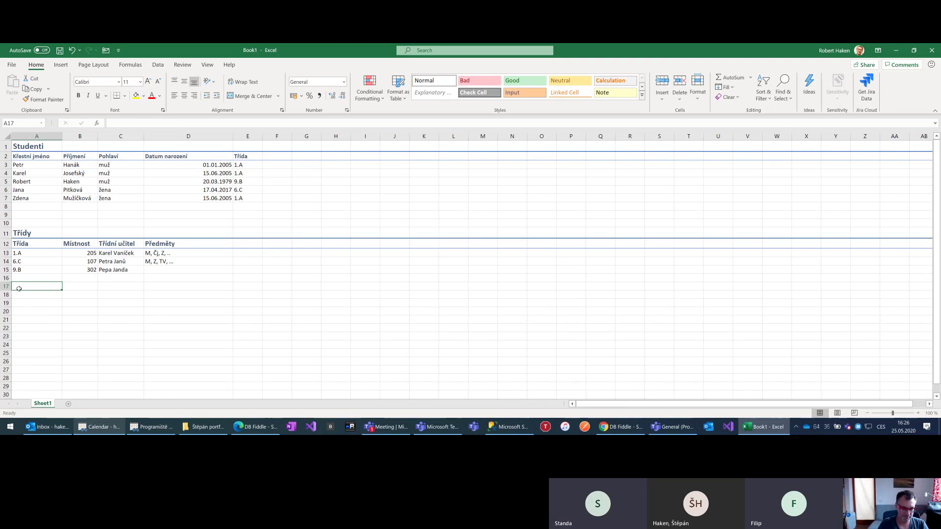
# Enter the title 'Učitelé' in A17 and select row 17
pyautogui.write('Učitelé')
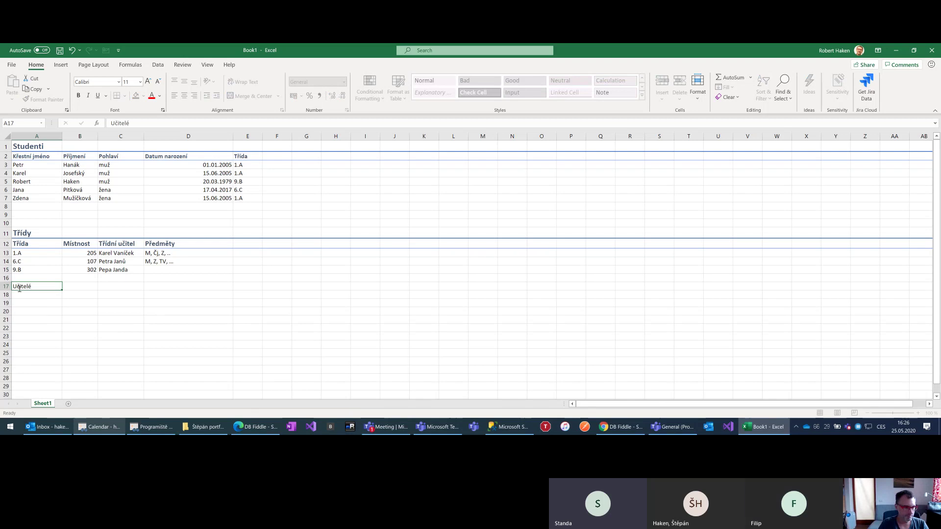
pyautogui.click(20, 288)
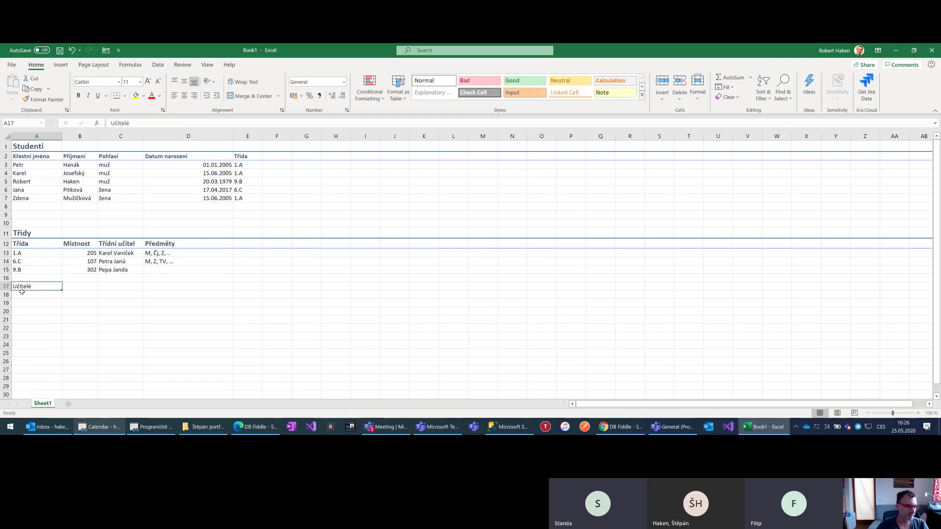
pyautogui.click(3, 286)
pyautogui.scroll(-1, 184, 169)
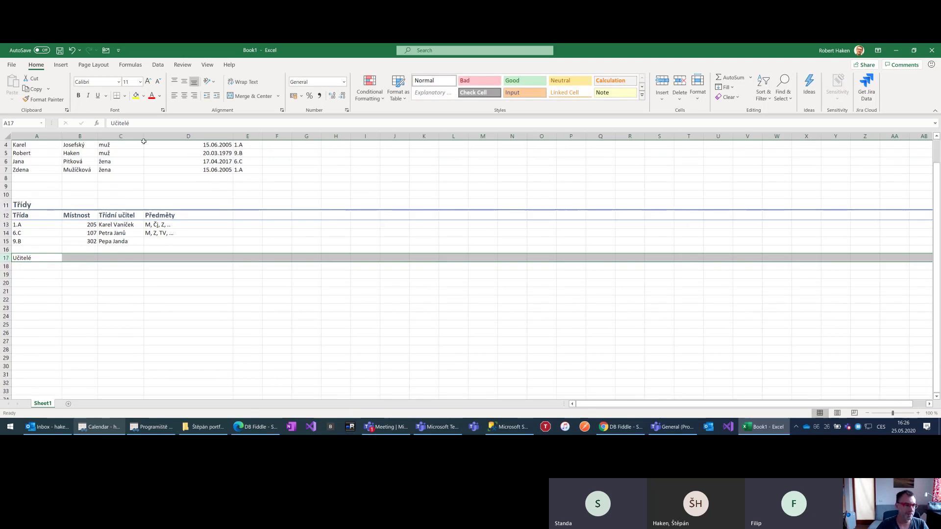
pyautogui.scroll(1, 184, 168)
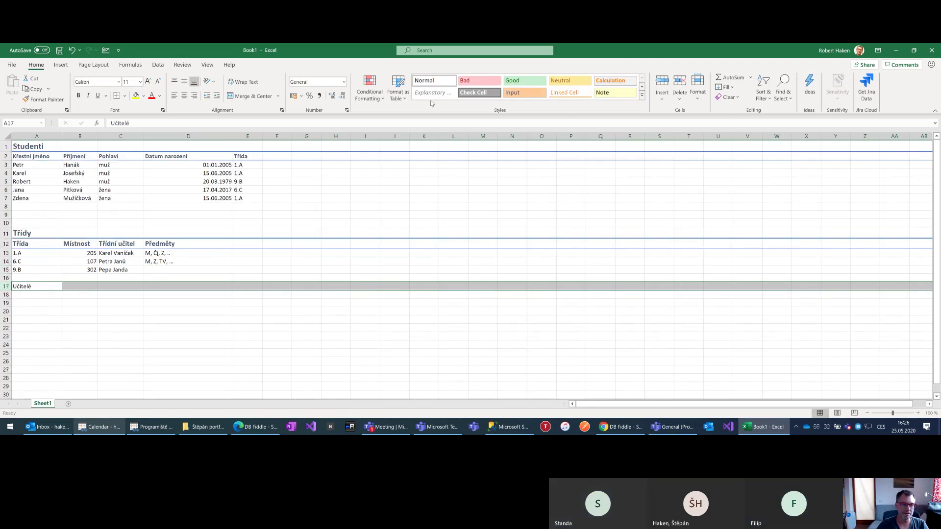
# Style the Učitelé title row Heading 1 and enter the header 'Jméno' in A18
pyautogui.click(641, 95)
pyautogui.click(432, 164)
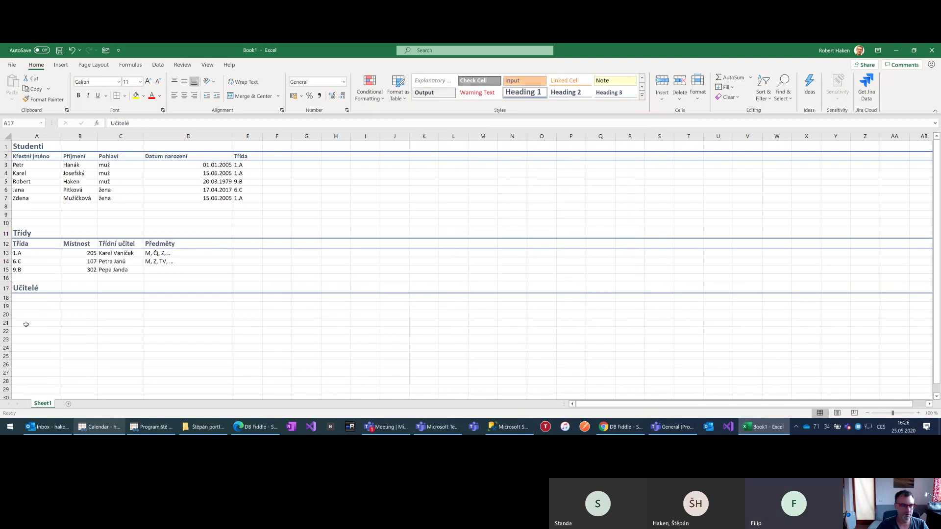
pyautogui.click(19, 297)
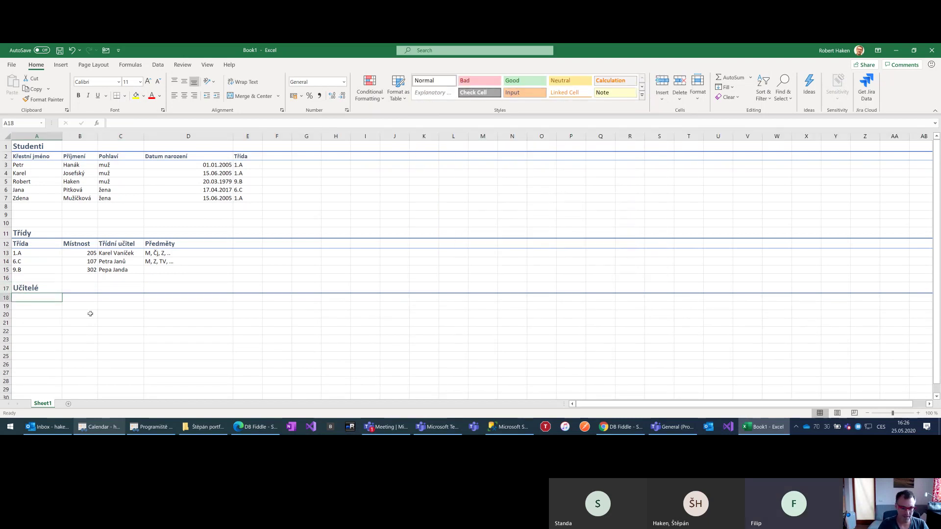
pyautogui.write('Jméno')
pyautogui.press('Tab')
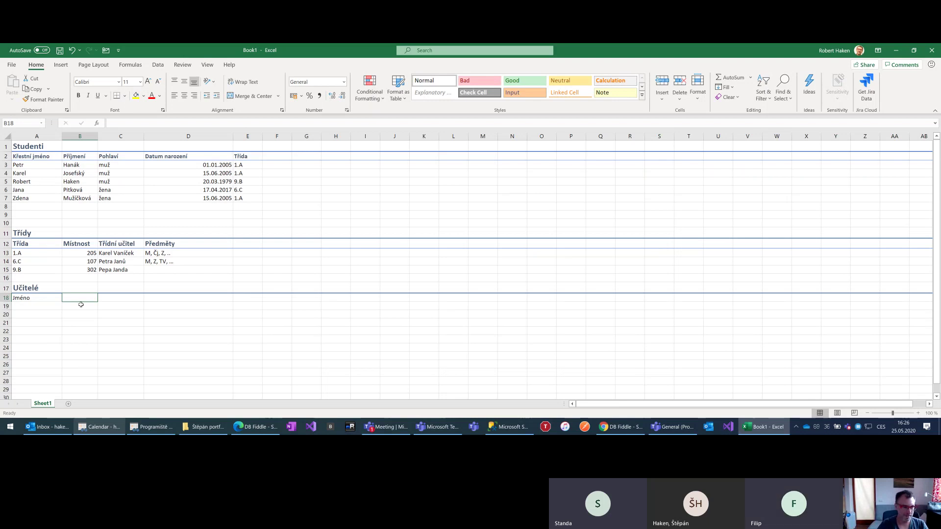
# Enter the header 'Kabinet' in B18, correcting the typos
pyautogui.write('Kabe')
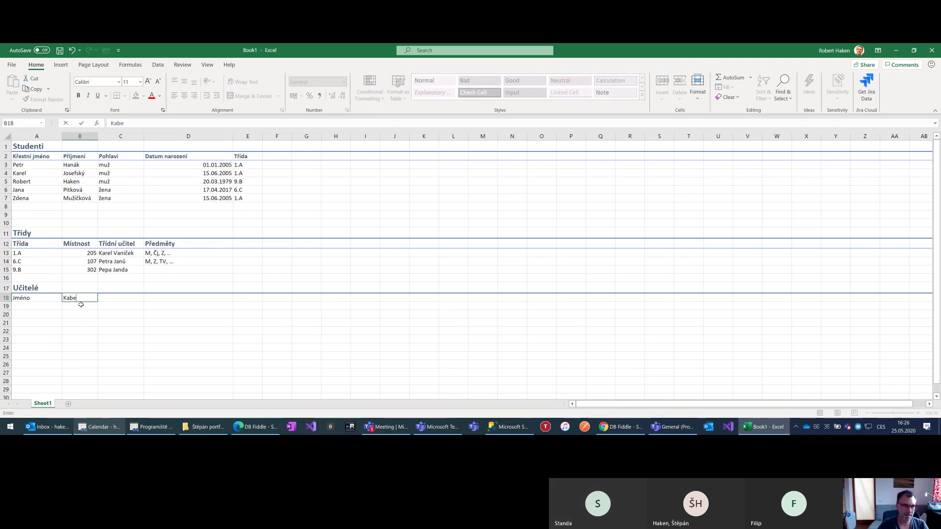
pyautogui.press('BackSpace')
pyautogui.write('in')
pyautogui.hotkey('ctrl', 'Return')
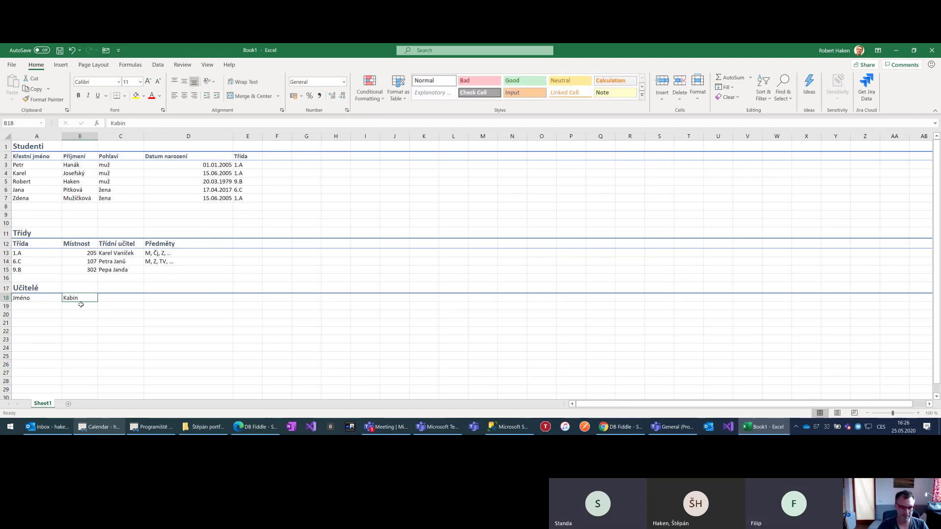
pyautogui.write('K')
pyautogui.press('Escape')
pyautogui.write('Kabinec')
pyautogui.hotkey('ctrl', 'Return')
pyautogui.press('F2')
pyautogui.press('BackSpace')
pyautogui.write('t')
pyautogui.press('Return')
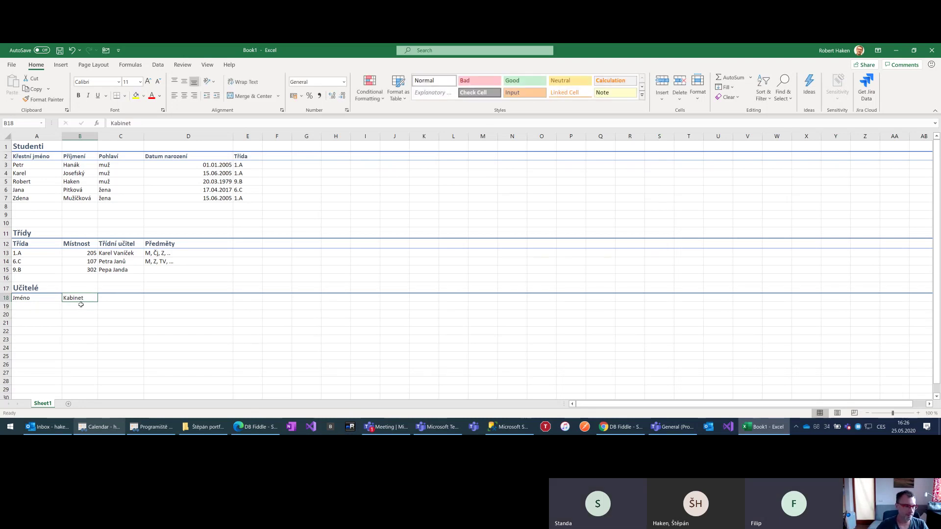
# Apply the Heading 3 cell style to the Učitelé header row 18
pyautogui.click(2, 298)
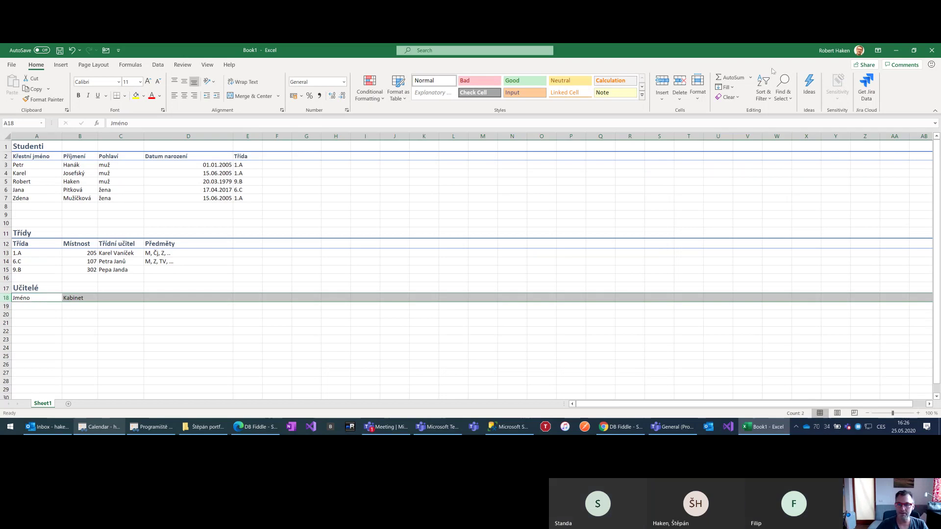
pyautogui.click(641, 94)
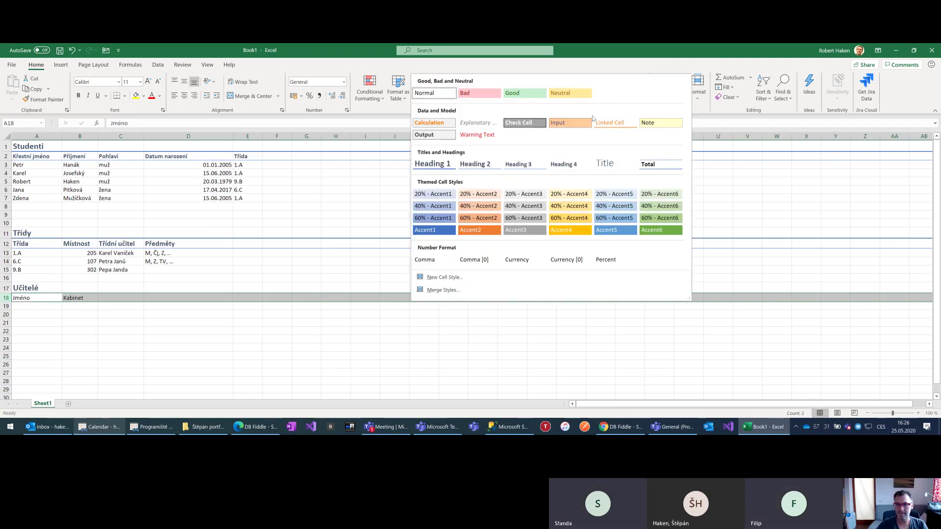
pyautogui.click(518, 164)
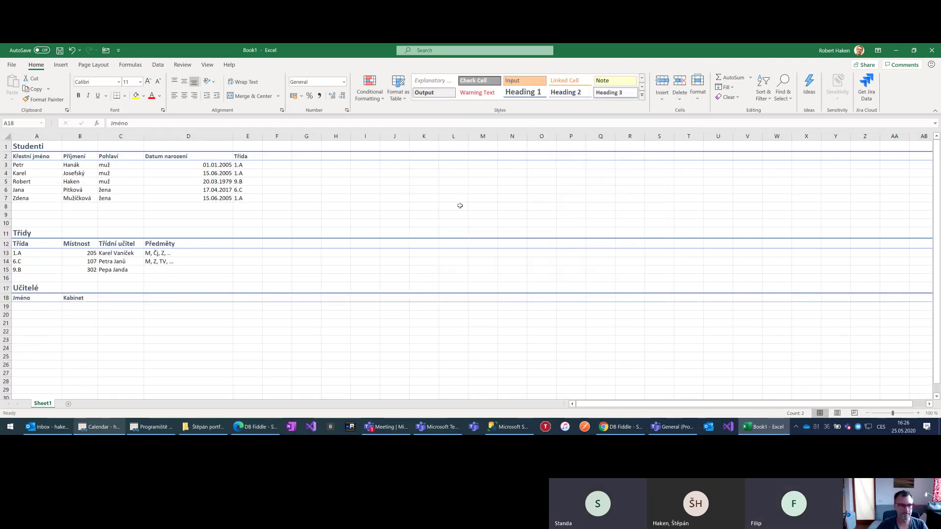
# Copy the class teachers' names from C13:C15 into A19 under Jméno
pyautogui.click(28, 308)
pyautogui.moveTo(128, 252); pyautogui.dragTo(118, 269)
pyautogui.hotkey('ctrl', 'c')
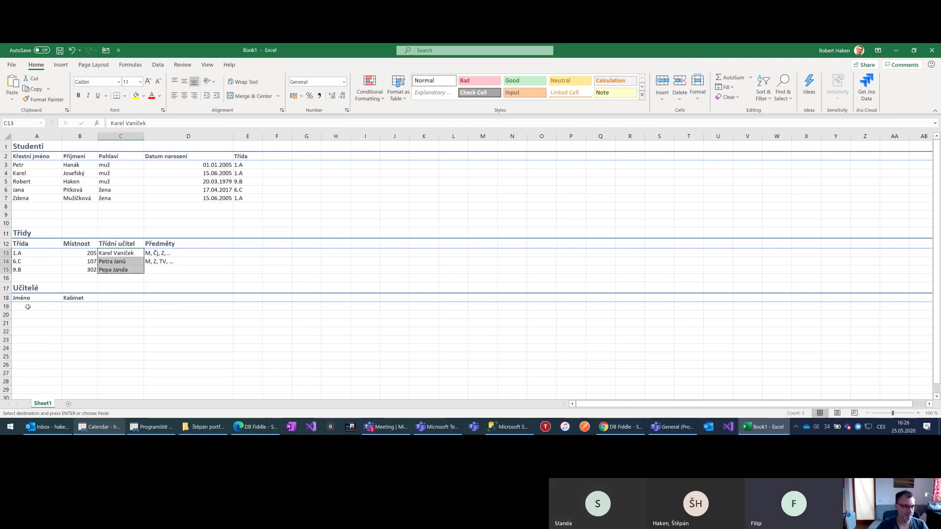
pyautogui.click(27, 306)
pyautogui.hotkey('ctrl', 'v')
# Enter Kabinet offices 209, 311 and 405 in B19:B21
pyautogui.click(80, 307)
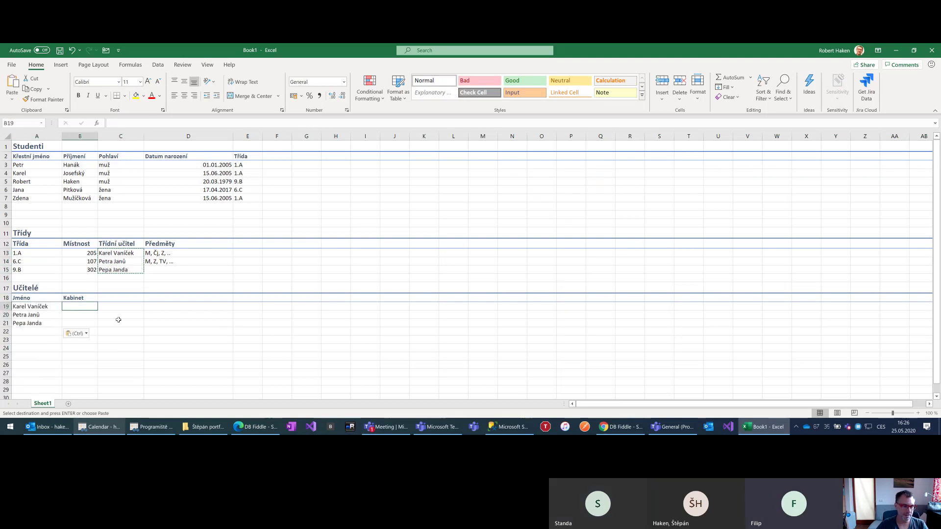
pyautogui.write('209')
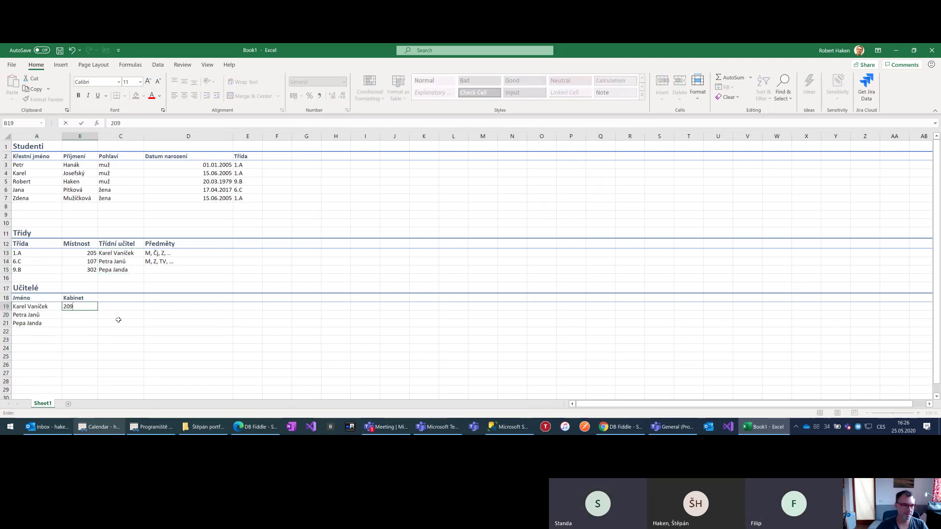
pyautogui.press('Return')
pyautogui.write('311')
pyautogui.press('Return')
pyautogui.write('405')
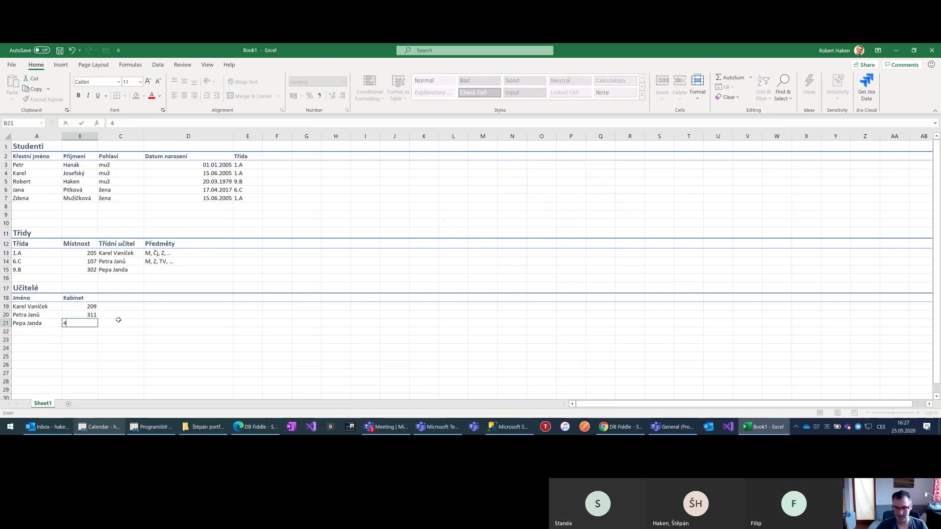
pyautogui.press('Return')
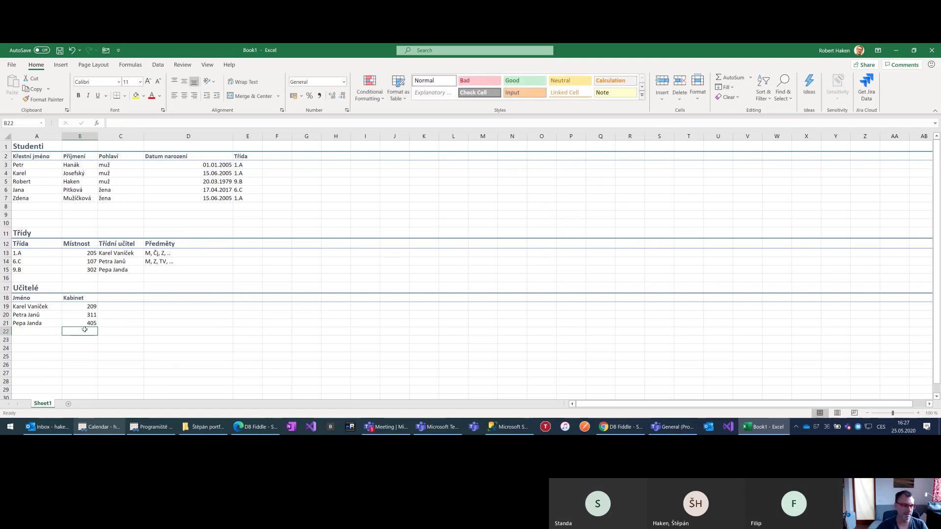
pyautogui.scroll(-1, 81, 329)
pyautogui.click(36, 311)
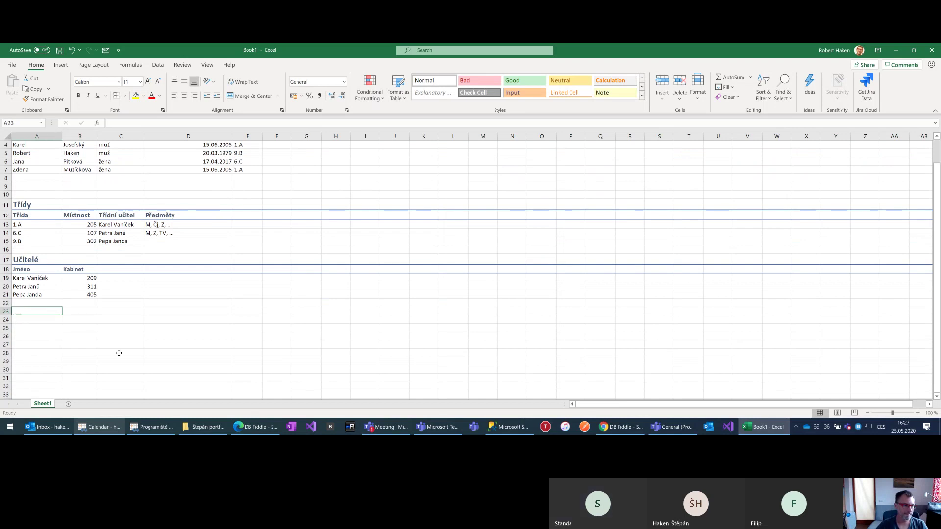
# Enter the title 'Předměty' in A23 and style row 23 as Heading 1
pyautogui.write('P')
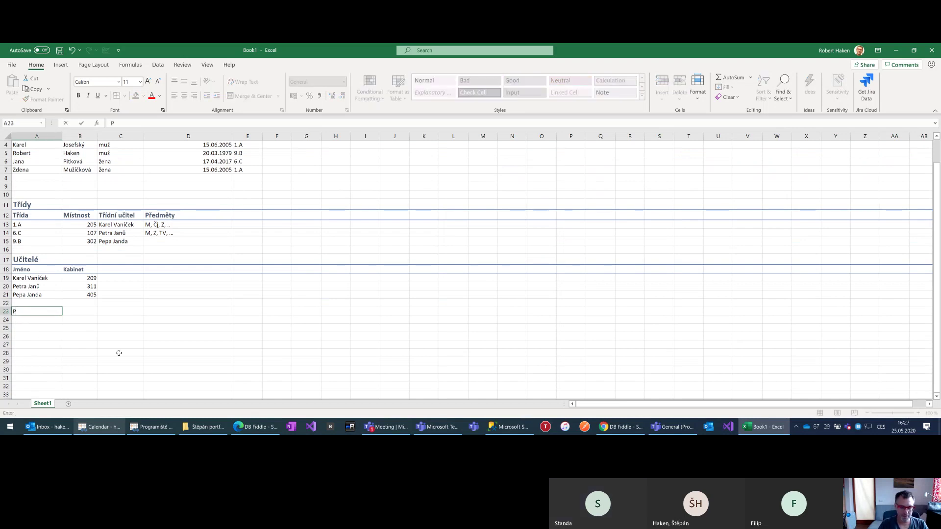
pyautogui.write('ředm')
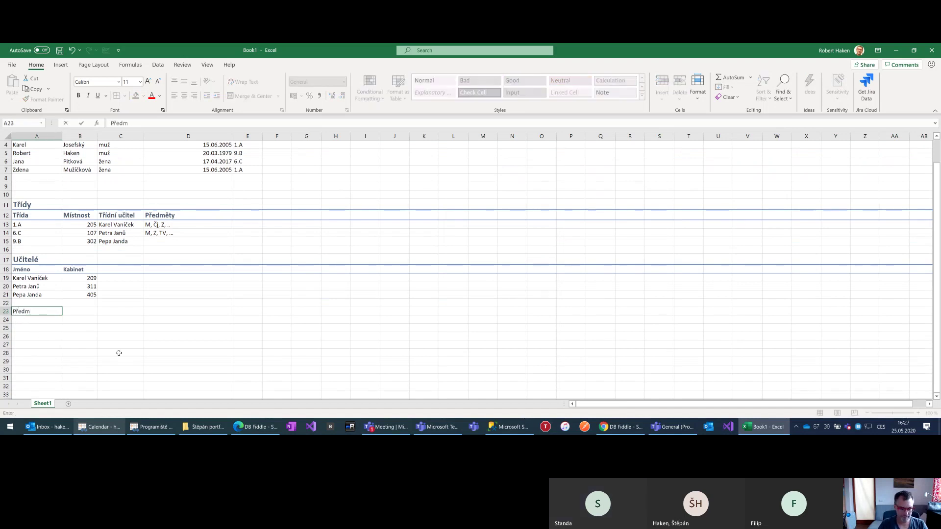
pyautogui.write('ěty')
pyautogui.press('Return')
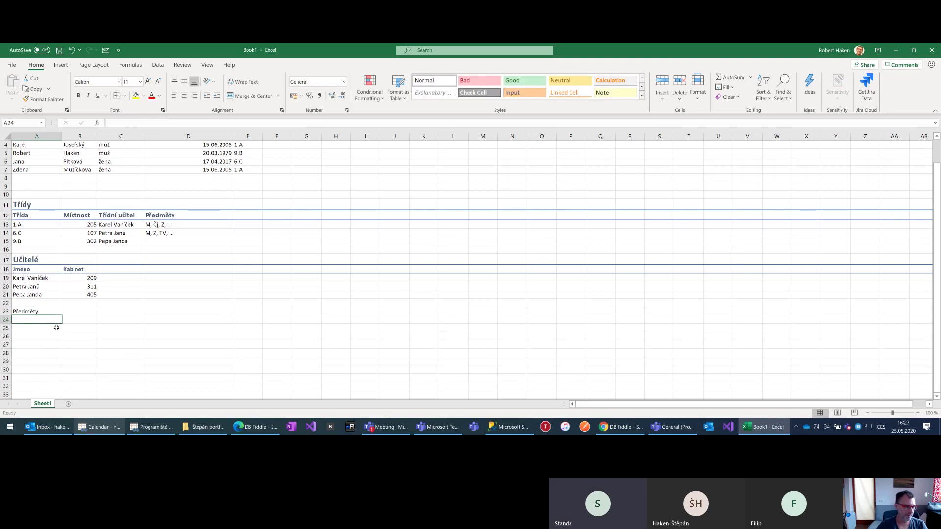
pyautogui.click(6, 311)
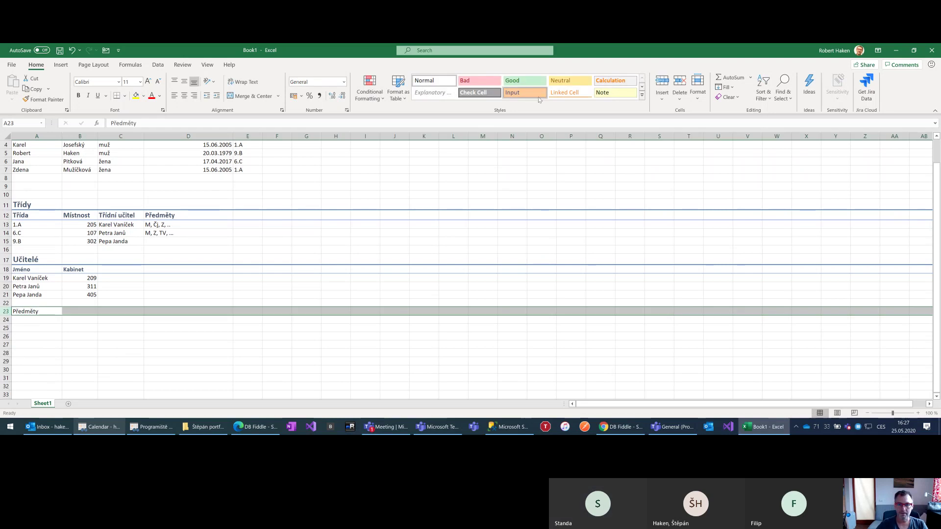
pyautogui.click(641, 95)
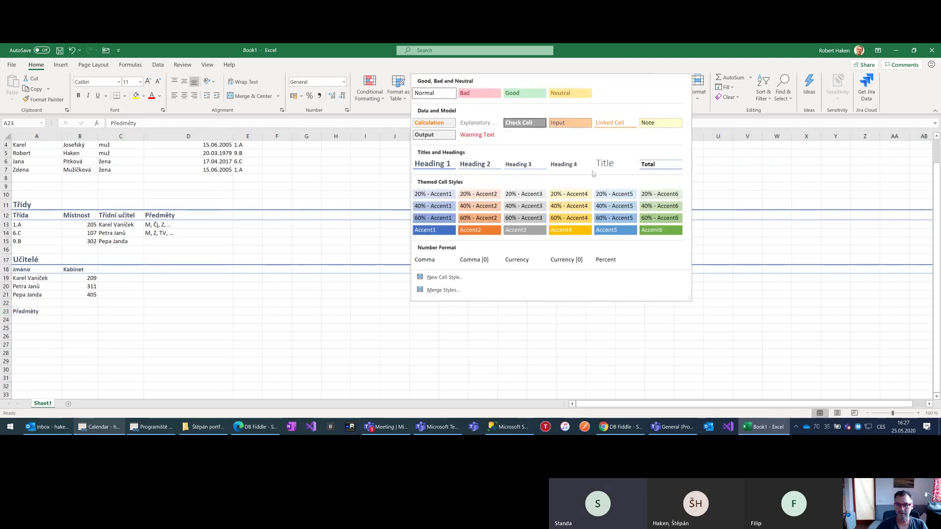
pyautogui.click(432, 164)
# Type the first column header 'Název předmětu' below the Předměty title
pyautogui.click(76, 316)
pyautogui.click(29, 323)
pyautogui.write('Náz')
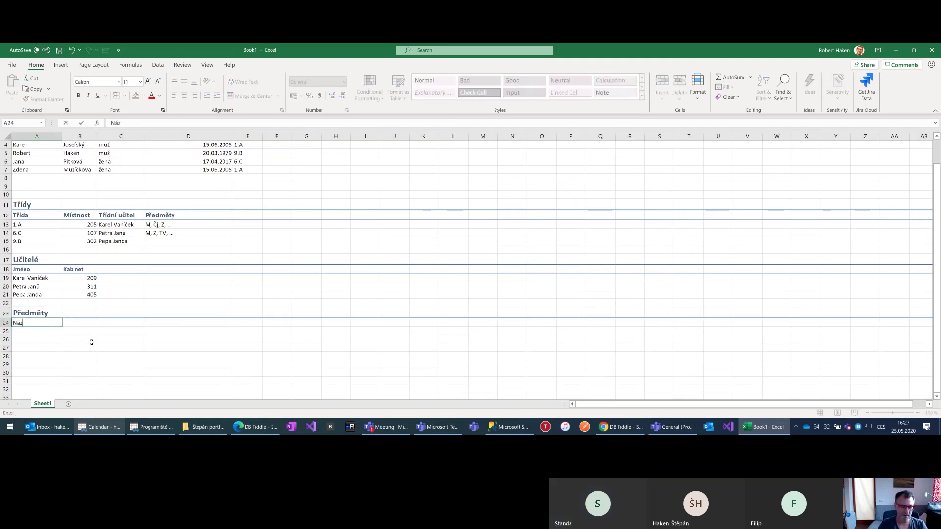
pyautogui.write('ev p')
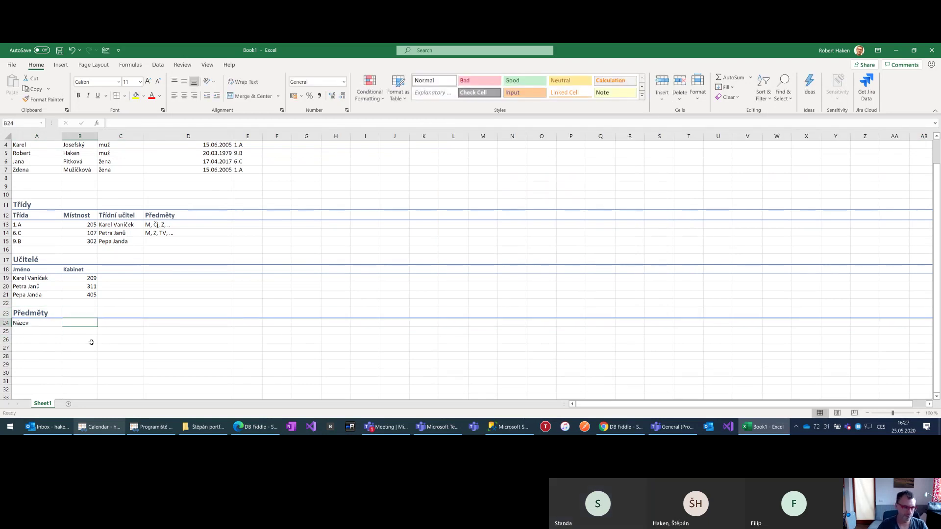
pyautogui.write('ředmět')
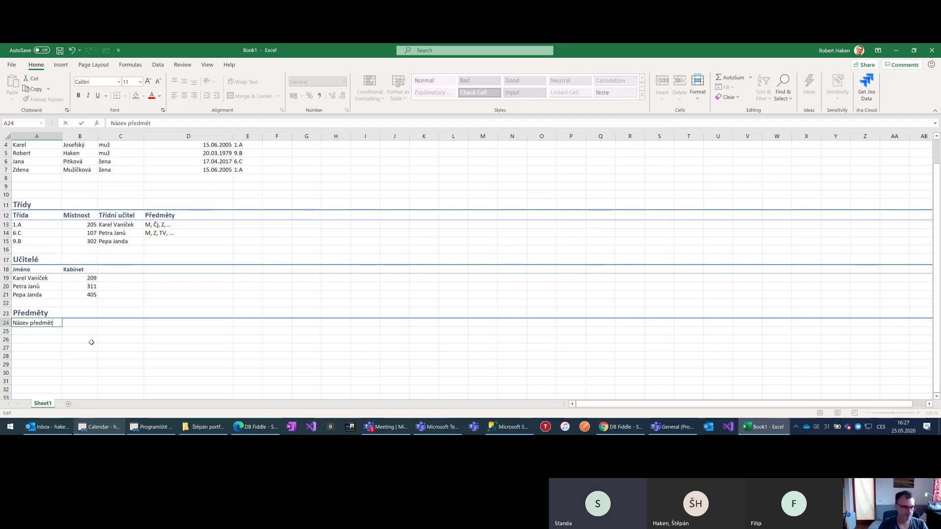
pyautogui.write('u')
# Add a 'Garant' header next to Název předmětu in row 24
pyautogui.press('Tab')
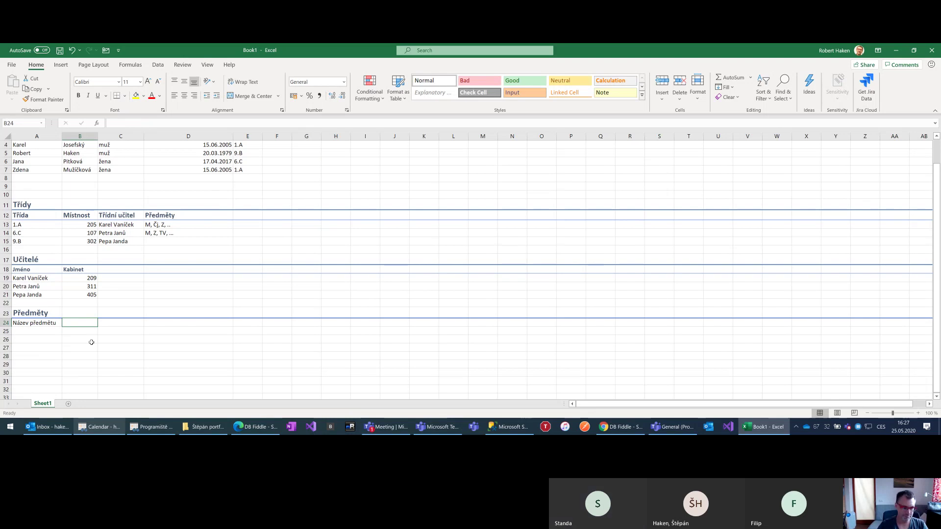
pyautogui.write('Garant')
pyautogui.press('Return')
pyautogui.press('Up')
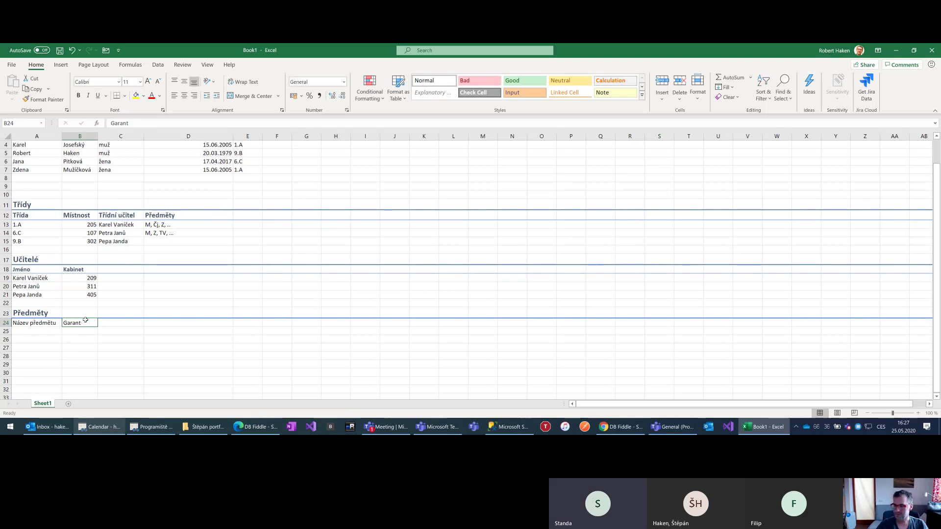
pyautogui.scroll(-1, 99, 317)
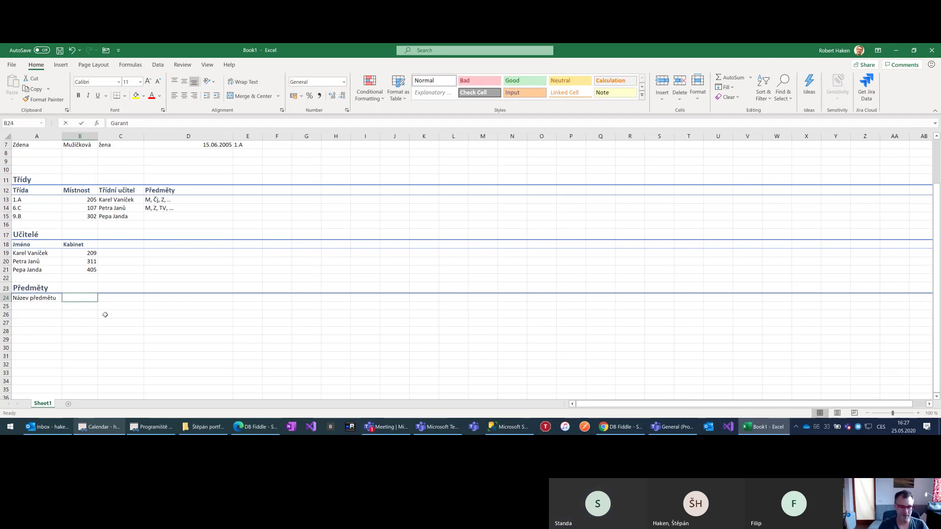
# Replace Garant with Učitel1, then add Učitel2 and Učitel3 headers across row 24
pyautogui.write('Učil')
pyautogui.press('BackSpace')
pyautogui.write('tel1')
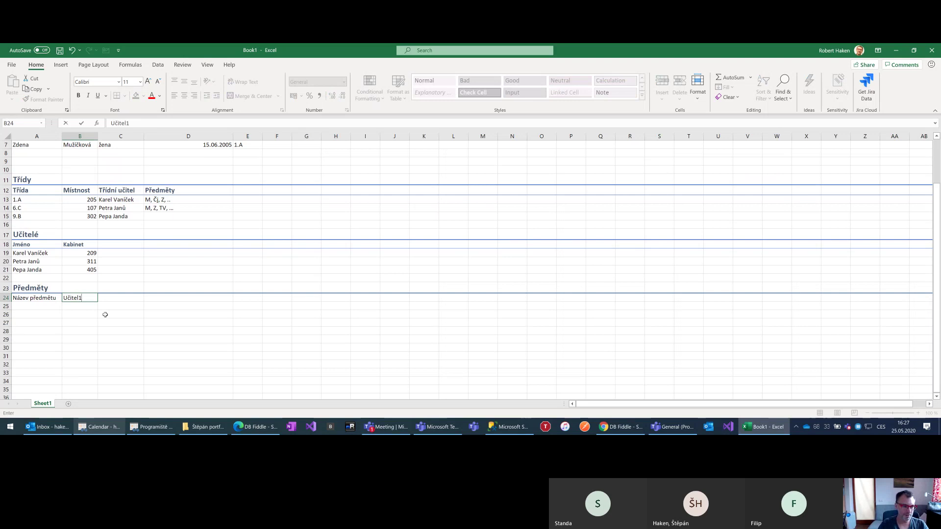
pyautogui.press('Tab')
pyautogui.write('U')
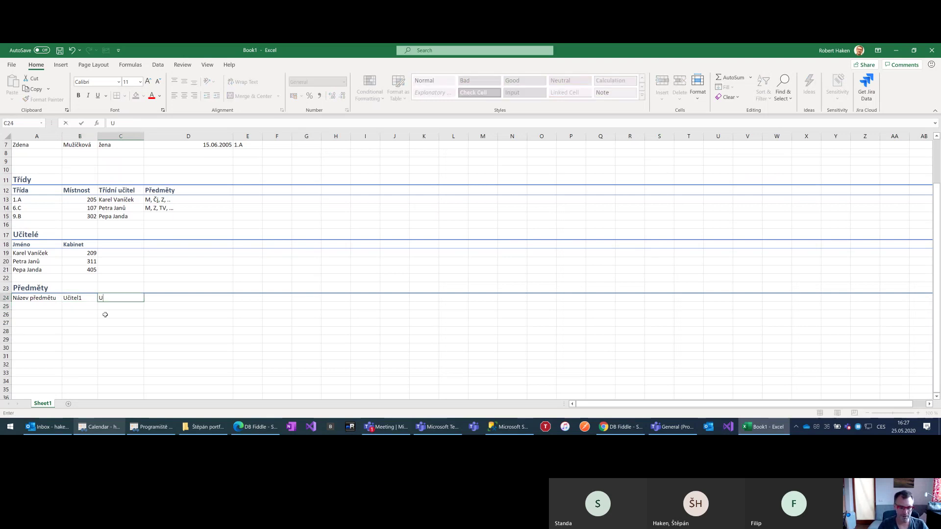
pyautogui.write('čitel2')
pyautogui.press('Tab')
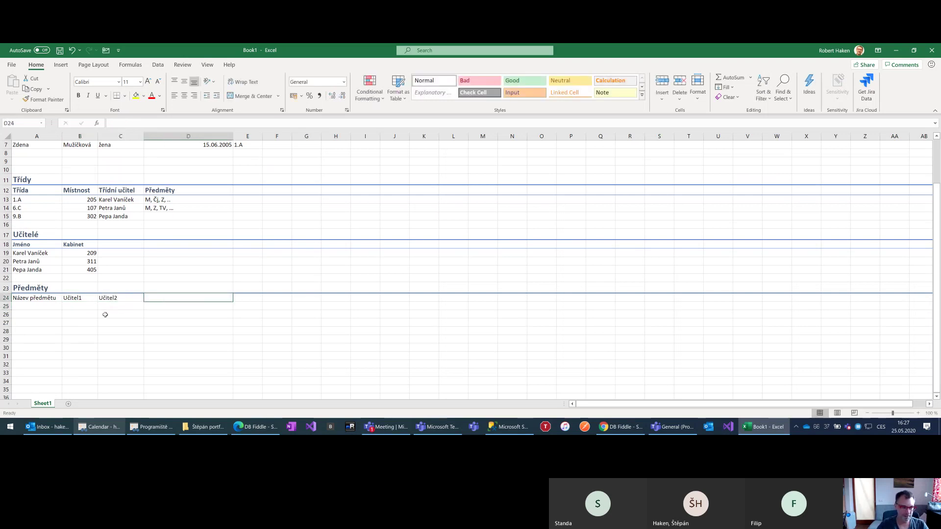
pyautogui.write('Učitel3')
pyautogui.press('Return')
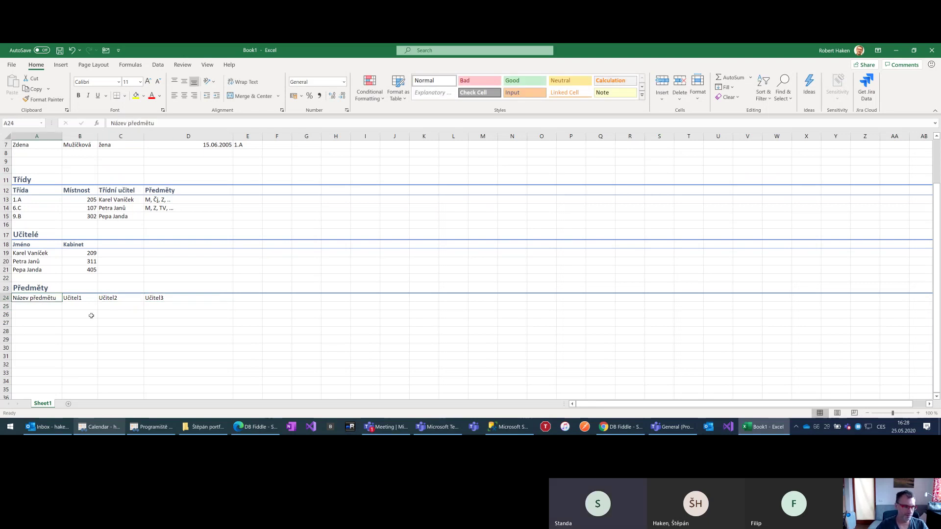
# Style the Předměty header row with Heading 2
pyautogui.click(7, 298)
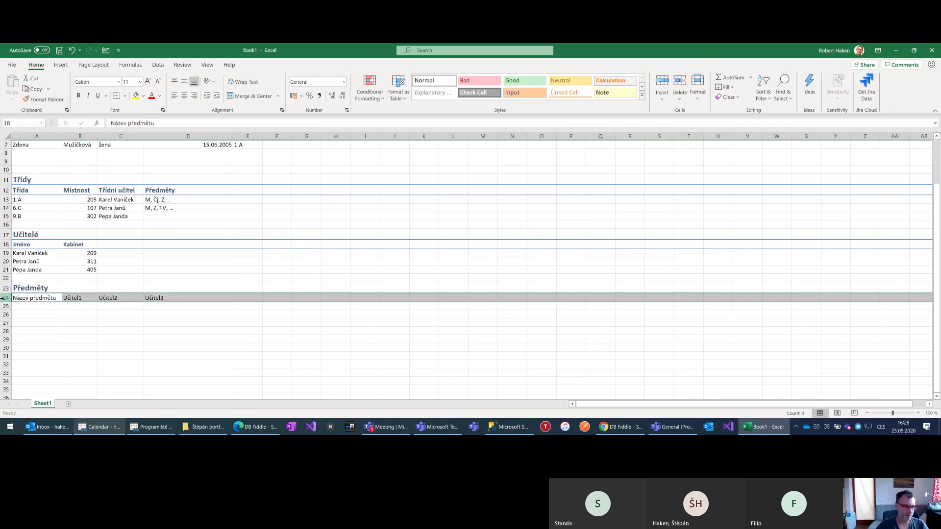
pyautogui.click(641, 95)
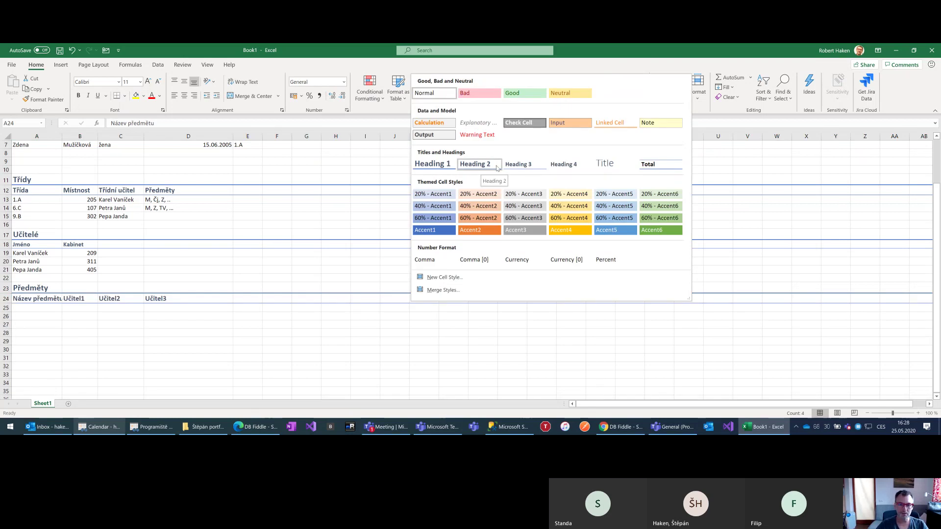
pyautogui.click(496, 168)
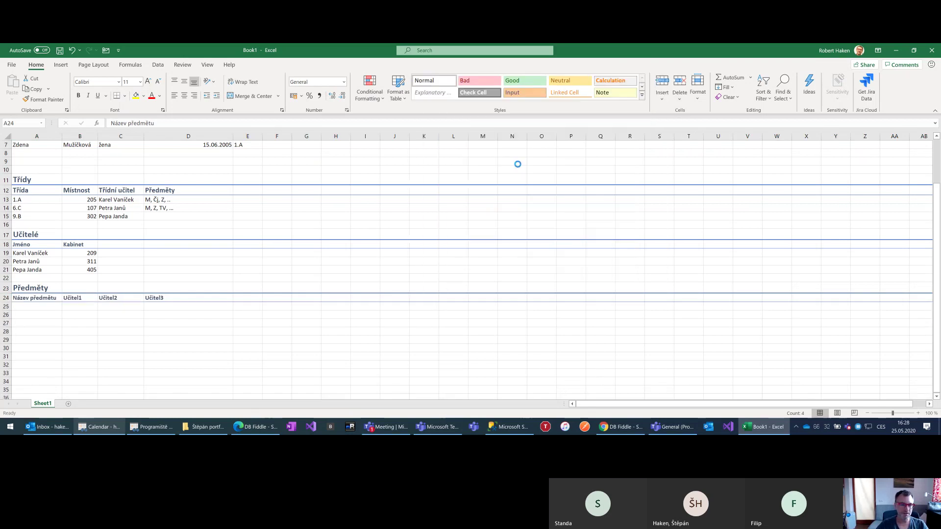
# Enter Matematika as the first subject and copy the first teacher in as its Učitel1
pyautogui.click(31, 305)
pyautogui.write('Matematika')
pyautogui.press('Tab')
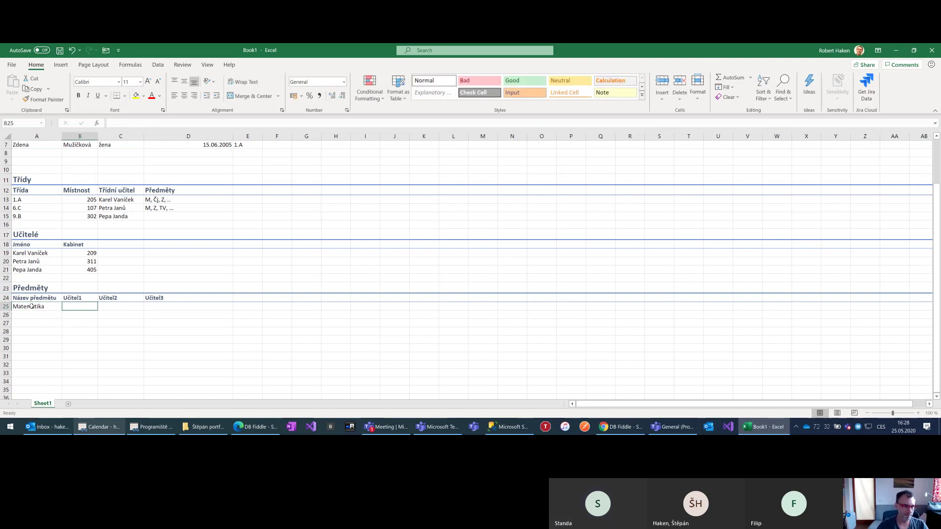
pyautogui.press('Up')
pyautogui.press('Up')
pyautogui.press('Up')
pyautogui.press('Up')
pyautogui.press('Left')
pyautogui.hotkey('shift', 'Up')
pyautogui.hotkey('shift', 'Up')
pyautogui.hotkey('ctrl', 'c')
pyautogui.press('Down')
pyautogui.press('Down')
pyautogui.press('Down')
pyautogui.press('Down')
pyautogui.press('Right')
pyautogui.hotkey('ctrl', 'v')
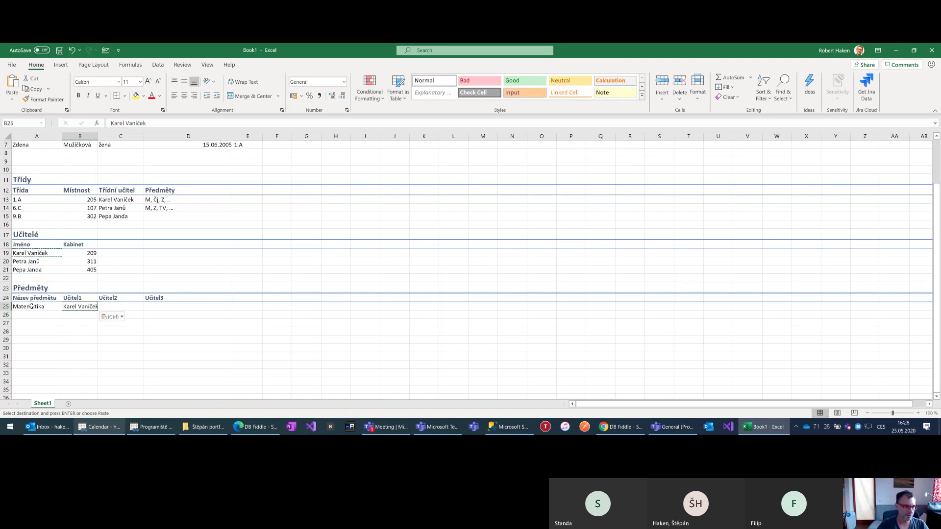
# Copy the second teacher from Učitelé into Matematika's Učitel2 cell
pyautogui.press('Up')
pyautogui.press('Up')
pyautogui.press('Up')
pyautogui.press('Up')
pyautogui.press('Left')
pyautogui.press('Up')
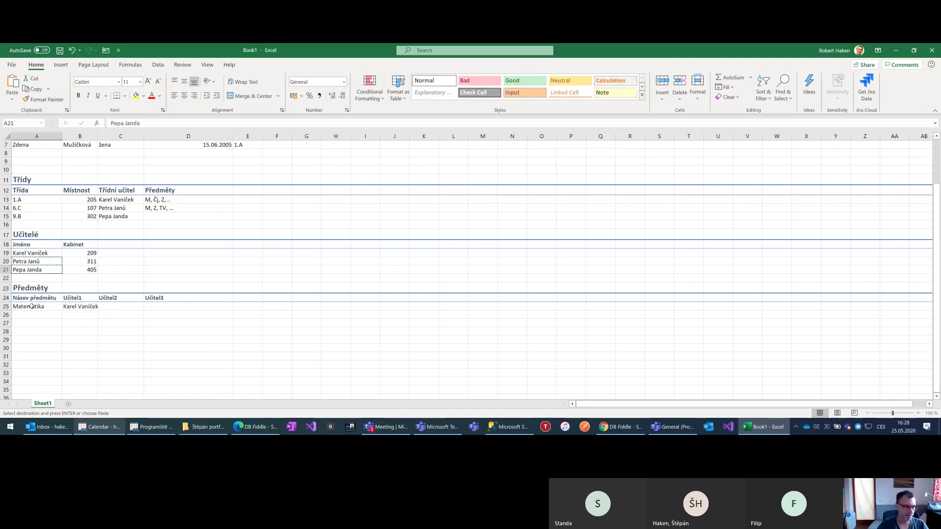
pyautogui.hotkey('ctrl', 'c')
pyautogui.press('Down')
pyautogui.press('Down')
pyautogui.press('Down')
pyautogui.press('Down')
pyautogui.press('Down')
pyautogui.press('Right')
pyautogui.press('Right')
pyautogui.hotkey('ctrl', 'v')
pyautogui.press('Down')
# Add Český jazyk as the second subject in A26, fixing its spacing
pyautogui.press('Left')
pyautogui.press('Left')
pyautogui.write('Č')
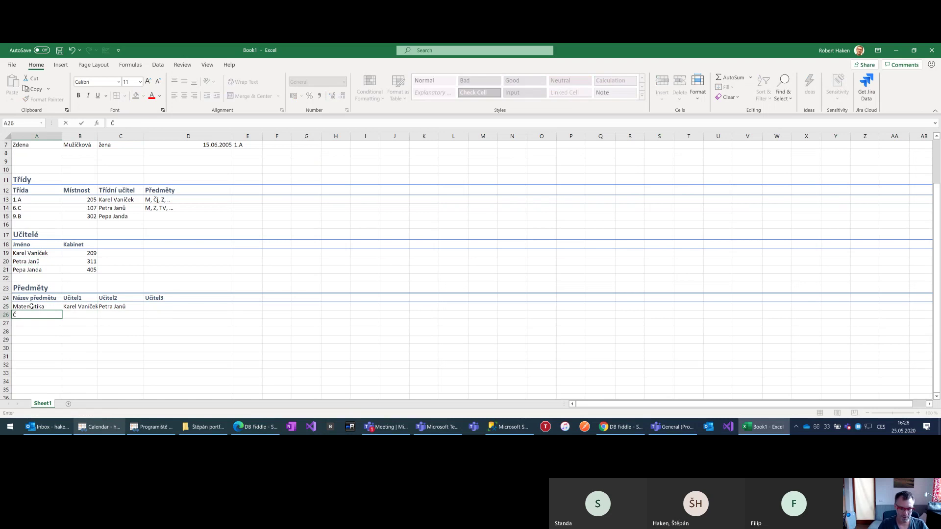
pyautogui.write('eskýjazyk')
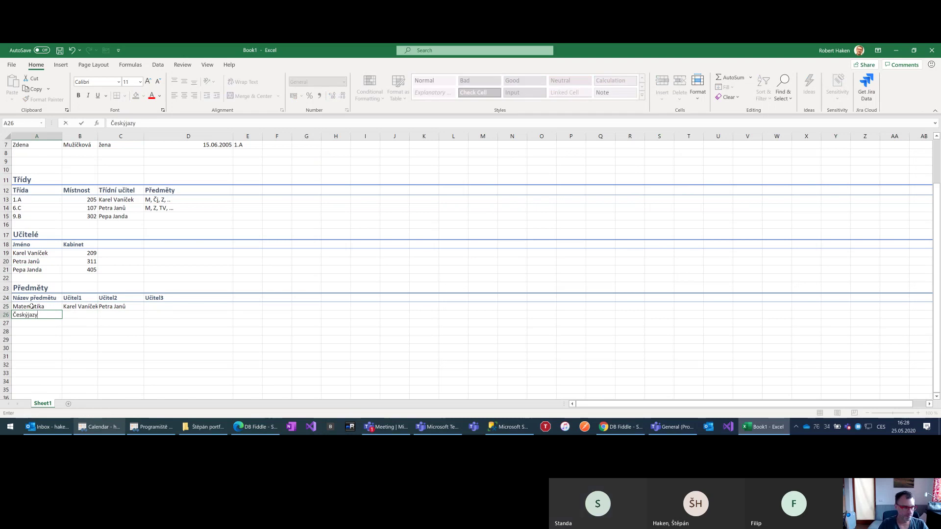
pyautogui.press('Return')
pyautogui.press('Up')
pyautogui.press('F2')
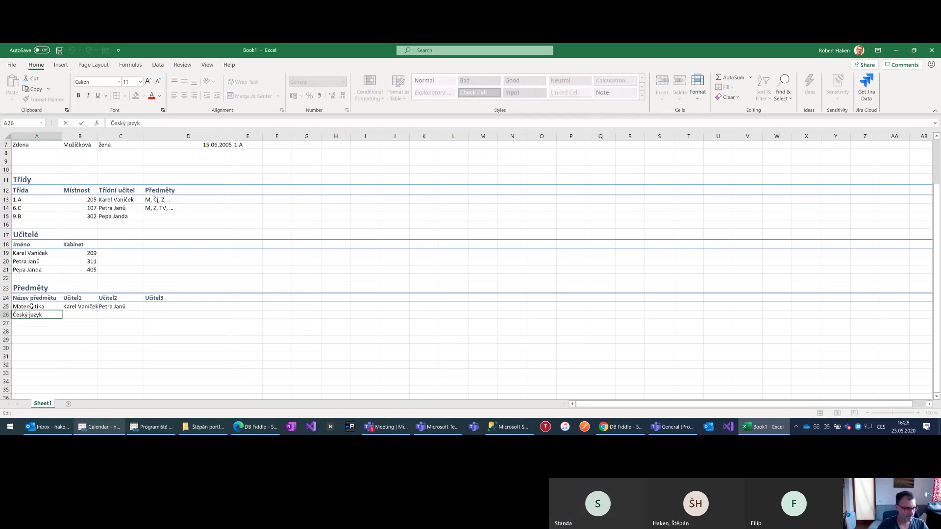
pyautogui.press('Tab')
pyautogui.press('Up')
pyautogui.press('Up')
pyautogui.press('Up')
pyautogui.press('Up')
# Copy the second teacher into Český jazyk's Učitel1 cell
pyautogui.press('Left')
pyautogui.press('Up')
pyautogui.press('Up')
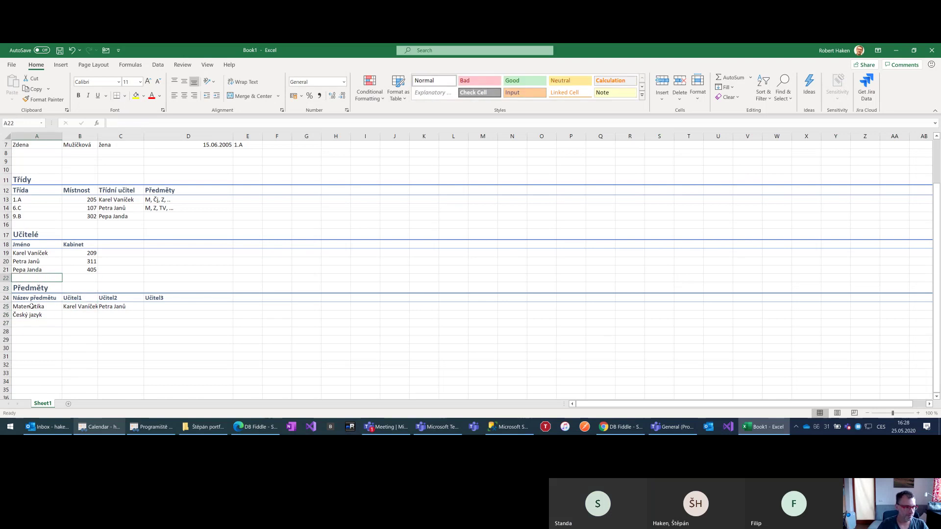
pyautogui.hotkey('ctrl', 'c')
pyautogui.press('Down')
pyautogui.press('Down')
pyautogui.press('Down')
pyautogui.press('Down')
pyautogui.press('Down')
pyautogui.press('Down')
pyautogui.press('Right')
pyautogui.hotkey('ctrl', 'v')
pyautogui.press('Right')
pyautogui.press('Up')
pyautogui.press('Up')
pyautogui.press('Up')
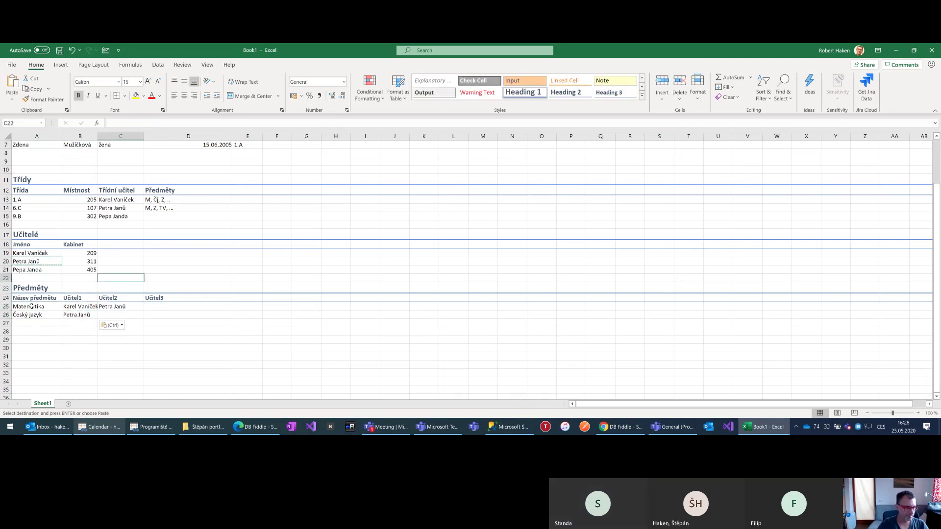
# Fill Český jazyk's Učitel2 with the third teacher and Učitel3 with the first
pyautogui.press('Left')
pyautogui.press('Left')
pyautogui.press('Up')
pyautogui.press('Up')
pyautogui.hotkey('ctrl', 'c')
pyautogui.press('Down')
pyautogui.press('Down')
pyautogui.press('Down')
pyautogui.press('Down')
pyautogui.press('Down')
pyautogui.press('Right')
pyautogui.press('Right')
pyautogui.hotkey('ctrl', 'v')
pyautogui.press('Up')
pyautogui.press('Up')
pyautogui.press('Up')
pyautogui.press('Up')
pyautogui.press('Up')
pyautogui.press('Up')
pyautogui.press('Up')
pyautogui.press('Left')
pyautogui.press('Left')
pyautogui.hotkey('ctrl', 'c')
pyautogui.press('Down')
pyautogui.press('Down')
pyautogui.press('Down')
pyautogui.press('Down')
pyautogui.press('Down')
pyautogui.press('Down')
pyautogui.press('Down')
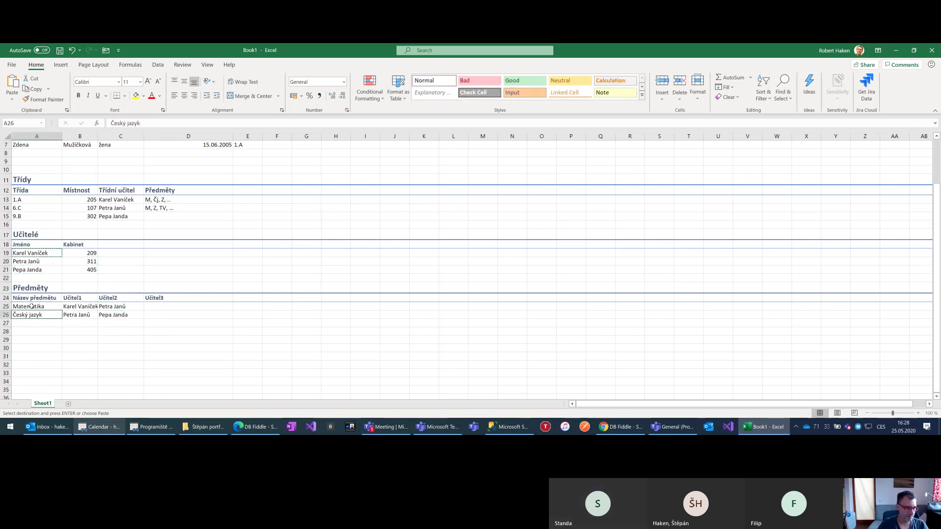
pyautogui.press('Right')
pyautogui.press('Right')
pyautogui.press('Right')
pyautogui.hotkey('ctrl', 'v')
pyautogui.press('Up')
pyautogui.press('Up')
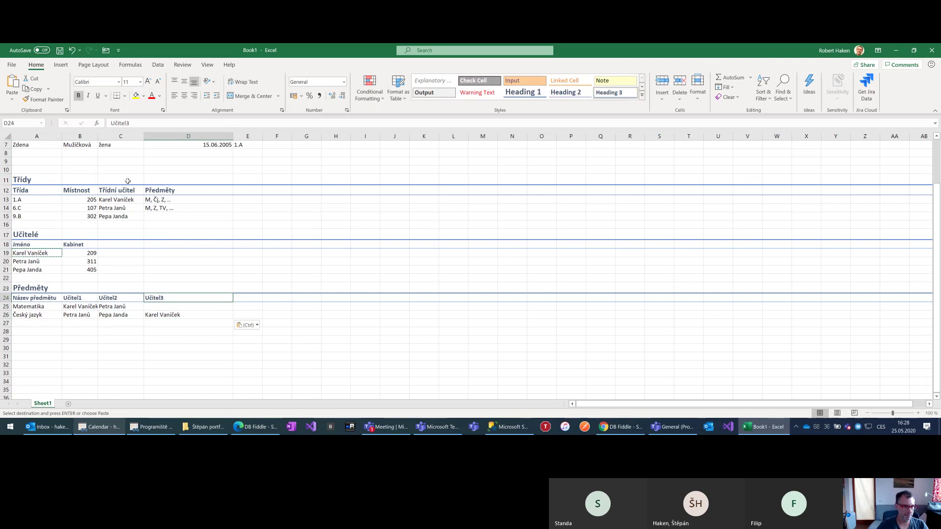
# Clear the Předměty column (D12:D15) from the Třídy table
pyautogui.moveTo(165, 190); pyautogui.dragTo(166, 216)
pyautogui.press('Escape')
pyautogui.press('Delete')
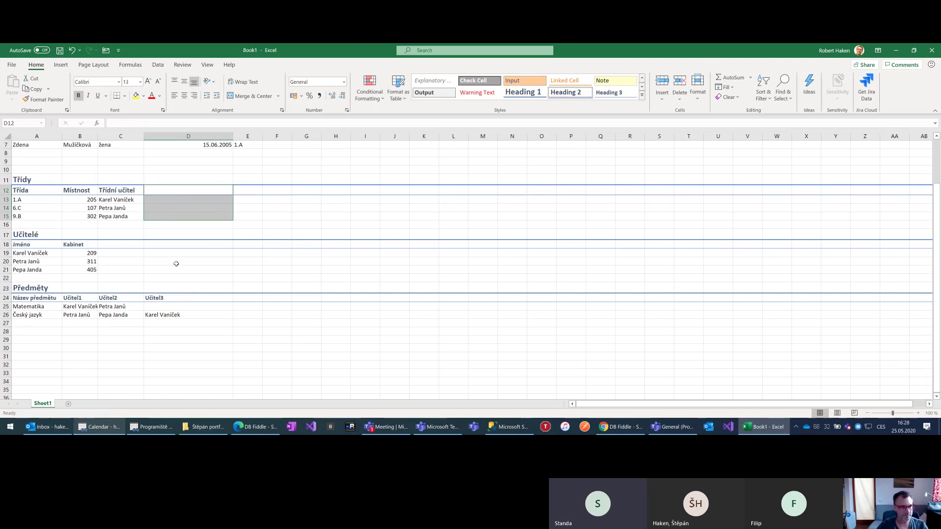
# Undo and redo clearing the Třídy table's Předměty column
pyautogui.hotkey('ctrl', 'z')
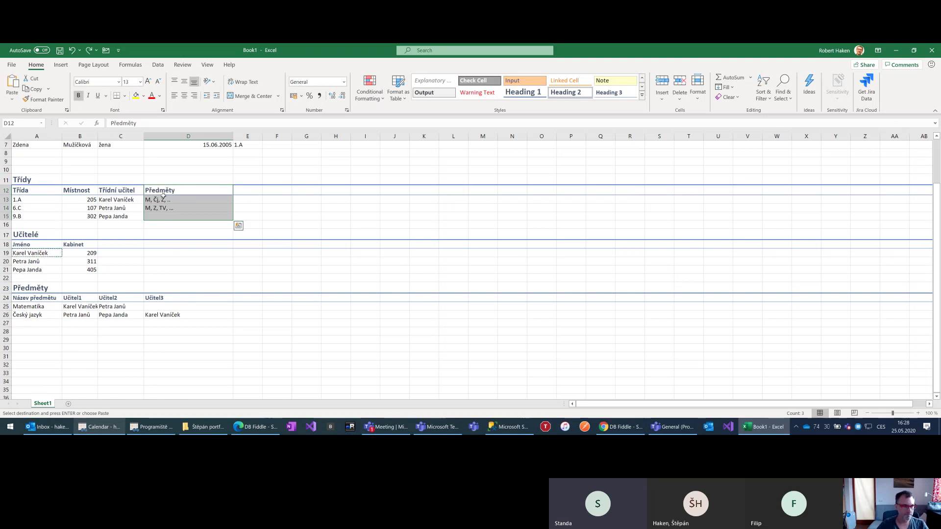
pyautogui.press('Delete')
pyautogui.click(117, 348)
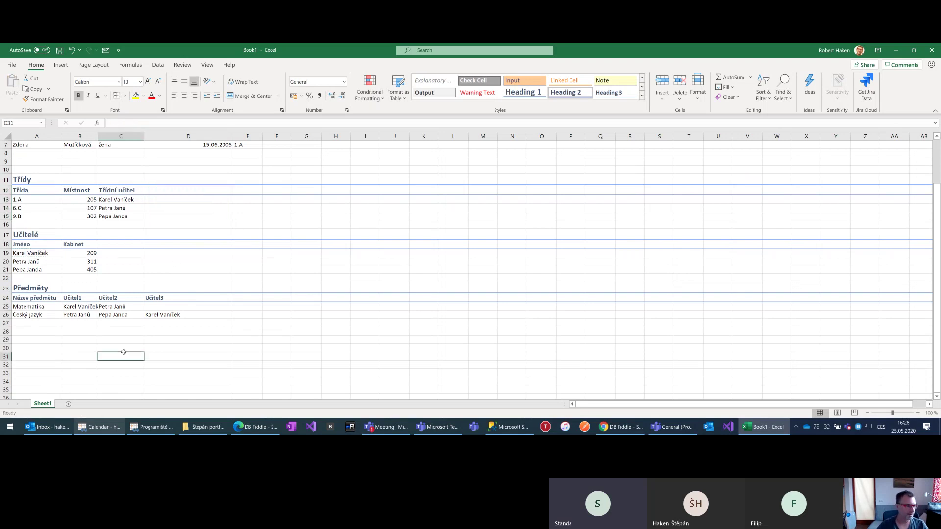
# Add Zeměpis in A27 with its single autocompleted teacher as Učitel1
pyautogui.click(32, 323)
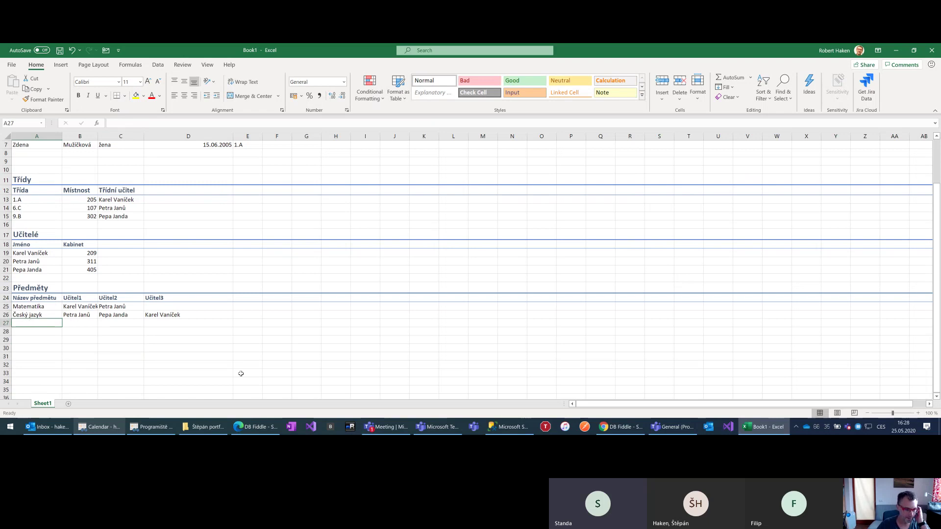
pyautogui.write('Zeměpis')
pyautogui.press('Tab')
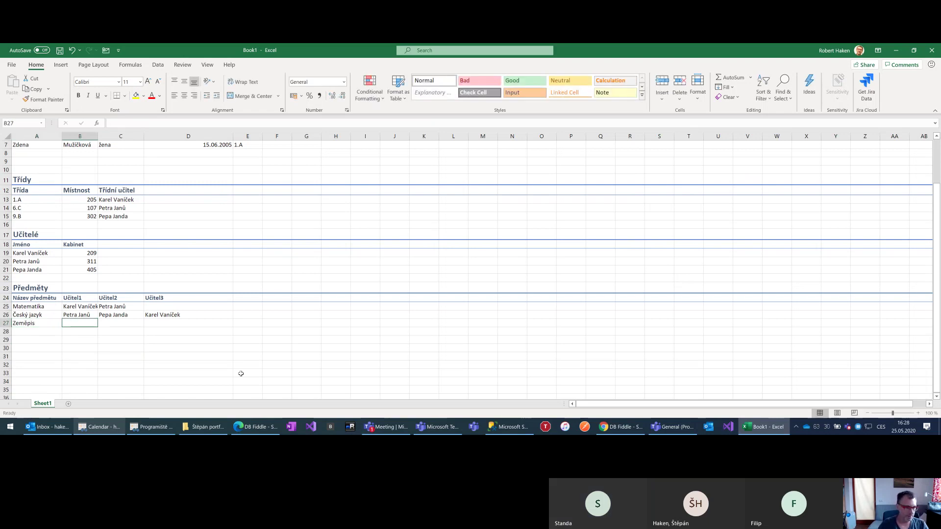
pyautogui.press('Return')
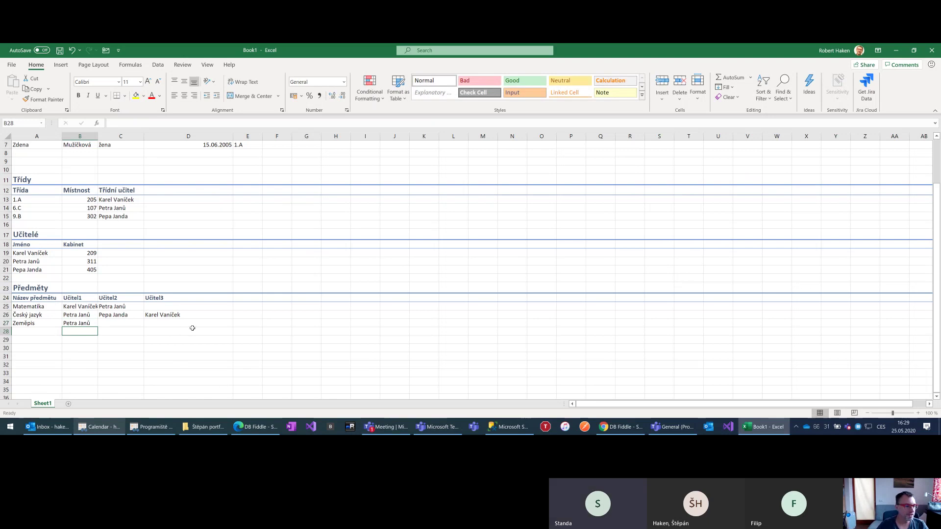
# Insert an empty row 22 directly below the Učitelé list
pyautogui.rightClick(6, 278)
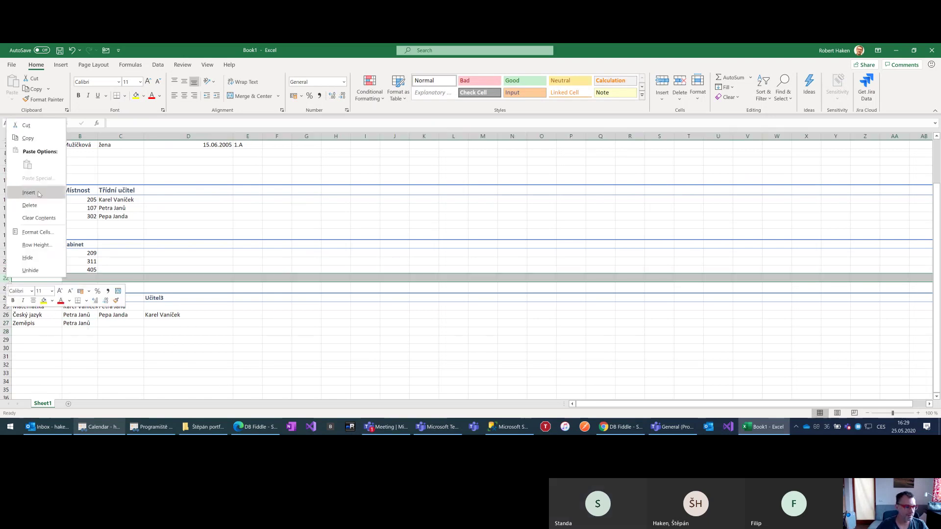
pyautogui.click(29, 193)
pyautogui.click(86, 322)
pyautogui.click(205, 322)
pyautogui.click(19, 276)
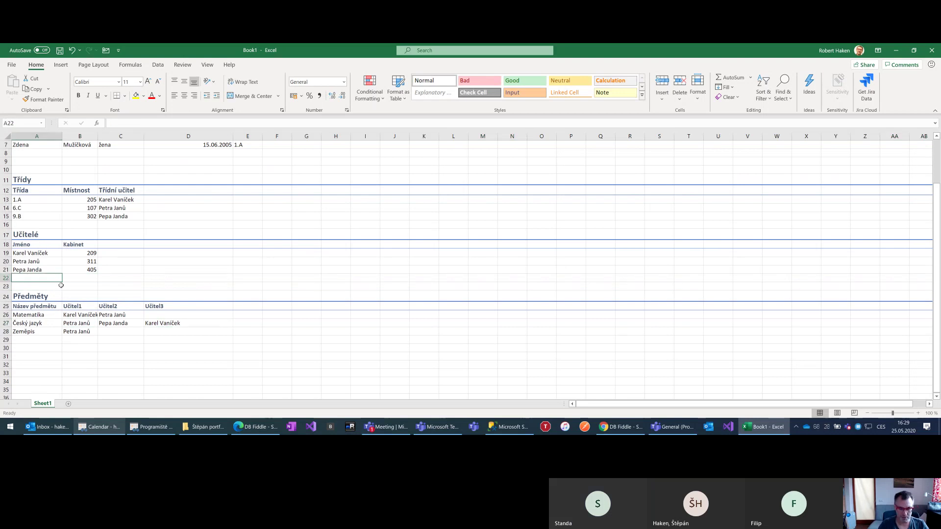
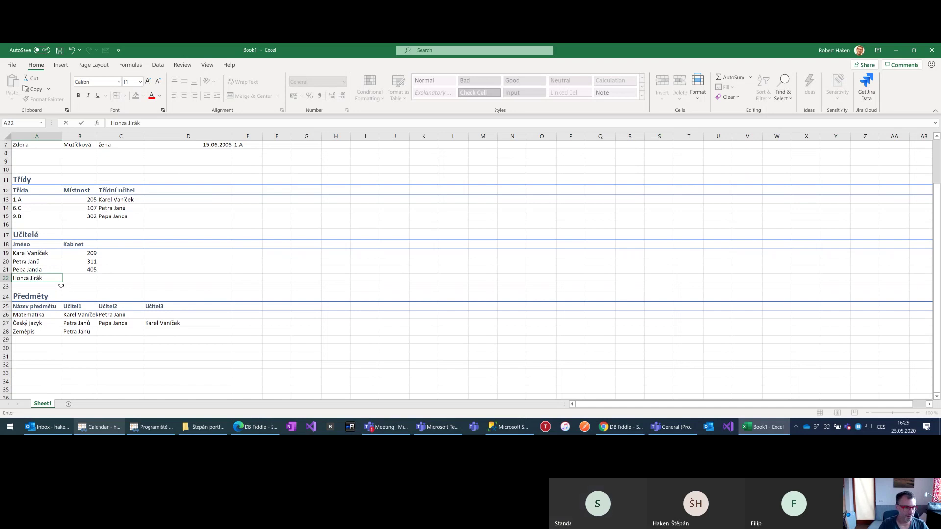
# Enter the new teacher's name in A22 with office 405
pyautogui.press('Tab')
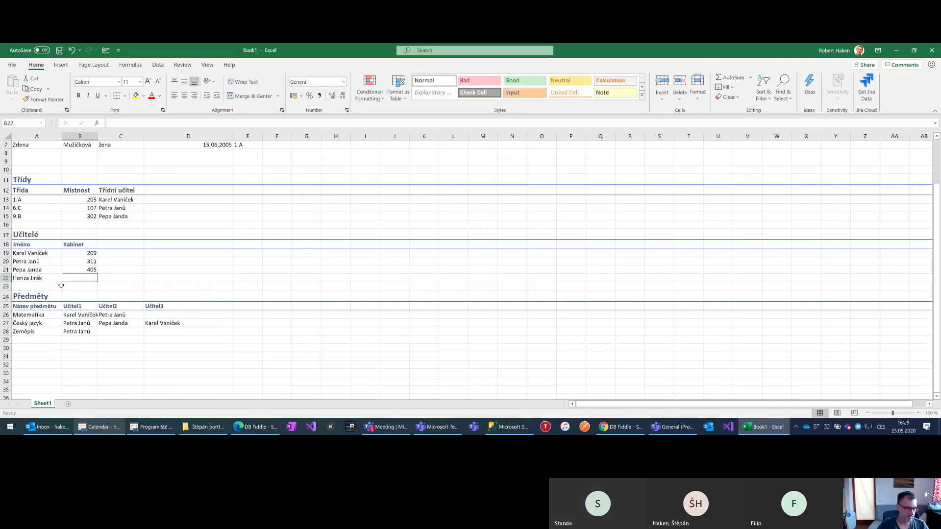
pyautogui.write('405')
pyautogui.press('Return')
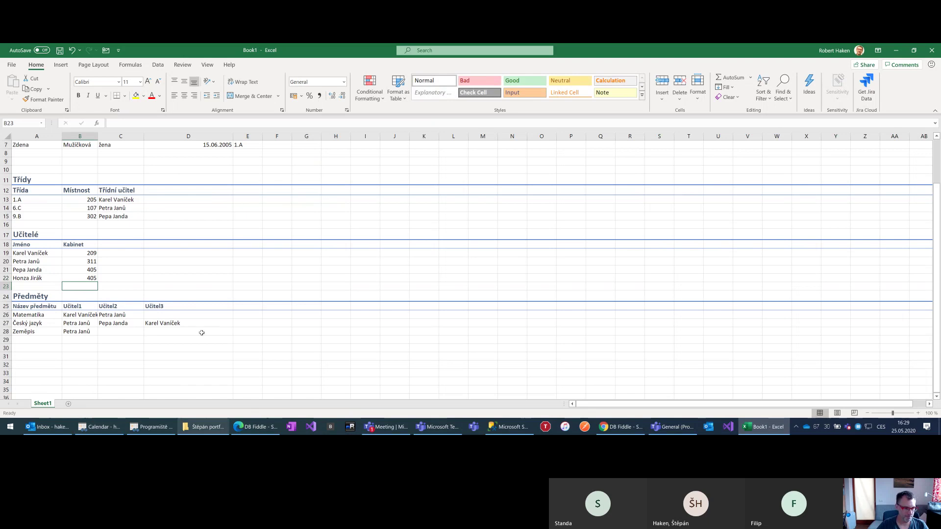
pyautogui.click(248, 321)
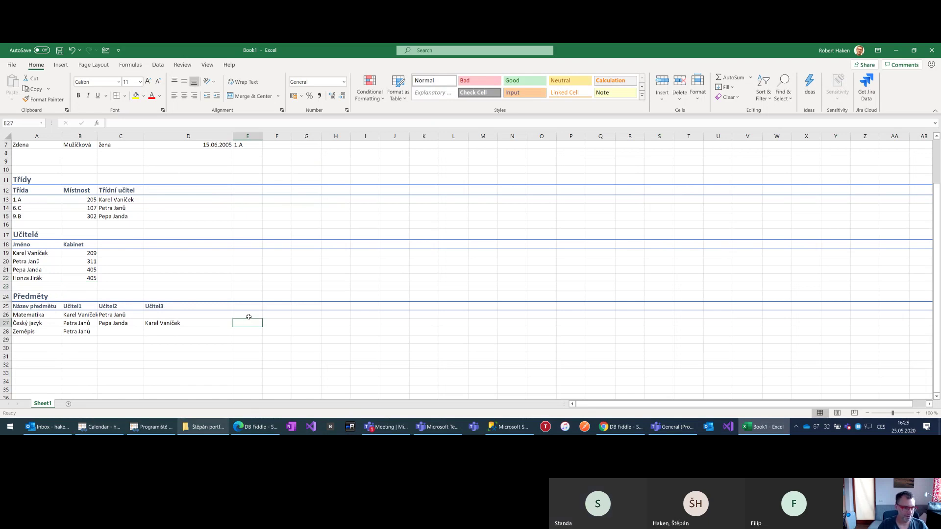
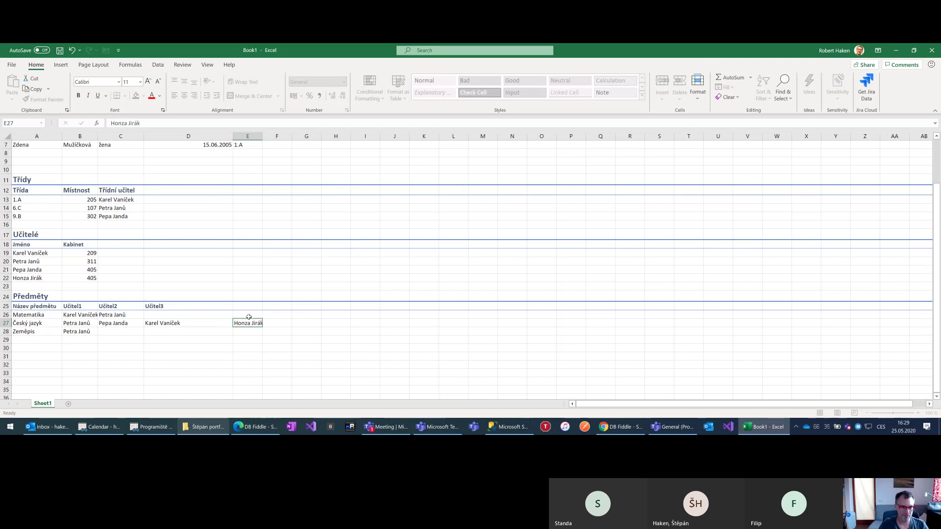
# Put the new teacher in E27 for Český jazyk and add the 'Učitel4' header in E25
pyautogui.press('Return')
pyautogui.click(232, 304)
pyautogui.write('U')
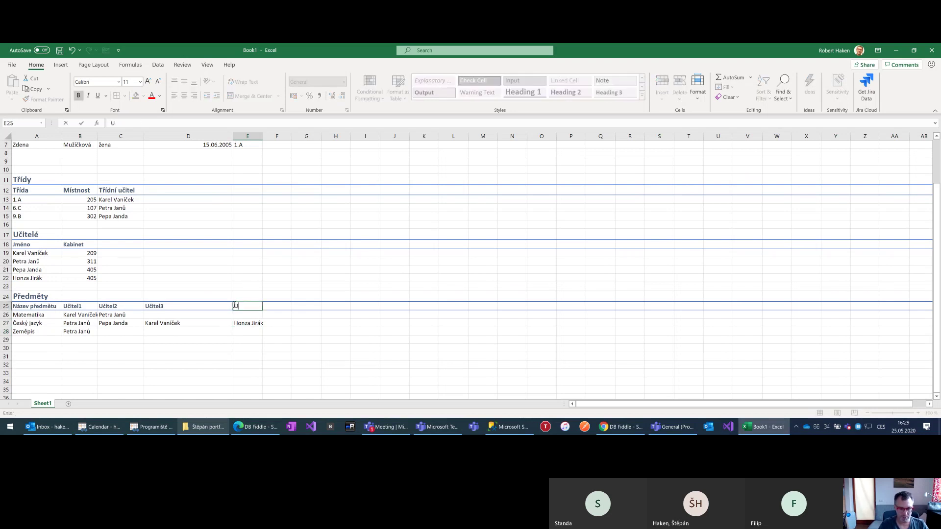
pyautogui.write('čitel4')
pyautogui.press('Return')
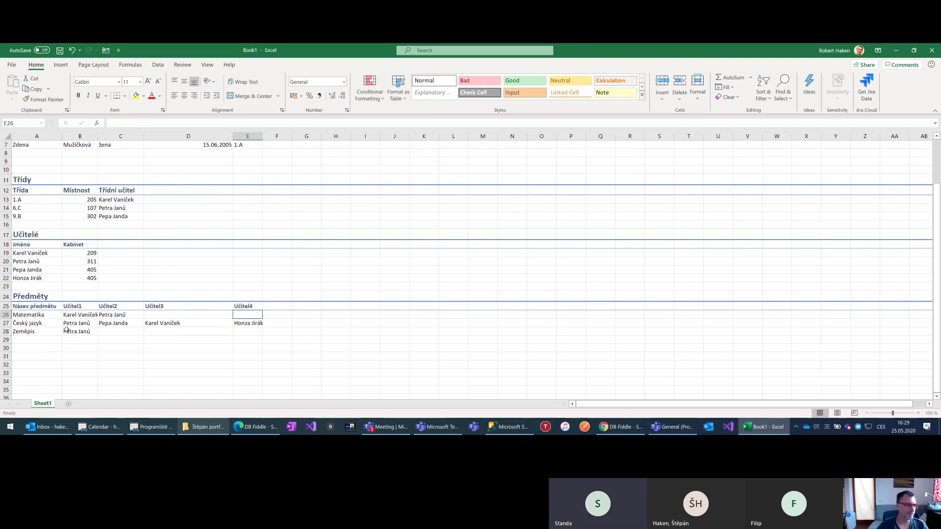
pyautogui.scroll(-1, 67, 331)
# Enter the title 'Kdo co učí?' in A30 and style row 30 as Heading 1
pyautogui.click(17, 325)
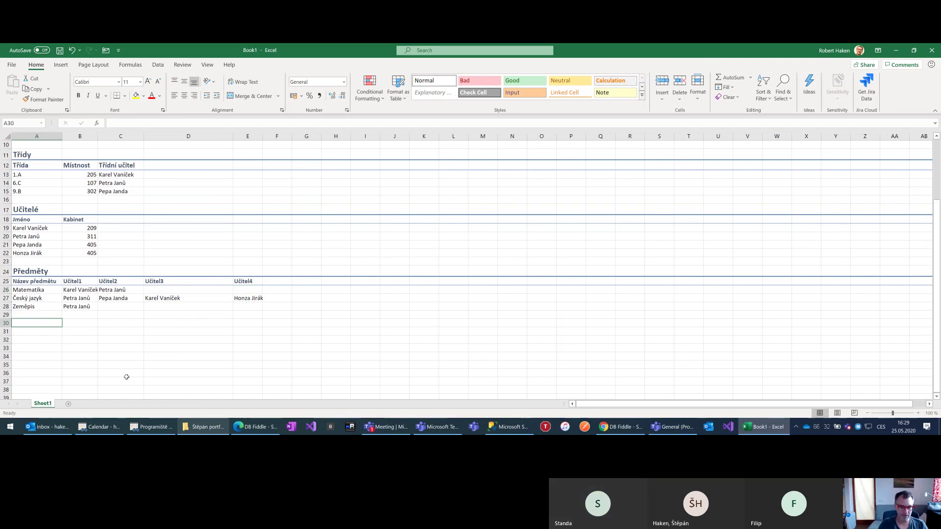
pyautogui.write('Kdo co učí')
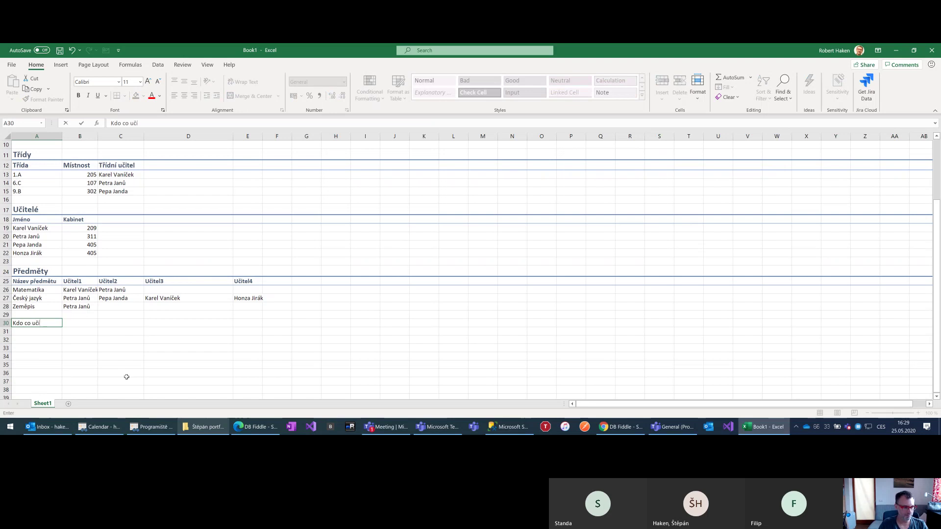
pyautogui.write('?')
pyautogui.hotkey('ctrl', 'Return')
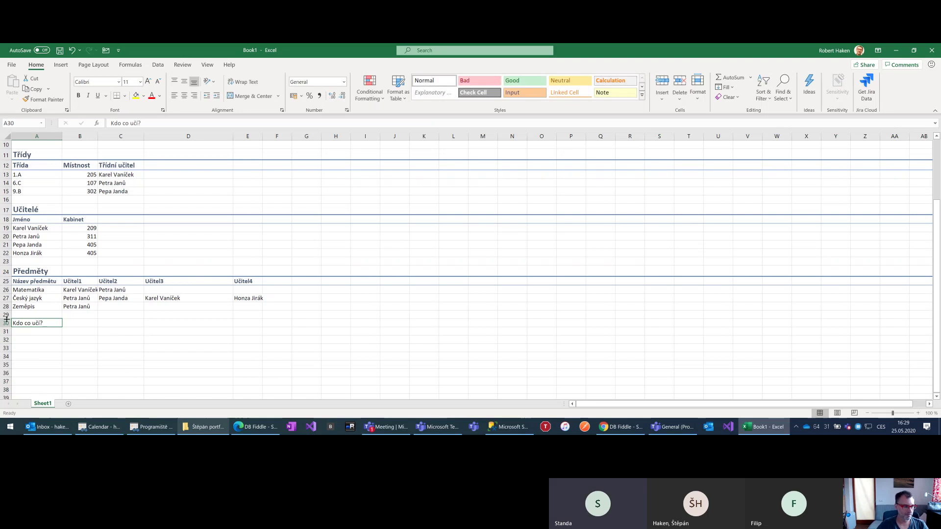
pyautogui.click(5, 323)
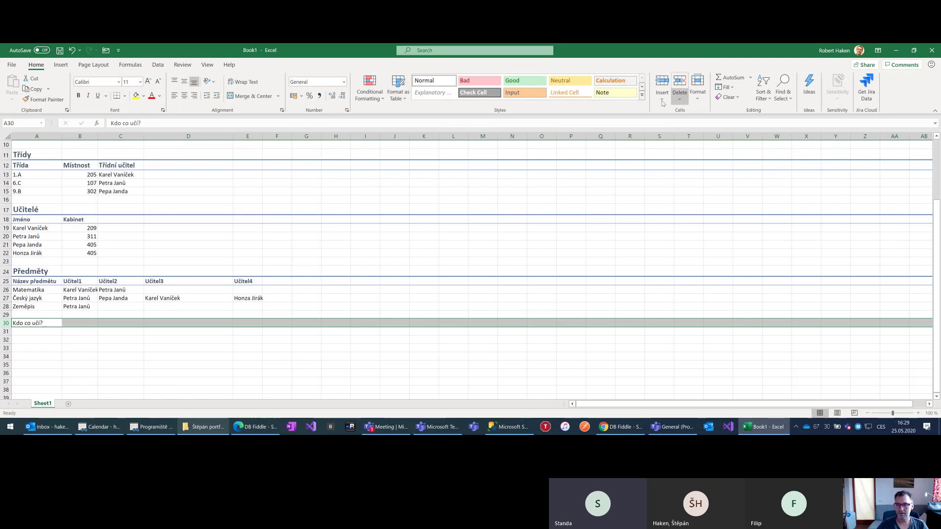
pyautogui.click(641, 95)
pyautogui.click(431, 163)
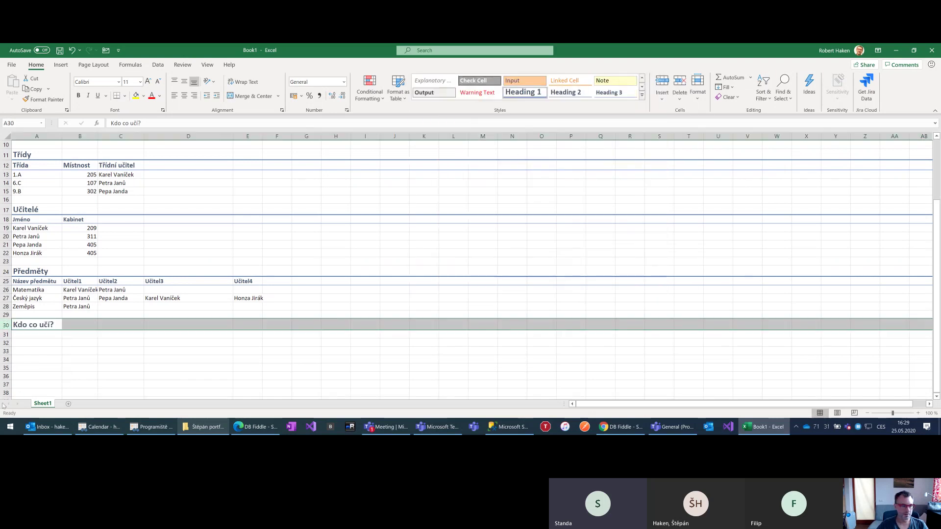
# Apply the Heading 3 style to row 31 for the column headings
pyautogui.click(6, 334)
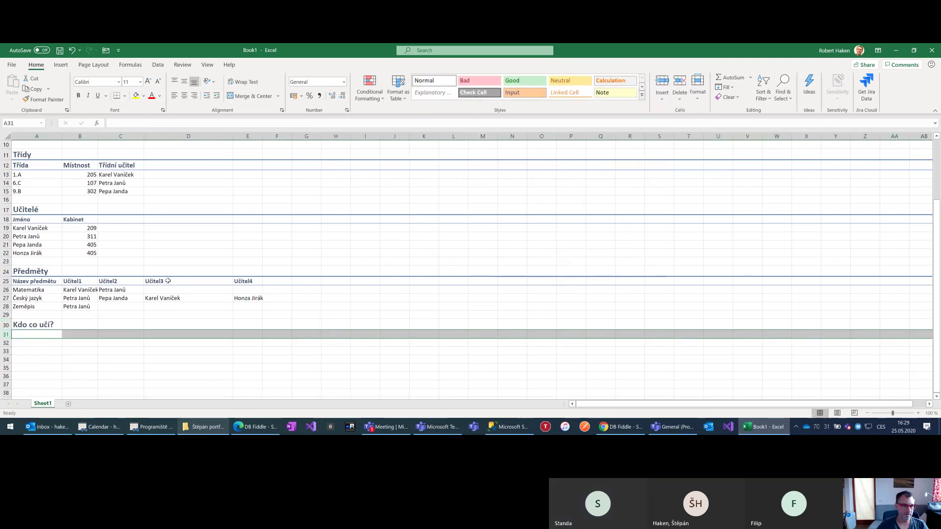
pyautogui.click(640, 96)
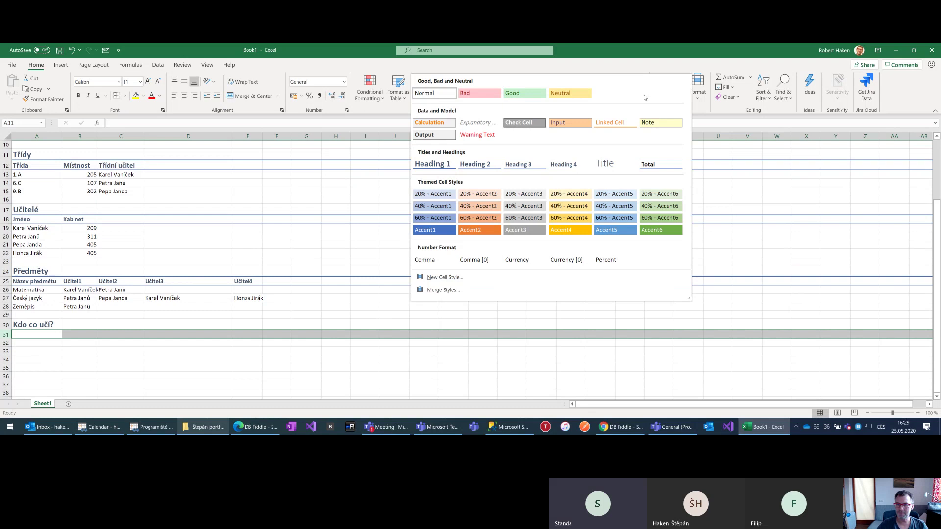
pyautogui.click(522, 165)
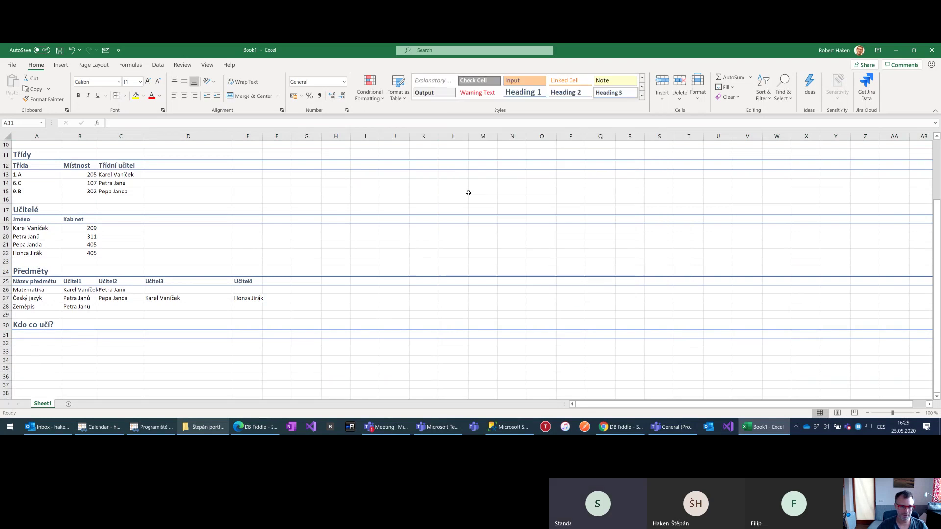
pyautogui.click(28, 336)
# Enter the headers Předmět in A31 and Učitel in B31
pyautogui.write('Předmě')
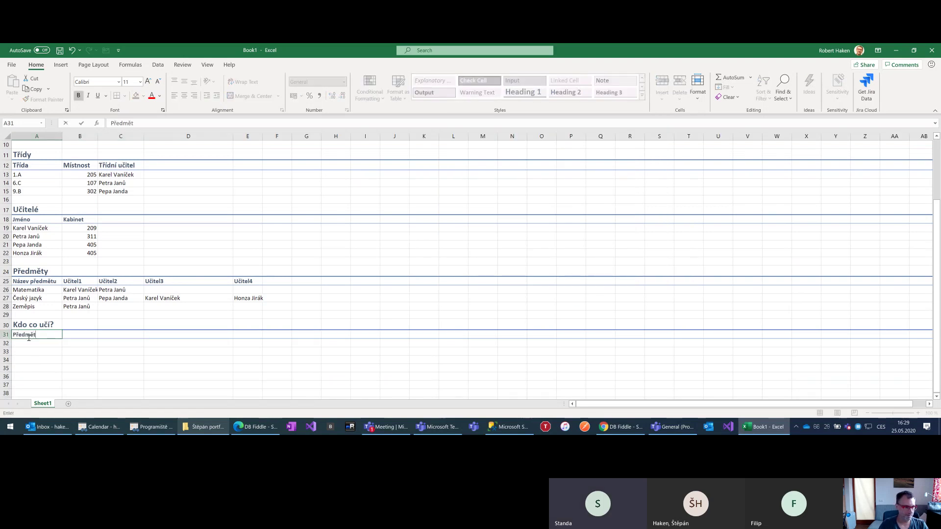
pyautogui.write('t')
pyautogui.press('Tab')
pyautogui.write('Učite')
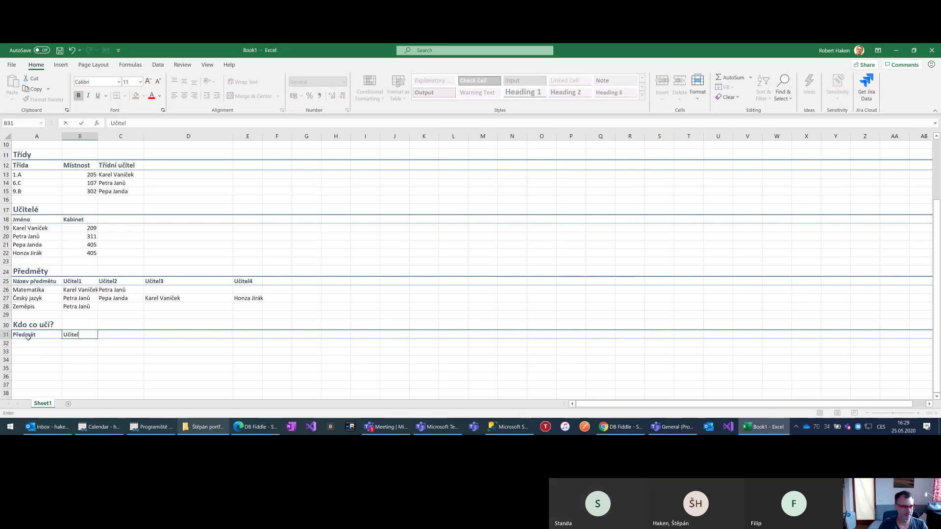
pyautogui.write('l')
pyautogui.press('Return')
# Copy Matematika and its first teacher from the Předměty table into row 32
pyautogui.scroll(-2, 68, 282)
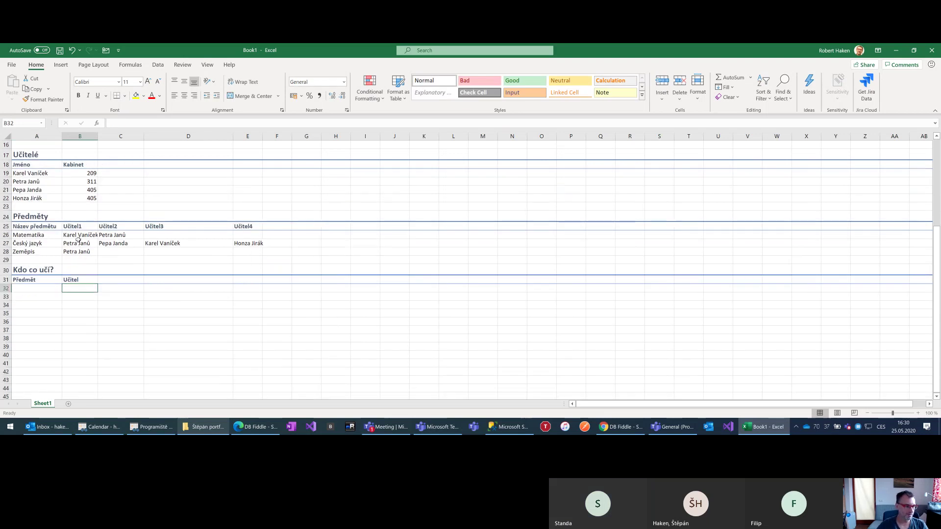
pyautogui.click(47, 236)
pyautogui.hotkey('ctrl', 'c')
pyautogui.press('Down')
pyautogui.press('Down')
pyautogui.press('Down')
pyautogui.press('Down')
pyautogui.press('Down')
pyautogui.press('Down')
pyautogui.hotkey('ctrl', 'v')
pyautogui.press('Escape')
pyautogui.press('Up')
pyautogui.press('Right')
pyautogui.press('Up')
pyautogui.press('Up')
pyautogui.press('Up')
pyautogui.press('Up')
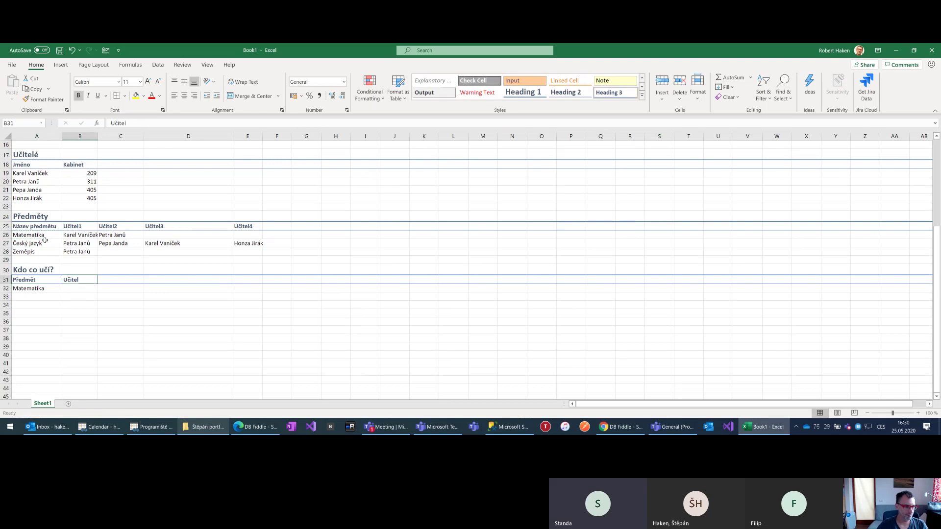
pyautogui.press('Up')
pyautogui.hotkey('ctrl', 'c')
pyautogui.press('Down')
pyautogui.press('Down')
pyautogui.press('Down')
pyautogui.press('Down')
pyautogui.press('Down')
pyautogui.press('Down')
pyautogui.hotkey('ctrl', 'v')
pyautogui.press('Escape')
# Fill row 33 with Matematika and the second Matematika teacher from C26
pyautogui.press('Left')
pyautogui.hotkey('ctrl', 'c')
pyautogui.press('Down')
pyautogui.hotkey('ctrl', 'v')
pyautogui.press('Escape')
pyautogui.press('Right')
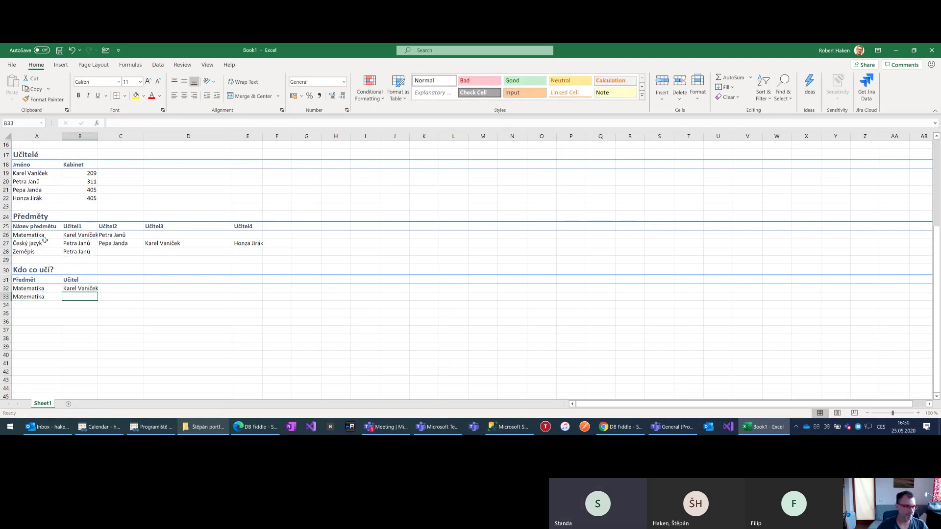
pyautogui.click(109, 232)
pyautogui.hotkey('ctrl', 'c')
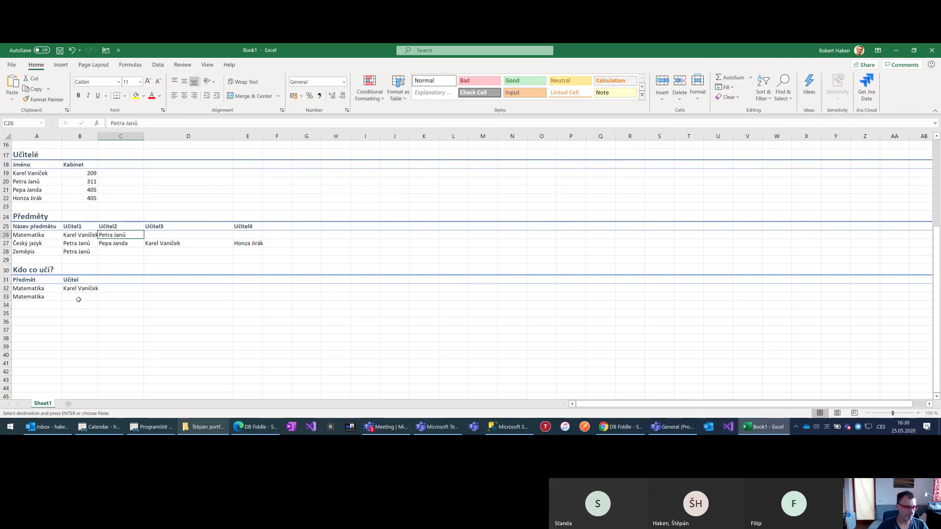
pyautogui.click(78, 297)
pyautogui.hotkey('ctrl', 'v')
# Add Český jazyk rows 34 and 35 with its first and second teachers
pyautogui.click(31, 244)
pyautogui.hotkey('ctrl', 'c')
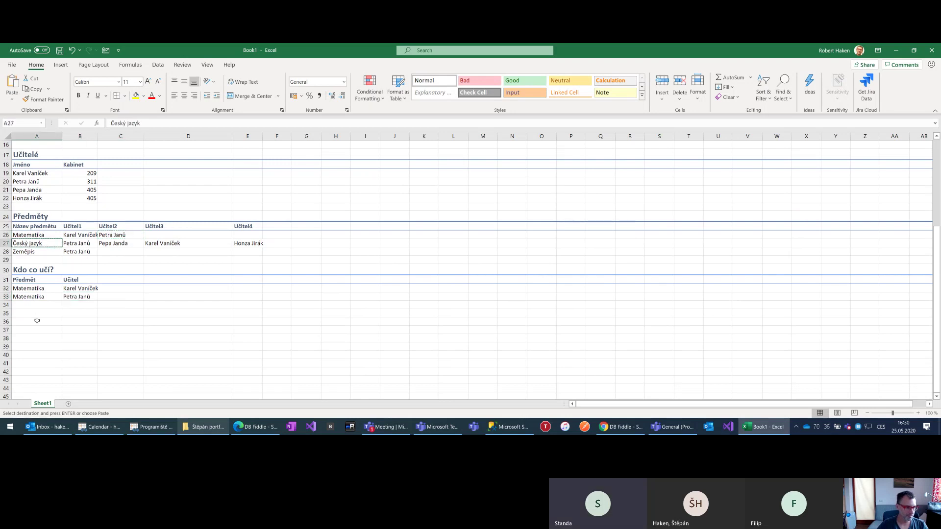
pyautogui.click(31, 304)
pyautogui.hotkey('ctrl', 'v')
pyautogui.click(78, 243)
pyautogui.hotkey('ctrl', 'c')
pyautogui.click(79, 305)
pyautogui.hotkey('ctrl', 'v')
pyautogui.moveTo(30, 305); pyautogui.dragTo(34, 314)
pyautogui.hotkey('ctrl', 'd')
pyautogui.click(117, 243)
pyautogui.hotkey('ctrl', 'c')
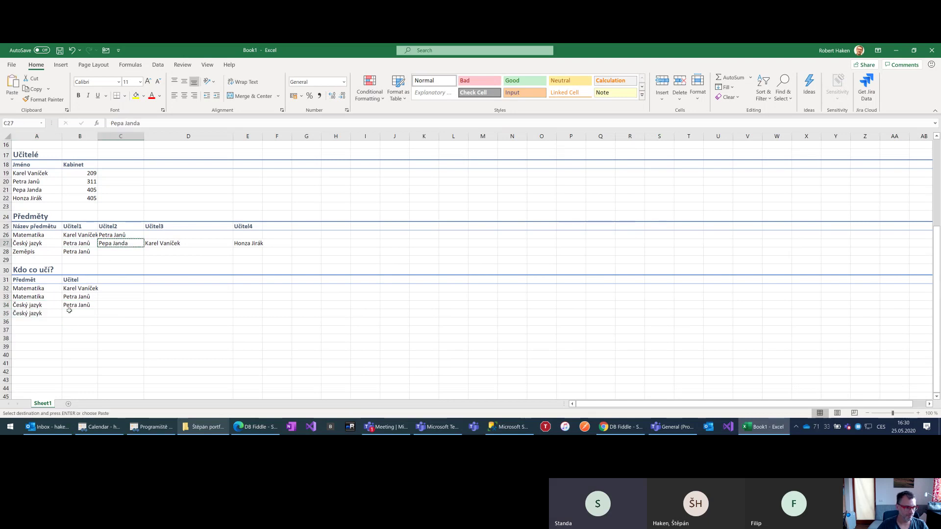
pyautogui.click(71, 313)
pyautogui.hotkey('ctrl', 'v')
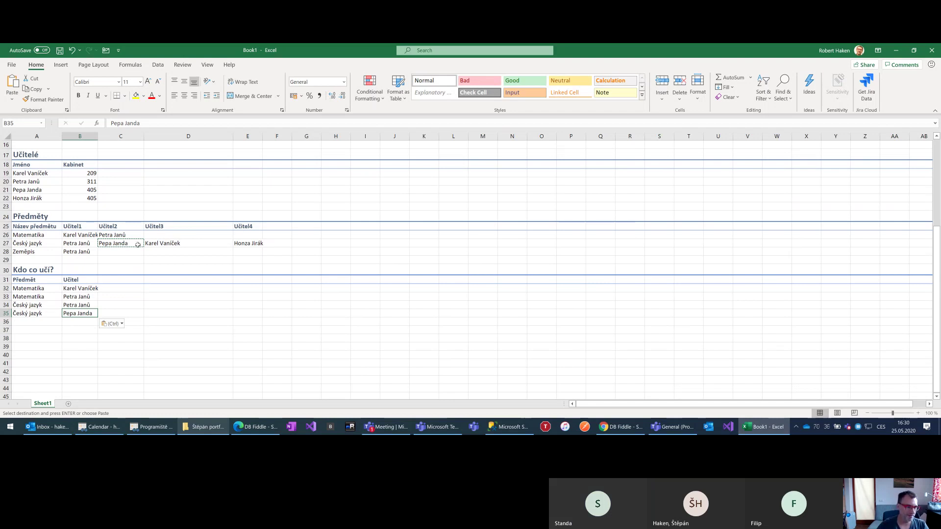
# Add a third Český jazyk row in A36:B36 with the teacher from D27
pyautogui.click(32, 314)
pyautogui.click(31, 323)
pyautogui.write('Český jazyk')
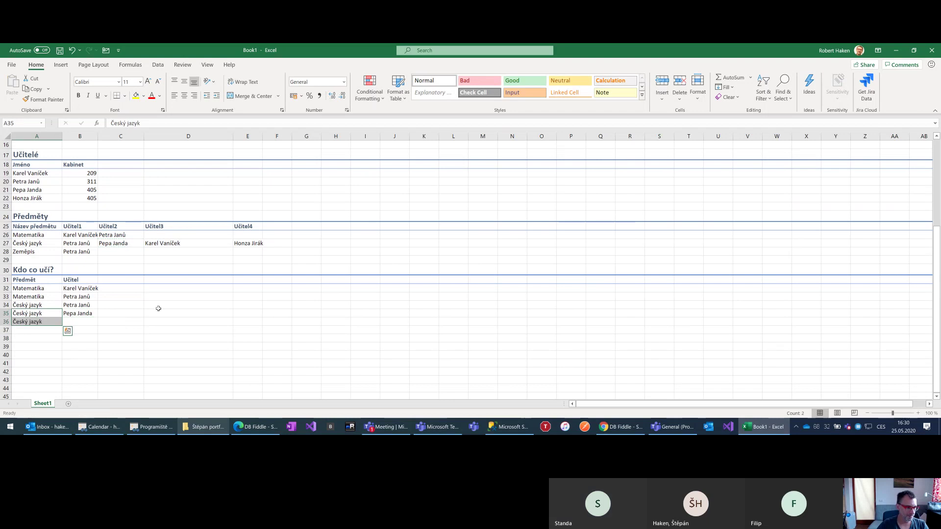
pyautogui.click(172, 243)
pyautogui.hotkey('ctrl', 'c')
pyautogui.click(70, 321)
pyautogui.hotkey('ctrl', 'v')
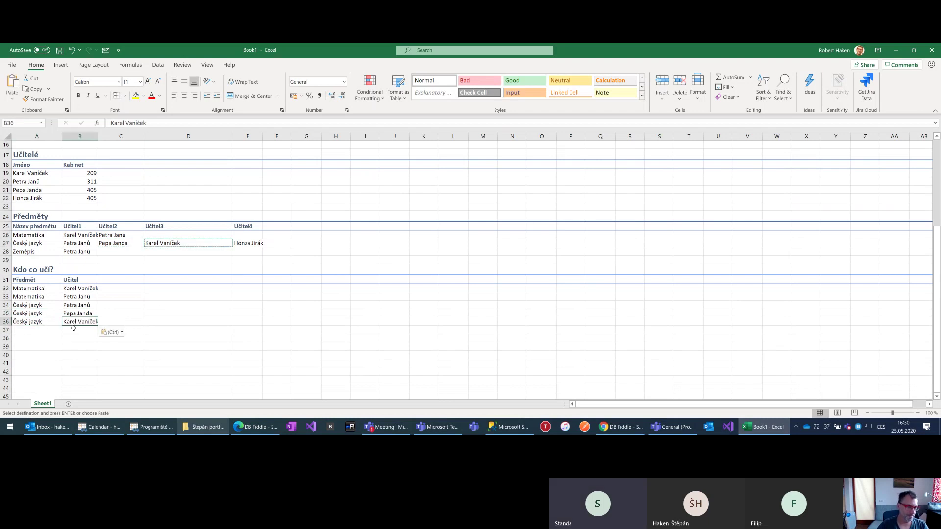
# Widen column B for the teacher names and restore C27's teacher name after a stray 'ano'
pyautogui.moveTo(96, 135); pyautogui.dragTo(101, 136)
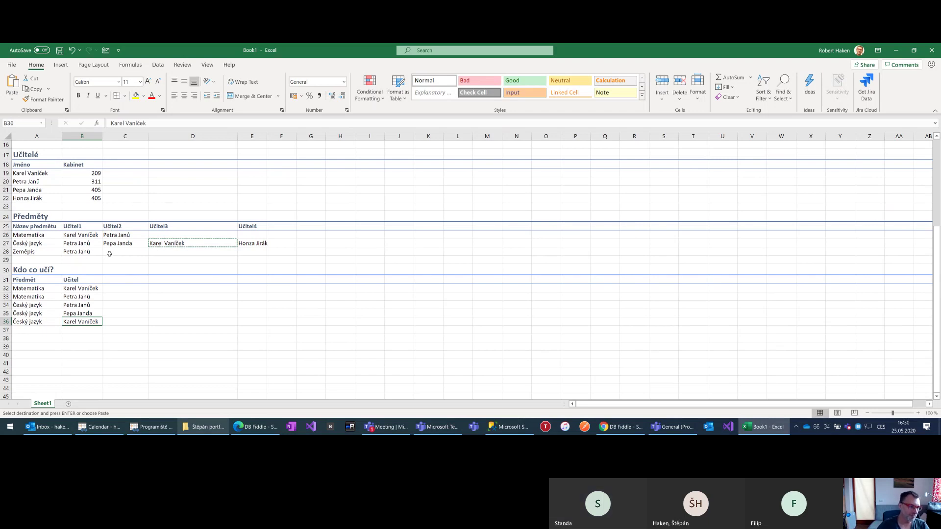
pyautogui.click(111, 243)
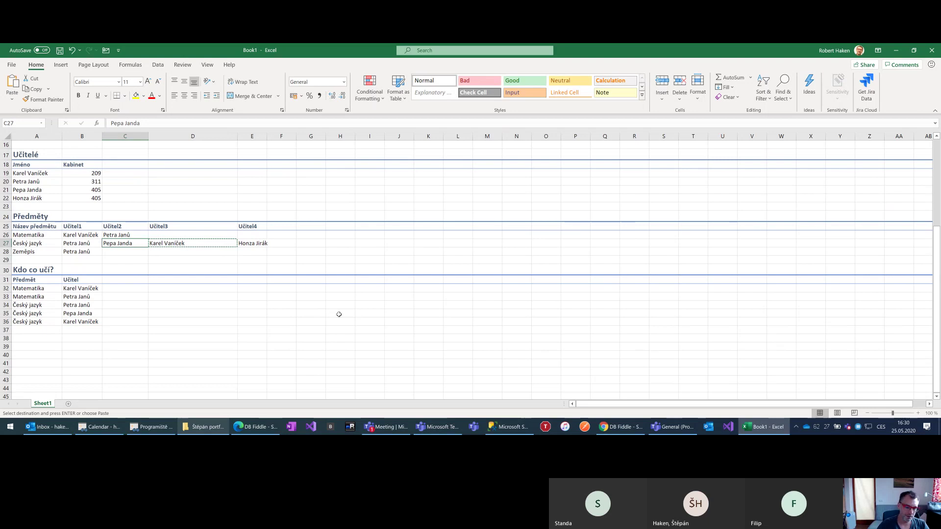
pyautogui.write('ano')
pyautogui.press('Return')
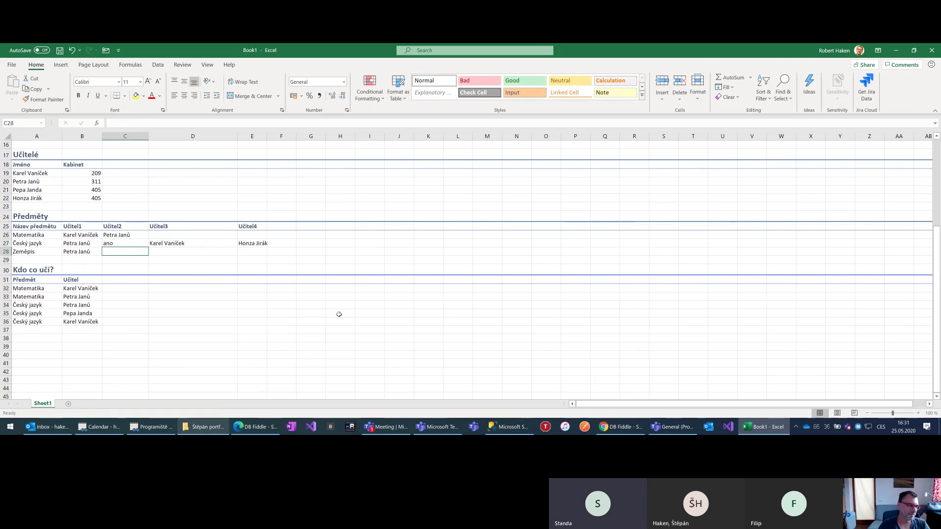
pyautogui.press('Up')
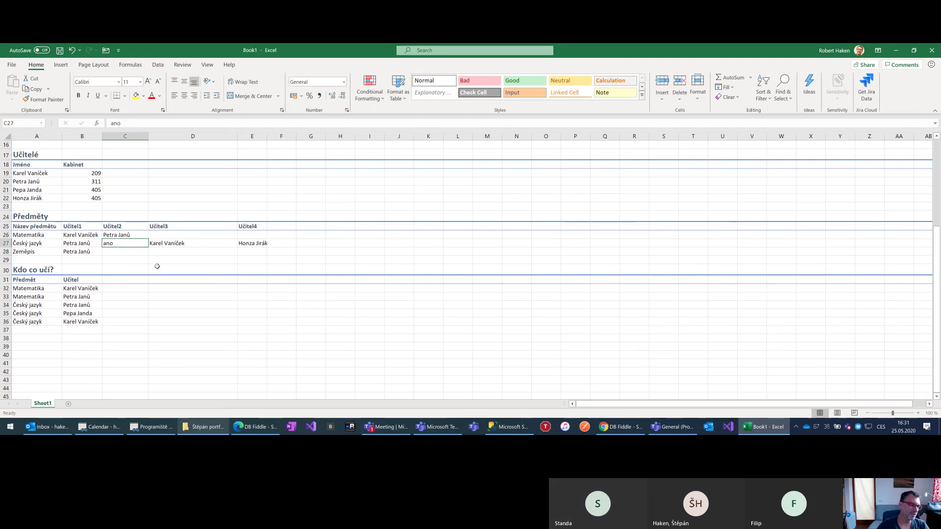
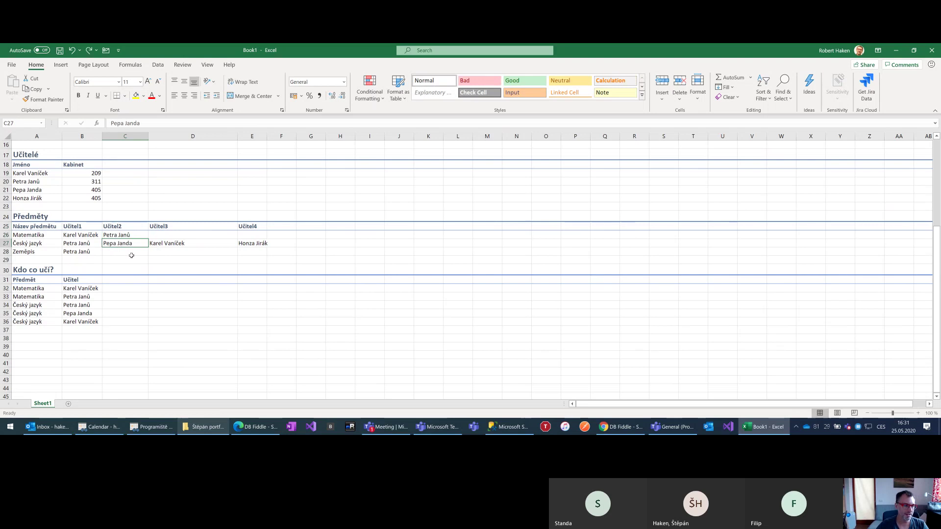
pyautogui.moveTo(20, 280); pyautogui.dragTo(69, 281)
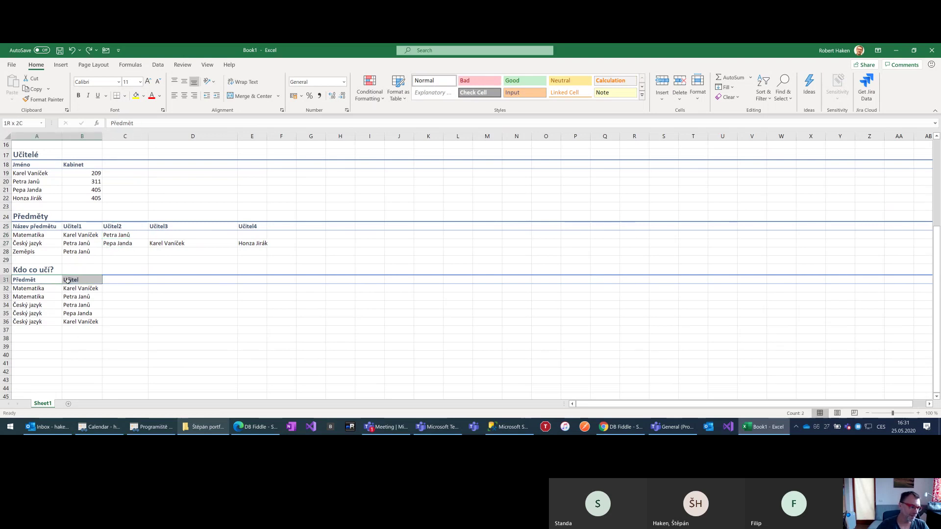
# Add a Zeměpis row in A37 with its teacher copied from B28 into B37
pyautogui.click(33, 282)
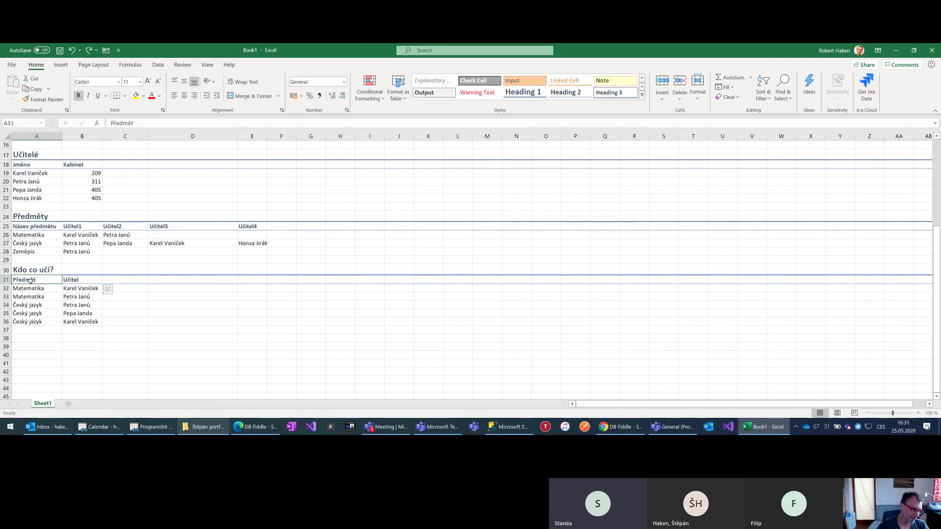
pyautogui.click(89, 280)
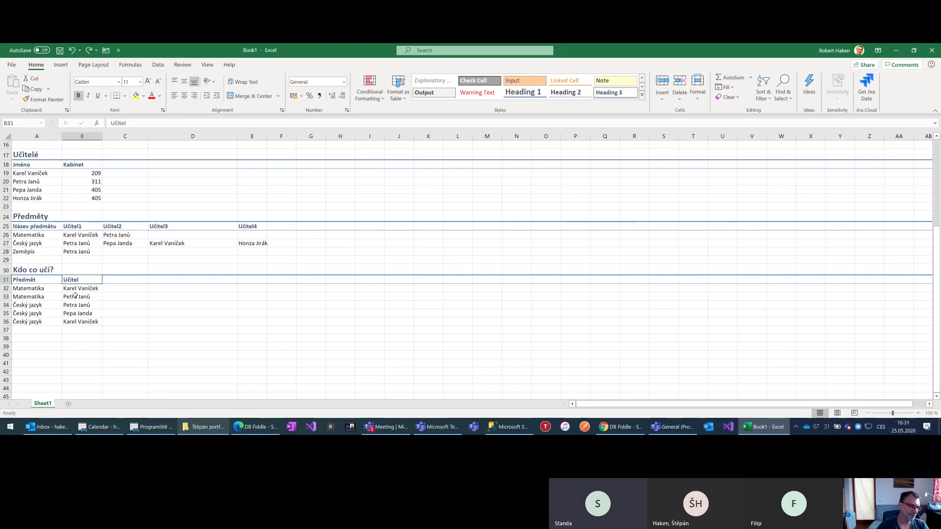
pyautogui.click(43, 330)
pyautogui.click(69, 329)
pyautogui.click(50, 329)
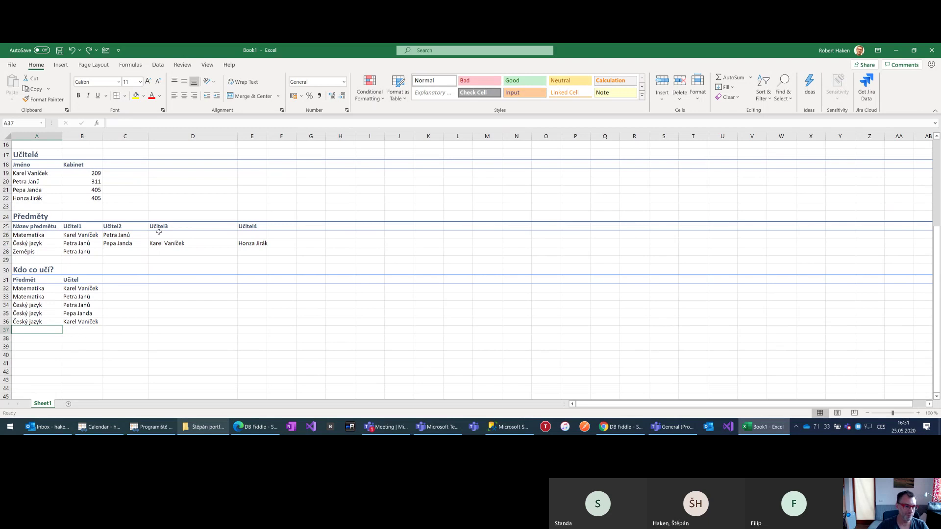
pyautogui.click(155, 244)
pyautogui.click(25, 326)
pyautogui.write('Zem')
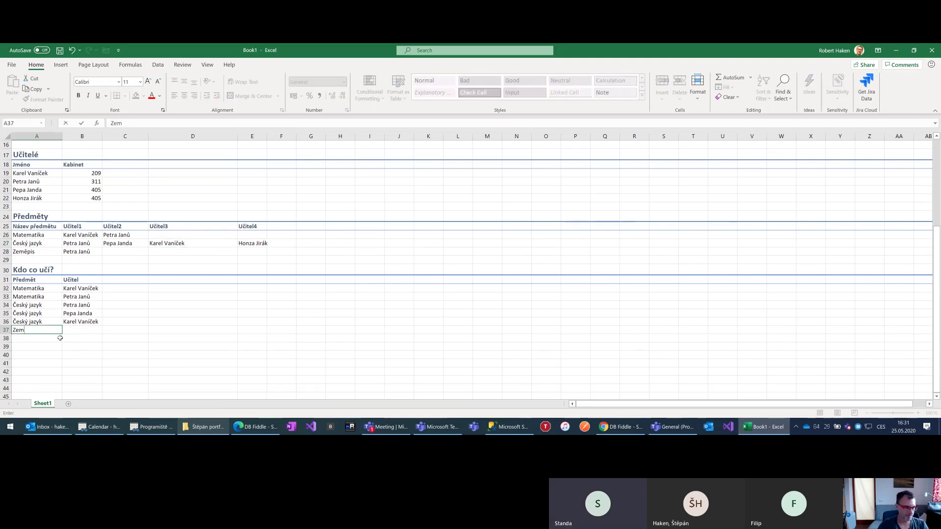
pyautogui.write('ěpis')
pyautogui.press('Return')
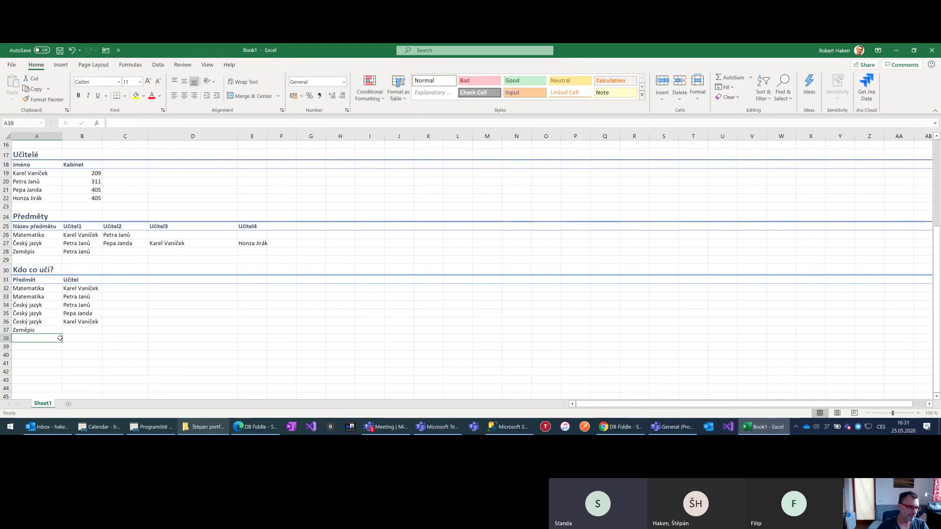
pyautogui.click(77, 249)
pyautogui.hotkey('ctrl', 'c')
pyautogui.click(68, 331)
pyautogui.hotkey('ctrl', 'v')
# Add a Český jazyk row 38 with the E27 teacher, then clear Předměty's teacher cells B25:E28
pyautogui.click(24, 243)
pyautogui.hotkey('ctrl', 'c')
pyautogui.click(25, 337)
pyautogui.hotkey('ctrl', 'v')
pyautogui.click(261, 238)
pyautogui.hotkey('ctrl', 'c')
pyautogui.click(74, 337)
pyautogui.hotkey('ctrl', 'v')
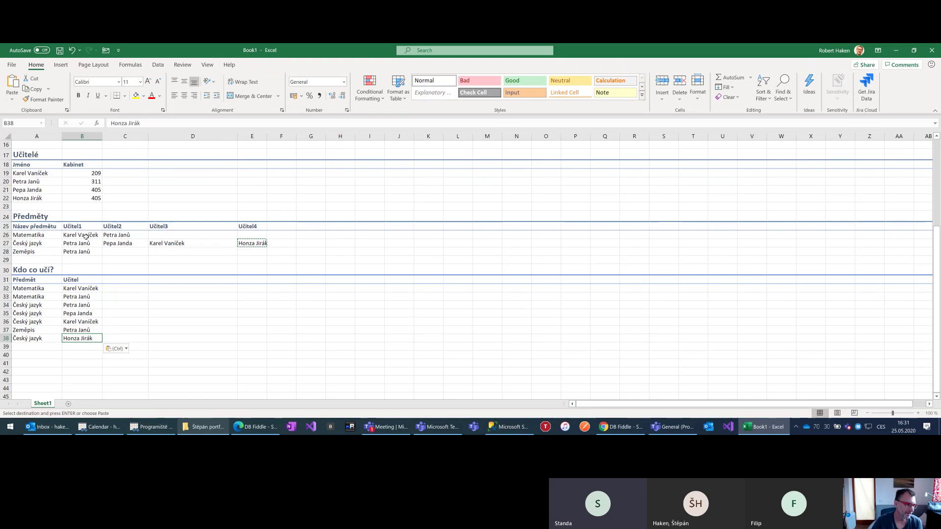
pyautogui.moveTo(78, 227); pyautogui.dragTo(250, 249)
pyautogui.press('Delete')
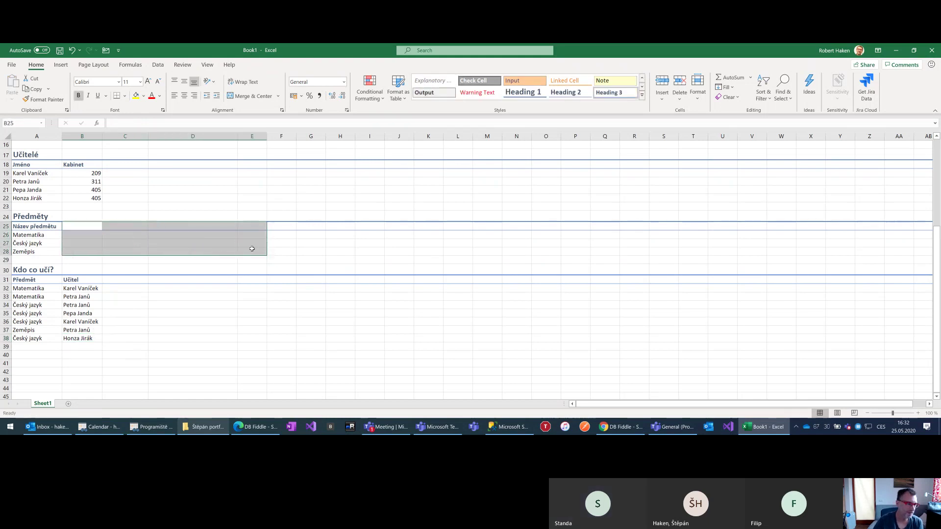
# Add a Garant header and a Končí maturitou? column with možná, ano and ne
pyautogui.click(112, 269)
pyautogui.click(71, 225)
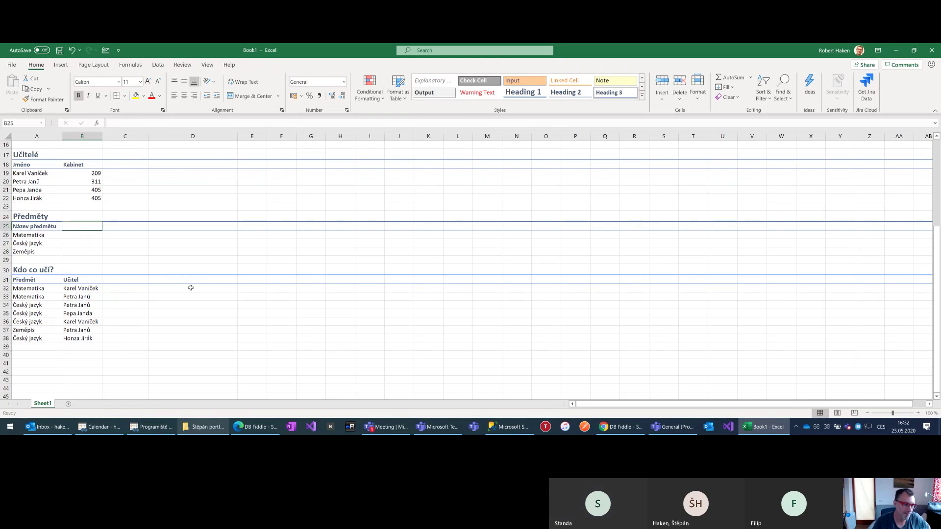
pyautogui.write('Garant')
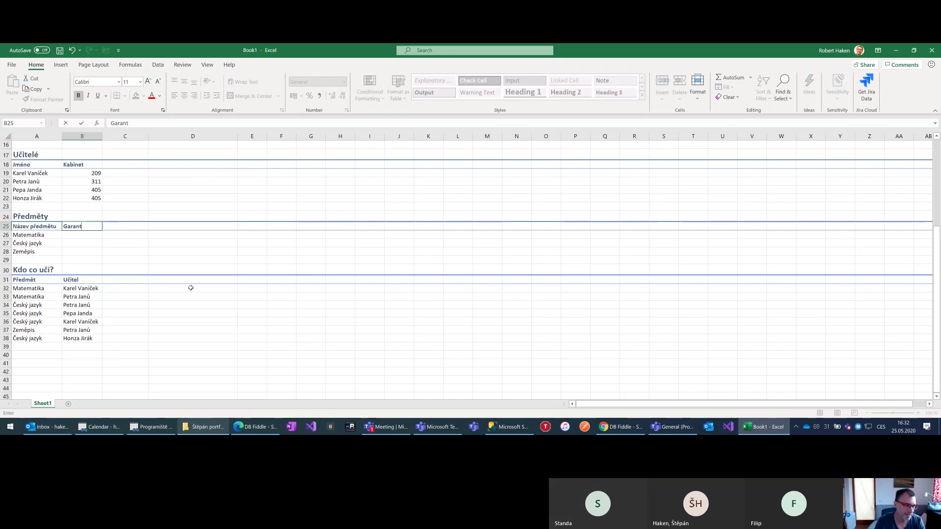
pyautogui.press('Tab')
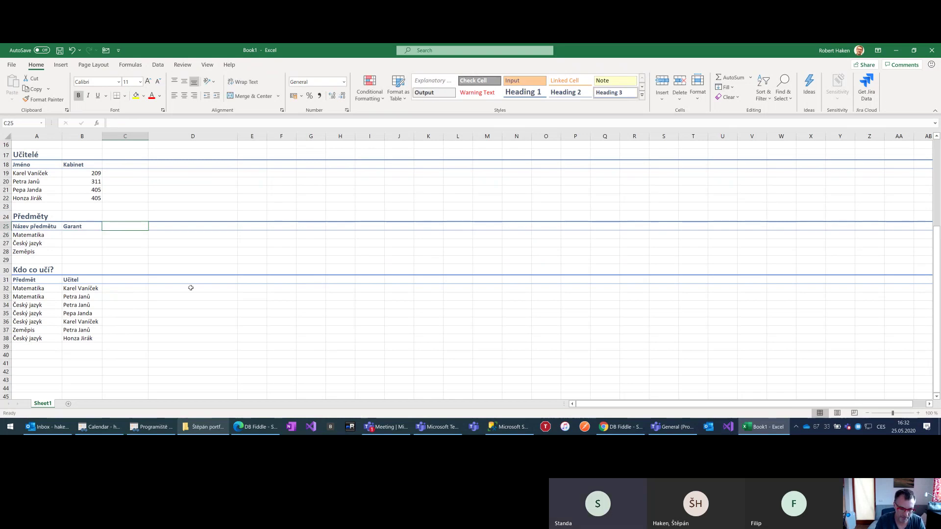
pyautogui.write('Končí')
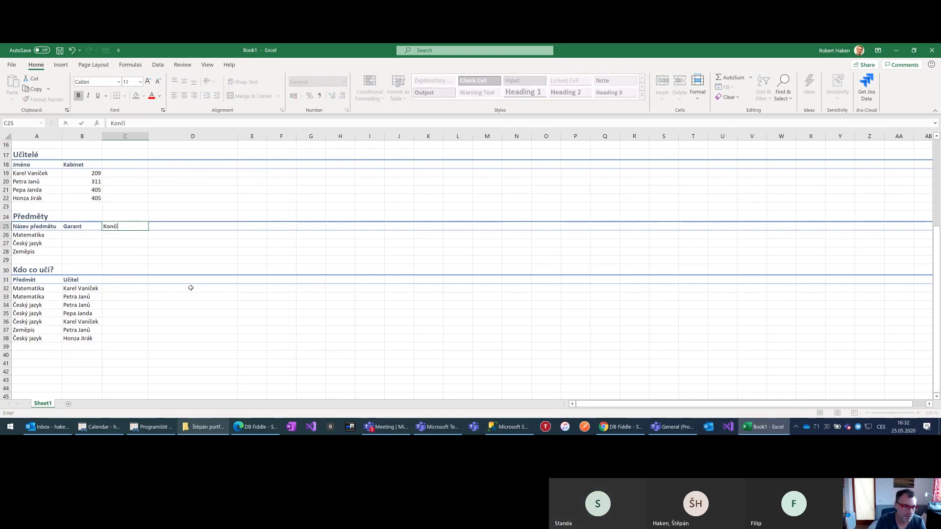
pyautogui.write(' maturitou?')
pyautogui.press('Return')
pyautogui.write('an')
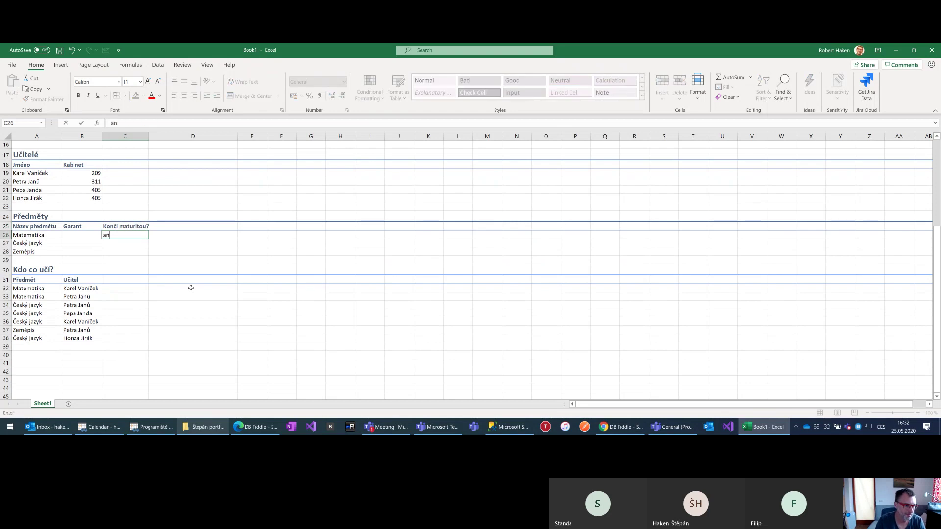
pyautogui.press('BackSpace')
pyautogui.press('BackSpace')
pyautogui.write('možná')
pyautogui.press('Return')
pyautogui.write('ano')
pyautogui.press('Return')
pyautogui.write('ne')
pyautogui.press('Return')
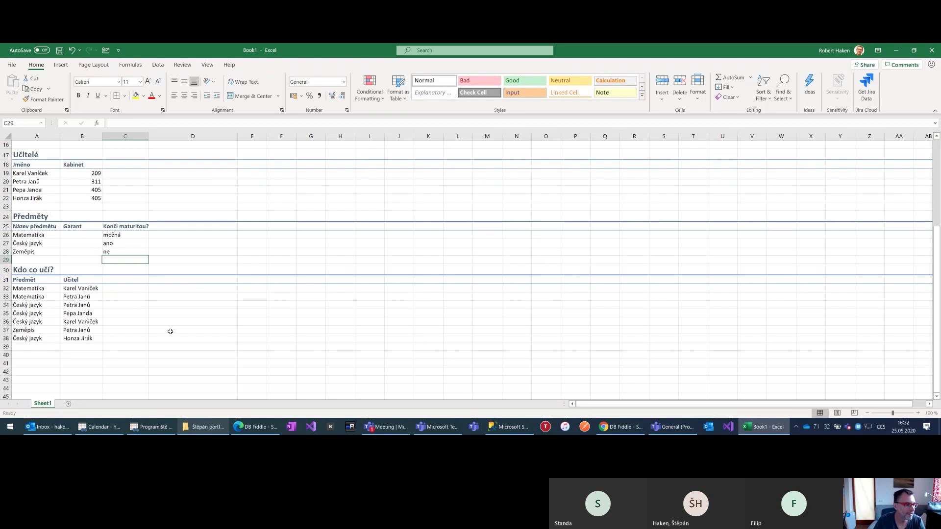
# Replace Garant with 'Počet hodin za celé studium?' and enter 16, 20 and 4 hours
pyautogui.click(90, 235)
pyautogui.moveTo(82, 226); pyautogui.dragTo(84, 250)
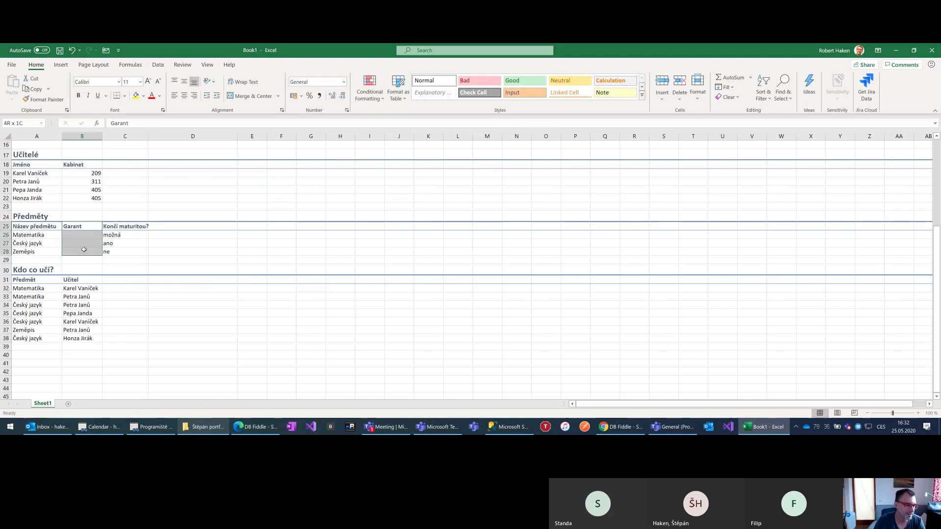
pyautogui.press('Delete')
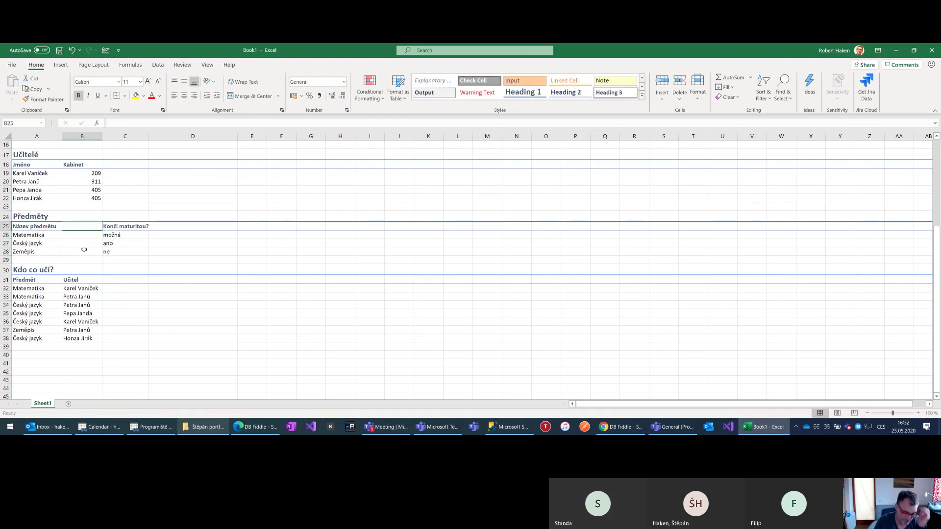
pyautogui.write('Počet hodin za celé stu')
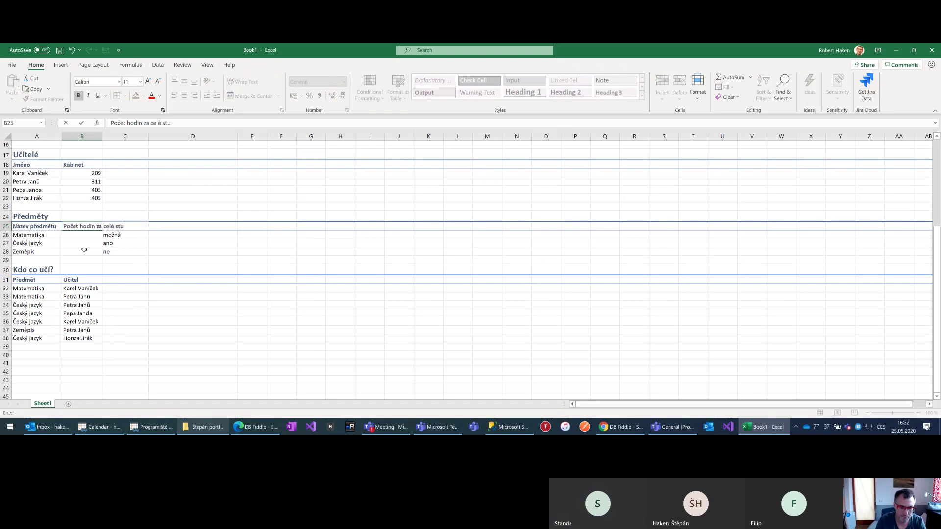
pyautogui.write('dium?')
pyautogui.press('Return')
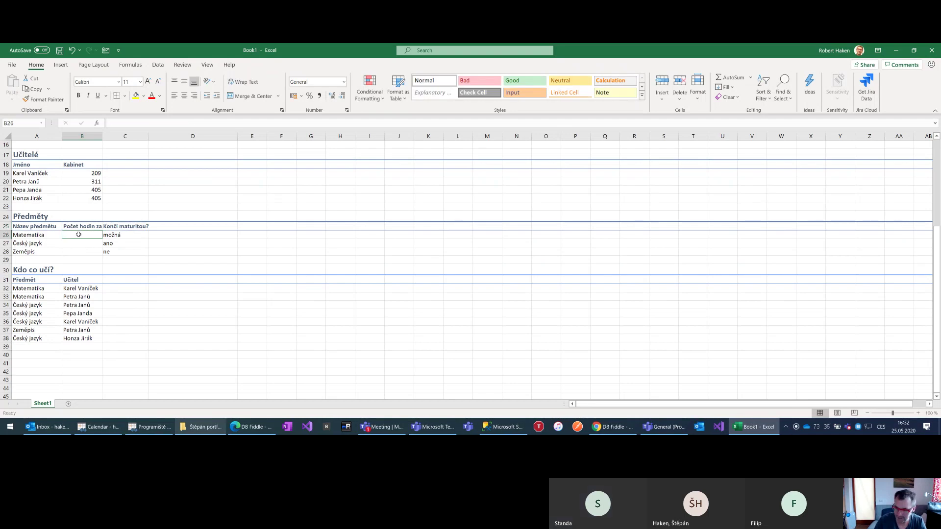
pyautogui.write('16')
pyautogui.press('Return')
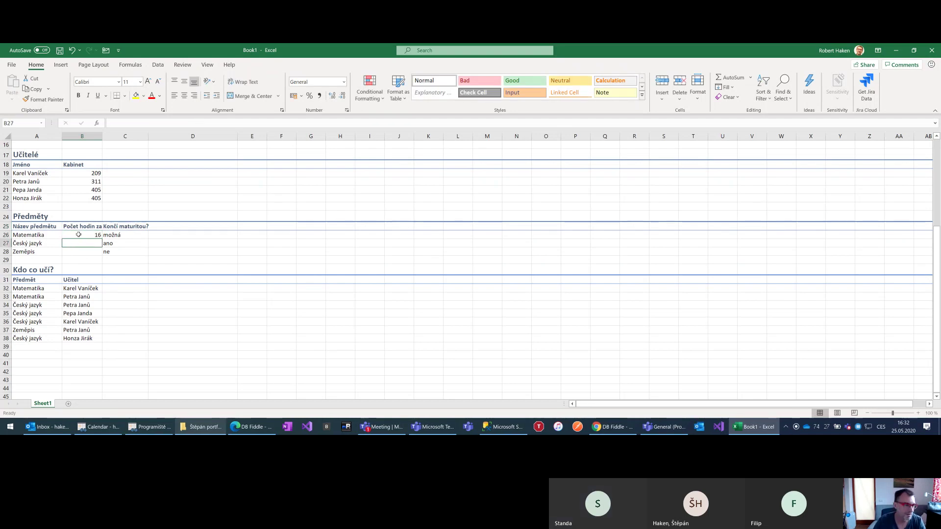
pyautogui.write('20')
pyautogui.press('Return')
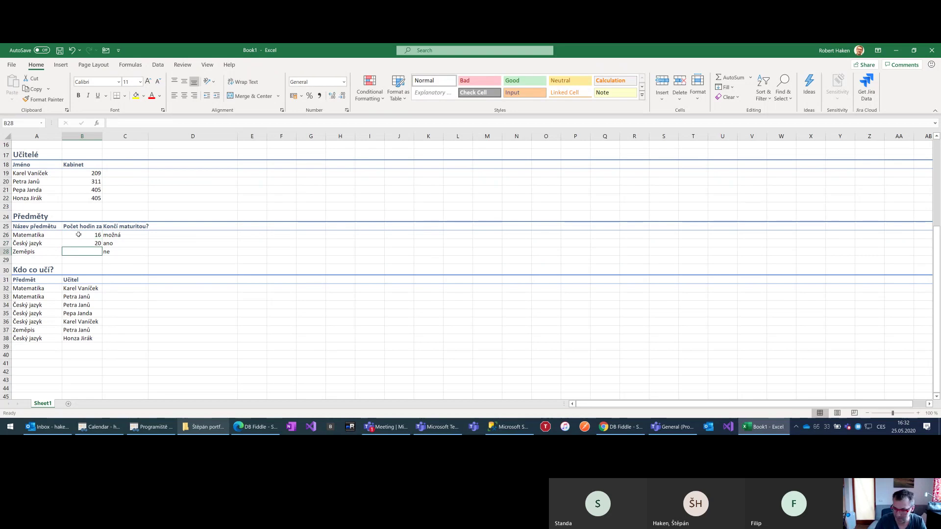
pyautogui.write('4')
pyautogui.press('Return')
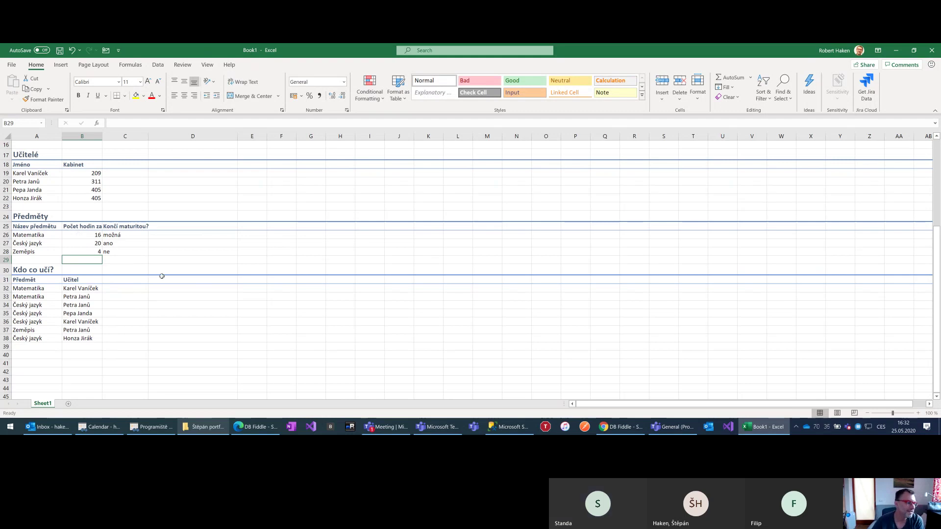
pyautogui.scroll(5, 26, 277)
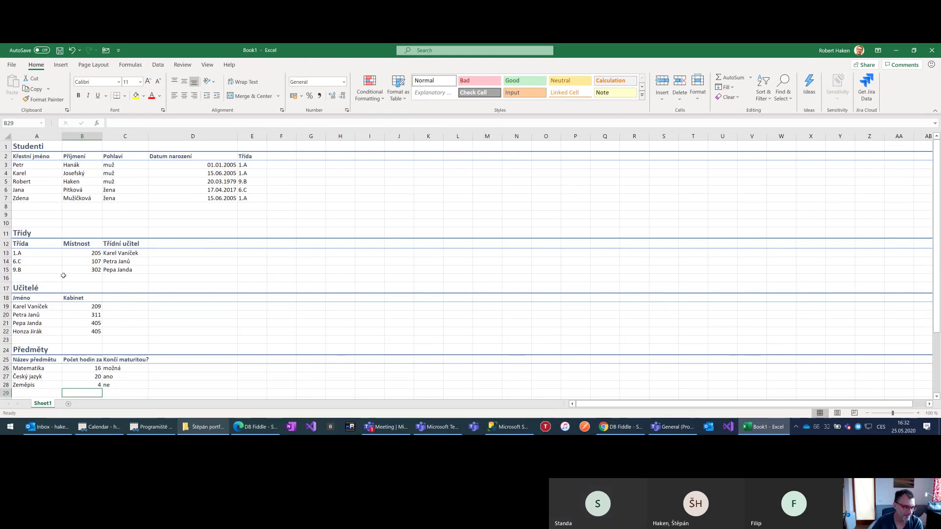
pyautogui.scroll(-3, 65, 286)
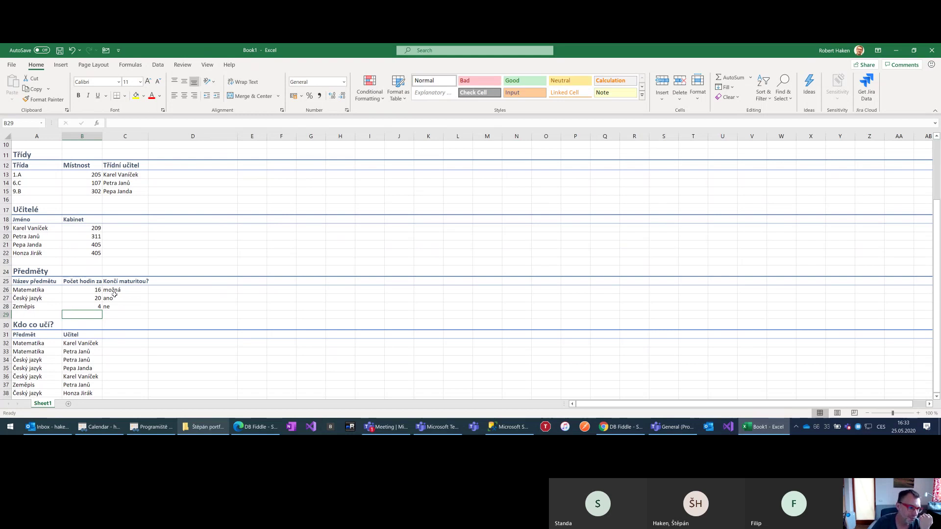
pyautogui.scroll(3, 114, 293)
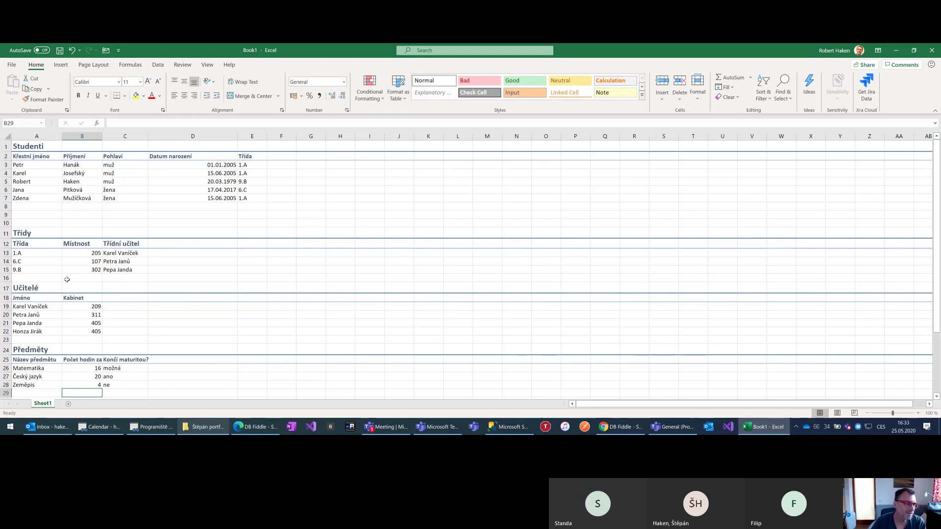
pyautogui.click(254, 164)
pyautogui.moveTo(256, 167); pyautogui.dragTo(252, 199)
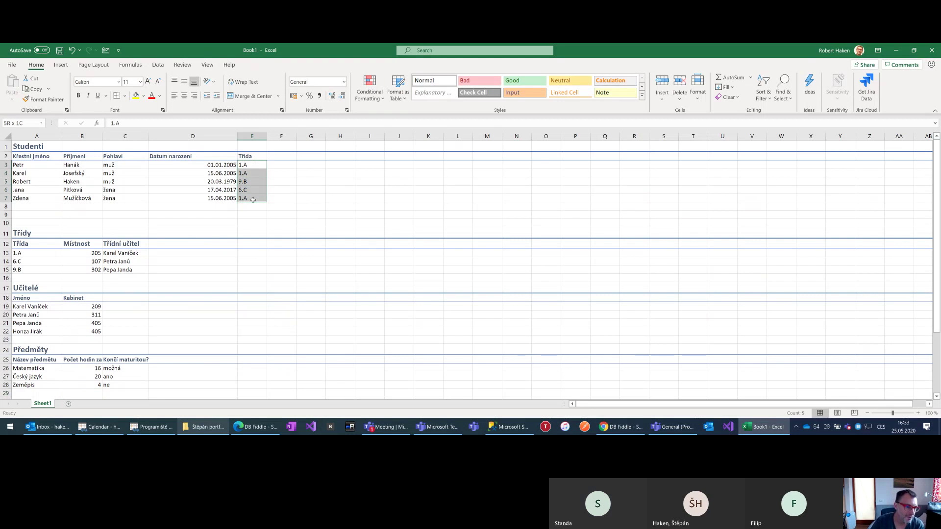
pyautogui.click(249, 173)
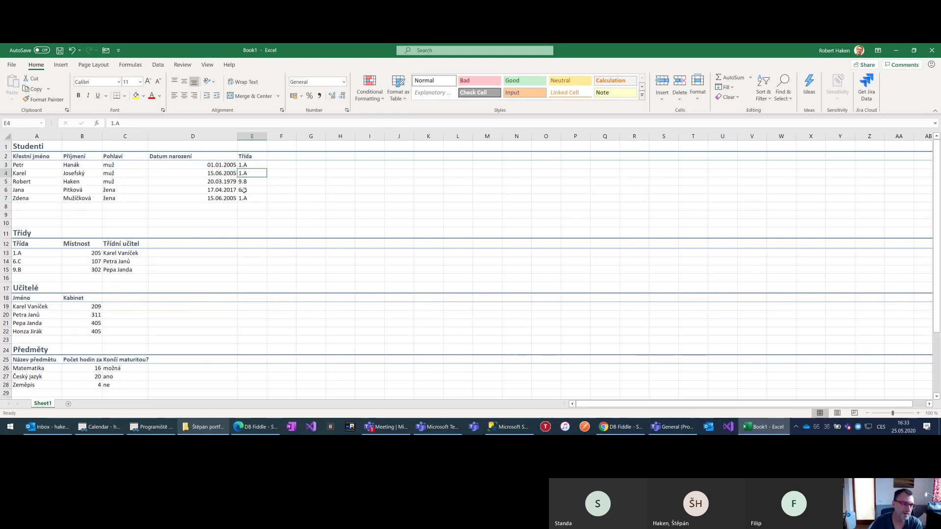
pyautogui.click(250, 182)
pyautogui.click(254, 164)
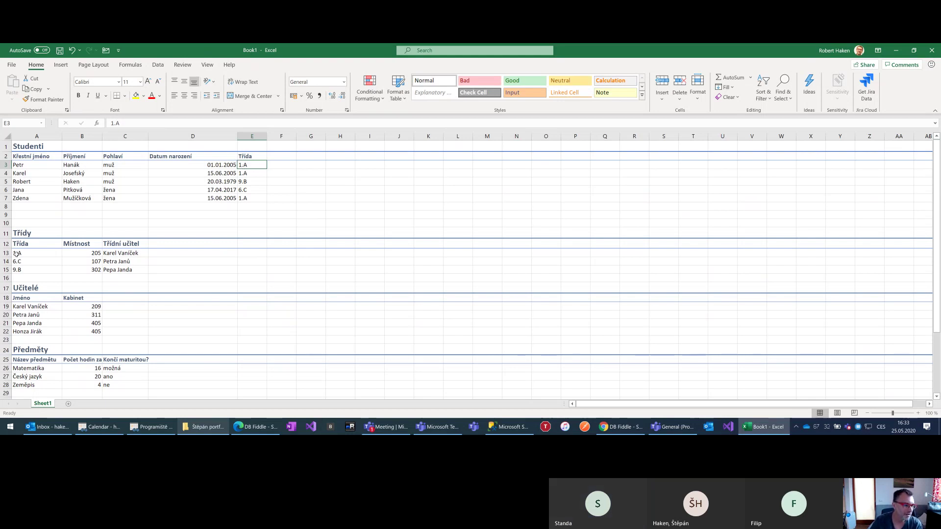
pyautogui.moveTo(17, 254); pyautogui.dragTo(144, 269)
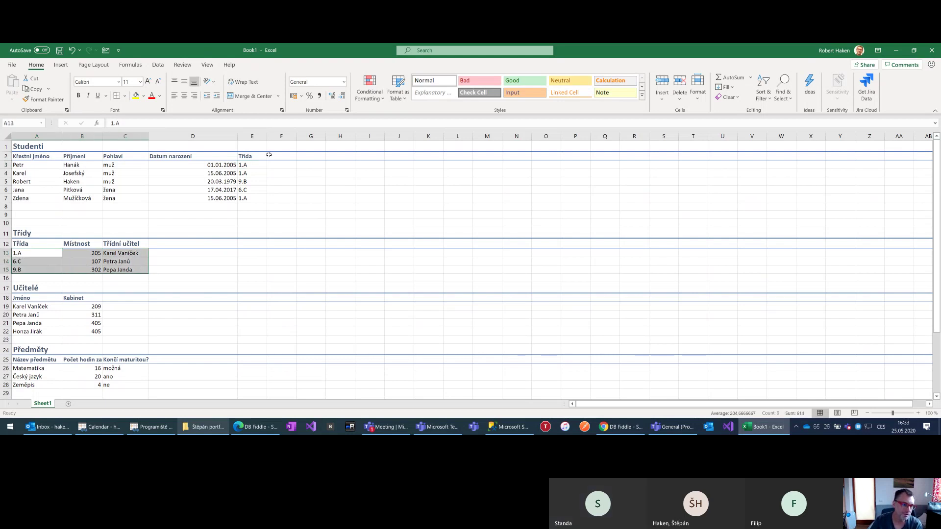
pyautogui.click(255, 172)
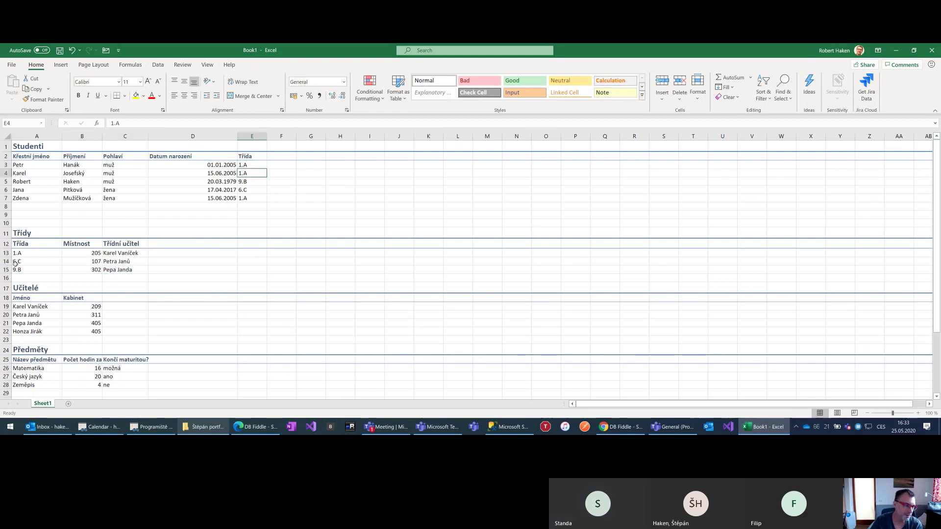
pyautogui.click(253, 182)
pyautogui.moveTo(21, 253); pyautogui.dragTo(146, 271)
pyautogui.click(36, 270)
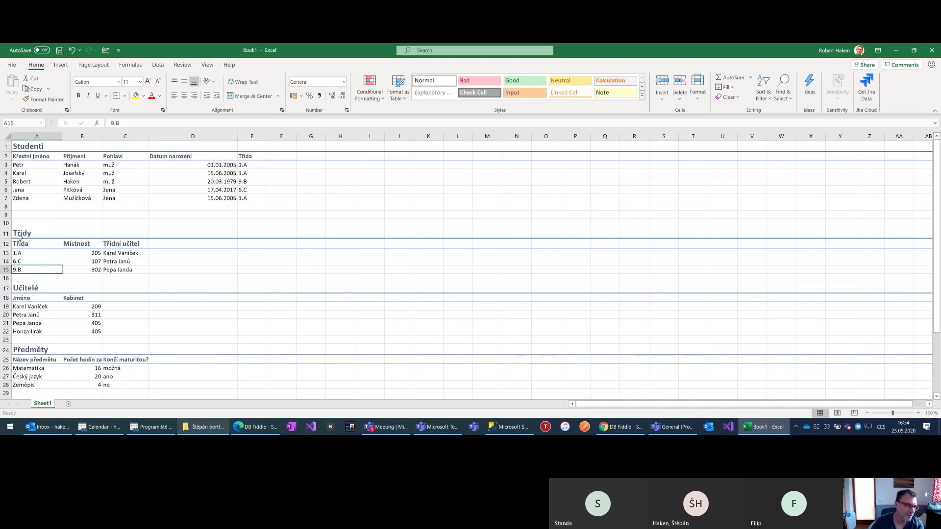
pyautogui.moveTo(17, 252); pyautogui.dragTo(20, 271)
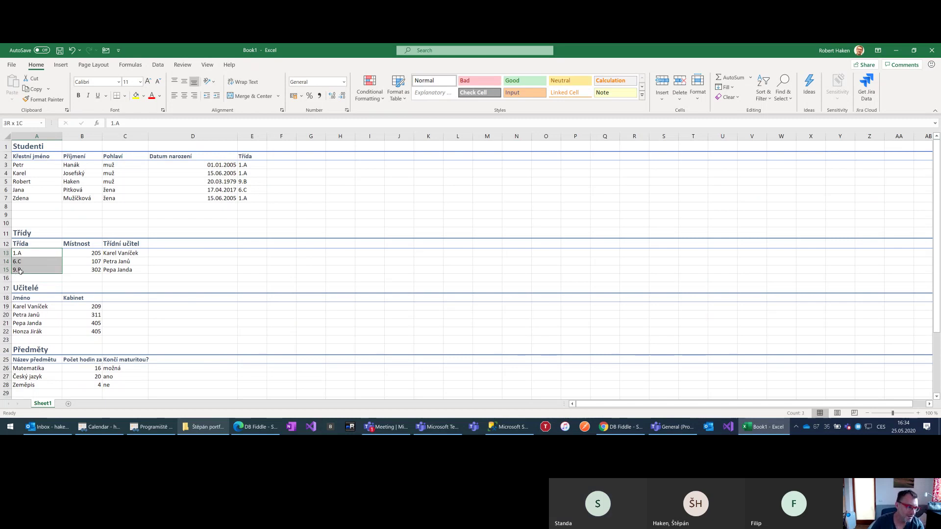
pyautogui.write('1.A 6.C 9.B')
pyautogui.click(22, 308)
pyautogui.moveTo(21, 310); pyautogui.dragTo(22, 331)
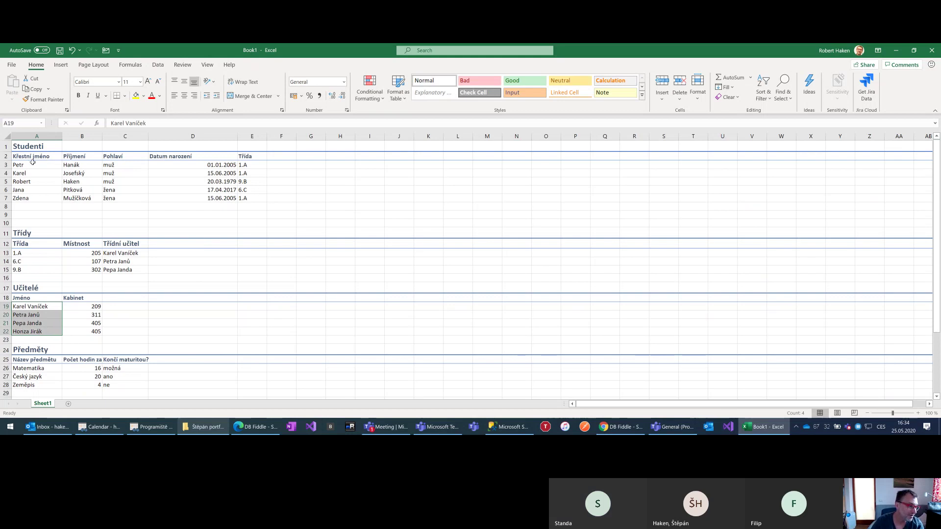
pyautogui.moveTo(28, 165); pyautogui.dragTo(27, 199)
pyautogui.click(27, 191)
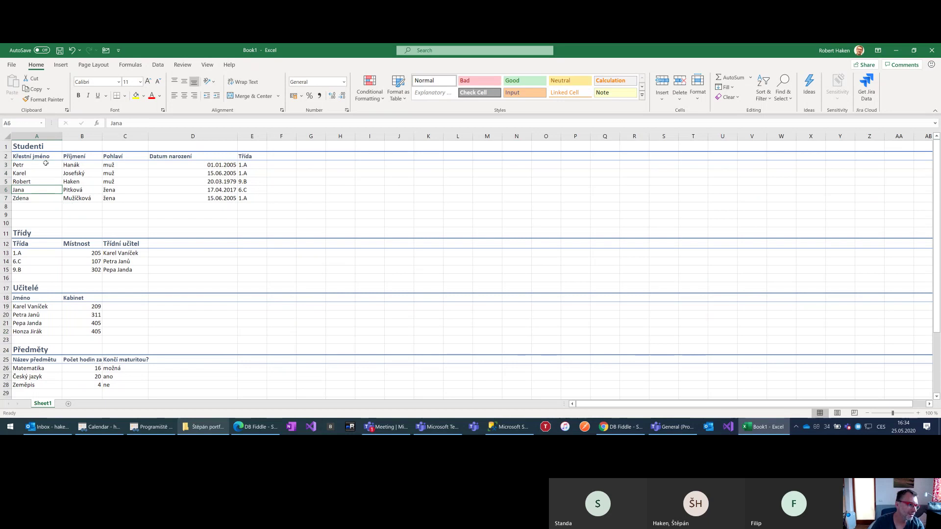
pyautogui.moveTo(45, 164); pyautogui.dragTo(80, 199)
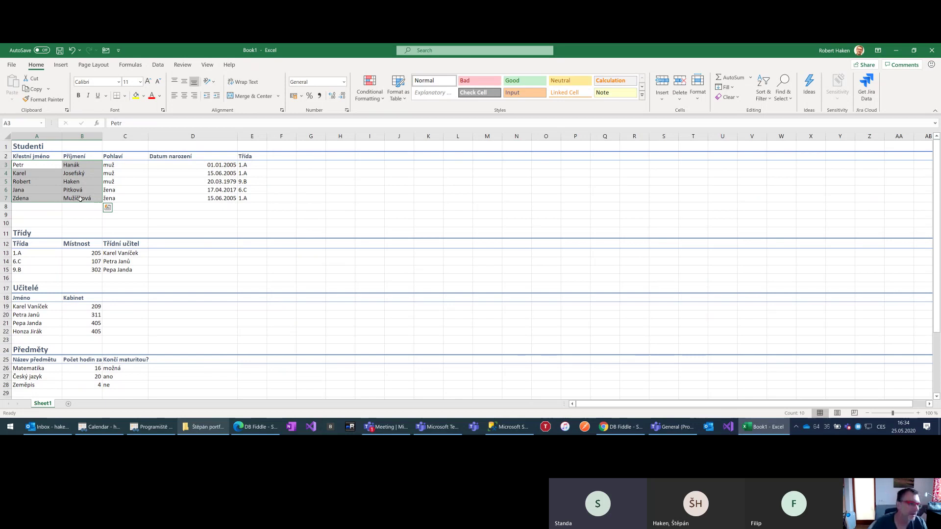
# Delete the two blank rows at row 8 between the Studenti and Třídy tables
pyautogui.rightClick(7, 206)
pyautogui.click(29, 292)
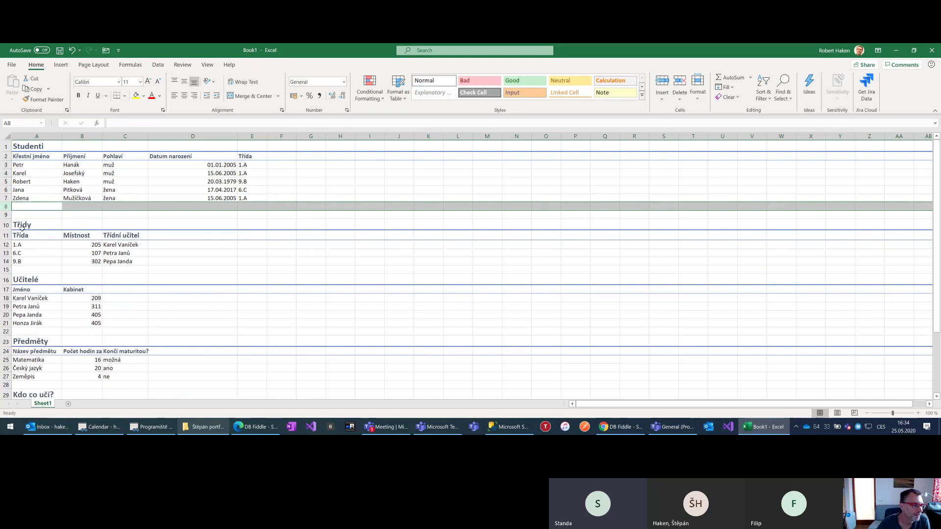
pyautogui.rightClick(5, 206)
pyautogui.click(30, 293)
pyautogui.scroll(-9, 86, 252)
pyautogui.scroll(9, 90, 261)
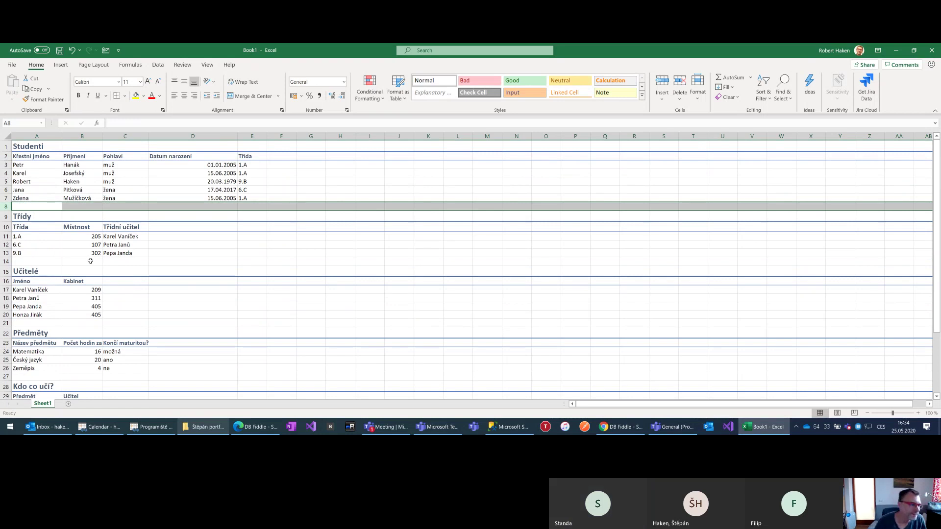
# Check the 9.B room number and the students' birth dates
pyautogui.click(81, 254)
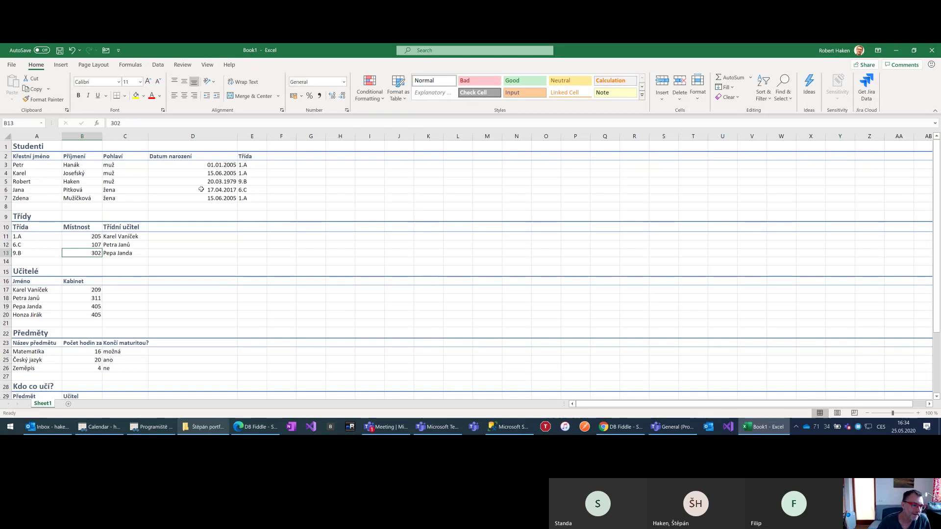
pyautogui.click(187, 165)
pyautogui.click(168, 182)
pyautogui.click(157, 197)
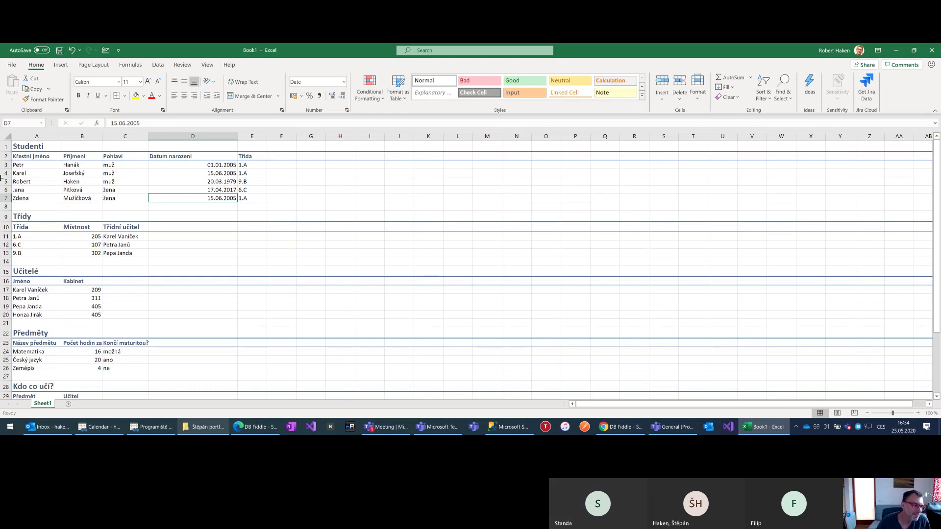
pyautogui.click(125, 174)
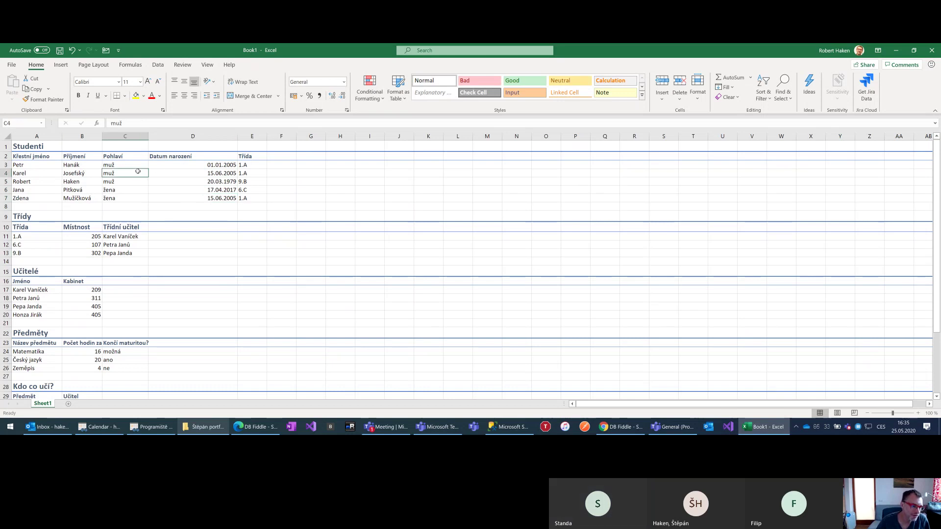
pyautogui.click(204, 173)
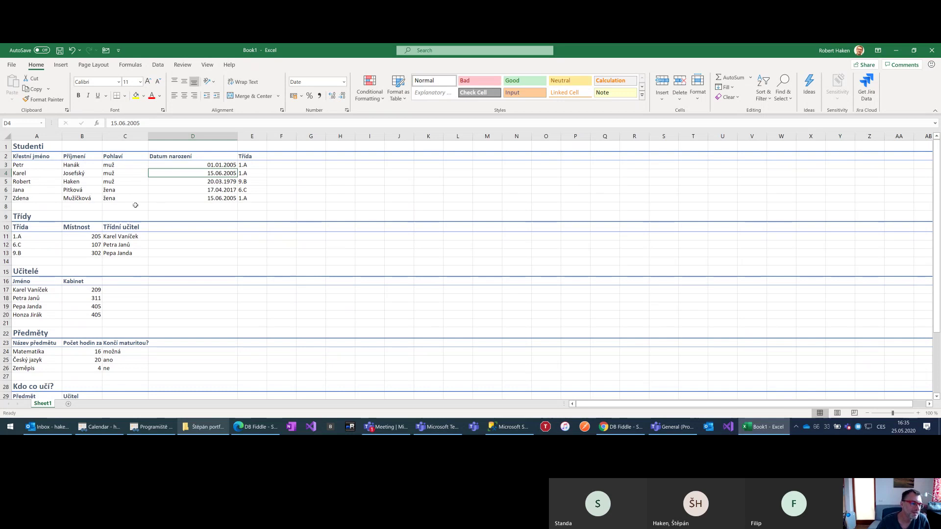
pyautogui.click(213, 165)
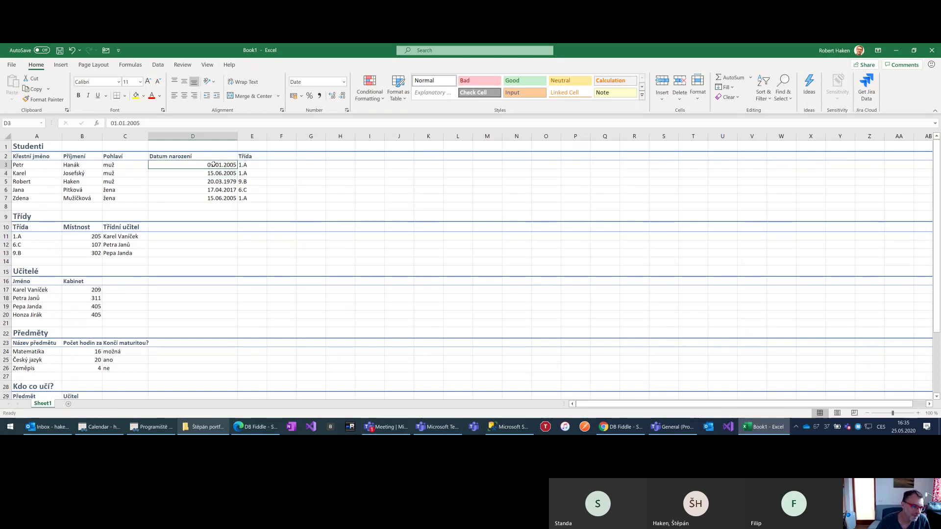
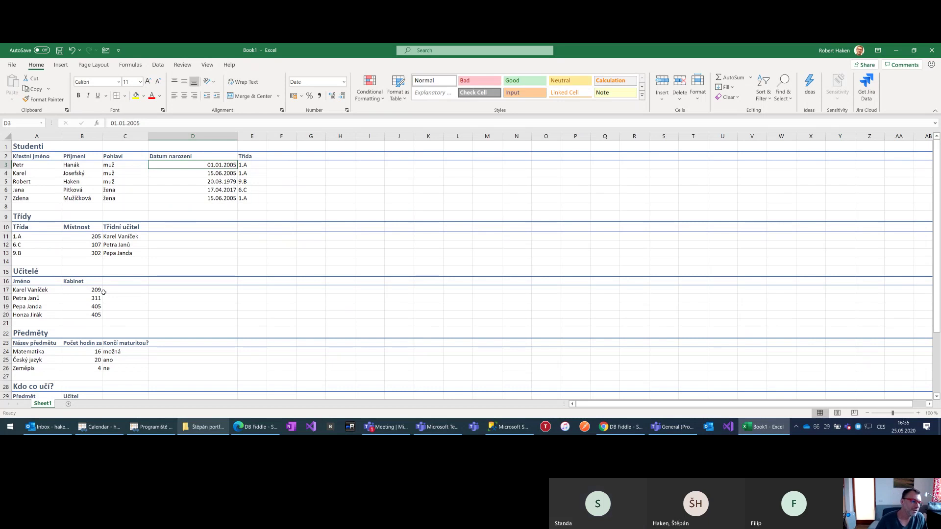
# Insert a new empty column A before all the tables
pyautogui.click(37, 138)
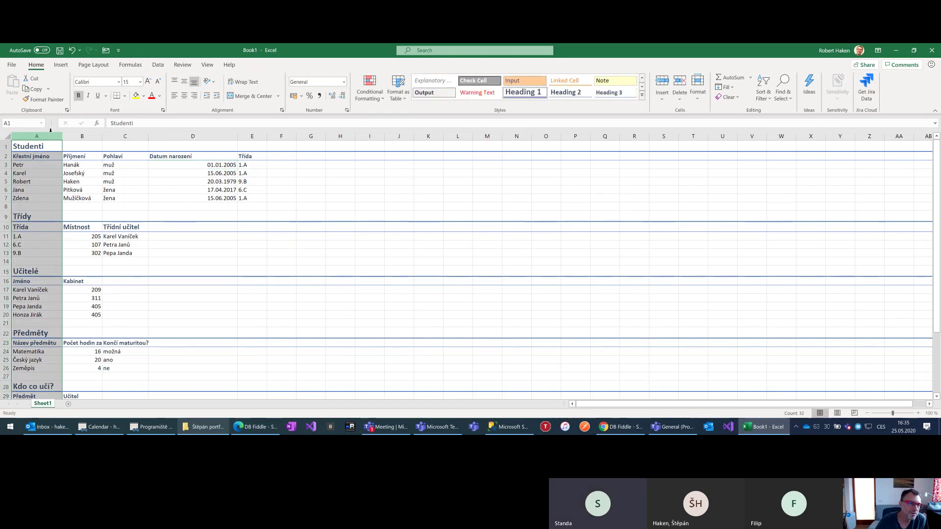
pyautogui.rightClick(50, 135)
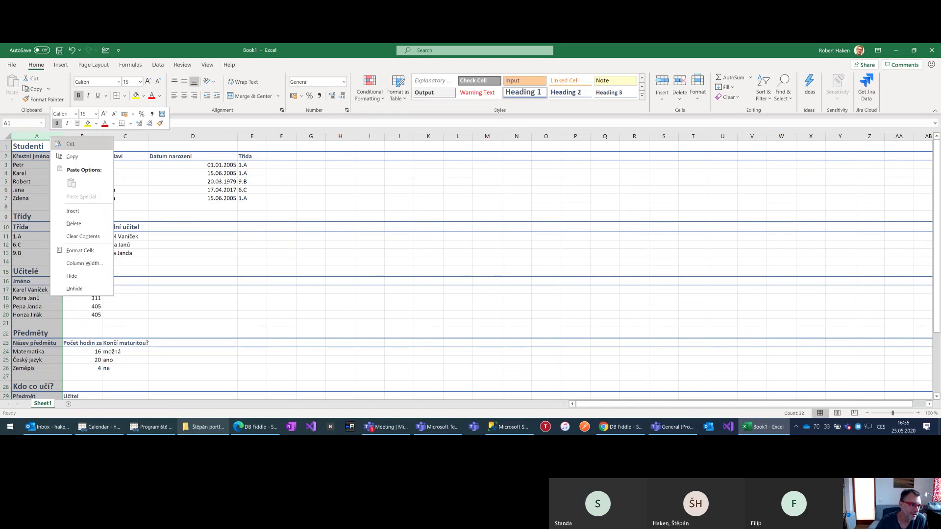
pyautogui.click(90, 215)
# Enter provisional headers StudentID in A2 and TřídaID in A10
pyautogui.click(72, 172)
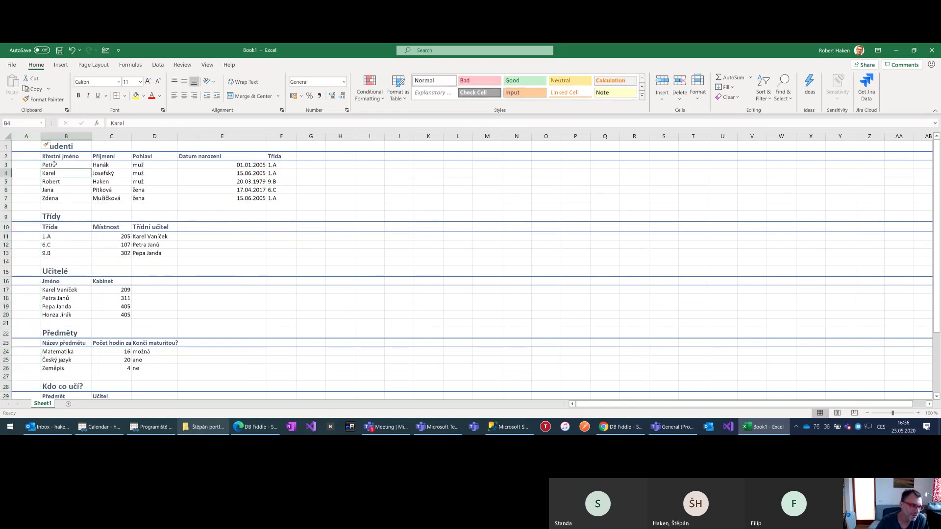
pyautogui.press('Up')
pyautogui.press('Up')
pyautogui.press('Left')
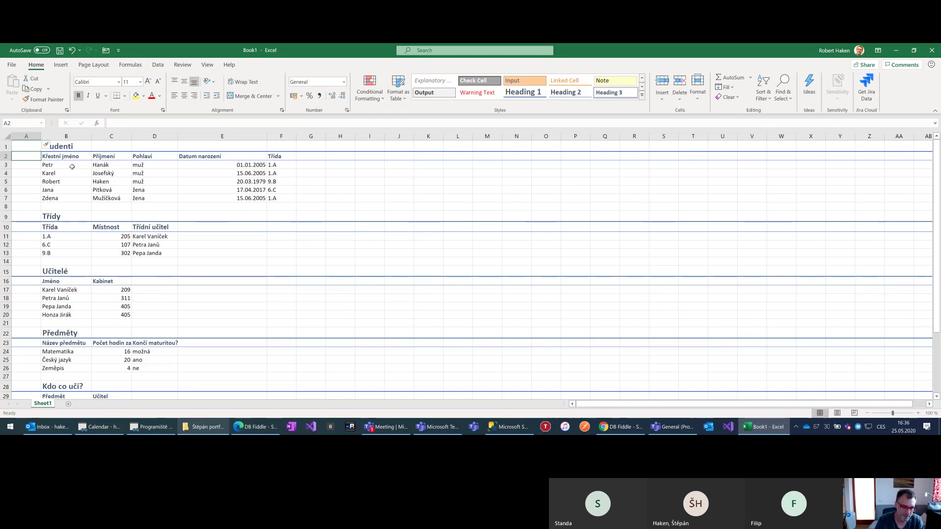
pyautogui.write('StudentID')
pyautogui.press('Return')
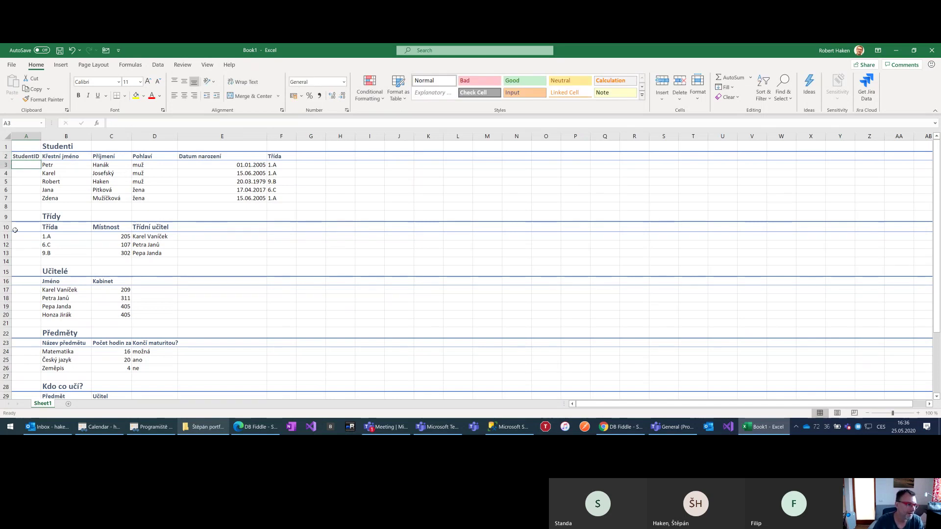
pyautogui.click(26, 229)
pyautogui.write('TřídaID')
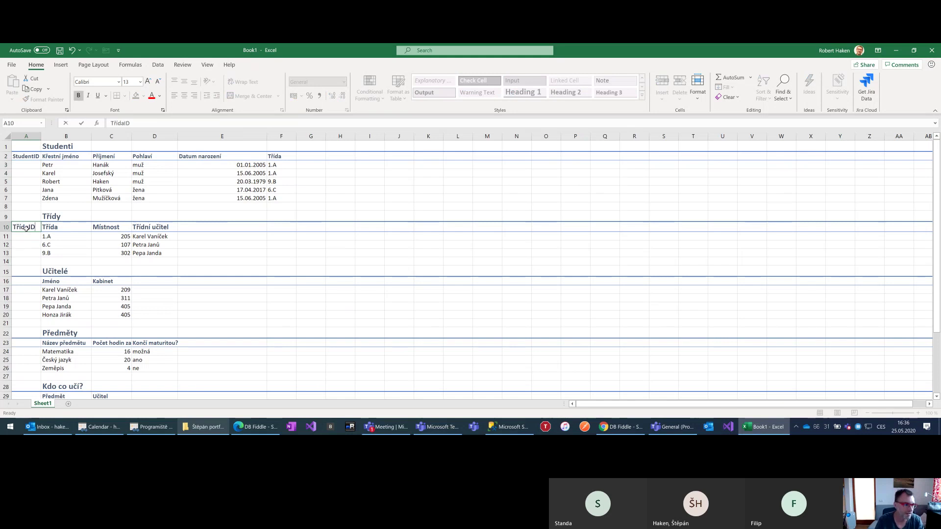
pyautogui.press('Return')
# Rename the A2 header to 'ID student' and the A10 header to 'ID třídy'
pyautogui.click(25, 282)
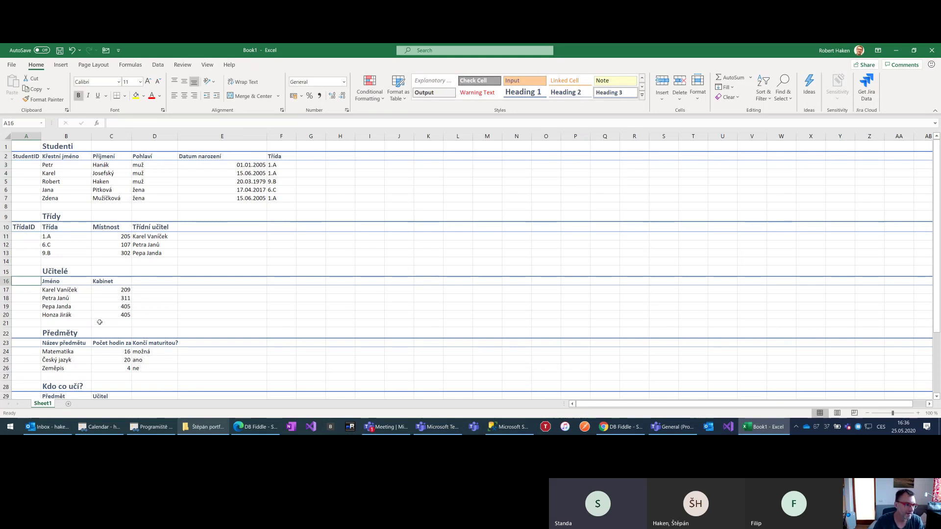
pyautogui.click(34, 155)
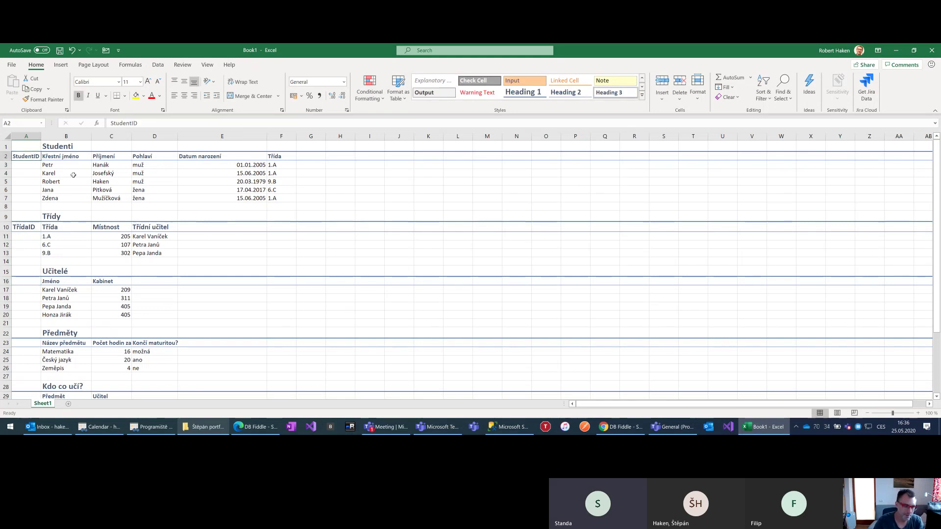
pyautogui.write('ID student')
pyautogui.press('Return')
pyautogui.press('Down')
pyautogui.press('Down')
pyautogui.press('Down')
pyautogui.press('Down')
pyautogui.press('Down')
pyautogui.press('Down')
pyautogui.press('Down')
pyautogui.write('ID třídy')
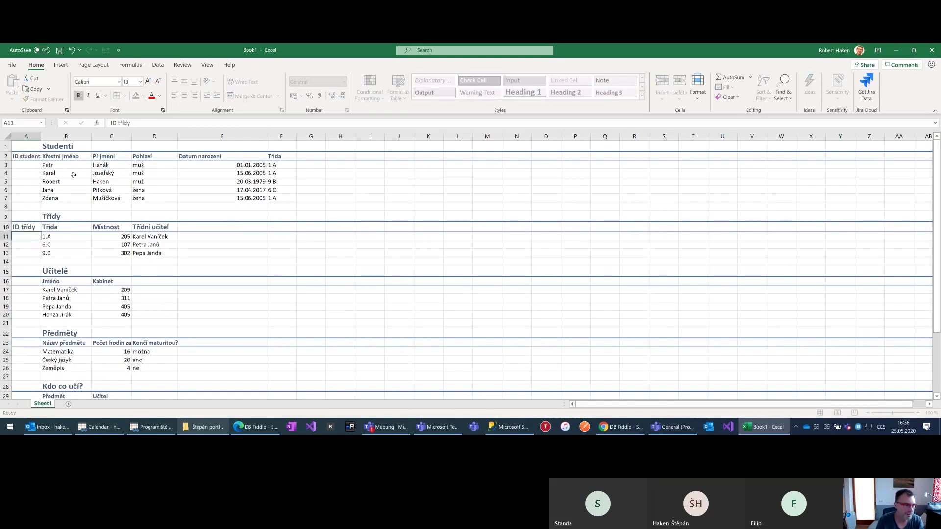
pyautogui.press('Return')
# Add the headers 'ID učitele' in A16 and 'ID předmětu' in A23
pyautogui.click(38, 280)
pyautogui.write('ID')
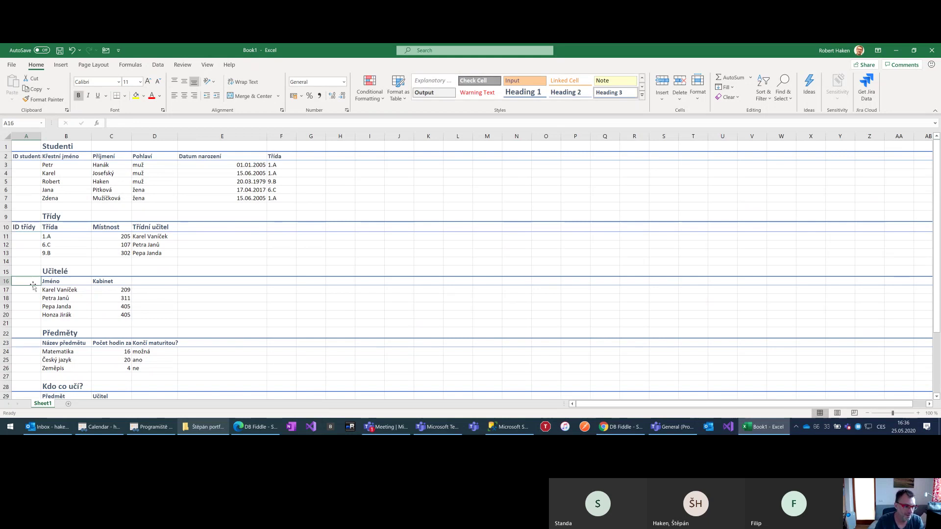
pyautogui.write(' učitele')
pyautogui.press('Return')
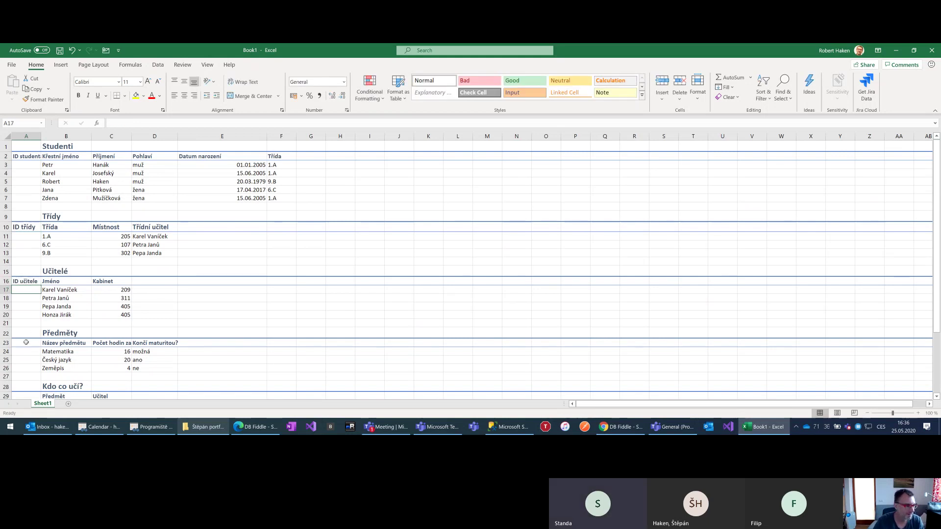
pyautogui.click(27, 342)
pyautogui.write('ID předm')
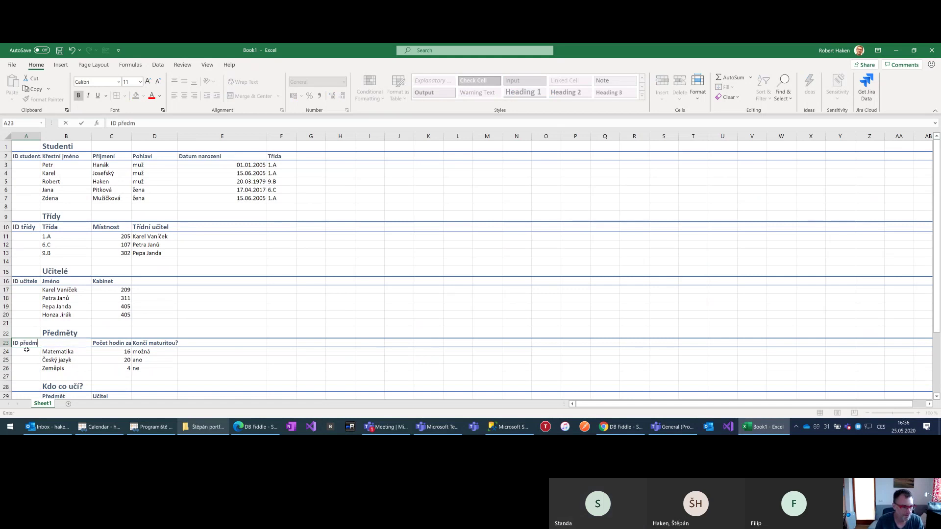
pyautogui.write('ětu')
pyautogui.press('Return')
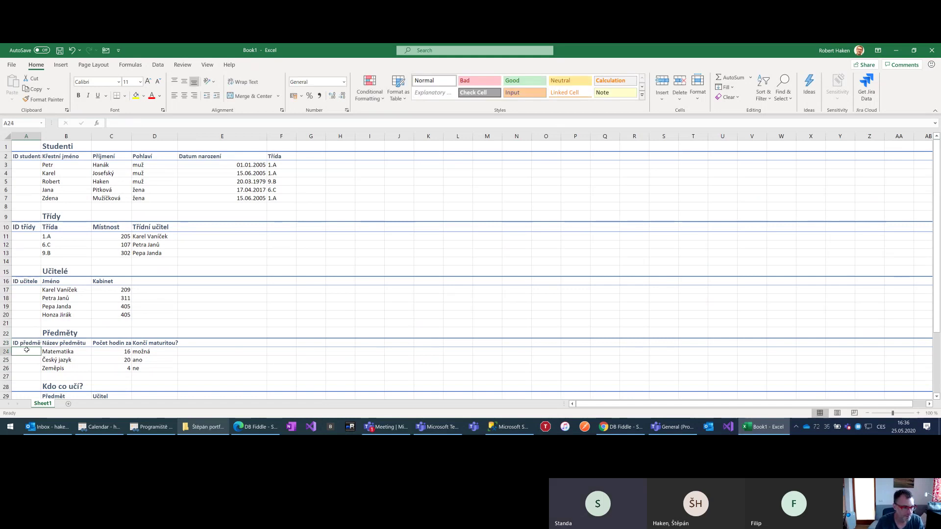
pyautogui.scroll(-3, 2, 391)
pyautogui.click(31, 313)
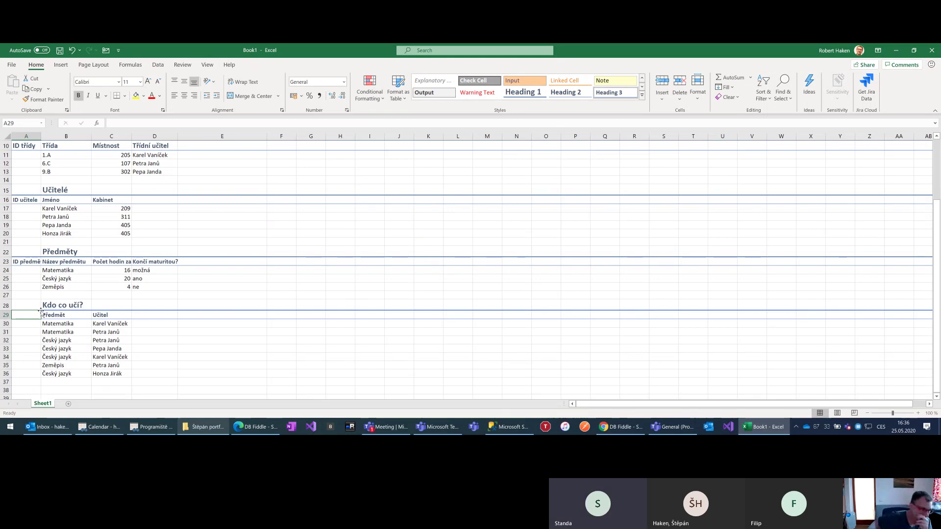
# Widen column A to fit the ID headers and enter 1 as the first student ID in A3
pyautogui.scroll(3, 99, 226)
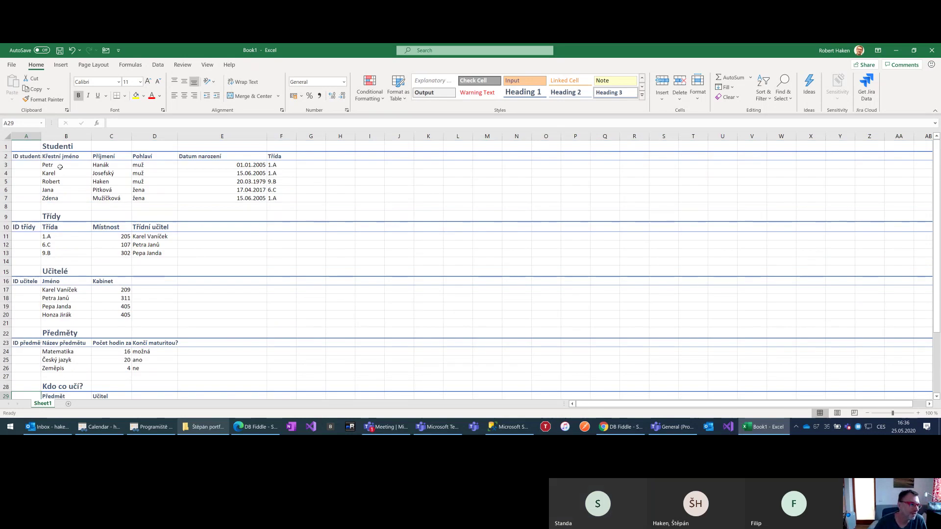
pyautogui.moveTo(41, 136); pyautogui.dragTo(48, 135)
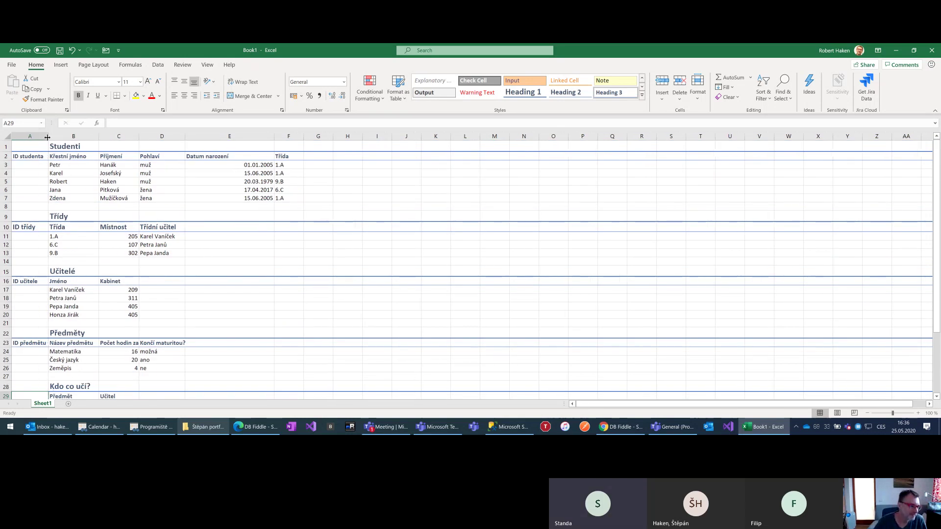
pyautogui.click(30, 164)
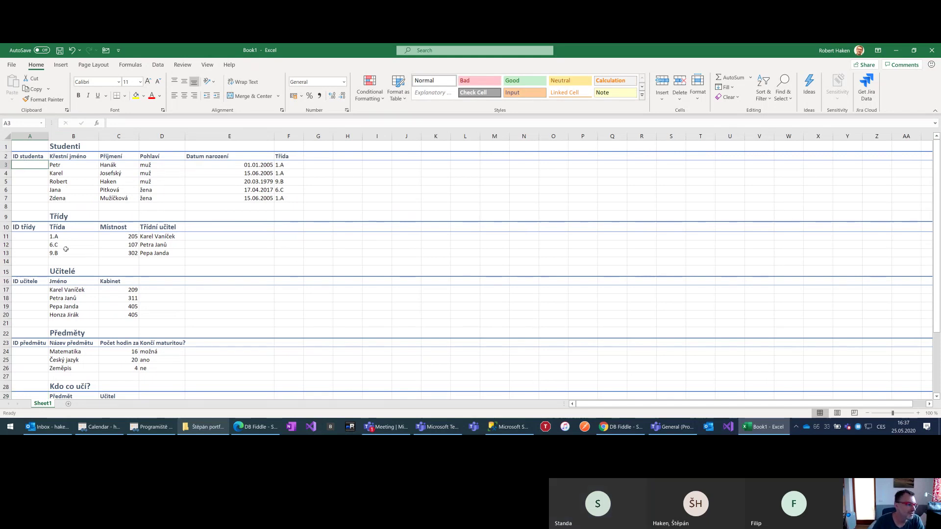
pyautogui.write('1')
pyautogui.hotkey('ctrl', 'Return')
# Fill student IDs 1–5 down A3:A7 and class IDs 1–3 down A11:A13
pyautogui.keyDown('shift'); pyautogui.click(31, 195); pyautogui.keyUp('shift')
pyautogui.click(47, 167)
pyautogui.moveTo(47, 170); pyautogui.dragTo(47, 205)
pyautogui.click(43, 236)
pyautogui.write('1')
pyautogui.press('Return')
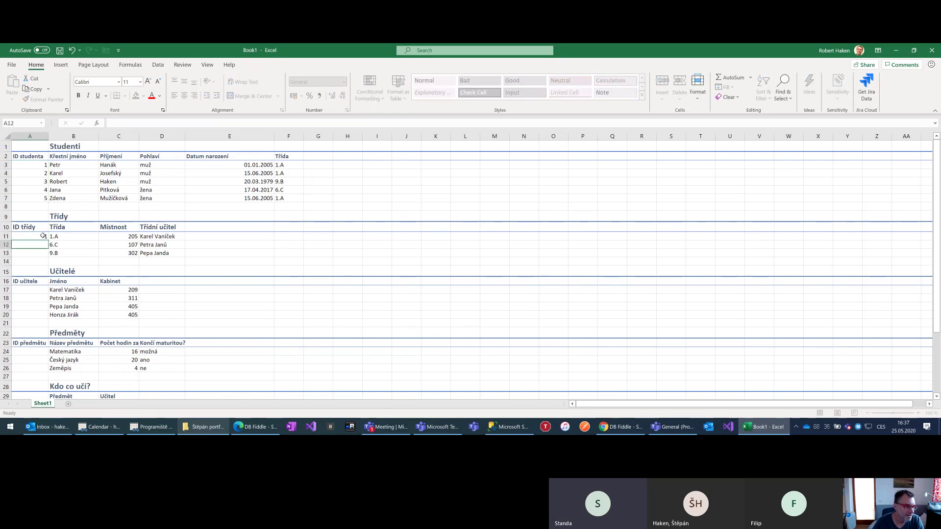
pyautogui.click(44, 236)
pyautogui.moveTo(49, 241); pyautogui.dragTo(50, 255)
# Enter 1 and fill down the teacher IDs from A17 and subject IDs from A24
pyautogui.click(42, 290)
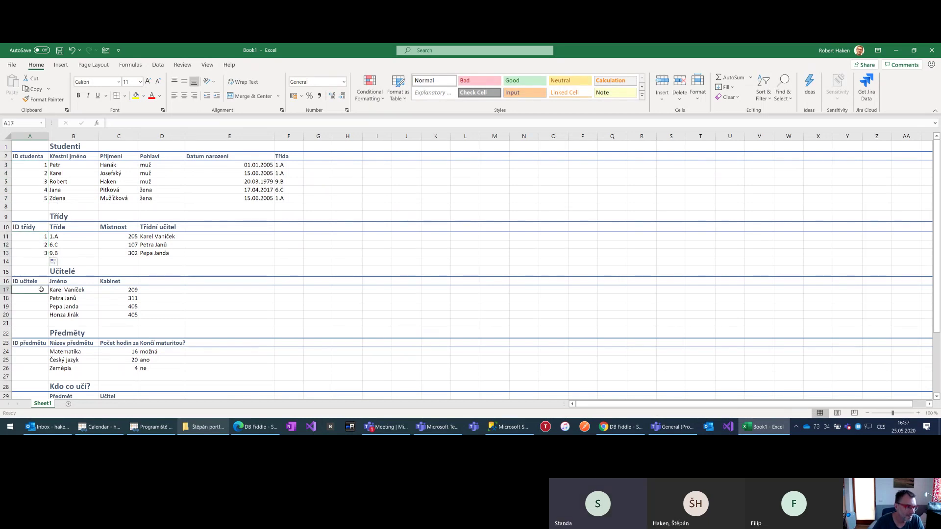
pyautogui.write('1')
pyautogui.moveTo(47, 293); pyautogui.dragTo(51, 321)
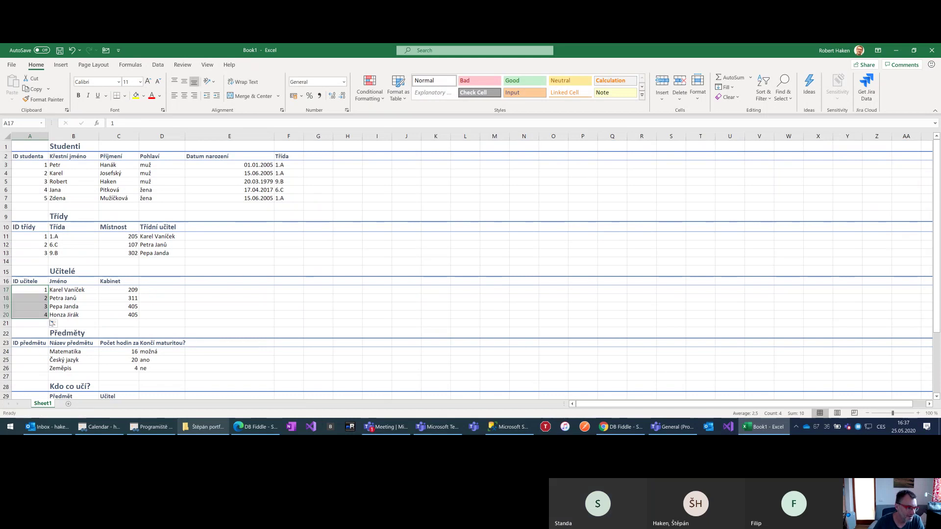
pyautogui.scroll(-1, 53, 315)
pyautogui.click(40, 325)
pyautogui.write('1')
pyautogui.moveTo(47, 326); pyautogui.dragTo(47, 343)
pyautogui.scroll(-3, 41, 335)
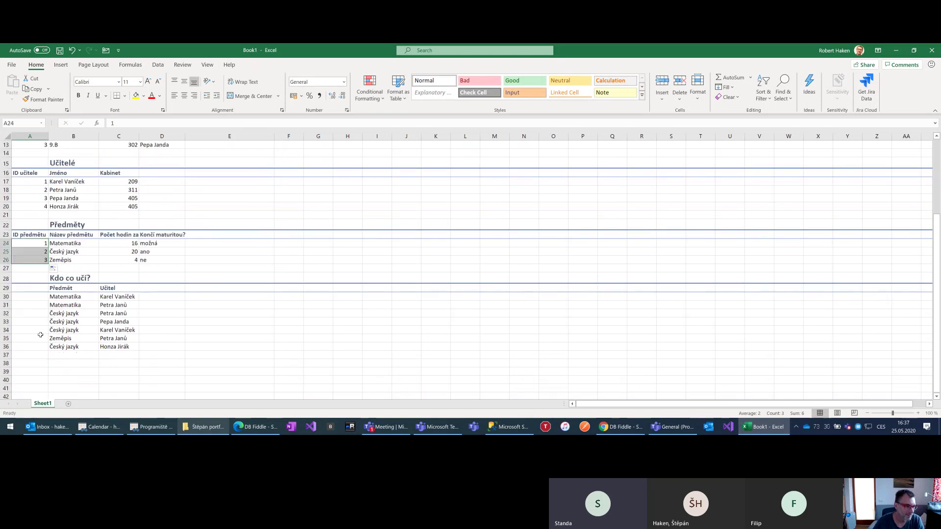
pyautogui.click(28, 296)
pyautogui.scroll(3, 33, 263)
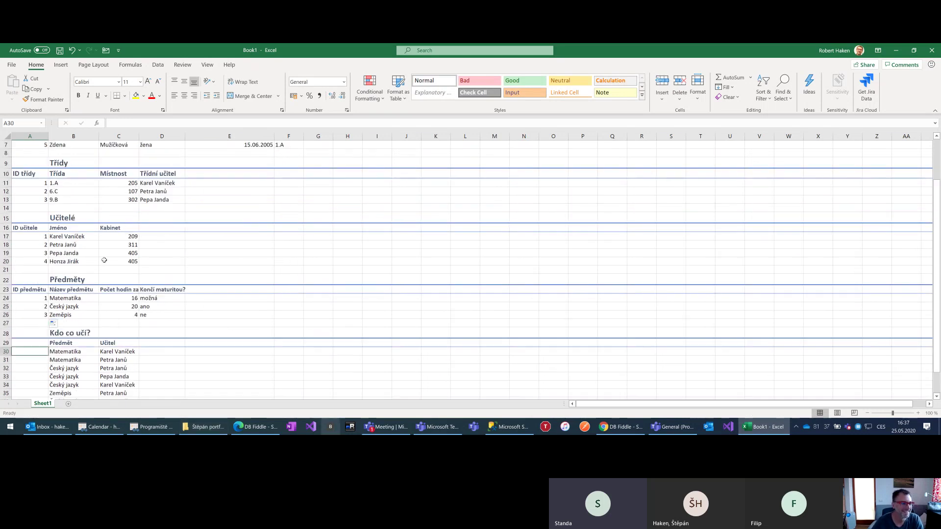
# Ctrl-drag the teacher IDs into a 1–4 series and clear the extra 5 in A21
pyautogui.click(32, 263)
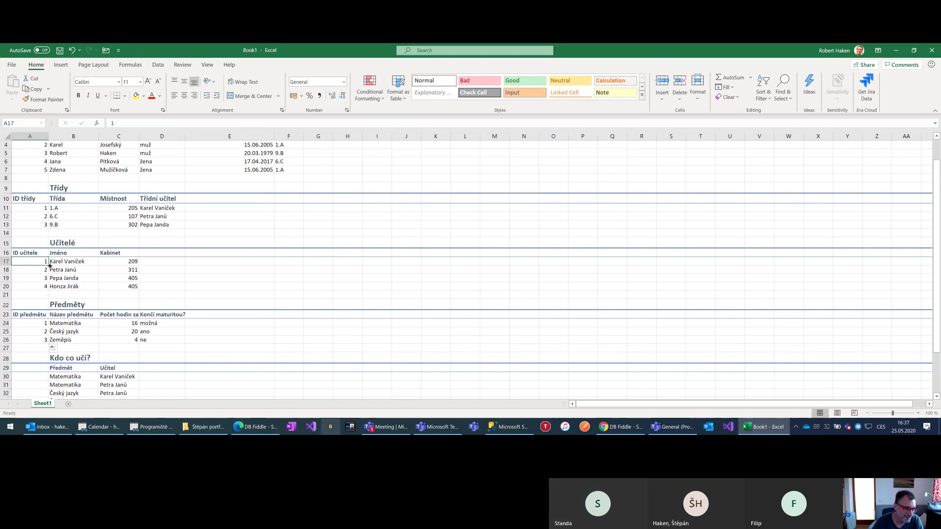
pyautogui.moveTo(48, 265); pyautogui.dragTo(48, 265)
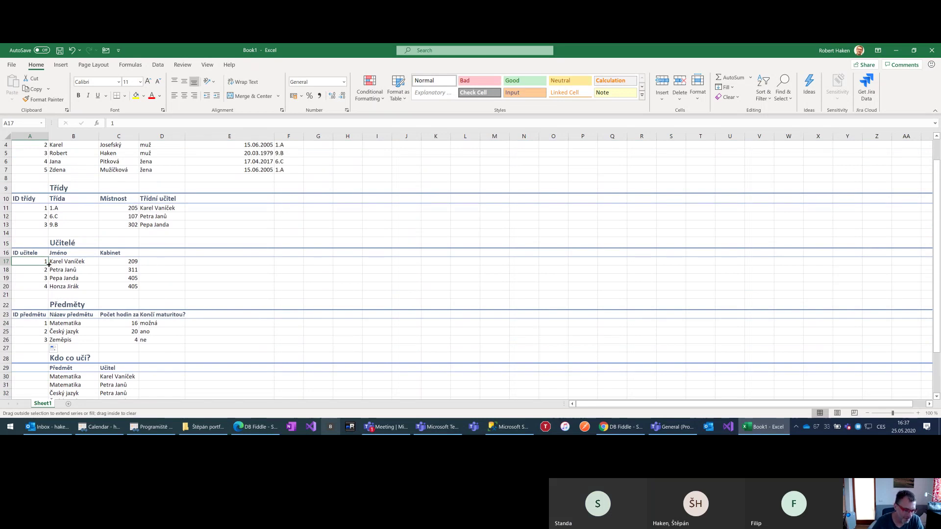
pyautogui.press('ctrl')
pyautogui.moveTo(48, 264); pyautogui.dragTo(47, 303)
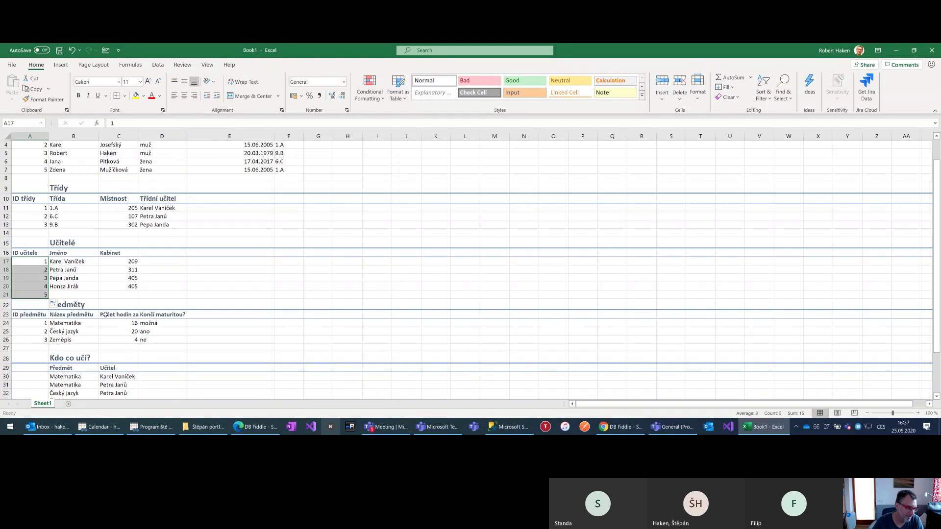
pyautogui.click(66, 296)
pyautogui.click(45, 296)
pyautogui.press('Delete')
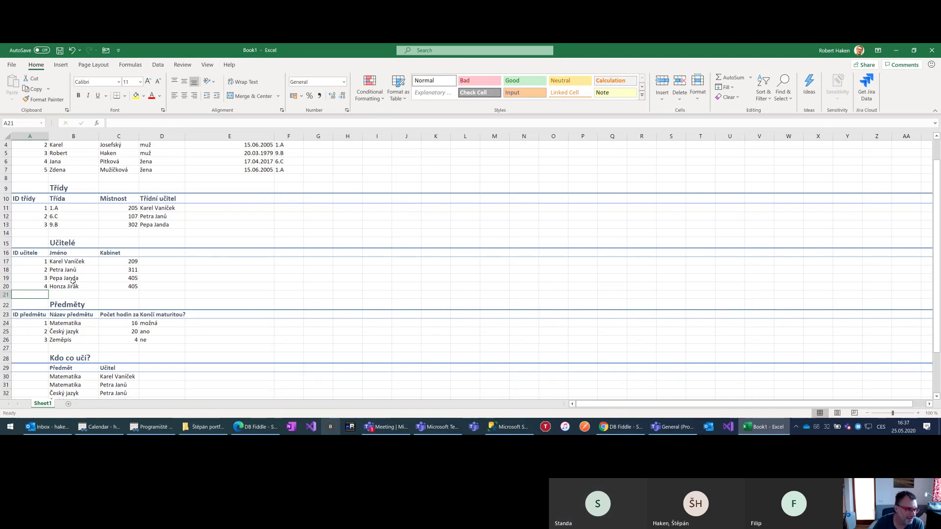
pyautogui.scroll(1, 83, 277)
pyautogui.scroll(-1, 81, 277)
pyautogui.scroll(1, 79, 278)
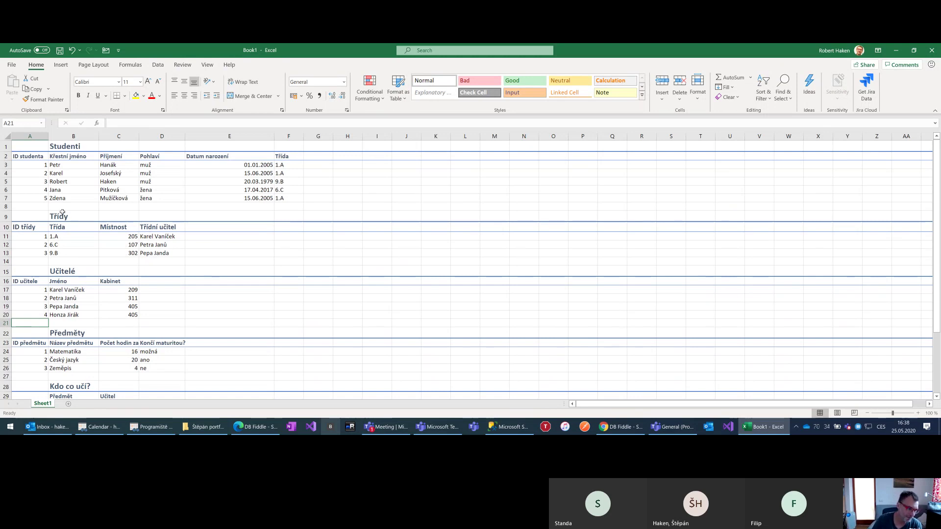
# Rename the students' Třída column header in F2 to 'ID třídy'
pyautogui.moveTo(284, 165); pyautogui.dragTo(280, 198)
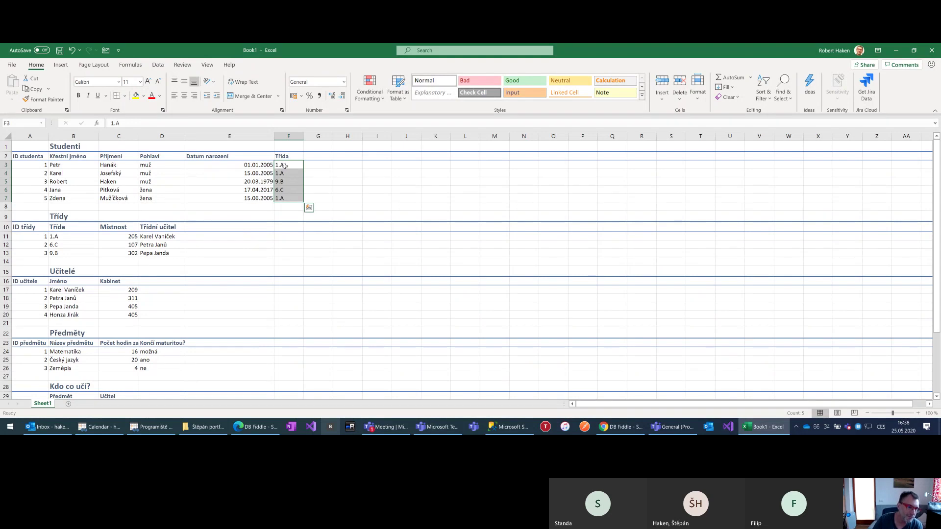
pyautogui.click(284, 167)
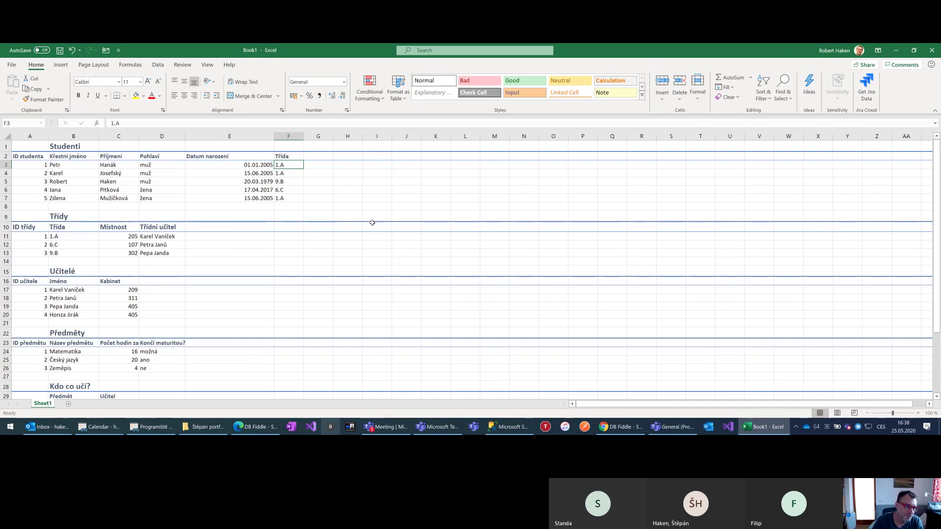
pyautogui.press('Up')
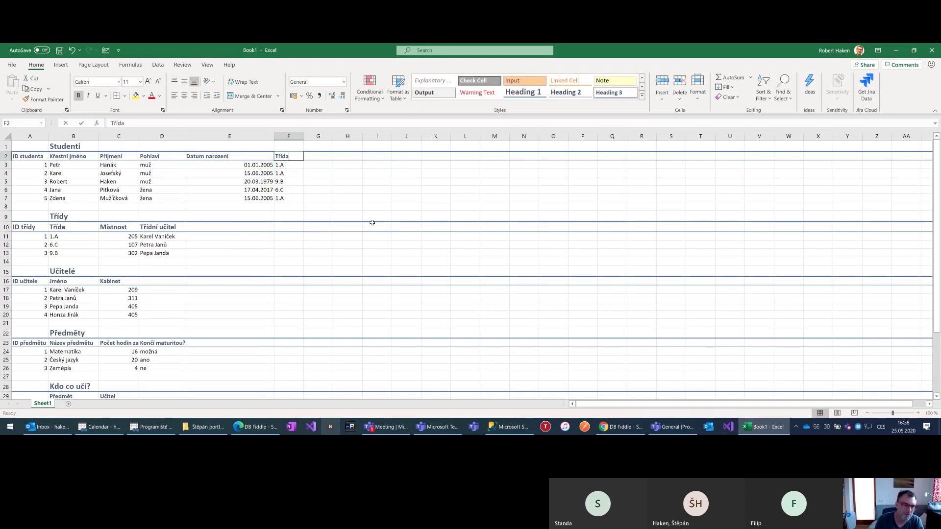
pyautogui.write('ID třídy')
pyautogui.press('Return')
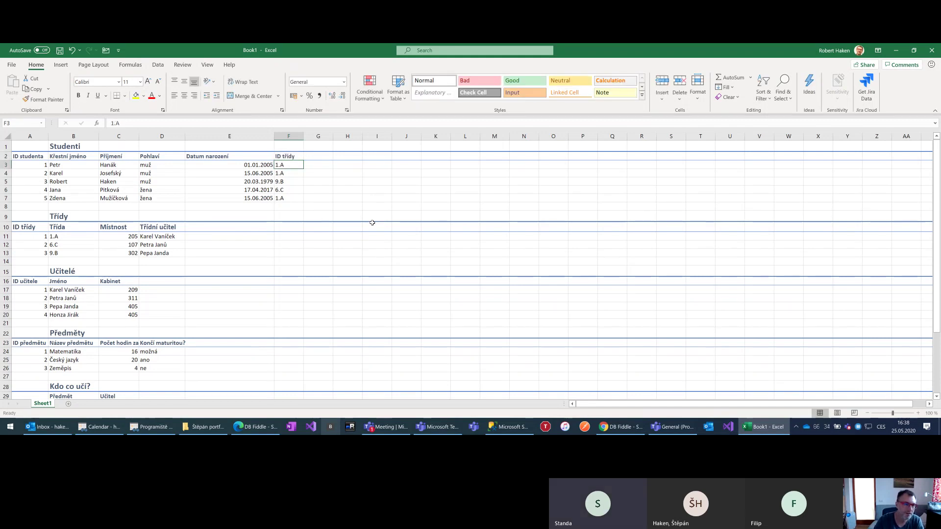
# Replace the class names in F3:F7 with class IDs 1, 1, 3, 2, 1
pyautogui.write('1')
pyautogui.press('Return')
pyautogui.write('1')
pyautogui.press('Return')
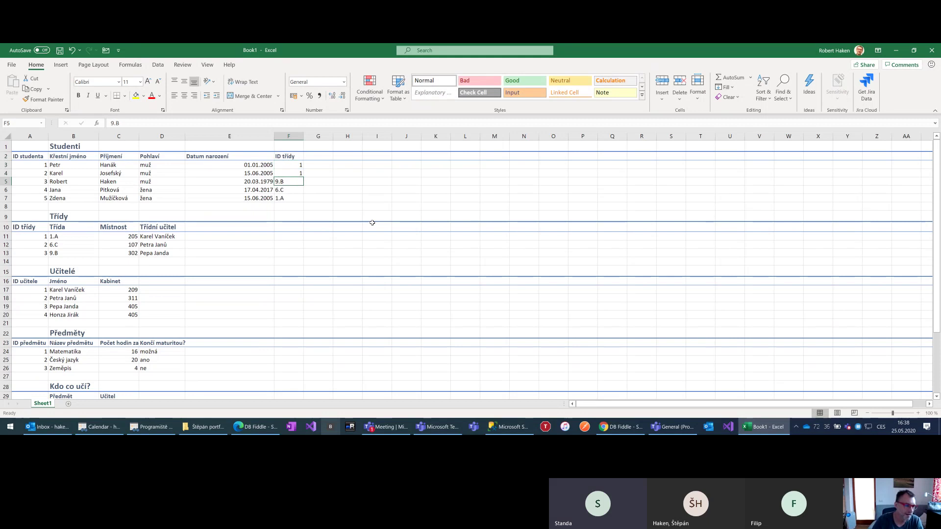
pyautogui.write('3')
pyautogui.press('Return')
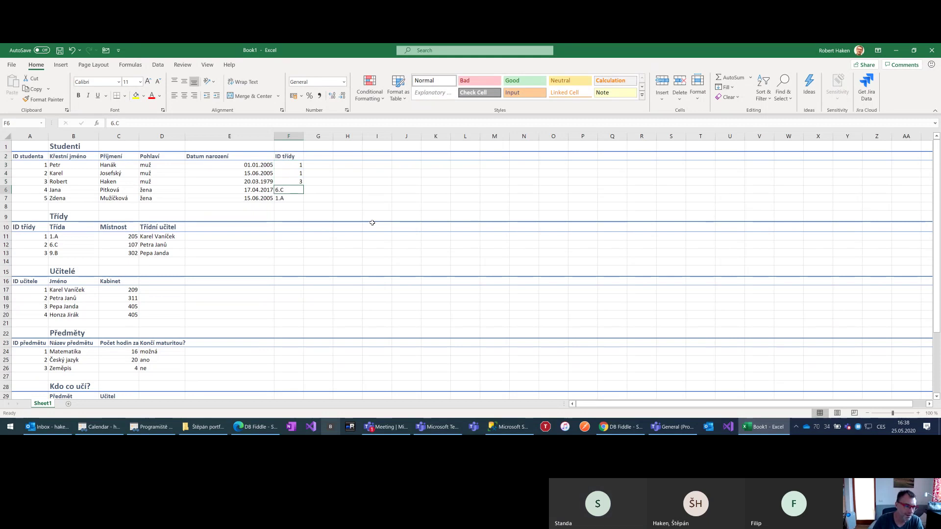
pyautogui.write('2')
pyautogui.press('Return')
pyautogui.write('1')
pyautogui.press('Return')
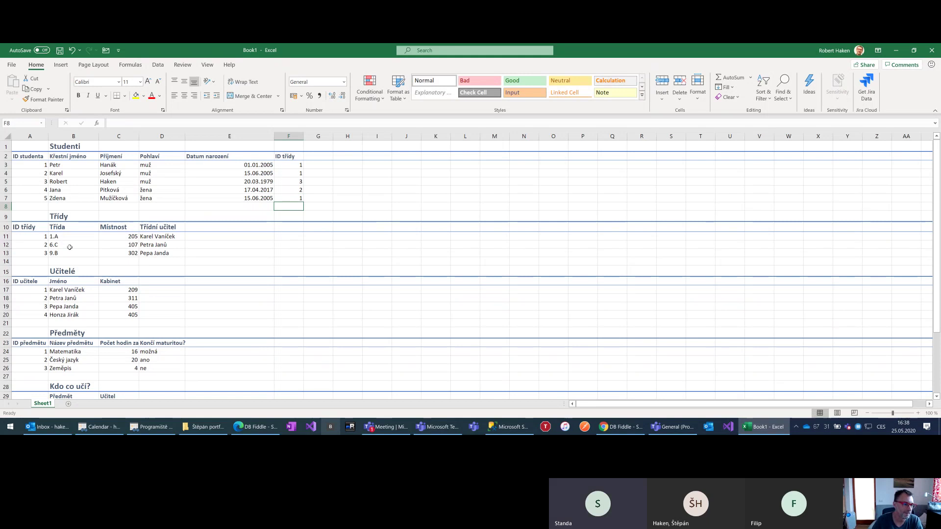
# Compare the first student's ID třídy with the matching class 1.A in the Třídy table
pyautogui.click(49, 237)
pyautogui.click(48, 237)
pyautogui.click(50, 237)
pyautogui.click(47, 237)
pyautogui.moveTo(51, 237); pyautogui.dragTo(65, 237)
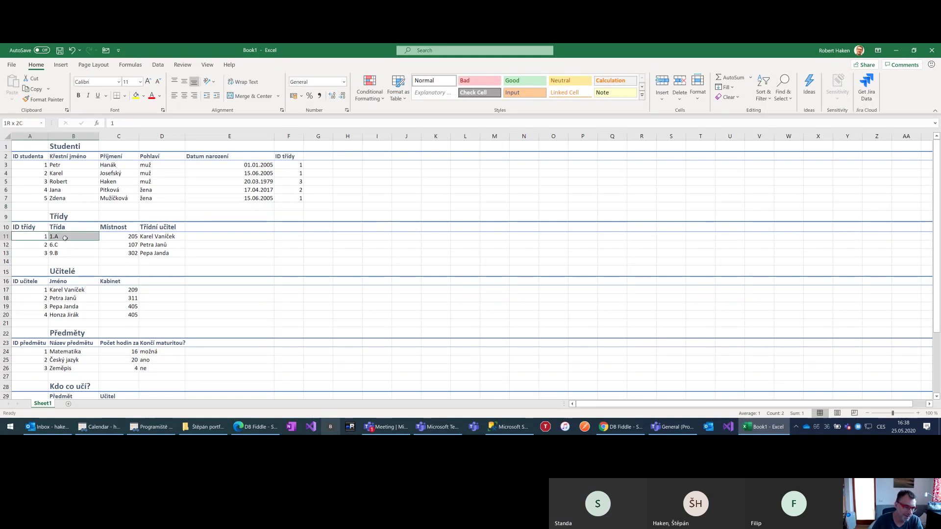
pyautogui.click(74, 165)
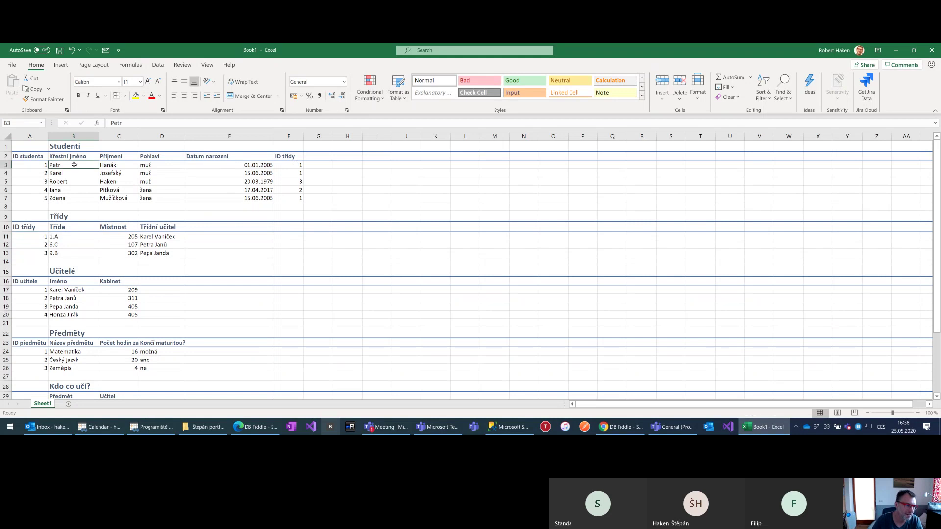
pyautogui.click(298, 166)
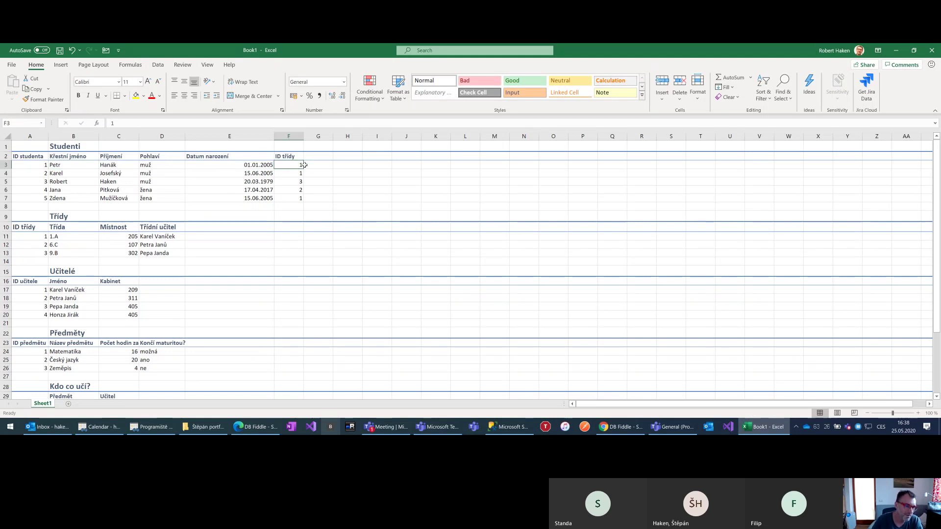
pyautogui.click(62, 236)
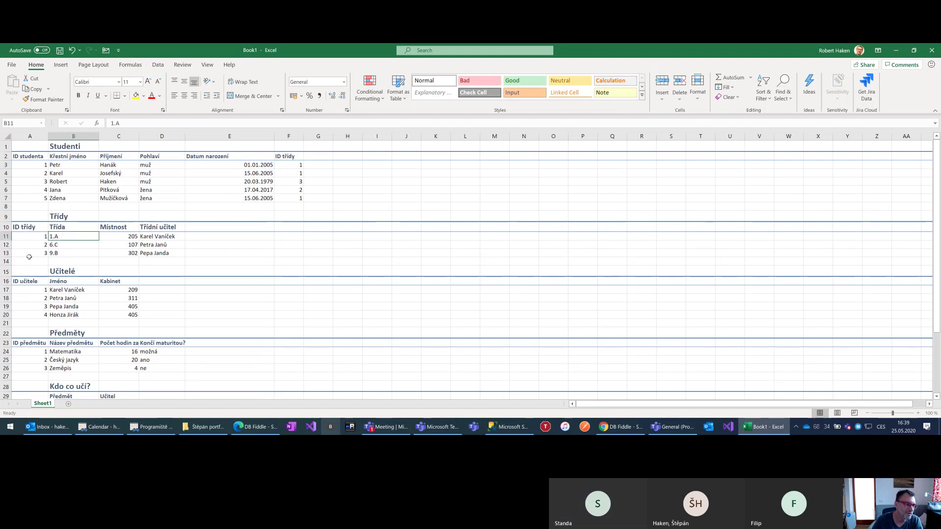
# Select the empty row 14 below the classes and bring up its row options
pyautogui.click(6, 261)
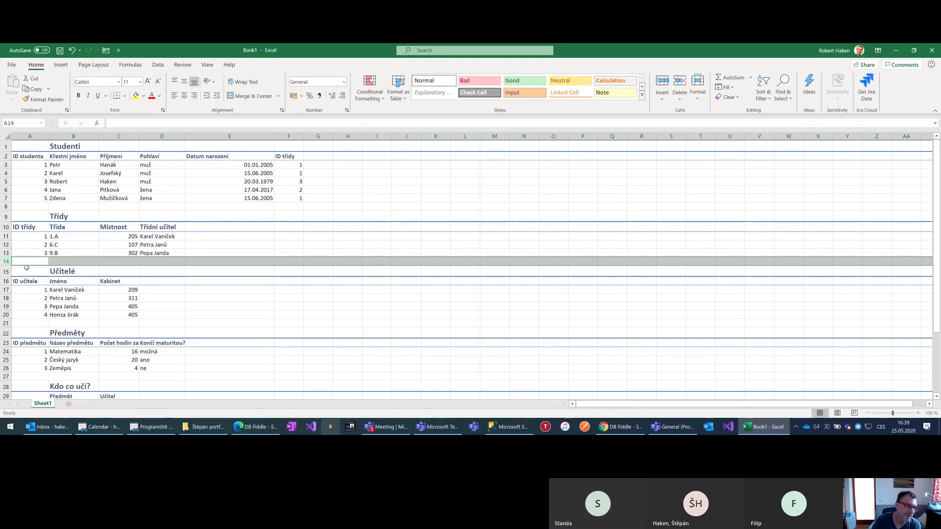
pyautogui.click(54, 253)
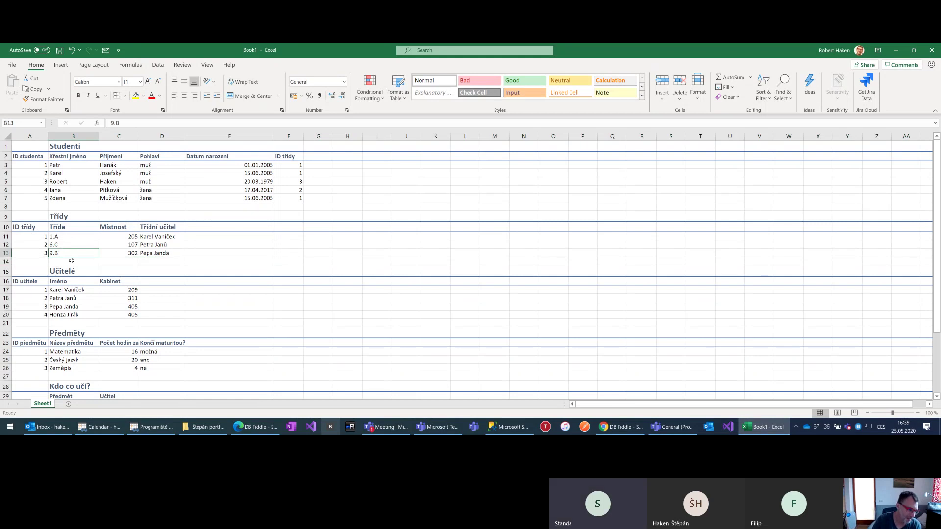
pyautogui.rightClick(7, 262)
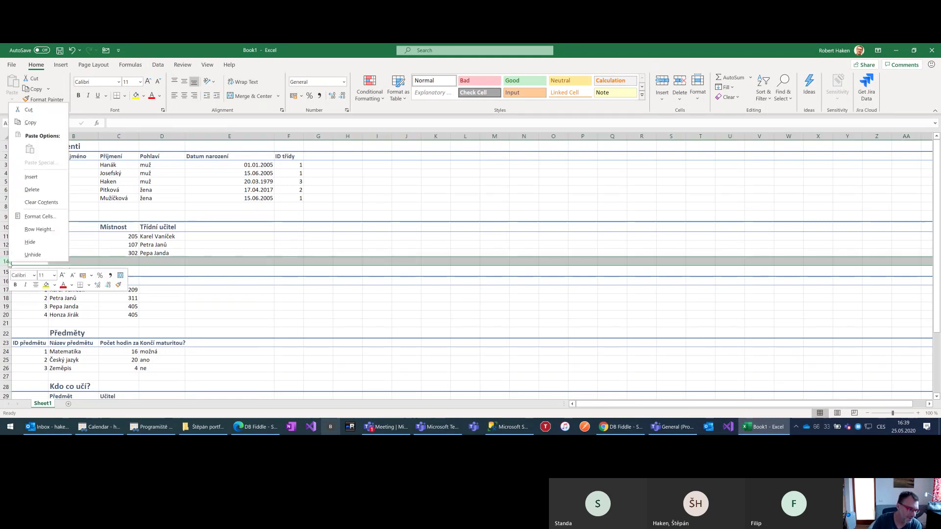
# Insert a blank row 14 in the Třídy table and give it ID 4
pyautogui.click(211, 200)
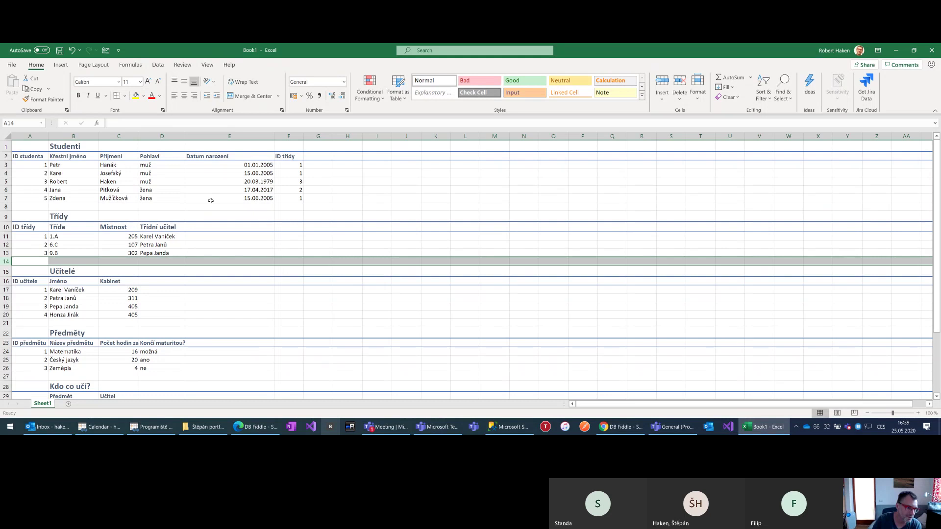
pyautogui.rightClick(7, 262)
pyautogui.click(48, 173)
pyautogui.write('4')
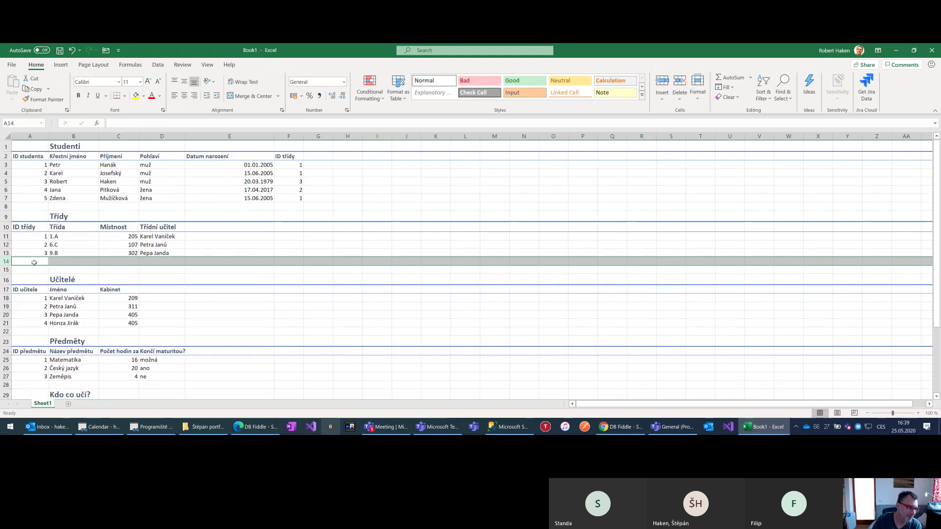
pyautogui.press('Return')
pyautogui.press('Up')
pyautogui.press('Right')
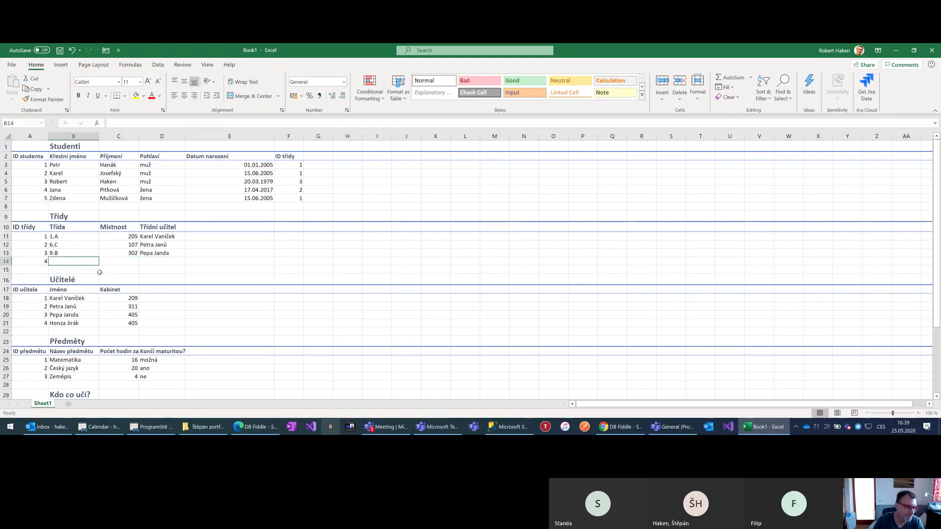
# Fill the new class as 1.A, room 203, with the fourth teacher as class teacher
pyautogui.write('1.A')
pyautogui.press('Tab')
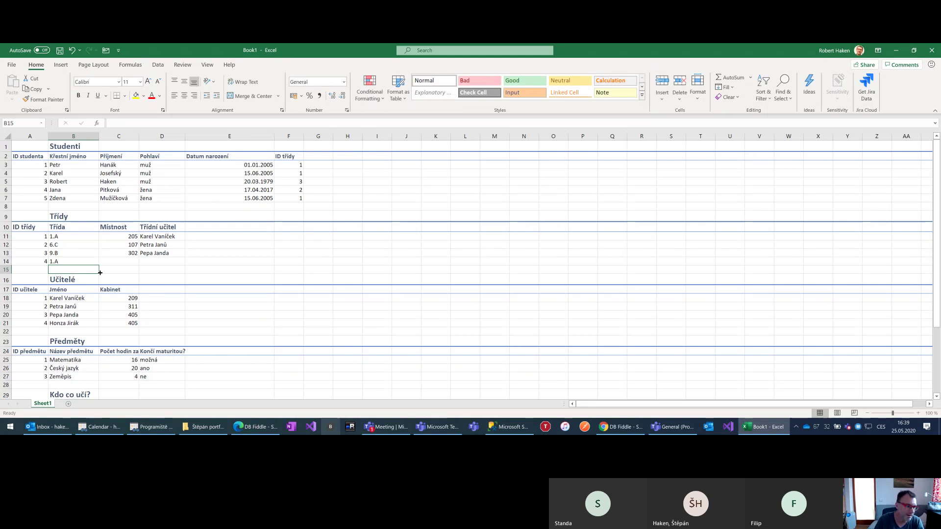
pyautogui.write('20')
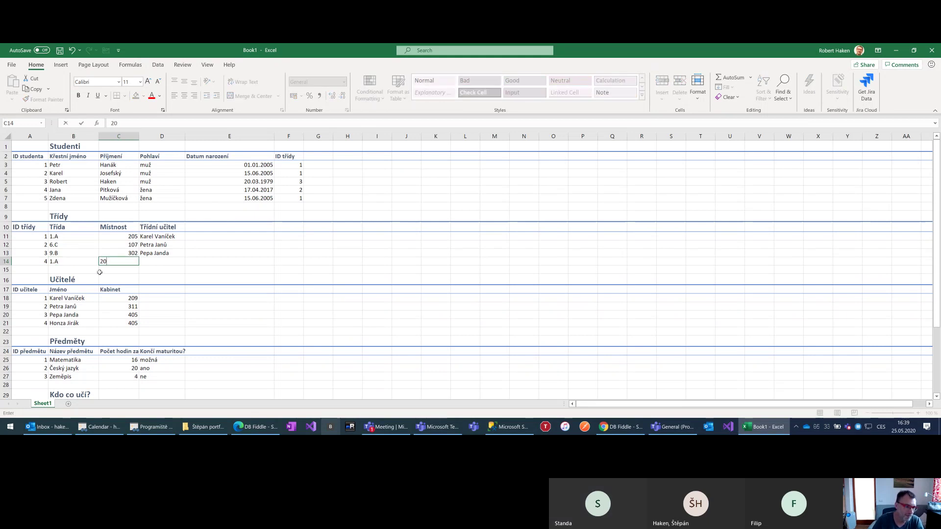
pyautogui.write('3')
pyautogui.press('Tab')
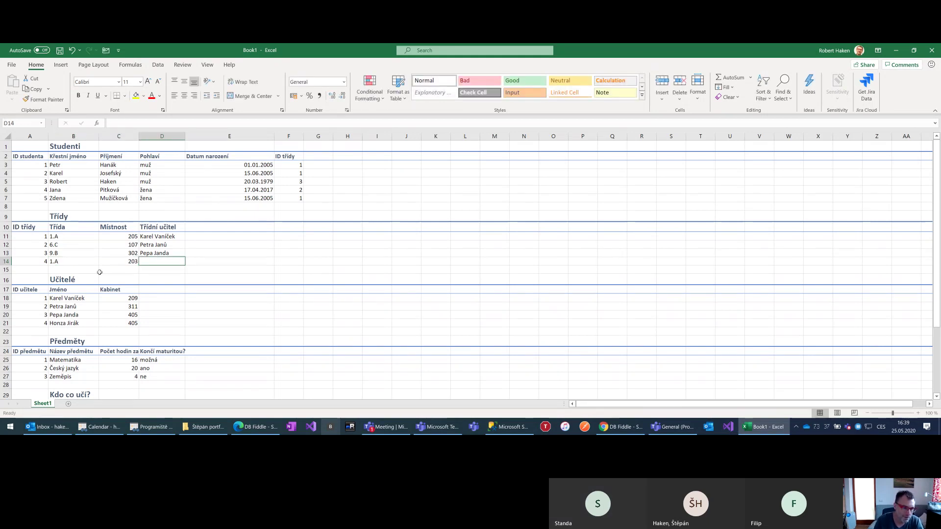
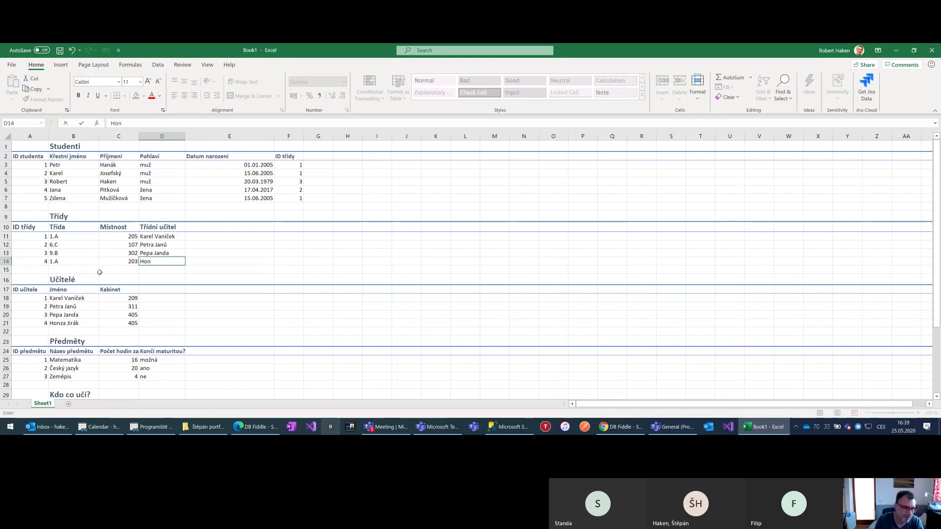
pyautogui.press('Return')
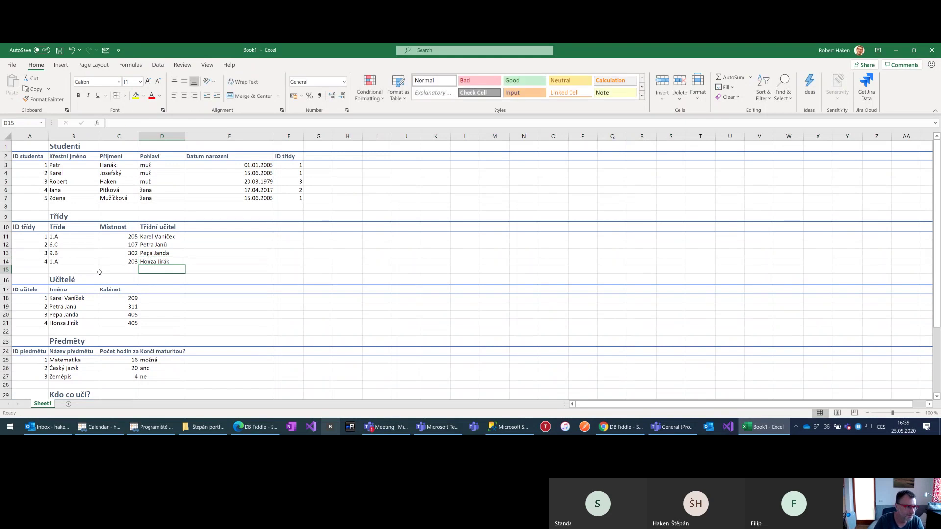
pyautogui.click(58, 237)
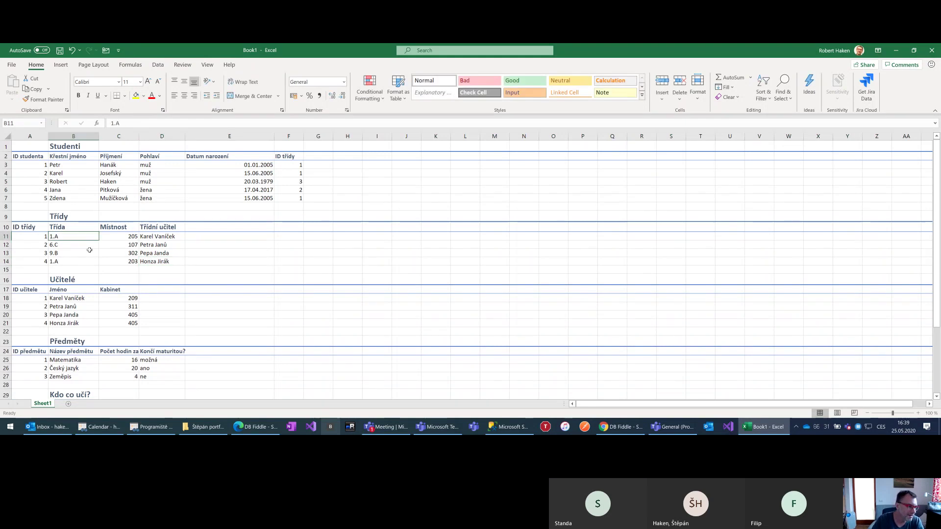
# Rename classes 1.A, 6.C and 9.B to 2.A, 7.C and 10.B (do háje)
pyautogui.press('F2')
pyautogui.press('Home')
pyautogui.press('Delete')
pyautogui.write('2')
pyautogui.press('Return')
pyautogui.press('F2')
pyautogui.press('Home')
pyautogui.press('Delete')
pyautogui.write('7')
pyautogui.press('Return')
pyautogui.press('F2')
pyautogui.press('Home')
pyautogui.press('Delete')
pyautogui.write('10.B')
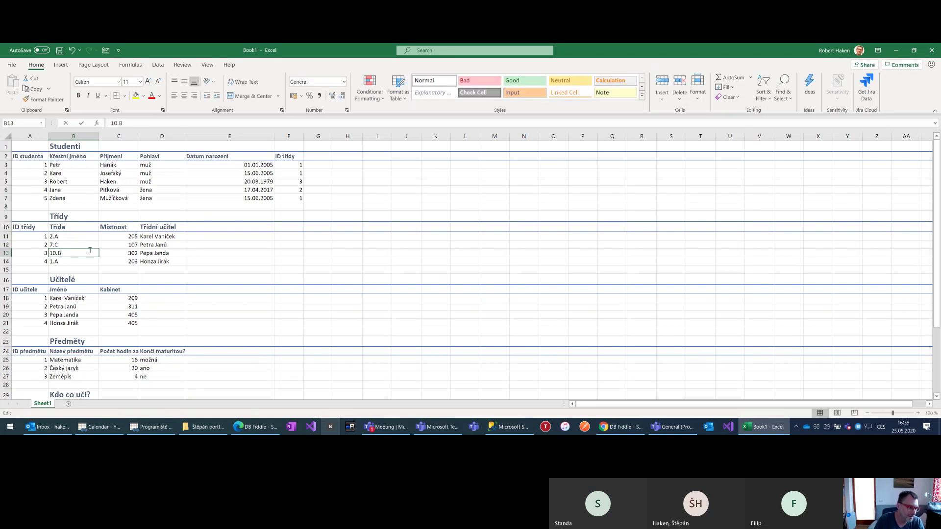
pyautogui.write(' (do háje)')
pyautogui.press('Return')
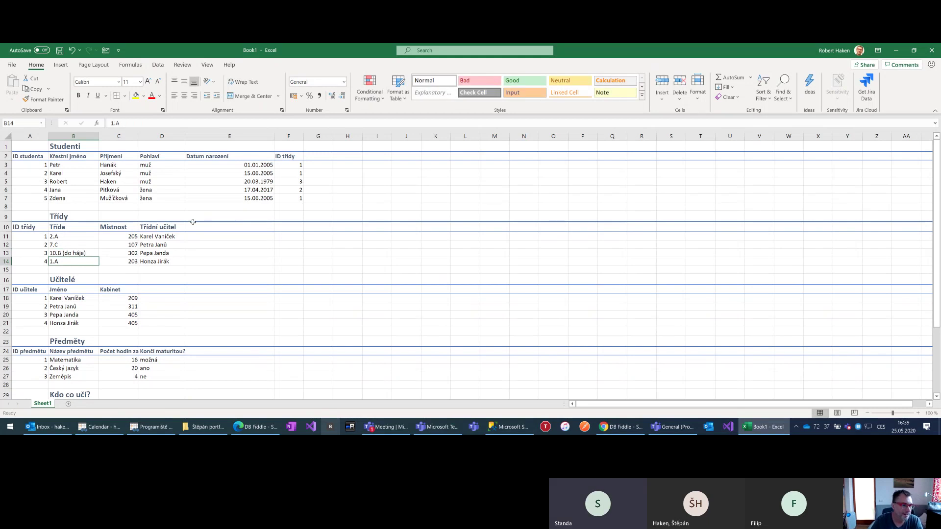
# Insert a blank row 8 in the Studenti table with student ID 6 and a first name
pyautogui.click(10, 210)
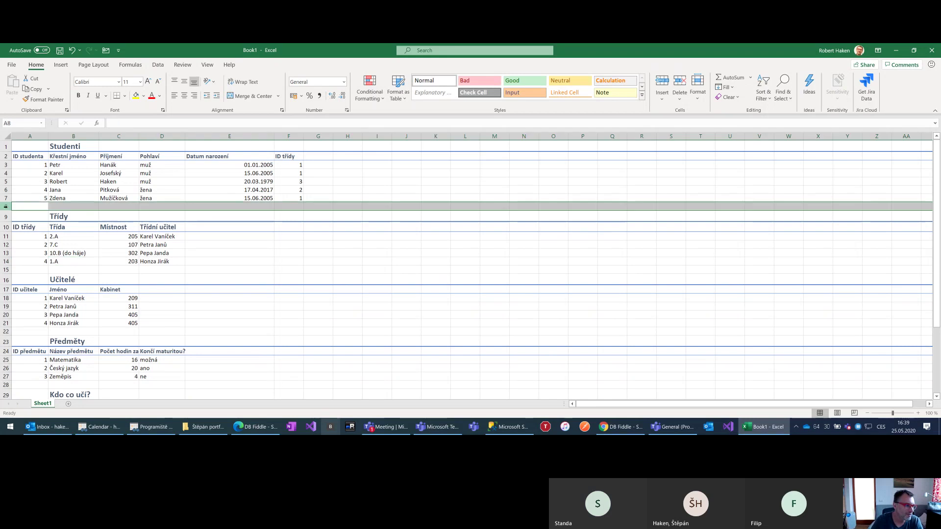
pyautogui.rightClick(10, 210)
pyautogui.click(29, 282)
pyautogui.click(37, 208)
pyautogui.write('6')
pyautogui.press('Tab')
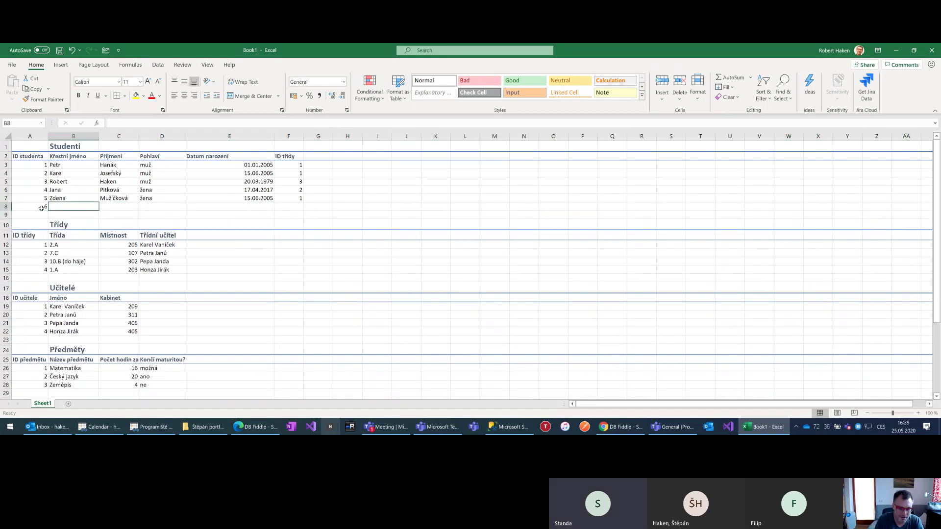
pyautogui.write('Karel')
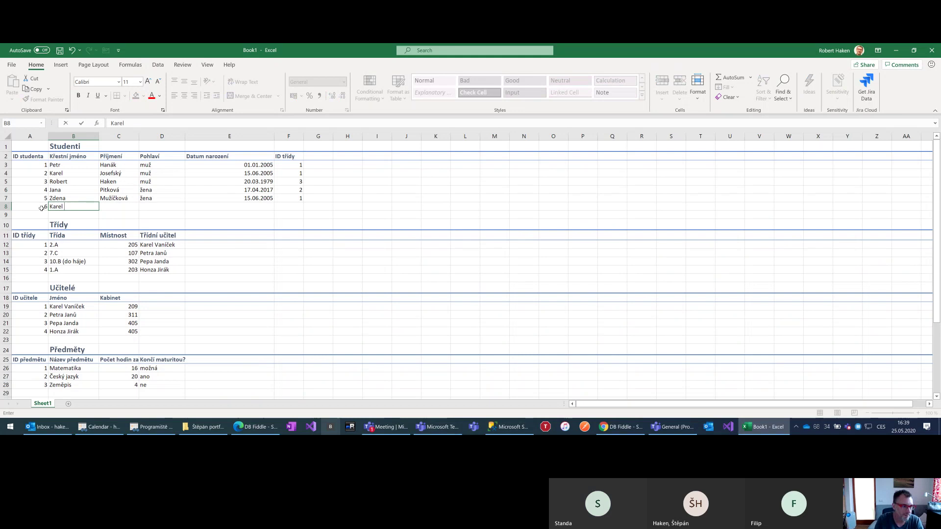
pyautogui.press('Tab')
# Enter the new student's surname and gender muž, correcting the surname
pyautogui.write('Poborský')
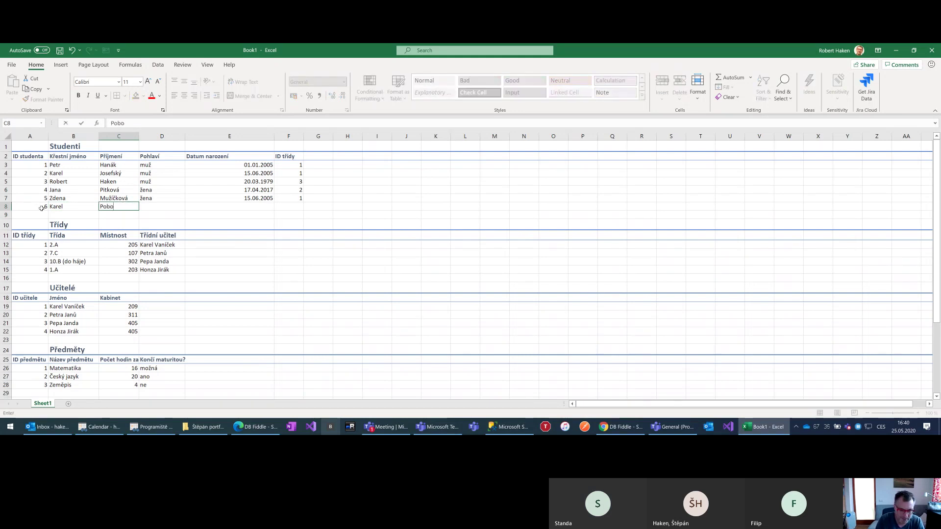
pyautogui.press('Tab')
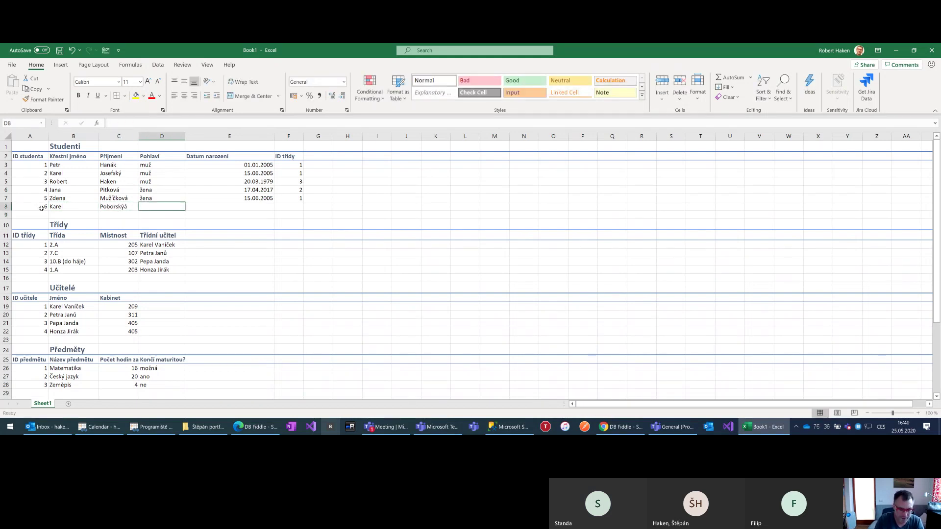
pyautogui.write('muž')
pyautogui.press('Tab')
pyautogui.press('Left')
pyautogui.press('Left')
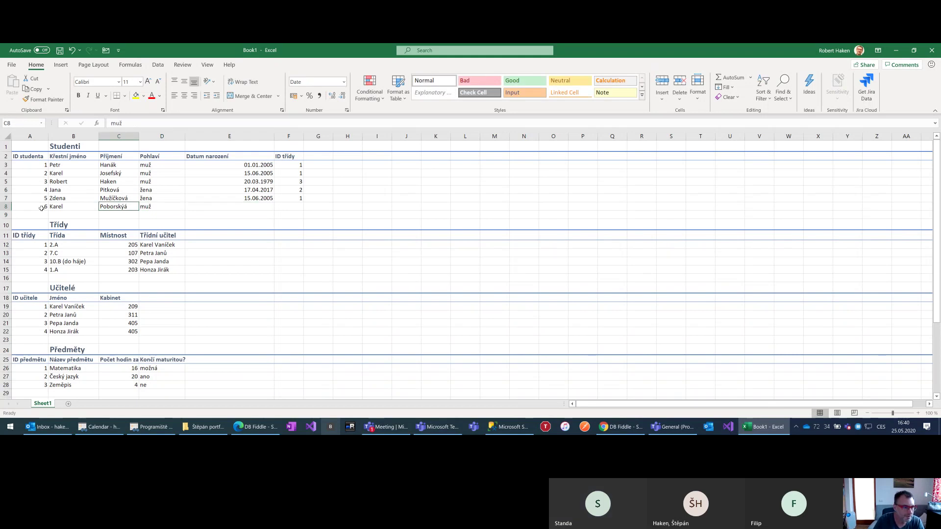
pyautogui.write('Poborský')
pyautogui.press('Tab')
pyautogui.press('Tab')
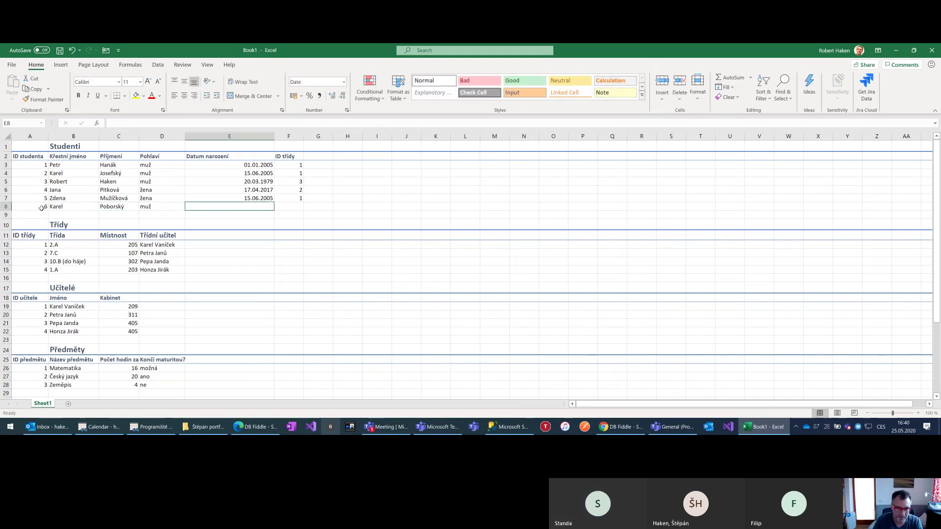
pyautogui.write('15.06.2004')
pyautogui.press('Tab')
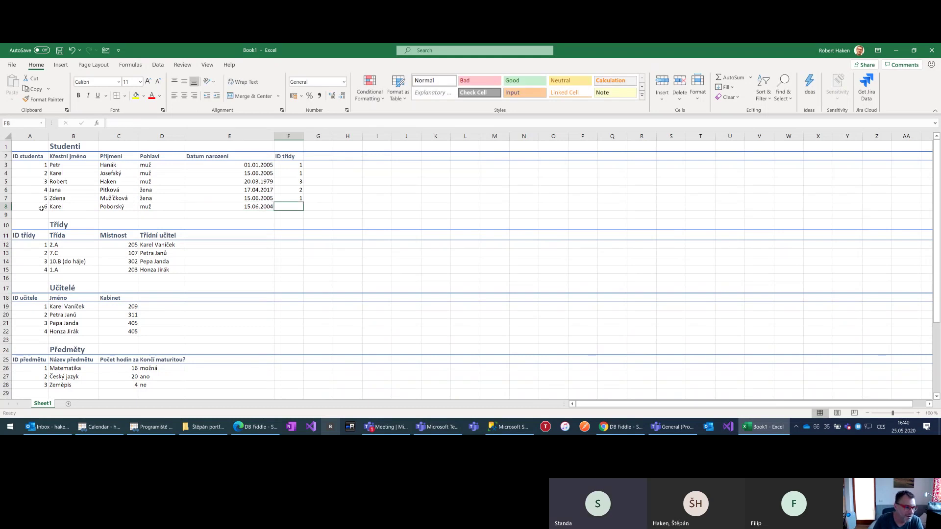
pyautogui.write('4')
pyautogui.click(42, 270)
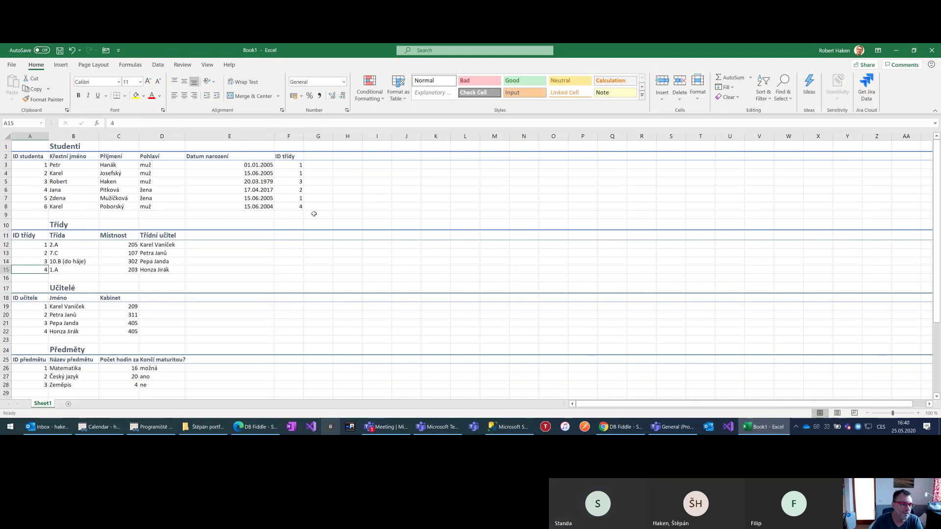
pyautogui.click(57, 271)
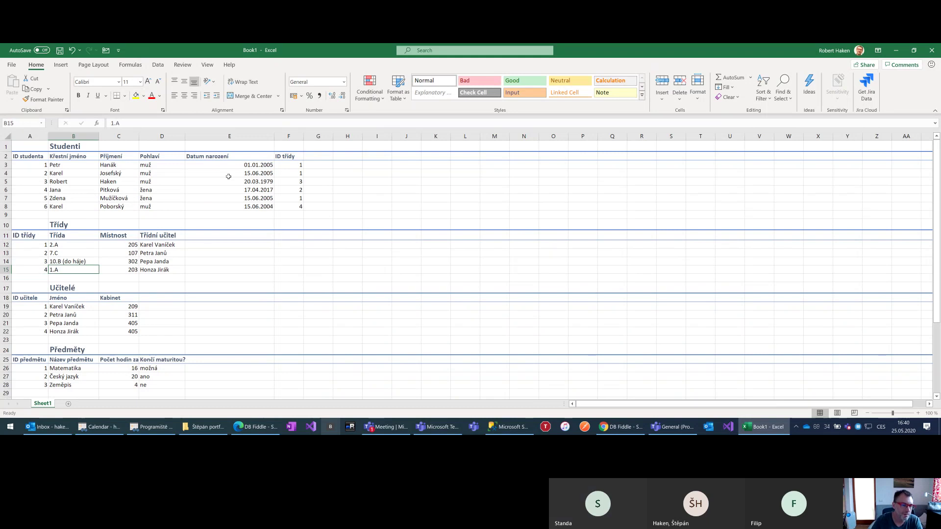
pyautogui.scroll(-2, 125, 344)
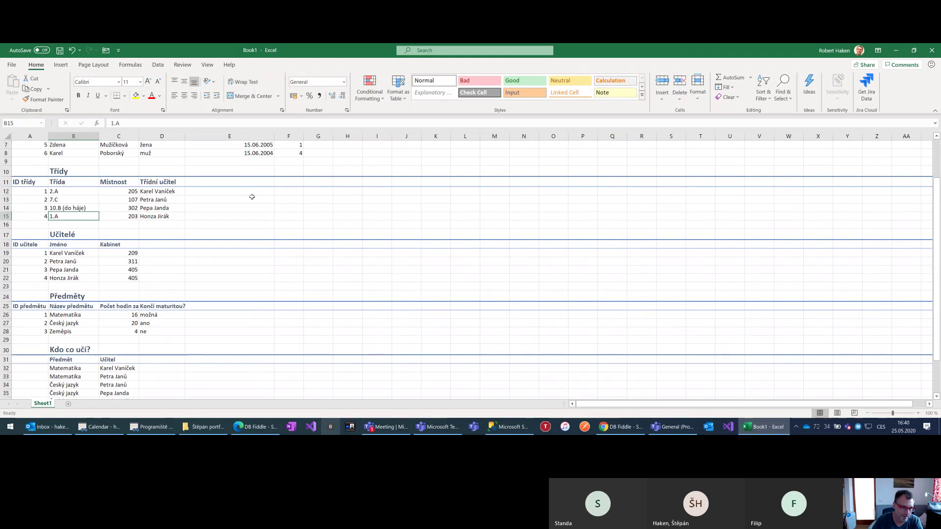
pyautogui.scroll(2, 269, 190)
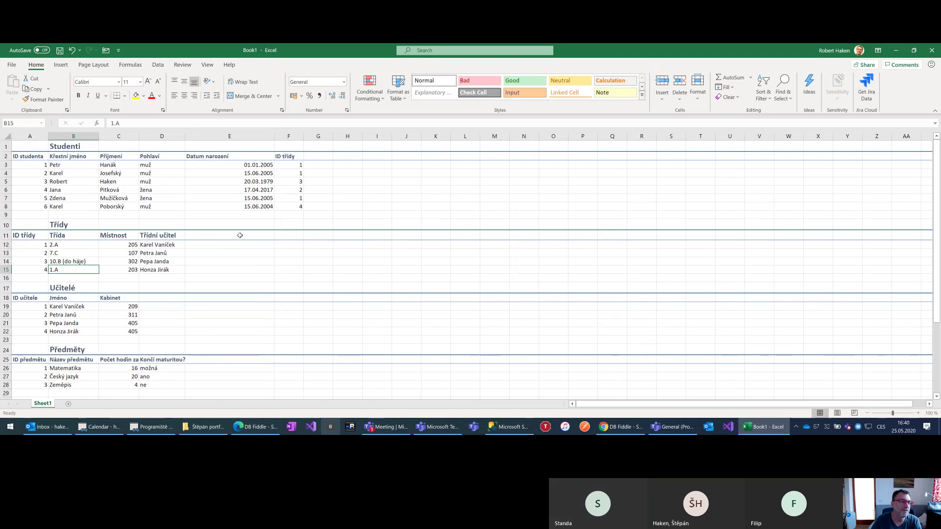
pyautogui.scroll(-1, 228, 231)
pyautogui.scroll(1, 226, 237)
pyautogui.click(156, 238)
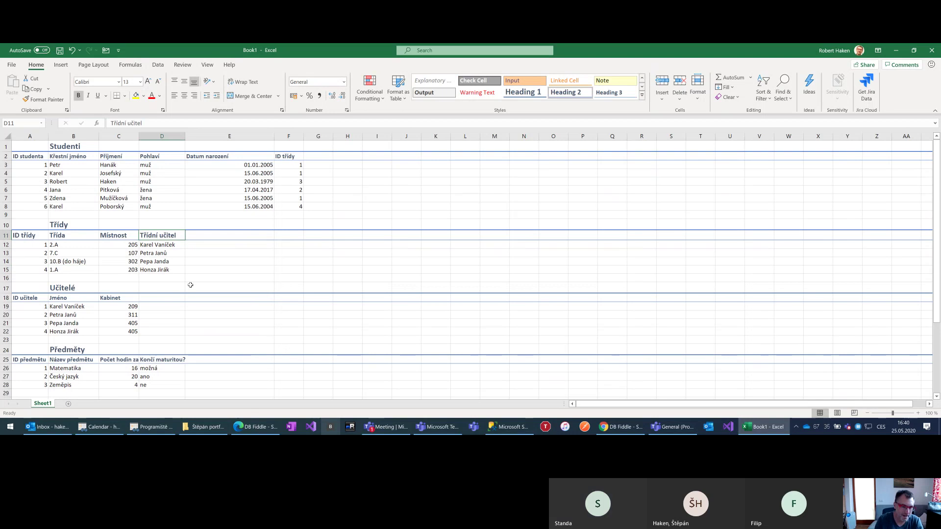
# Head column D11 of the Třídy table 'ID učitele'
pyautogui.write('ID učitele')
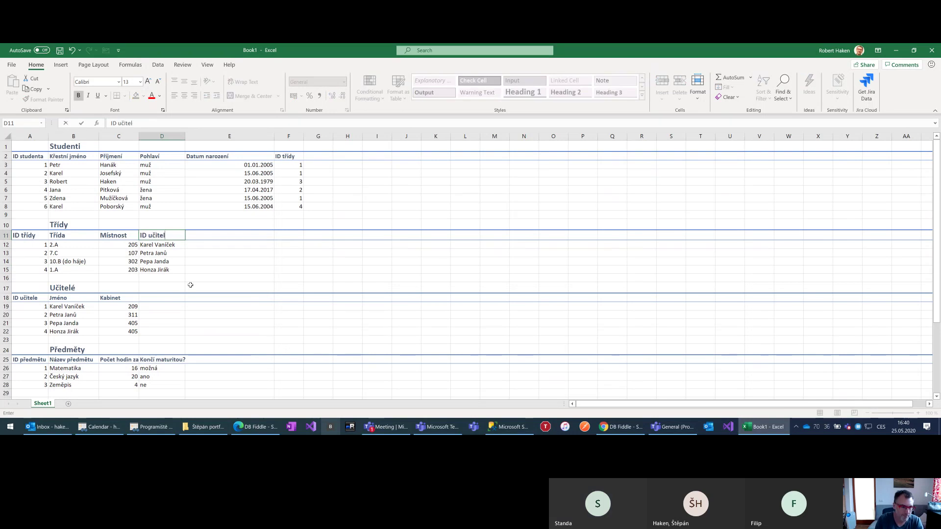
pyautogui.press('Return')
pyautogui.click(43, 306)
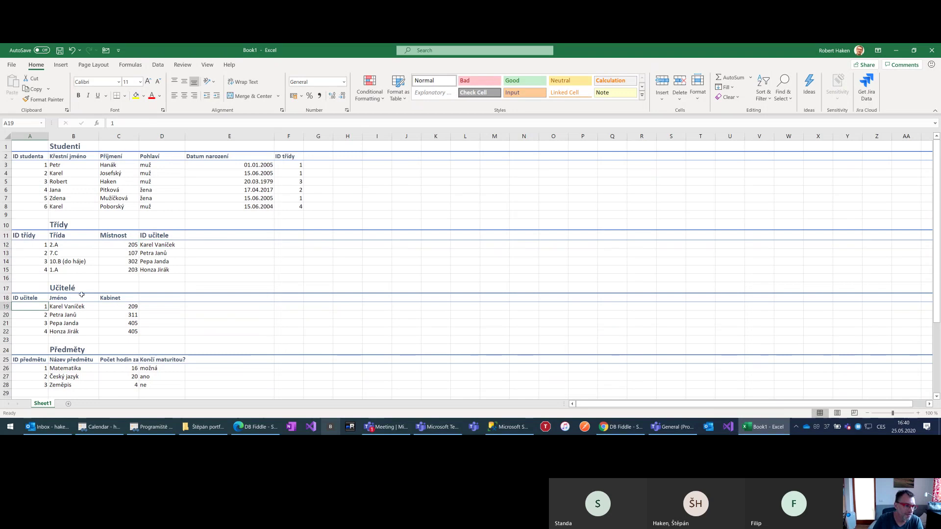
# Enter teacher IDs 1, 2, 3 and 4 for classes 2.A, 7.C, 10.B and 1.A
pyautogui.click(161, 245)
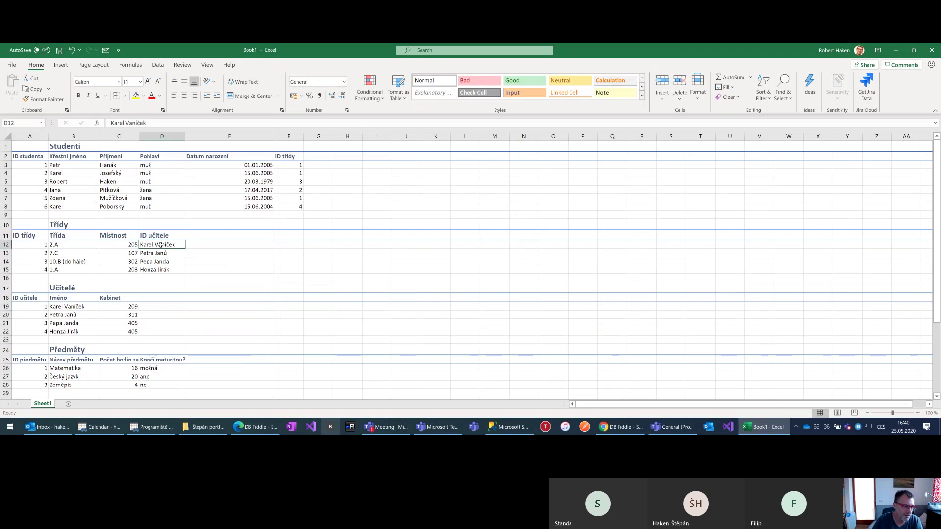
pyautogui.write('1')
pyautogui.press('Return')
pyautogui.write('2')
pyautogui.press('Return')
pyautogui.write('3')
pyautogui.press('Return')
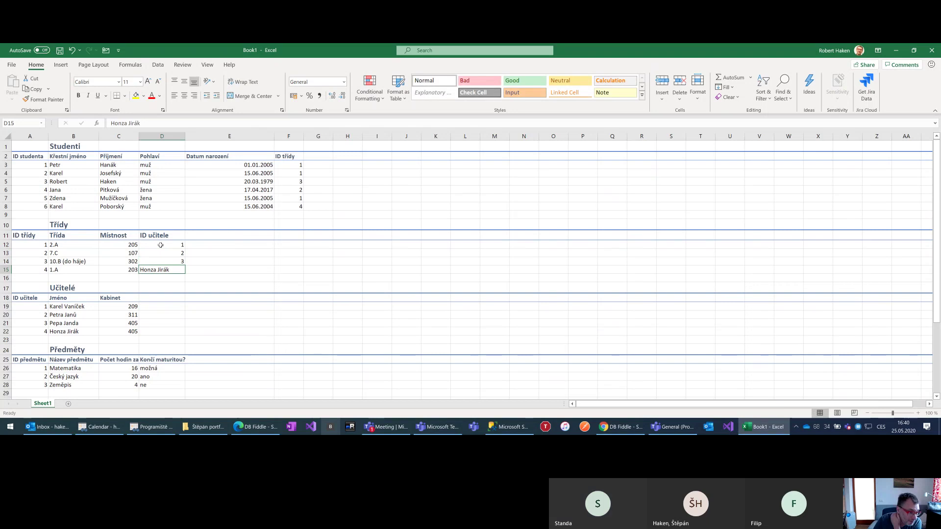
pyautogui.write('4')
pyautogui.press('Return')
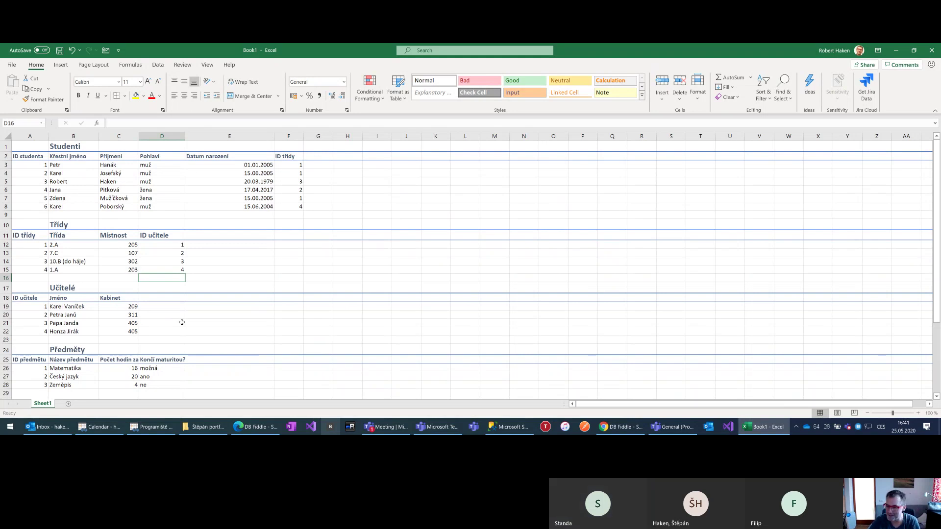
# Scroll down to bring the Kdo co učí? table into view
pyautogui.scroll(-2, 124, 277)
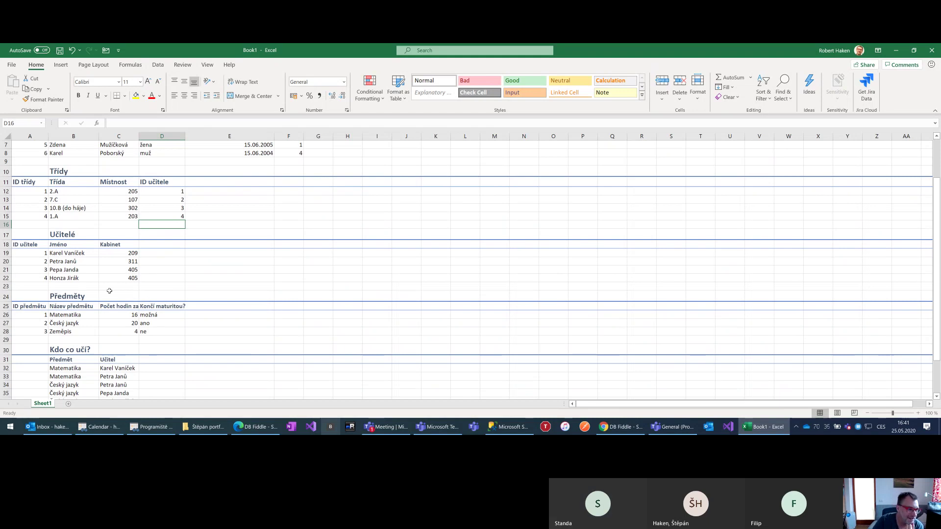
pyautogui.scroll(2, 109, 291)
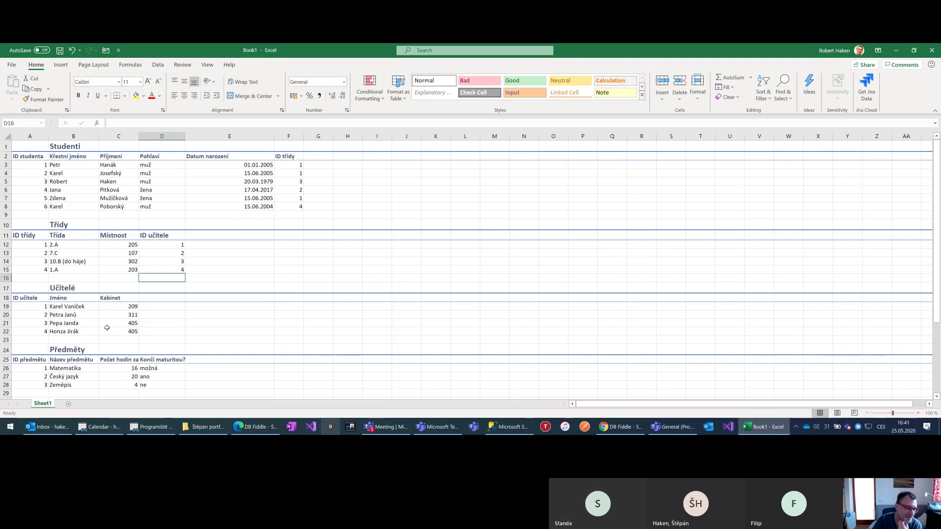
pyautogui.scroll(-2, 96, 321)
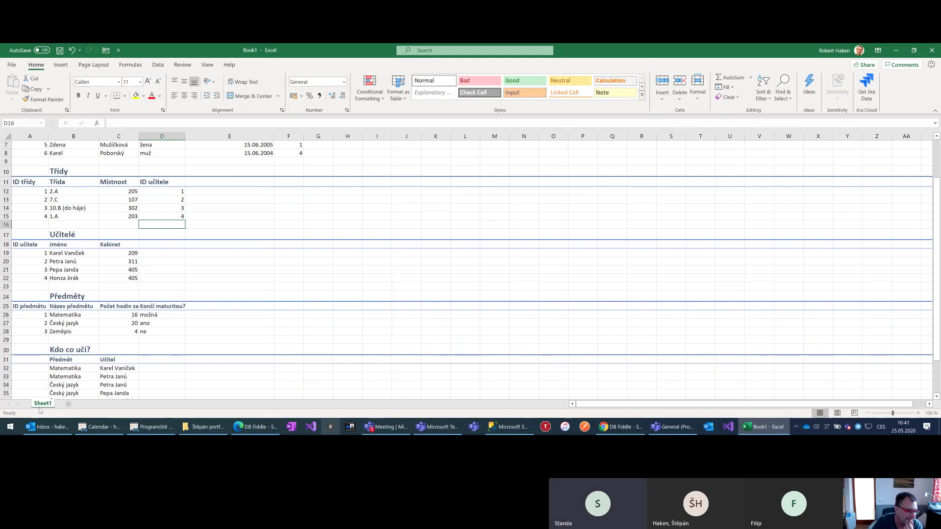
pyautogui.scroll(-3, 79, 362)
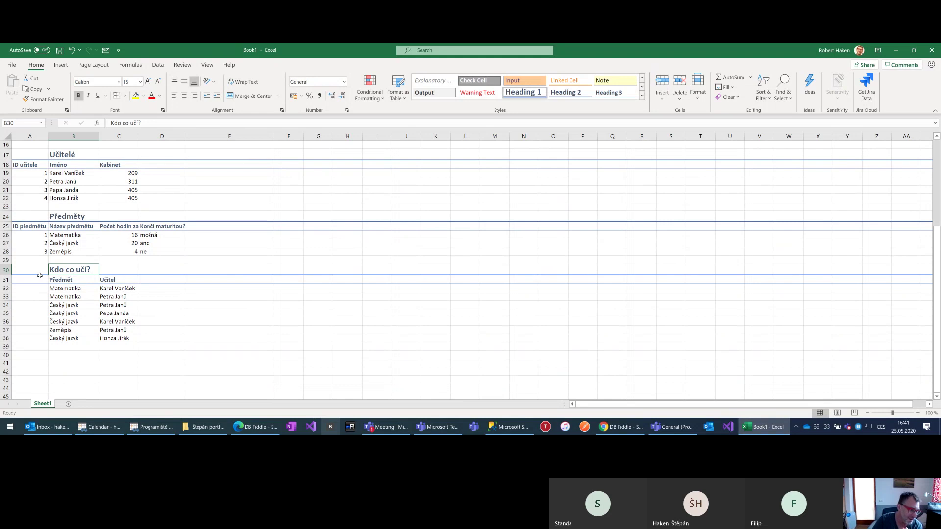
# Add the italic note 'vazební tabulka M:N' beside the Kdo co učí? title
pyautogui.press('Left')
pyautogui.press('Right')
pyautogui.press('Right')
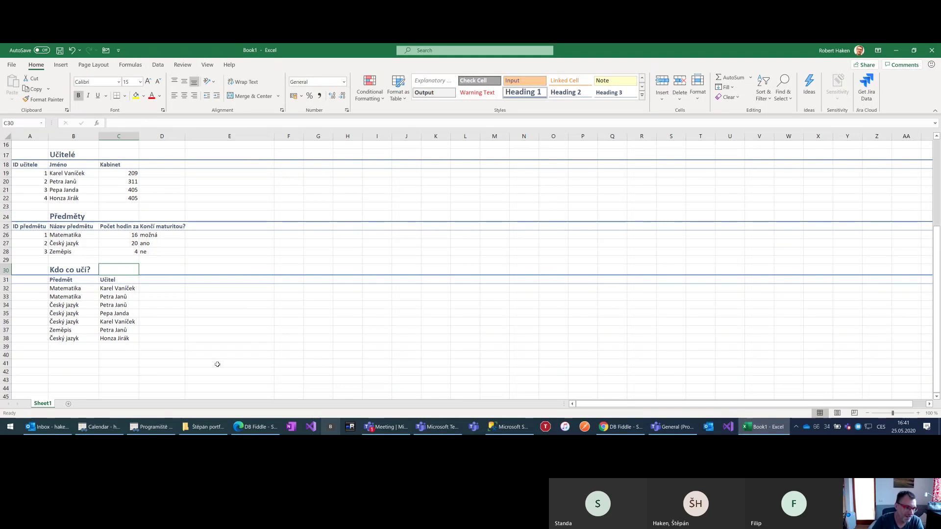
pyautogui.hotkey('ctrl', 'i')
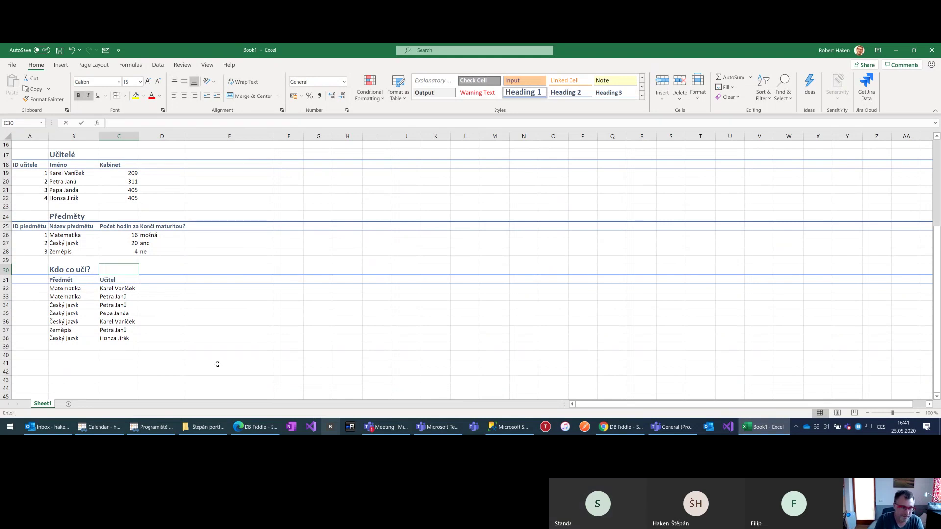
pyautogui.write('vazební')
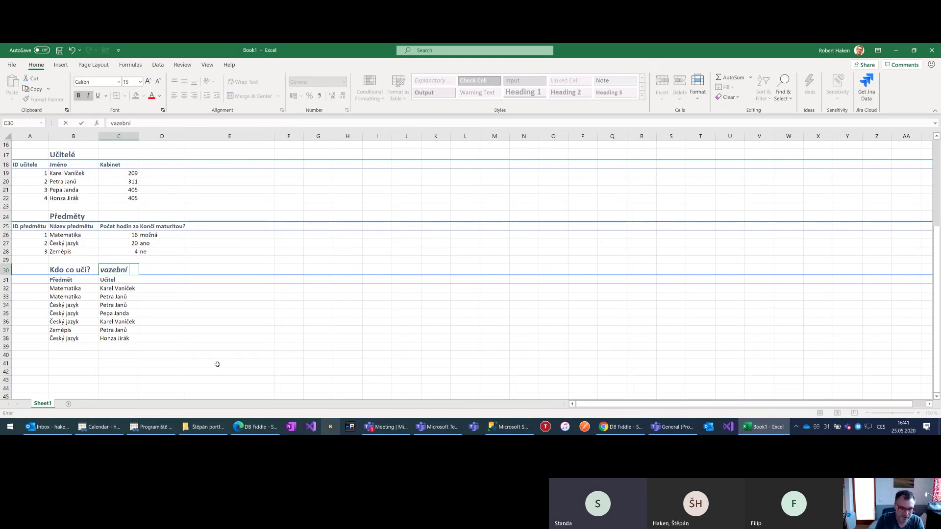
pyautogui.write(' tabulka M:N')
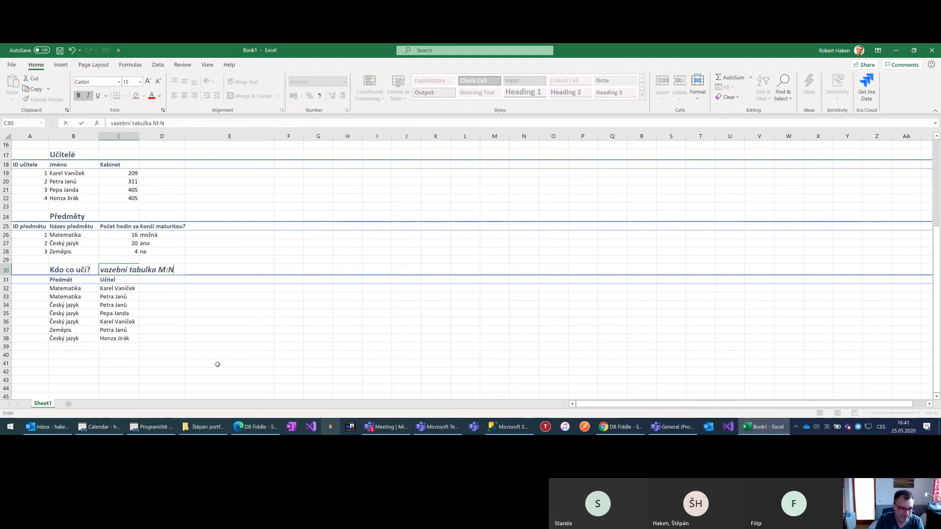
pyautogui.press('Return')
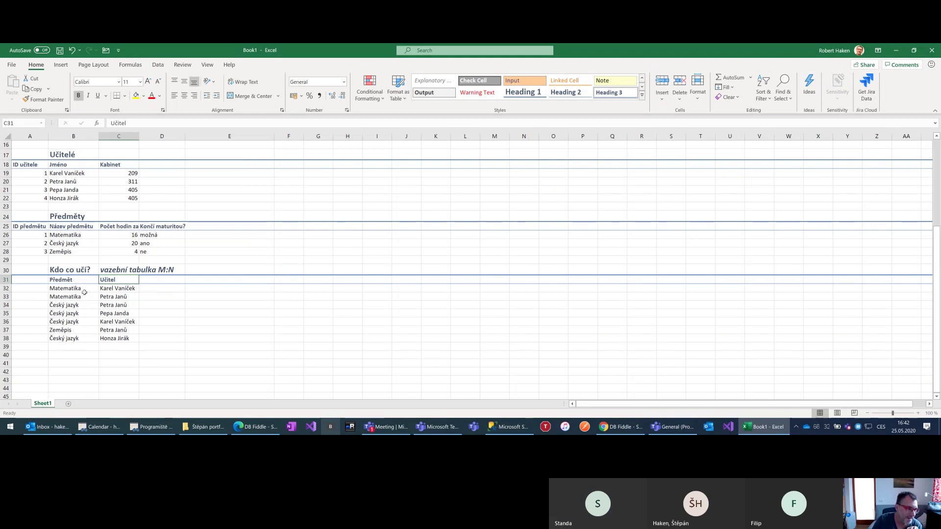
# Rename the link table headers to 'ID předme' and 'ID učitele'
pyautogui.click(84, 289)
pyautogui.click(82, 281)
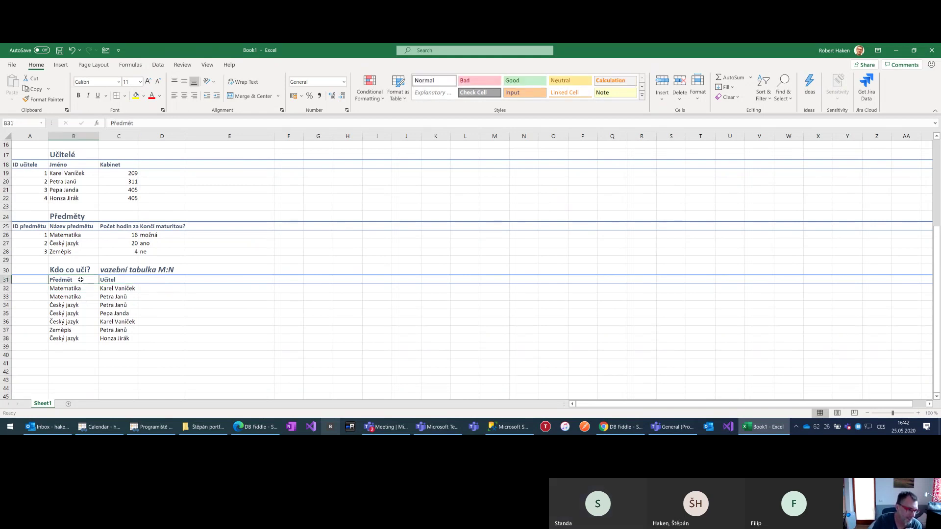
pyautogui.write('ID předme')
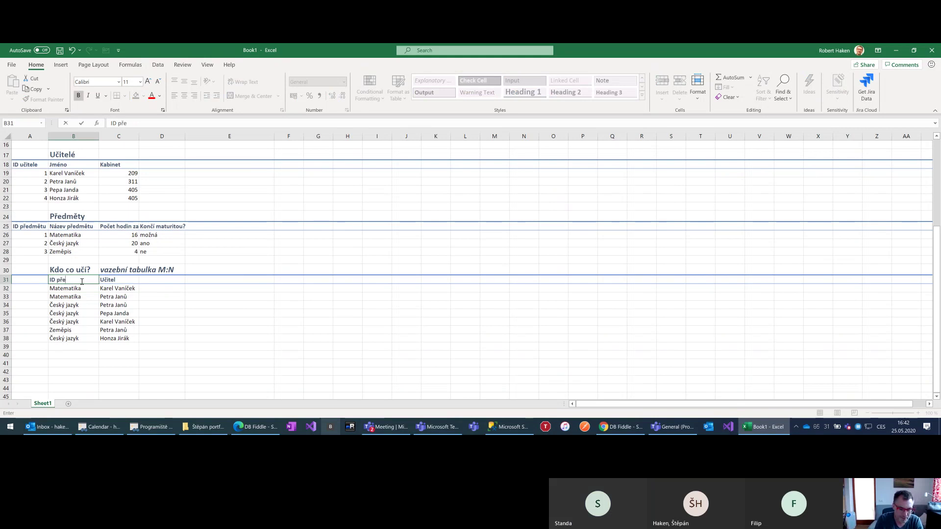
pyautogui.press('Tab')
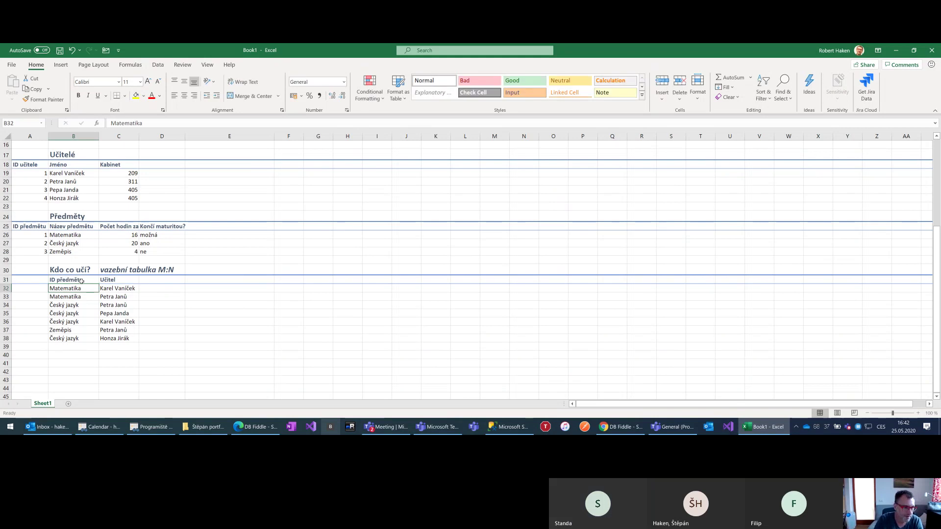
pyautogui.write('ID uči')
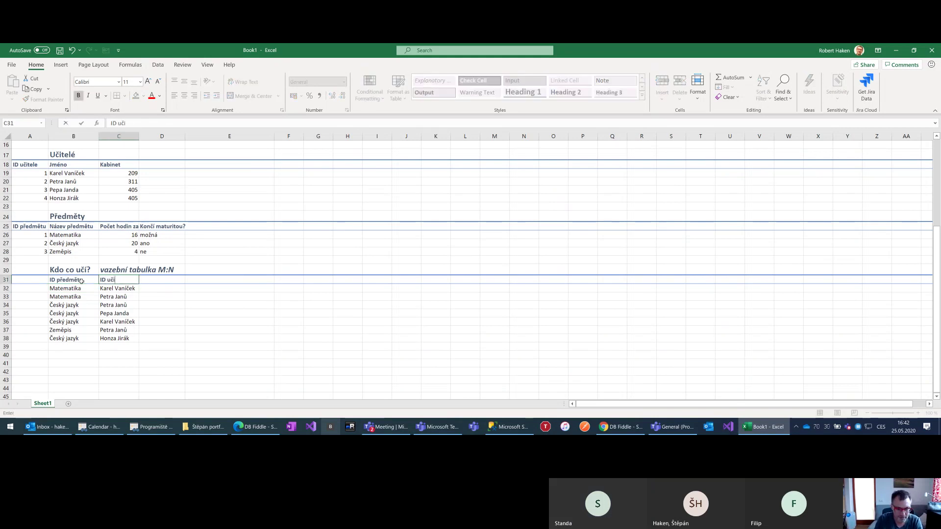
pyautogui.write('tele')
pyautogui.press('Return')
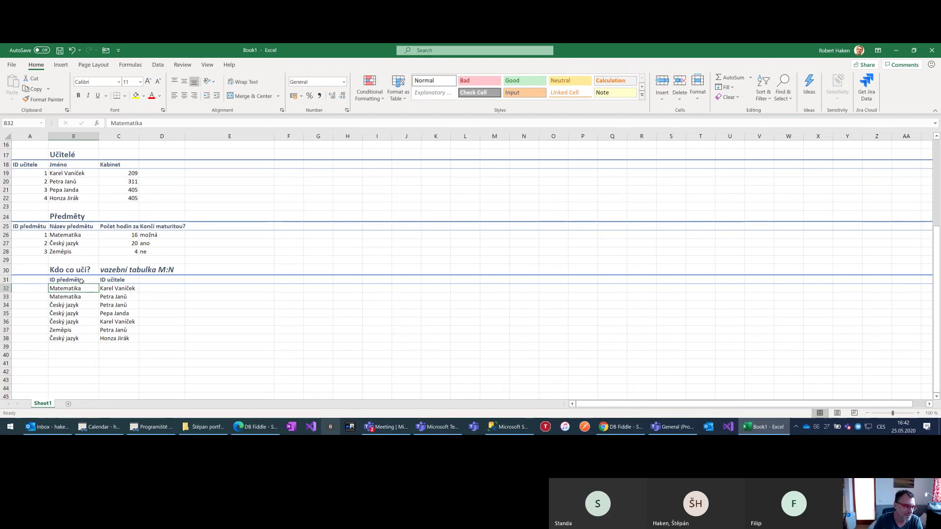
# Replace the subject names in column B with subject IDs 1, 2 and 3
pyautogui.write('1')
pyautogui.press('Return')
pyautogui.write('1')
pyautogui.press('Return')
pyautogui.press('Return')
pyautogui.press('Up')
pyautogui.write('2')
pyautogui.press('Return')
pyautogui.write('2')
pyautogui.press('Return')
pyautogui.write('2')
pyautogui.press('Return')
pyautogui.press('Return')
pyautogui.write('2')
pyautogui.press('Return')
pyautogui.press('Up')
pyautogui.press('Up')
pyautogui.write('3')
pyautogui.press('Return')
pyautogui.press('Up')
# Replace the teacher names in C32 and C33 with teacher IDs 1 and 2
pyautogui.press('Right')
pyautogui.press('Up')
pyautogui.press('Up')
pyautogui.press('Up')
pyautogui.press('Up')
pyautogui.press('Up')
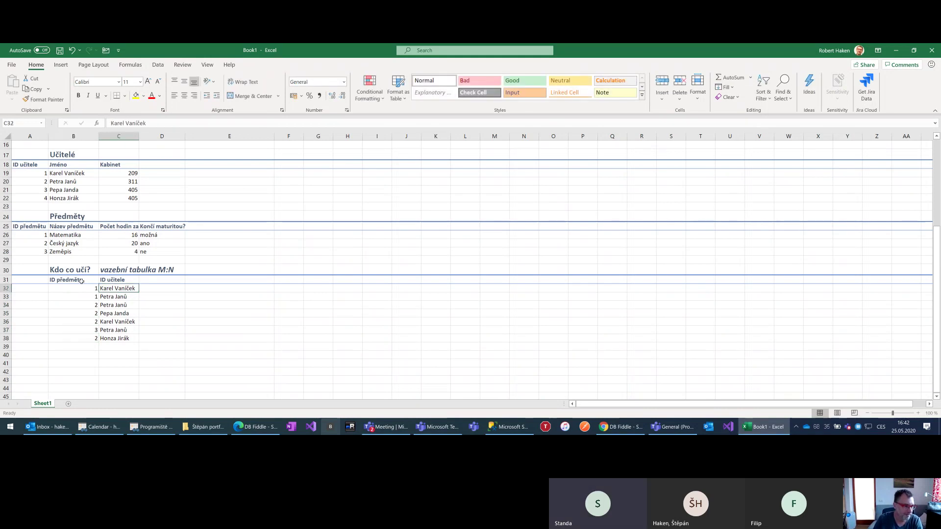
pyautogui.write('1')
pyautogui.press('Return')
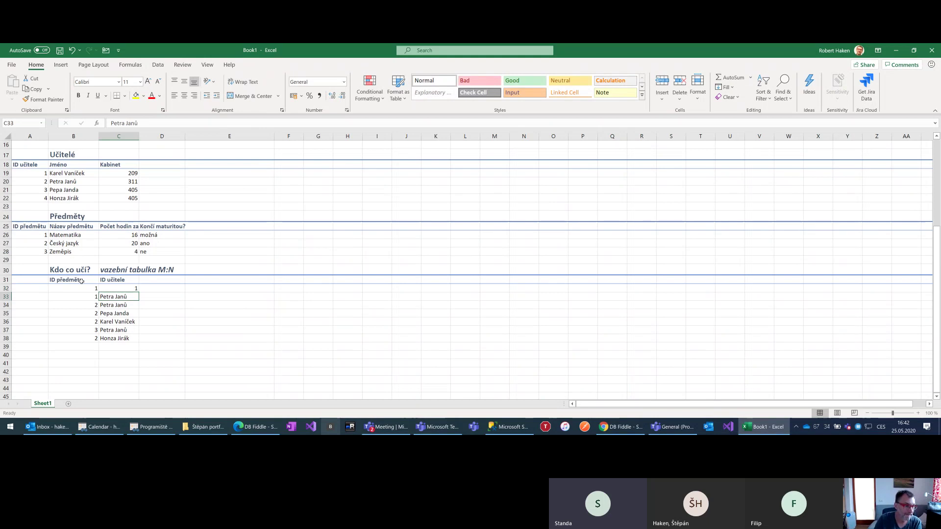
pyautogui.write('2')
pyautogui.press('Return')
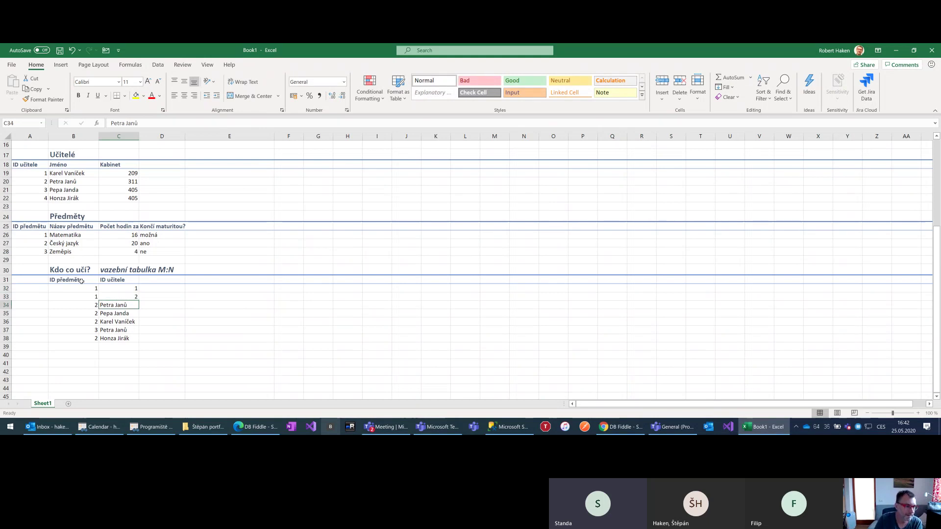
# Fill C34–C38 with teacher IDs 2, 3, 1, 2 and 4
pyautogui.moveTo(43, 234); pyautogui.dragTo(73, 251)
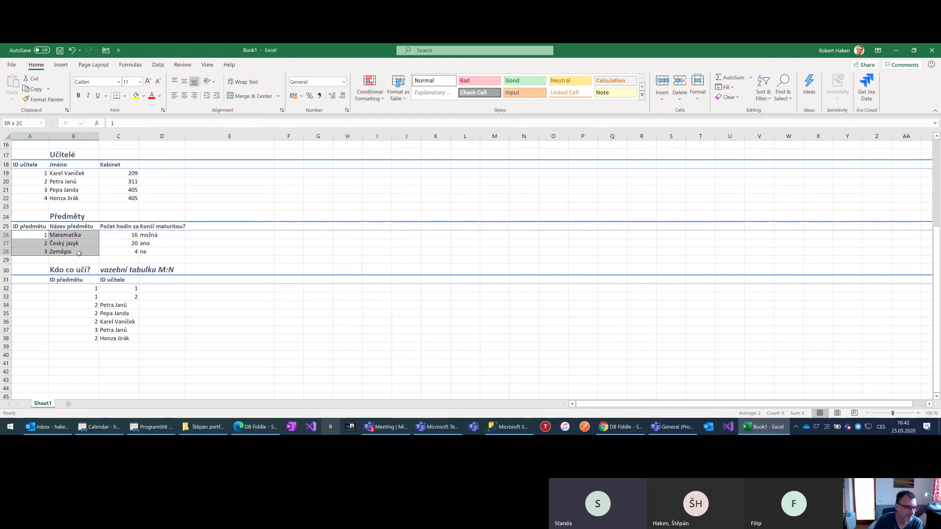
pyautogui.click(120, 304)
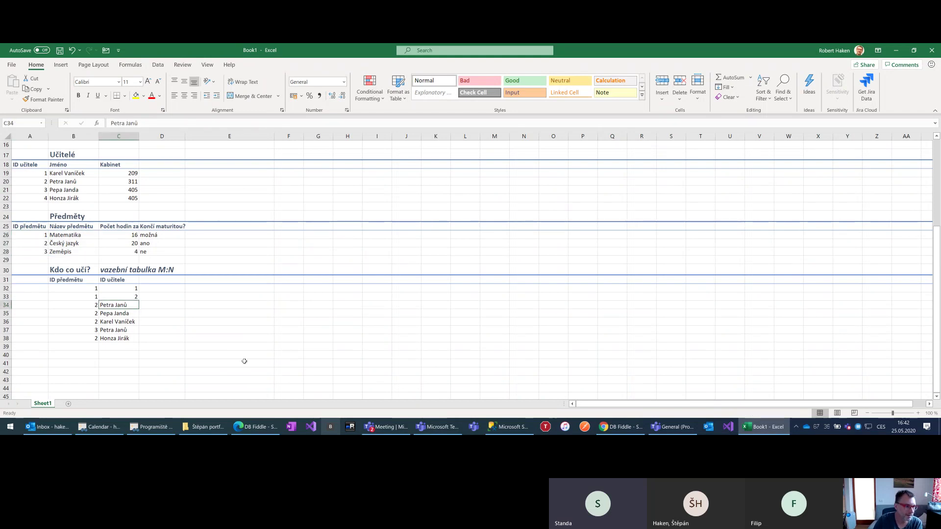
pyautogui.write('2')
pyautogui.press('Return')
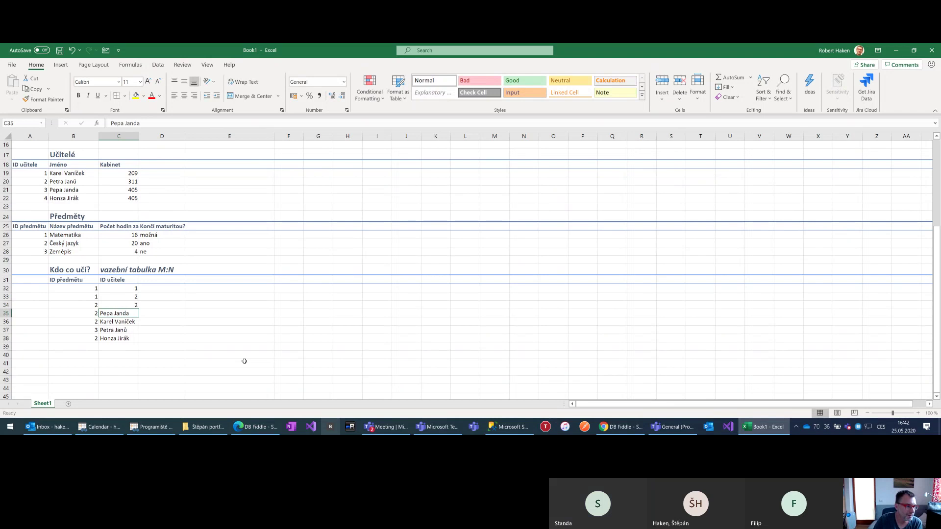
pyautogui.write('3')
pyautogui.press('Return')
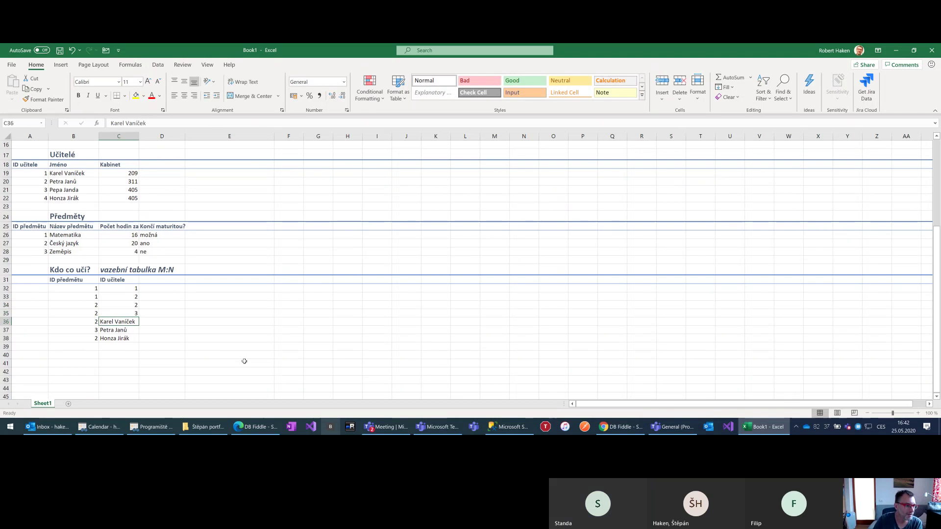
pyautogui.write('1')
pyautogui.press('Return')
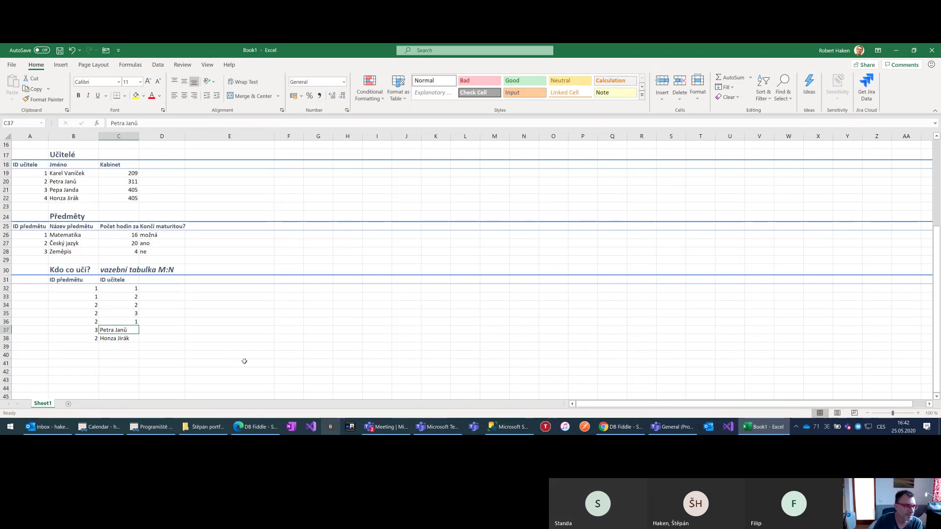
pyautogui.write('2')
pyautogui.press('Return')
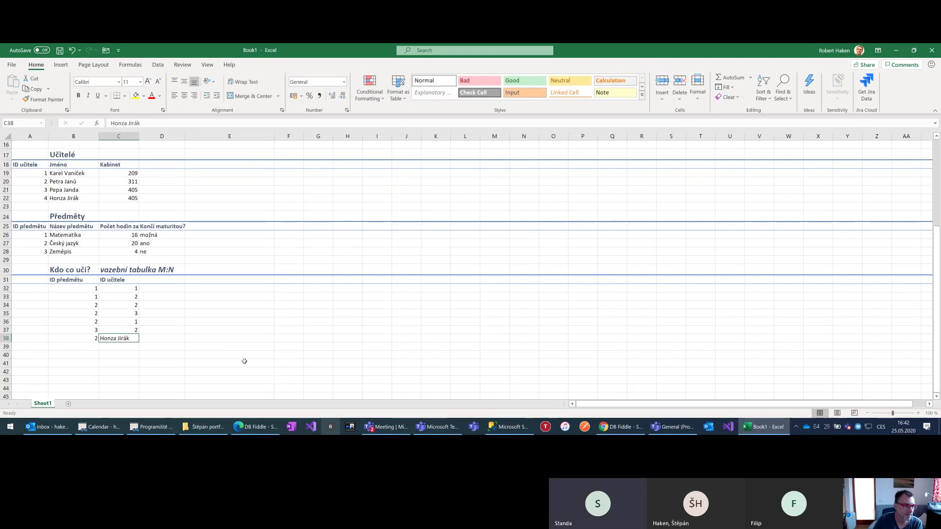
pyautogui.write('4')
pyautogui.press('Return')
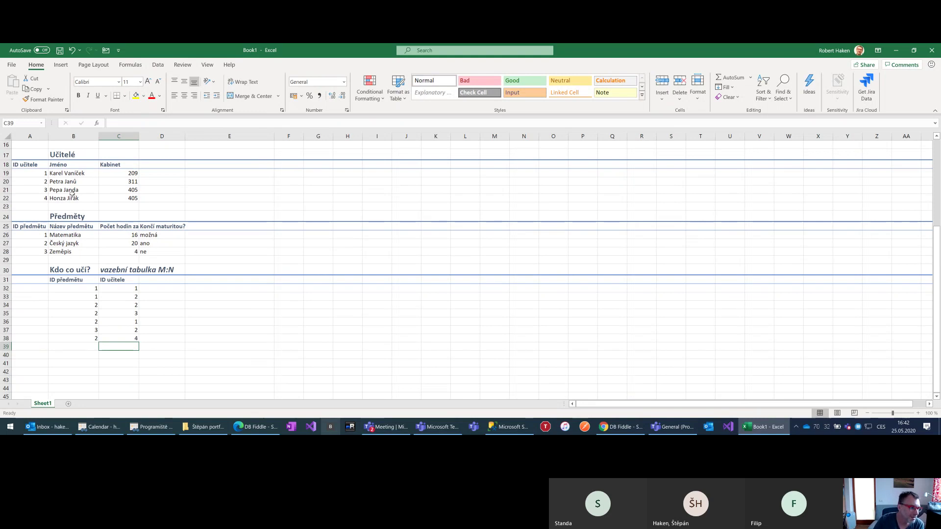
pyautogui.click(73, 181)
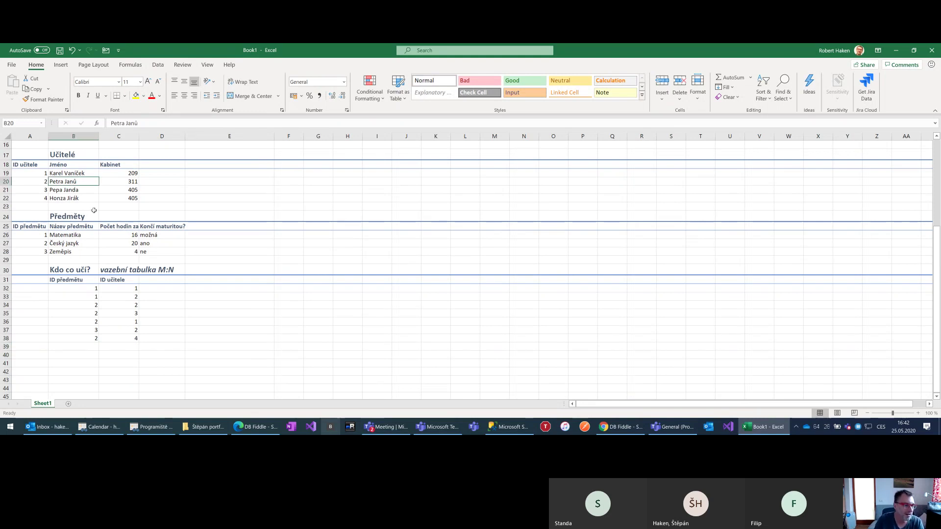
# Replace teacher 2's surname in cell B20 with the new surname
pyautogui.press('F2')
pyautogui.press('BackSpace')
pyautogui.press('BackSpace')
pyautogui.press('BackSpace')
pyautogui.press('BackSpace')
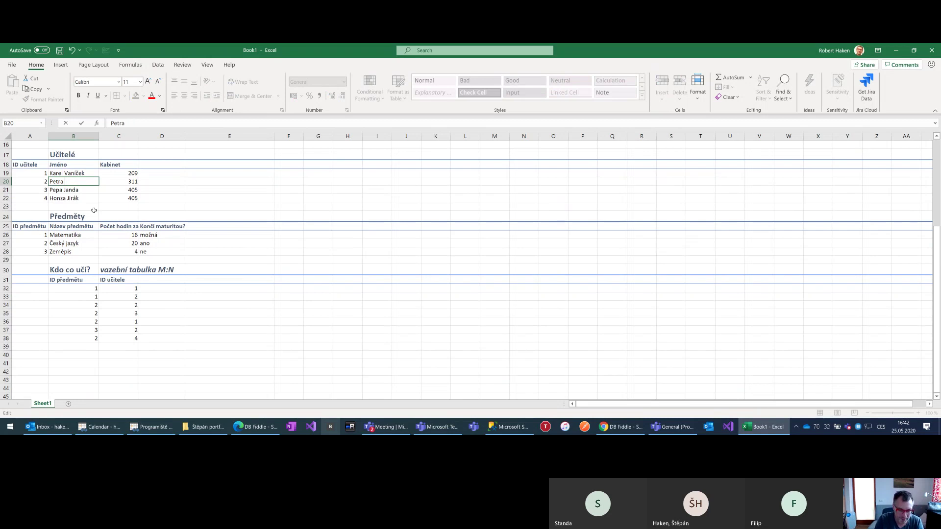
pyautogui.write('Karlová')
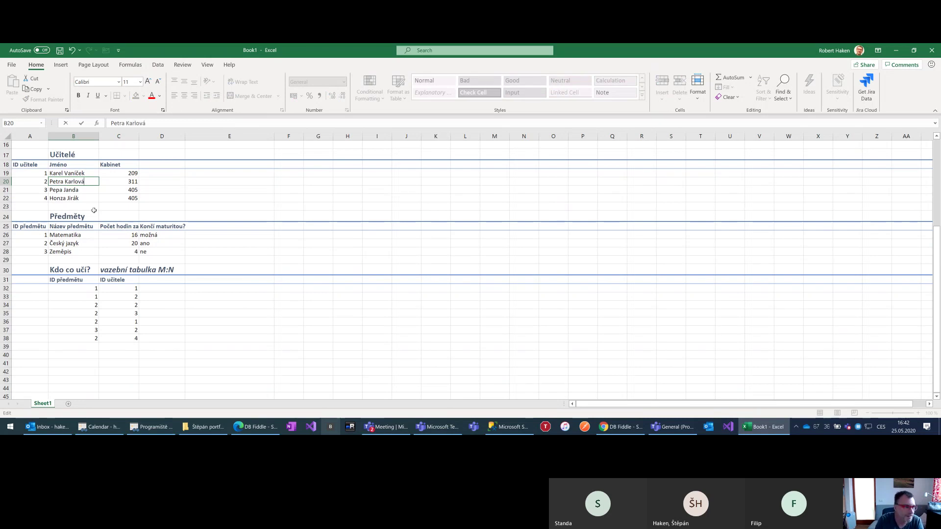
pyautogui.press('Return')
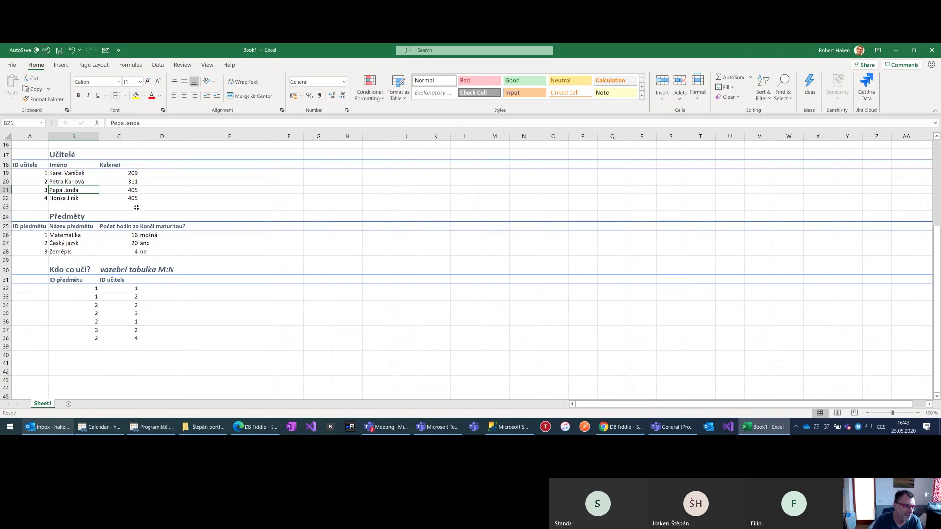
# Point out teacher IDs 3 and 2 in column A, then scroll back to the top
pyautogui.click(43, 191)
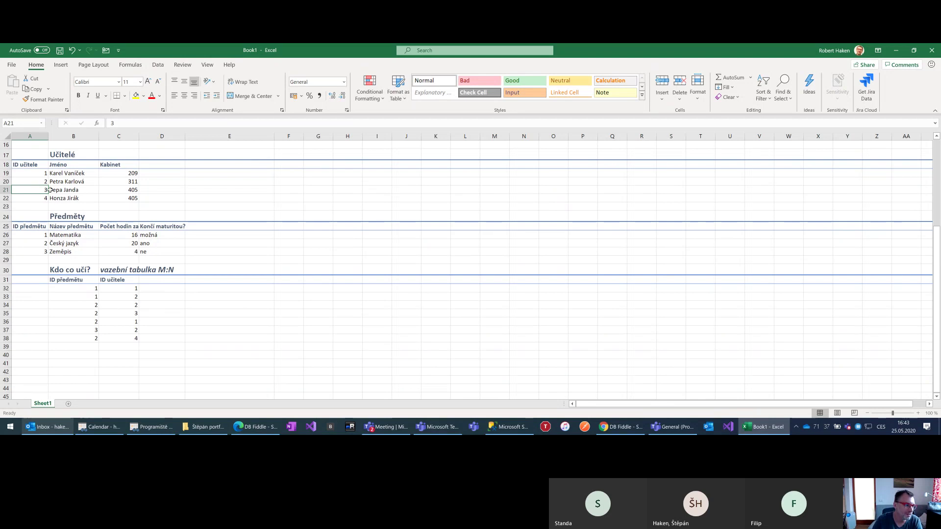
pyautogui.click(40, 181)
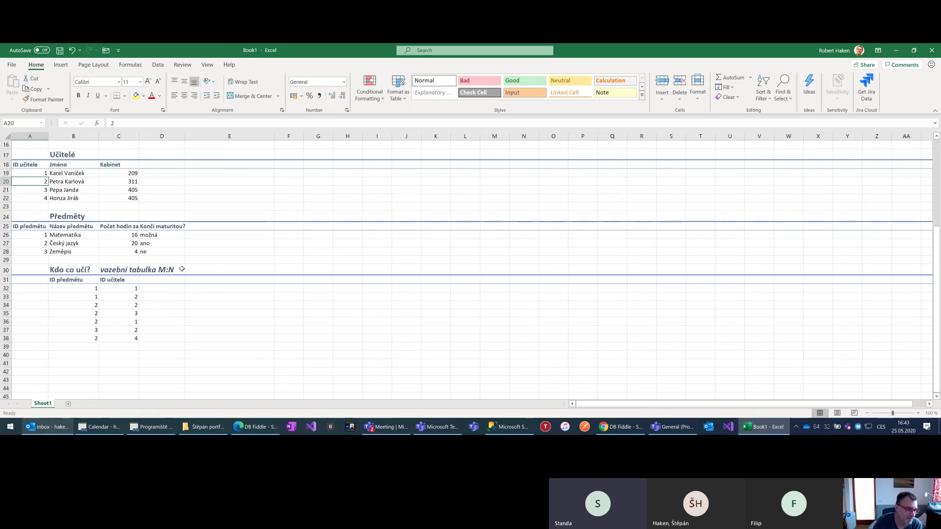
pyautogui.scroll(3, 181, 270)
pyautogui.scroll(2, 95, 331)
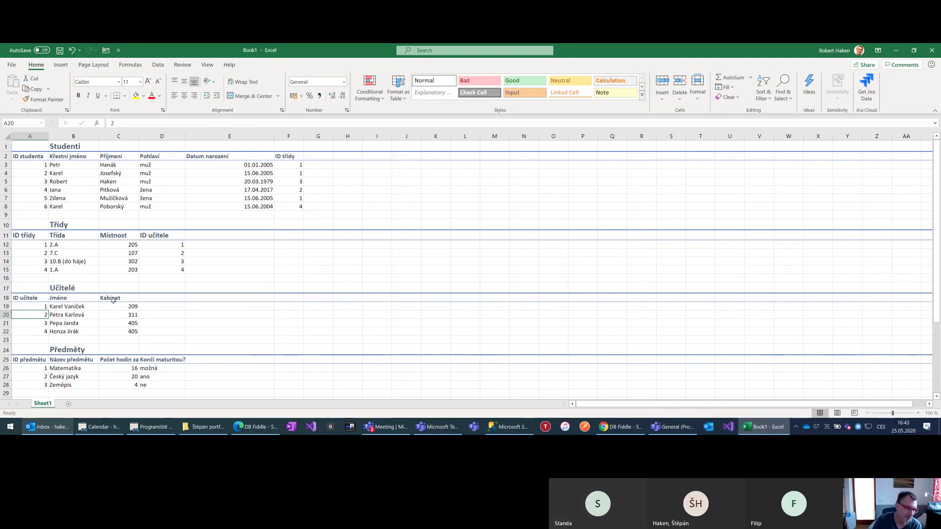
pyautogui.click(83, 316)
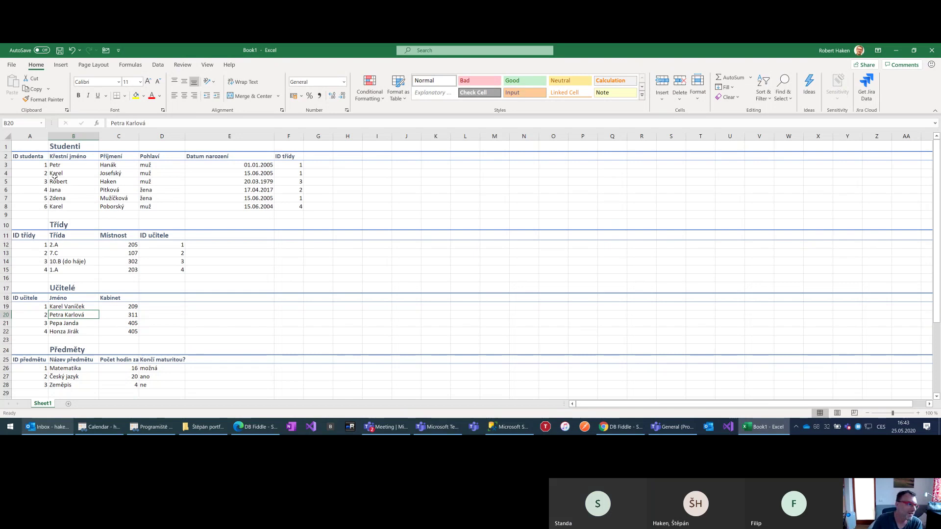
pyautogui.moveTo(35, 157); pyautogui.dragTo(33, 208)
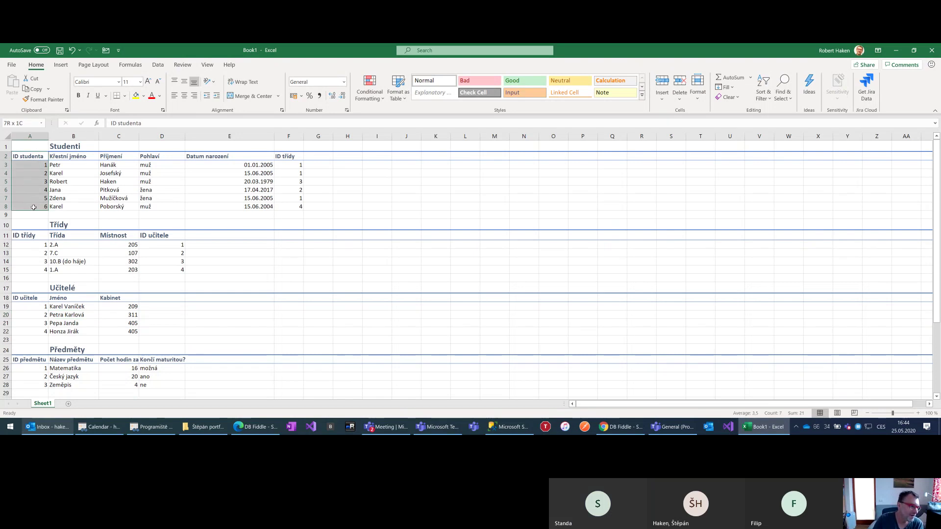
# Label cell A1 above ID studenta 'primární klíč' at font size 10
pyautogui.click(33, 208)
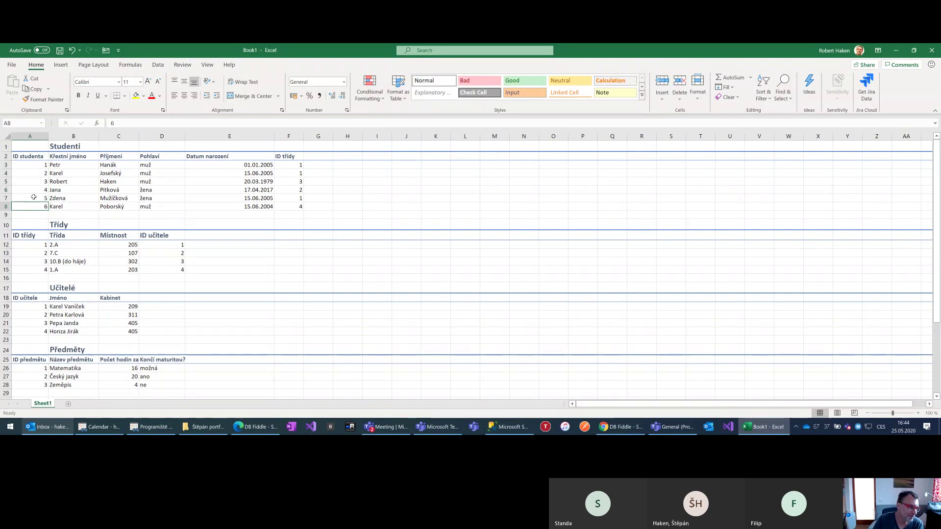
pyautogui.click(29, 146)
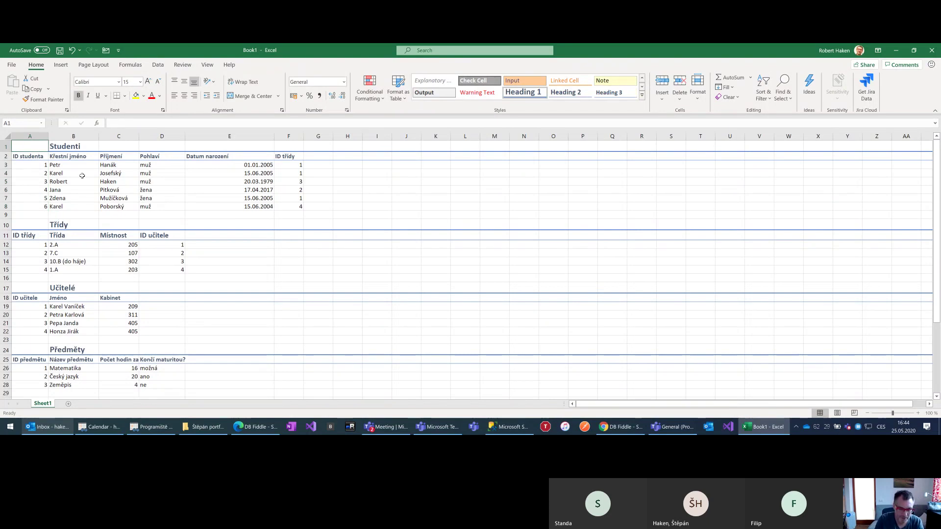
pyautogui.write('primární klíč')
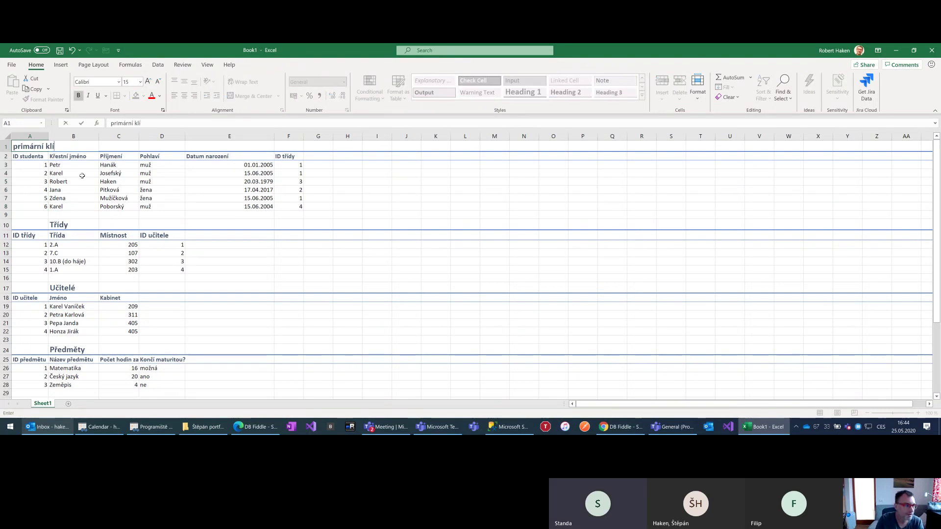
pyautogui.press('Return')
pyautogui.click(32, 147)
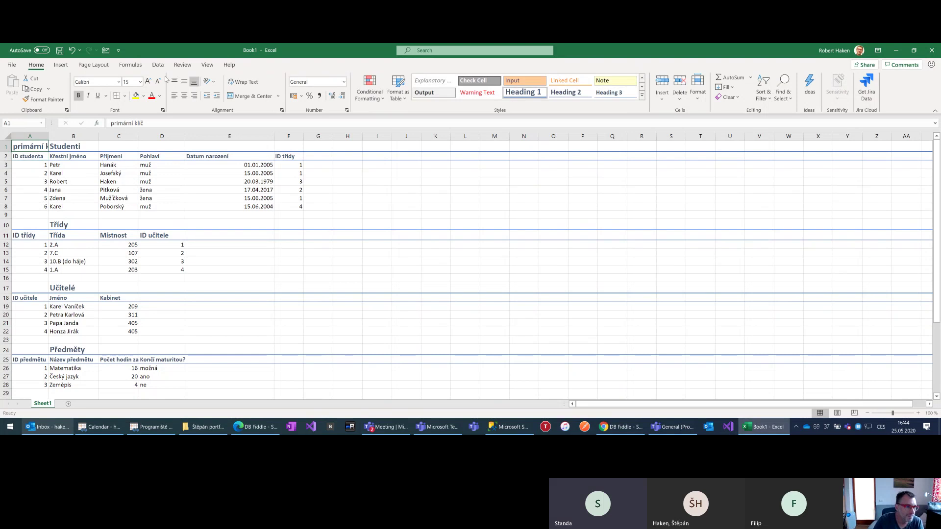
pyautogui.click(157, 81)
pyautogui.click(158, 81)
pyautogui.click(157, 81)
pyautogui.click(158, 81)
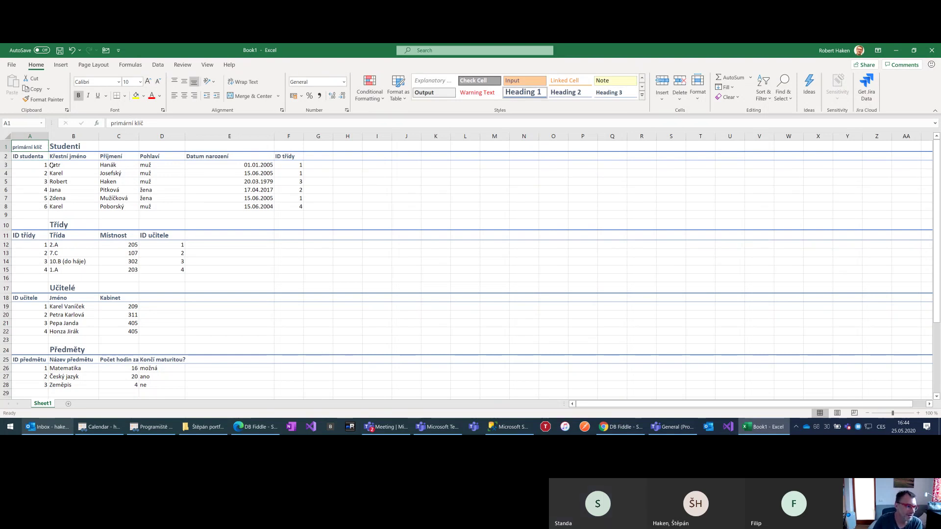
# Walk through the Studenti columns: names, gender, birth date and class ID
pyautogui.moveTo(57, 157); pyautogui.dragTo(148, 207)
pyautogui.click(108, 181)
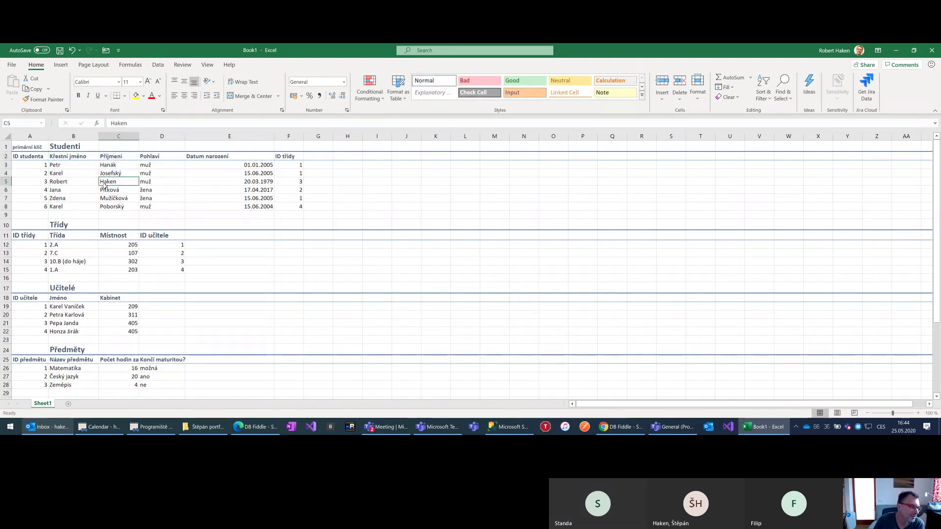
pyautogui.click(150, 180)
pyautogui.click(235, 181)
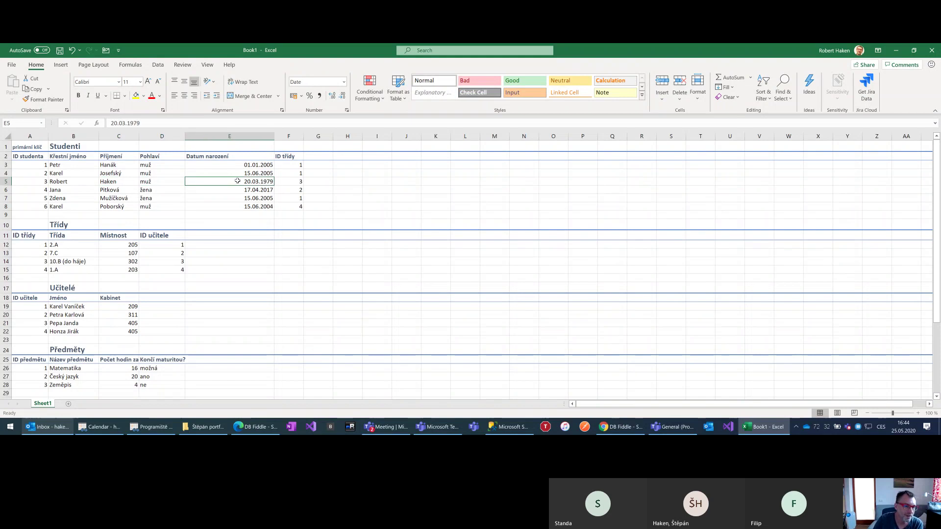
pyautogui.click(290, 182)
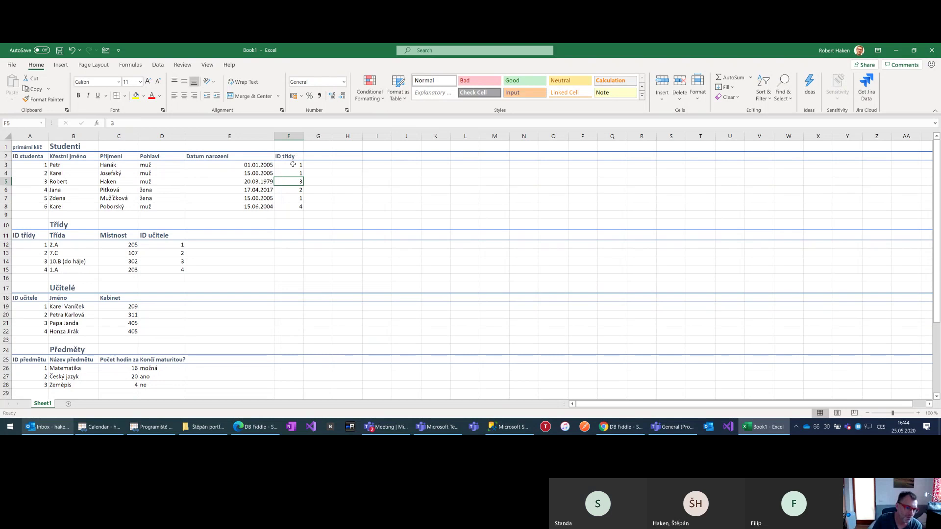
# Label the cell above ID třídy 'cizí klíč' and shrink it to size 10
pyautogui.moveTo(293, 165); pyautogui.dragTo(284, 208)
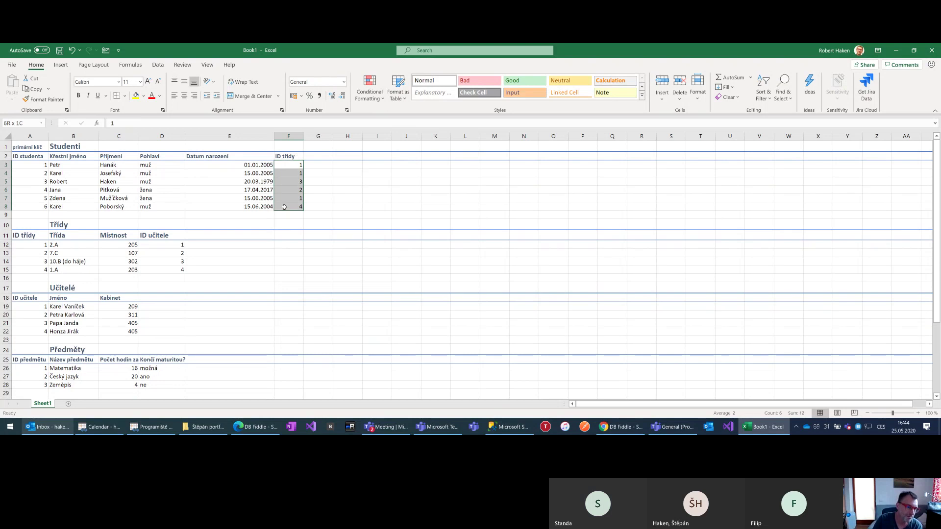
pyautogui.click(290, 147)
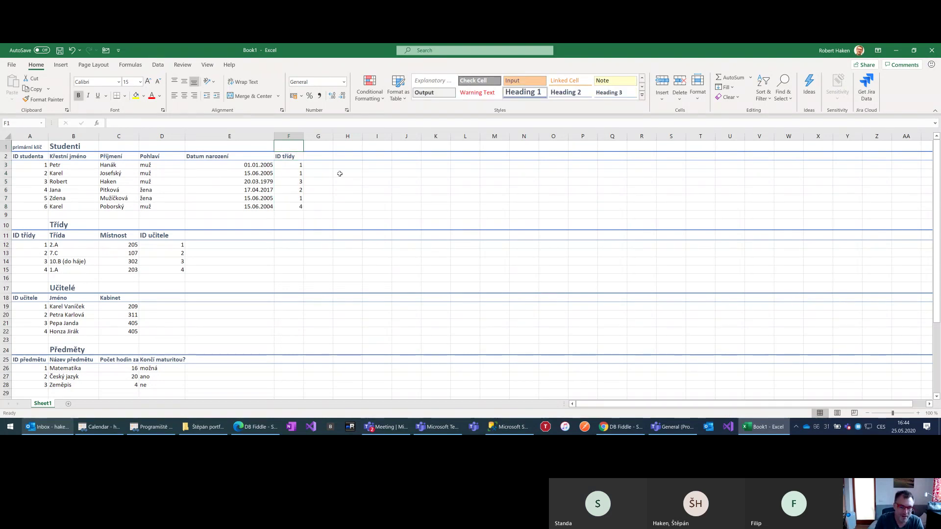
pyautogui.write('cizí klíč')
pyautogui.click(81, 123)
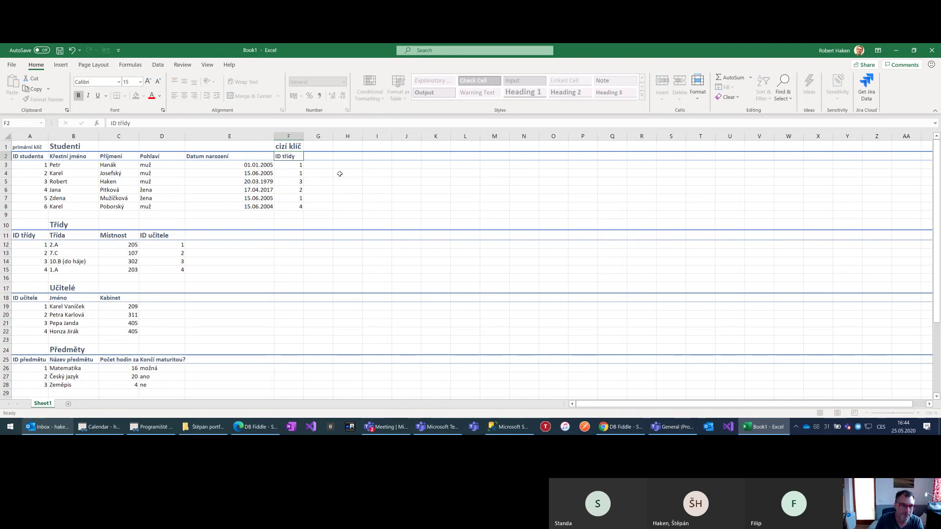
pyautogui.click(159, 82)
pyautogui.click(158, 81)
pyautogui.click(161, 84)
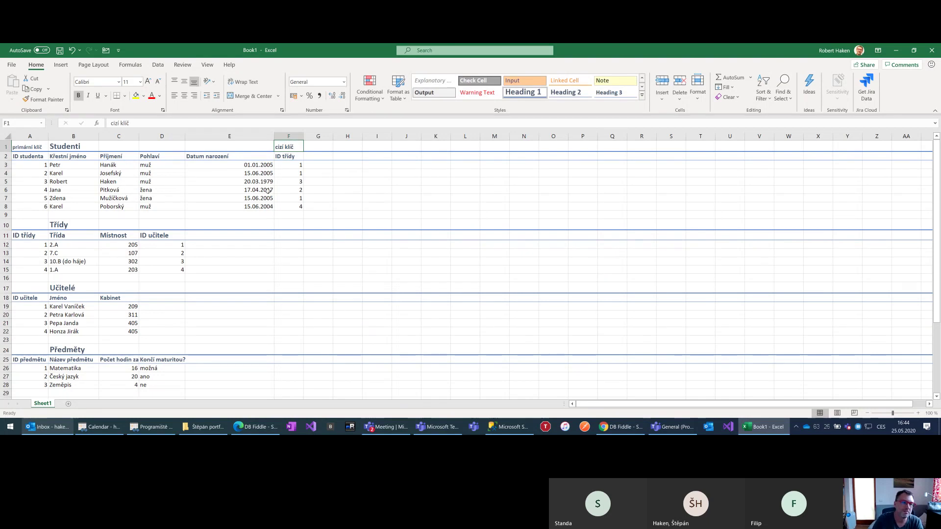
pyautogui.click(158, 82)
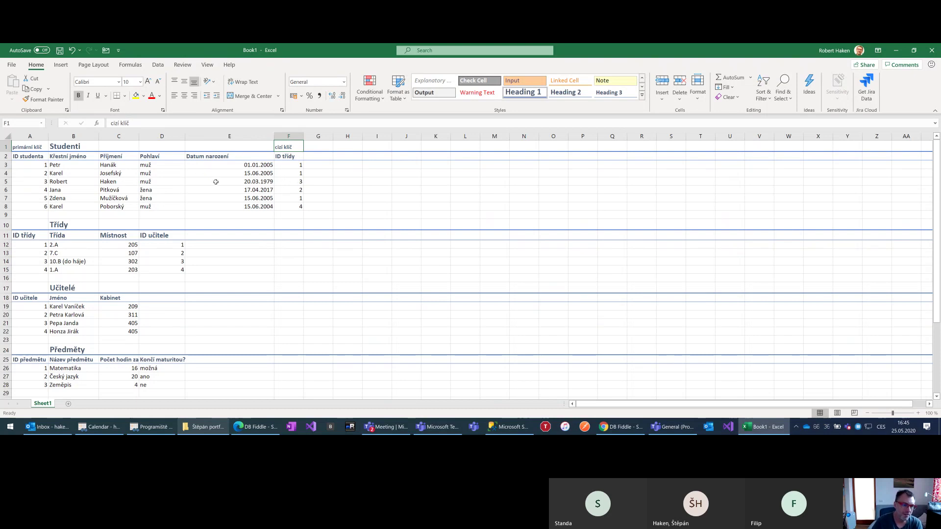
pyautogui.click(217, 182)
# Type a first name over the Pohlaví value in D5 as a test, then undo it
pyautogui.press('Left')
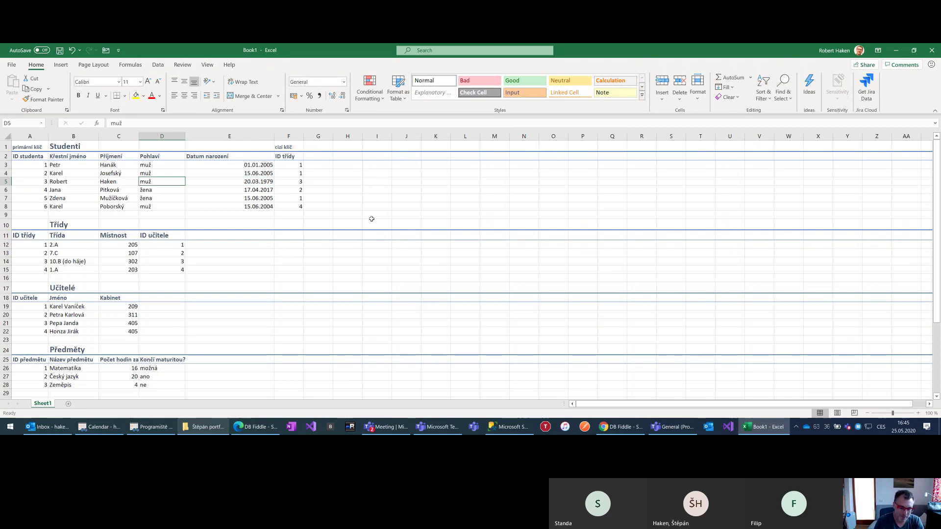
pyautogui.write('Karel')
pyautogui.press('Return')
pyautogui.hotkey('ctrl', 'z')
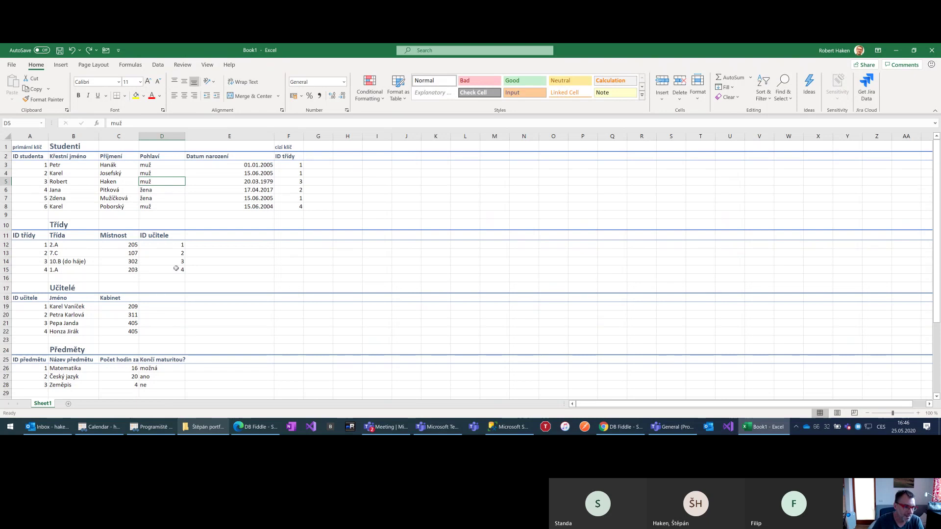
# Test-change the ID třídy in F8 to 20, undo it, and scroll down to Kdo co učí?
pyautogui.click(293, 205)
pyautogui.write('20')
pyautogui.press('Return')
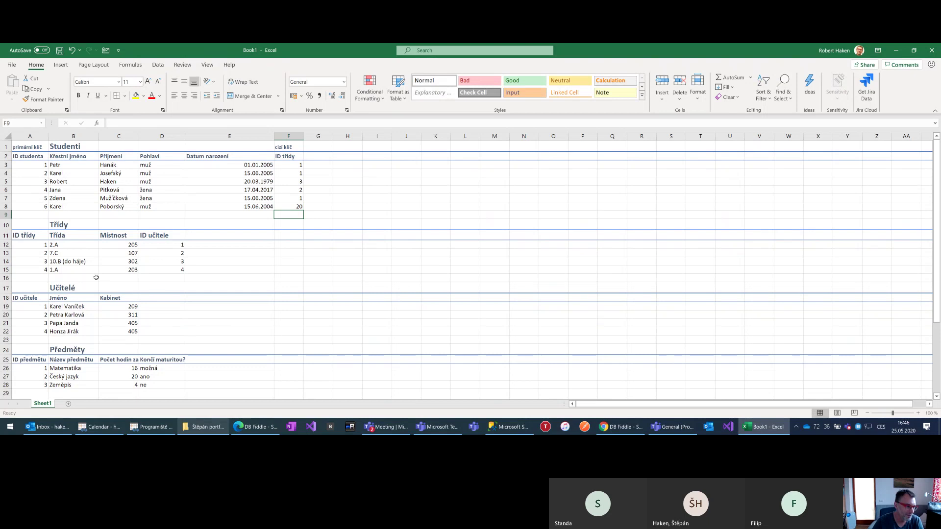
pyautogui.hotkey('ctrl', 'z')
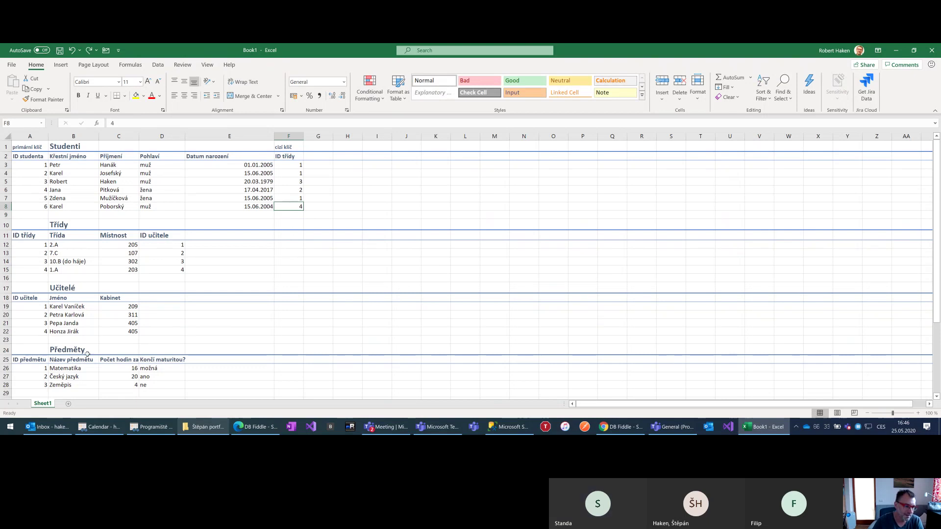
pyautogui.scroll(-1, 87, 357)
pyautogui.scroll(-1, 127, 365)
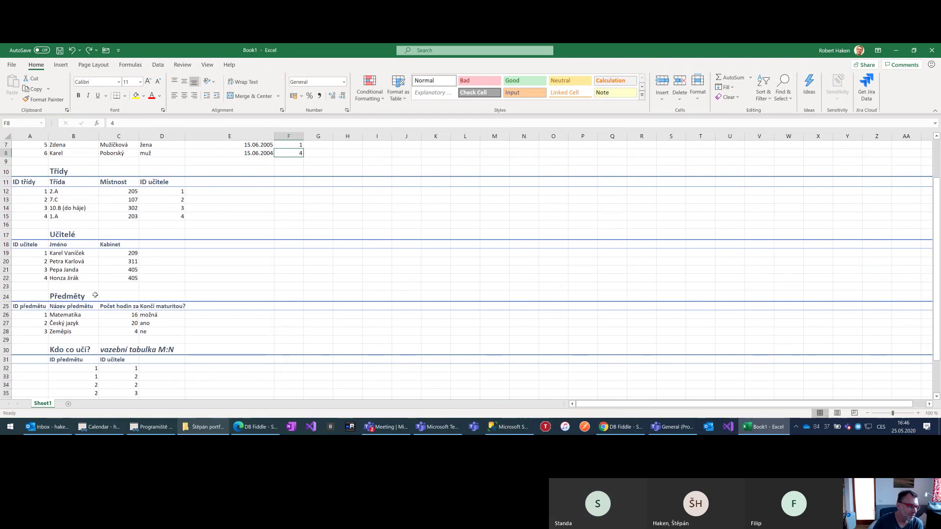
pyautogui.scroll(-2, 95, 303)
pyautogui.scroll(1, 94, 306)
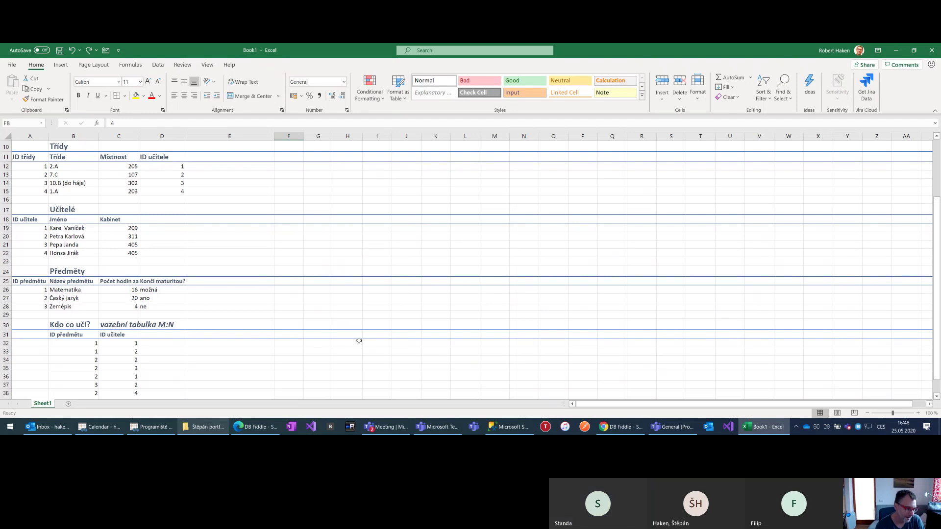
# Scroll to the top, select A13 in the Třídy table, then switch to SQL Server Management Studio
pyautogui.scroll(3, 359, 341)
pyautogui.click(42, 254)
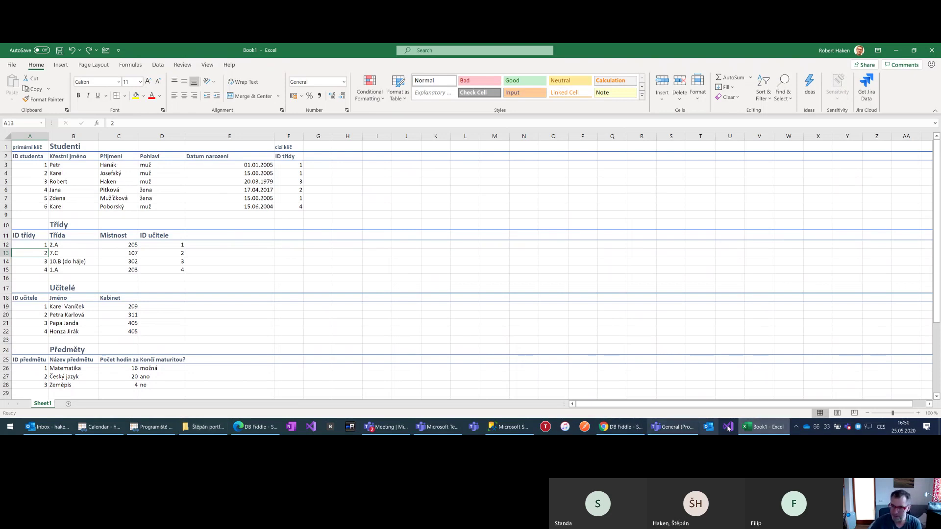
pyautogui.click(510, 427)
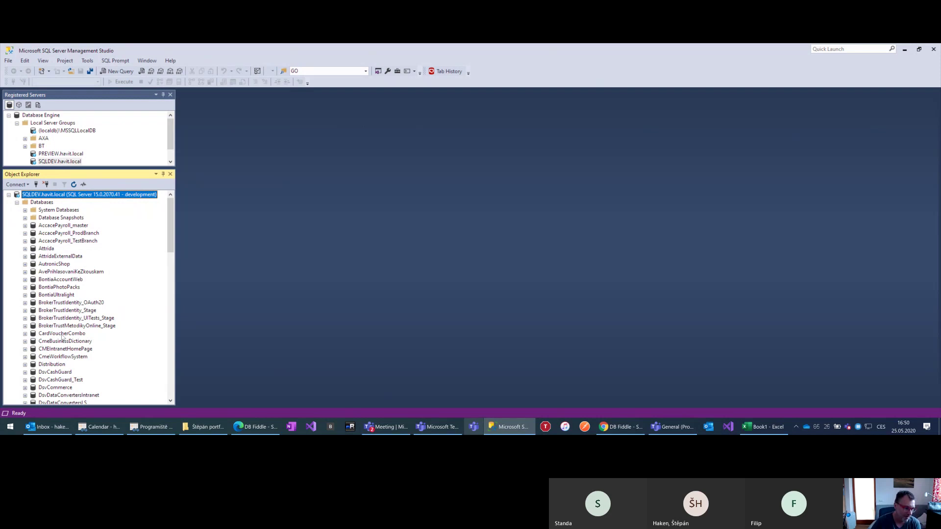
# Expand System Databases, select master, then collapse the folder again
pyautogui.scroll(-4, 62, 337)
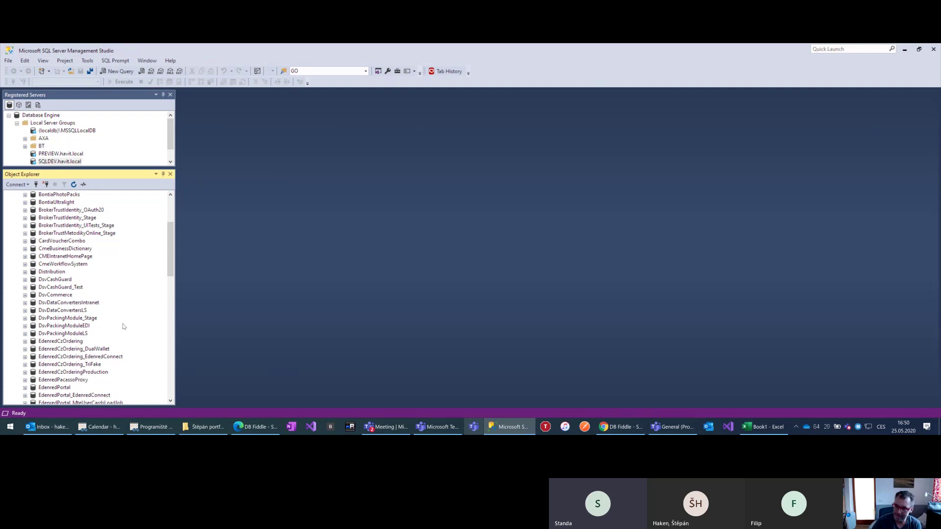
pyautogui.scroll(-6, 122, 327)
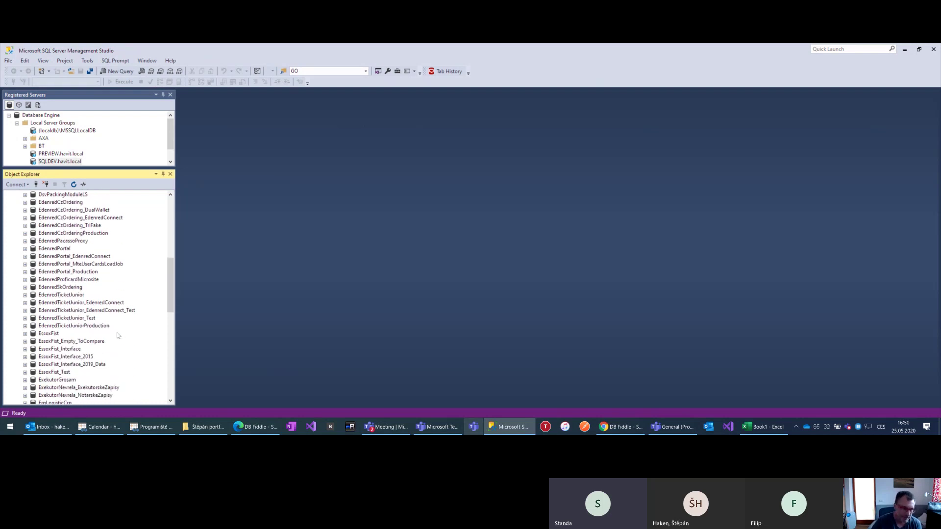
pyautogui.scroll(-1, 111, 333)
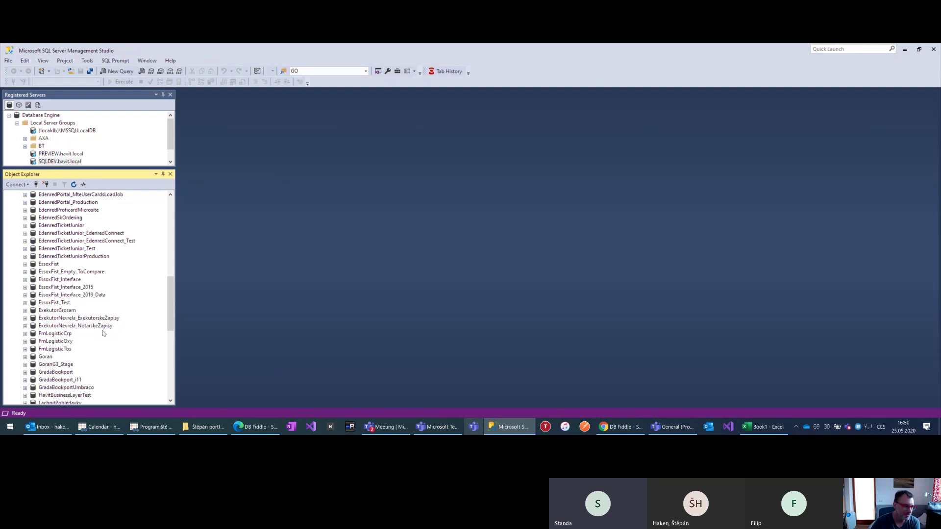
pyautogui.scroll(12, 96, 331)
pyautogui.scroll(-4, 89, 326)
pyautogui.press('Home')
pyautogui.click(25, 210)
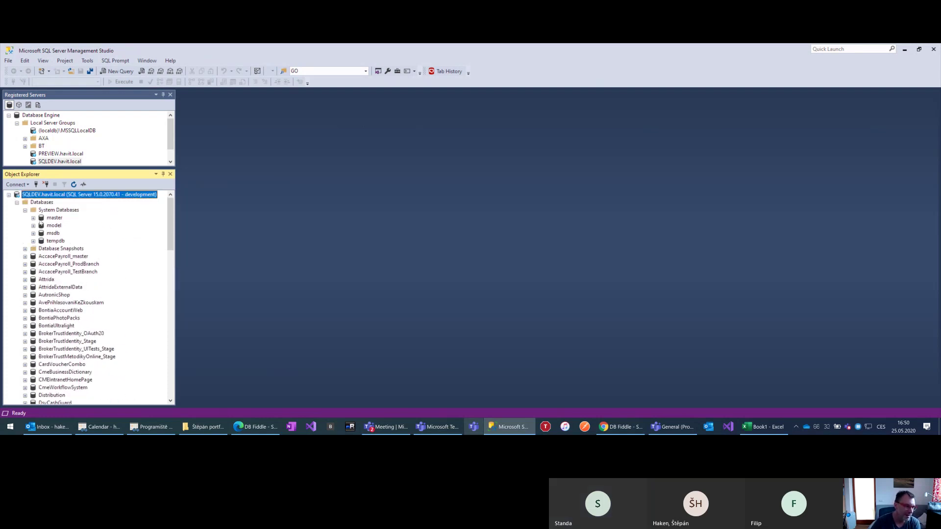
pyautogui.click(60, 221)
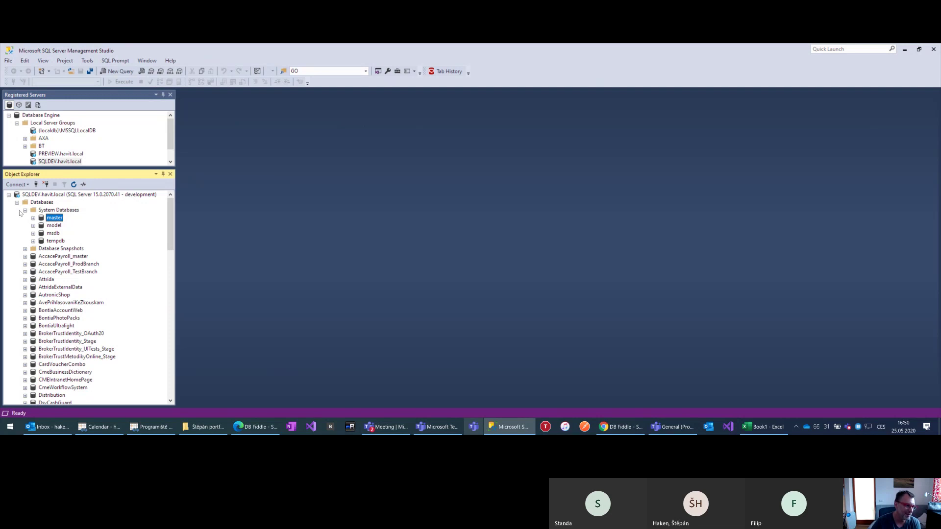
pyautogui.click(25, 210)
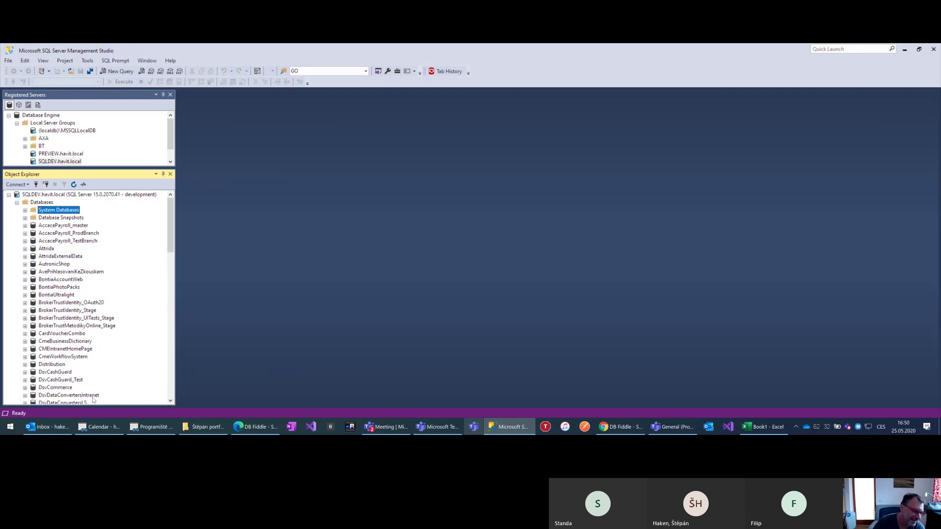
# Scroll down to the MensaTestRH database and expand it
pyautogui.scroll(-7, 73, 385)
pyautogui.scroll(-13, 56, 360)
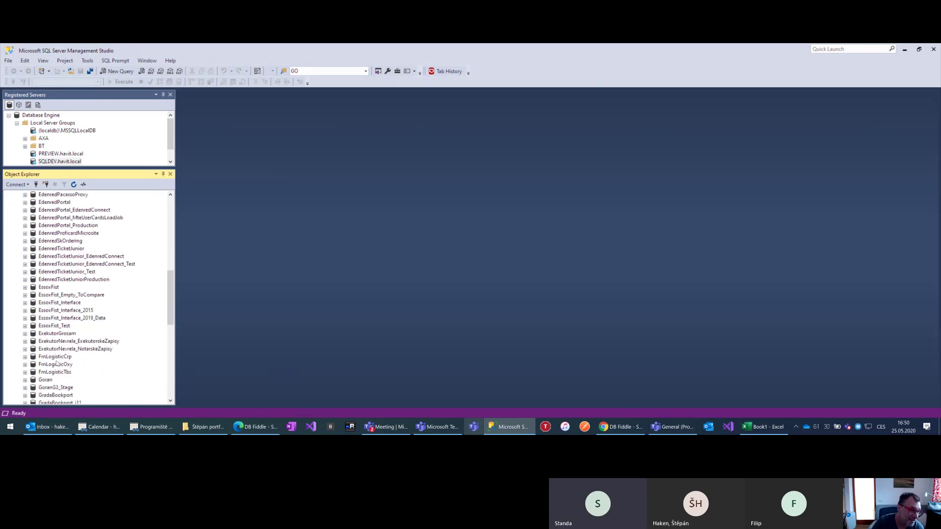
pyautogui.scroll(-5, 70, 361)
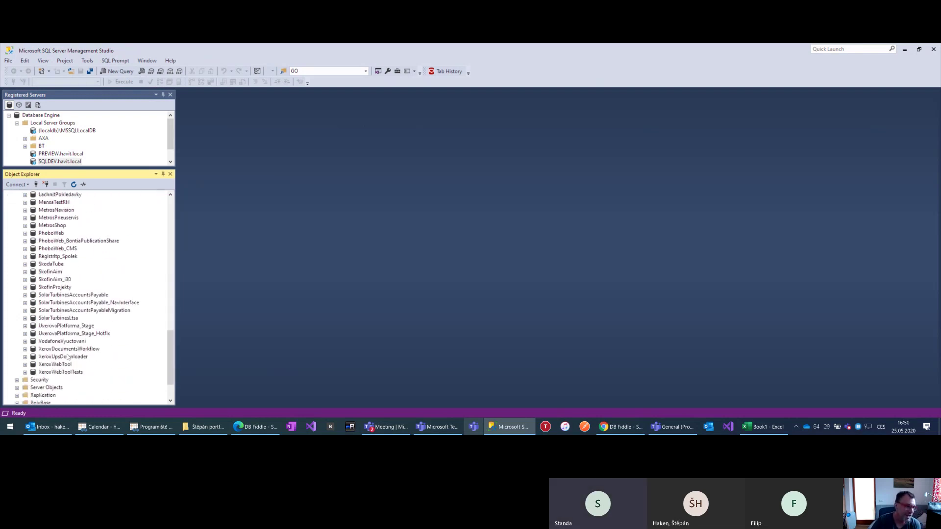
pyautogui.scroll(6, 57, 306)
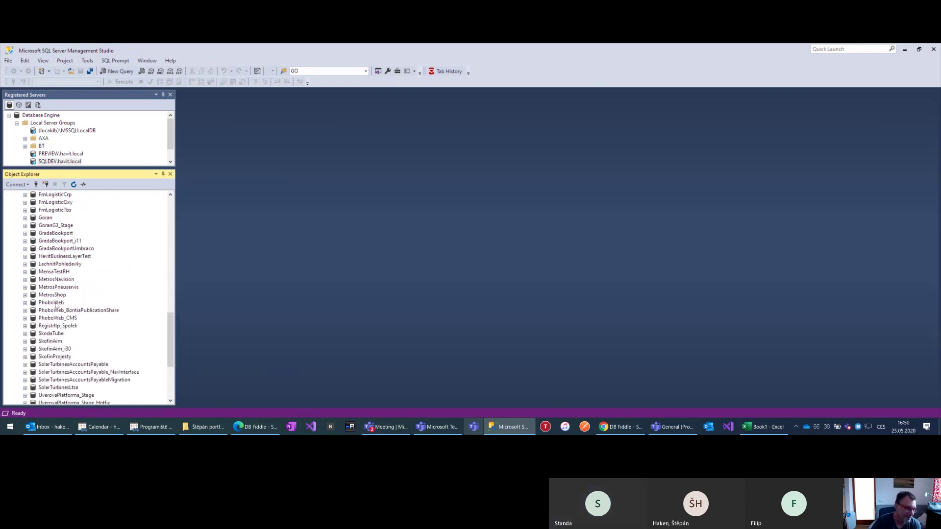
pyautogui.click(25, 272)
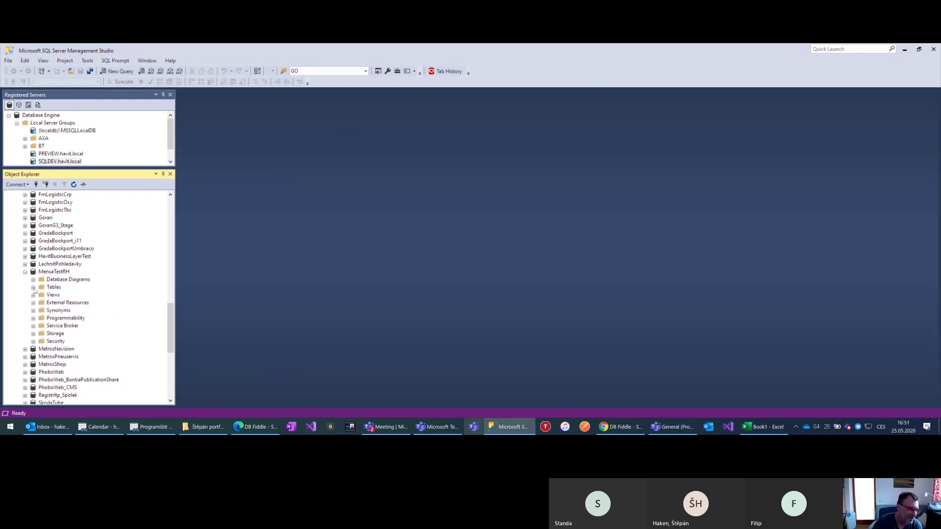
# Open the rows of the dbo.Student table from MensaTestRH's Tables folder
pyautogui.click(33, 288)
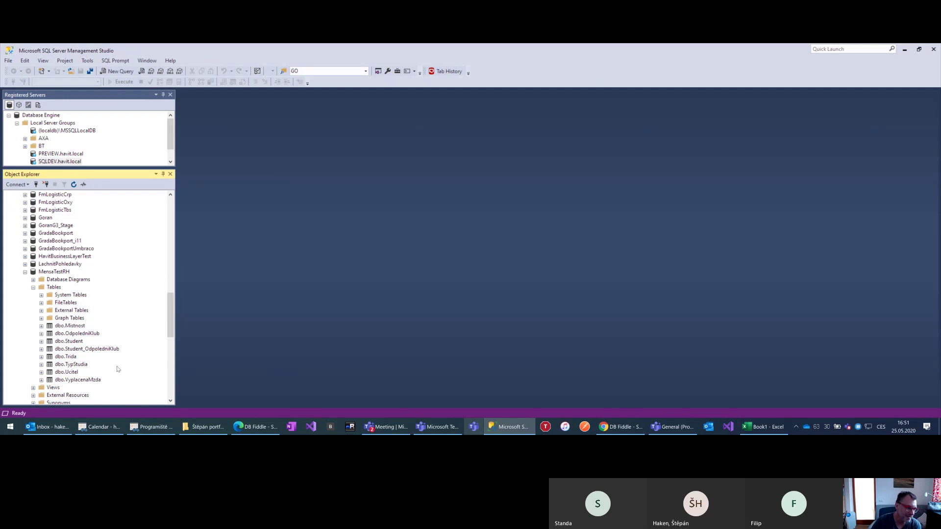
pyautogui.scroll(-2, 118, 369)
pyautogui.click(71, 294)
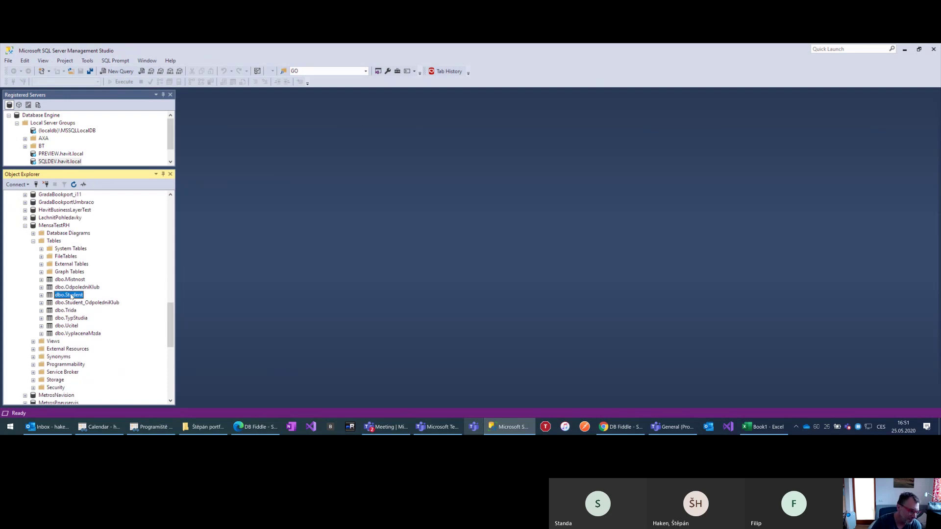
pyautogui.rightClick(71, 295)
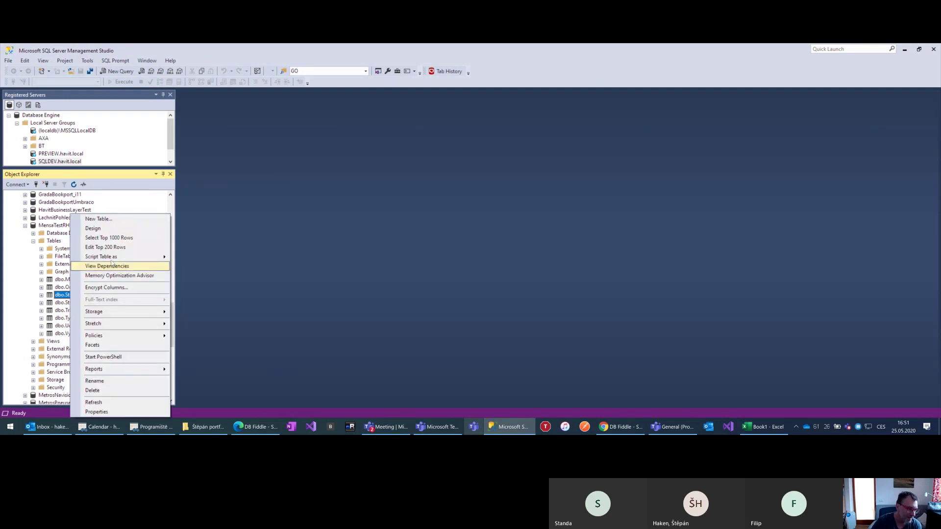
pyautogui.click(113, 247)
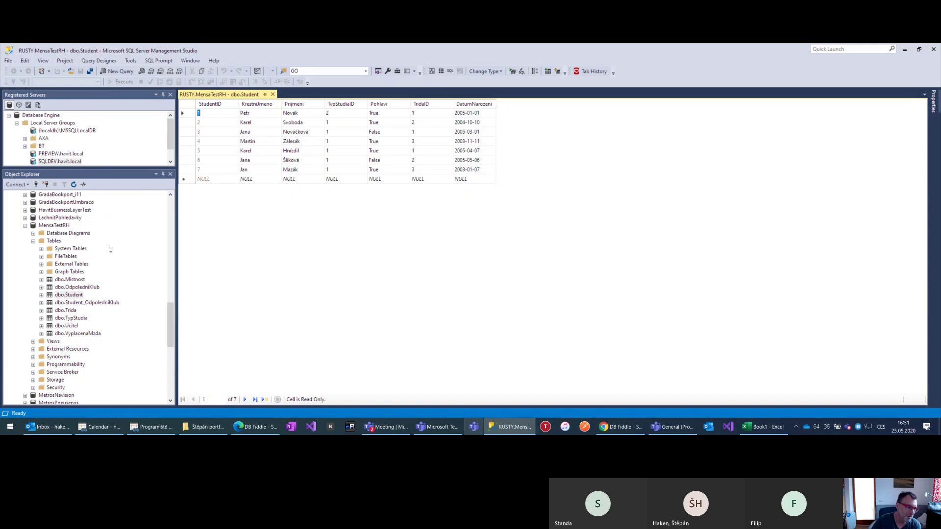
# Open the TypStudia table's rows for editing and select the second study type
pyautogui.rightClick(74, 318)
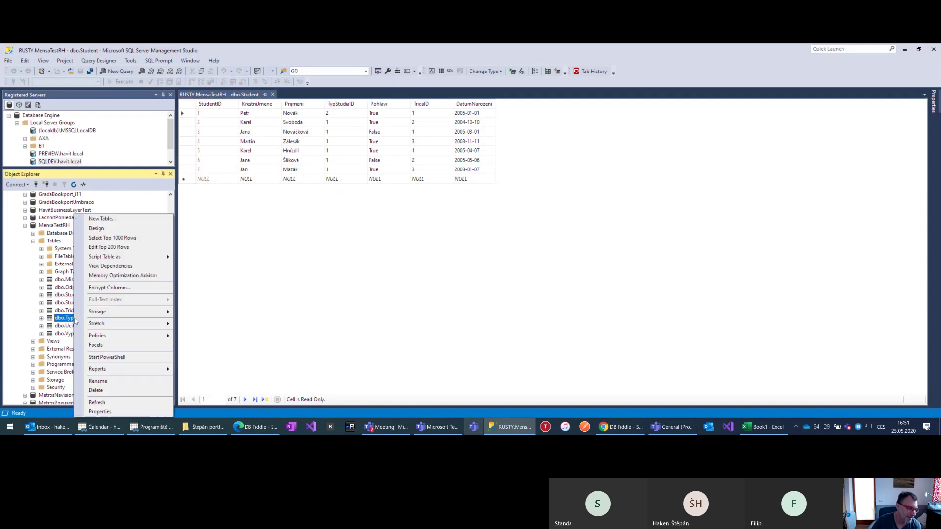
pyautogui.click(126, 247)
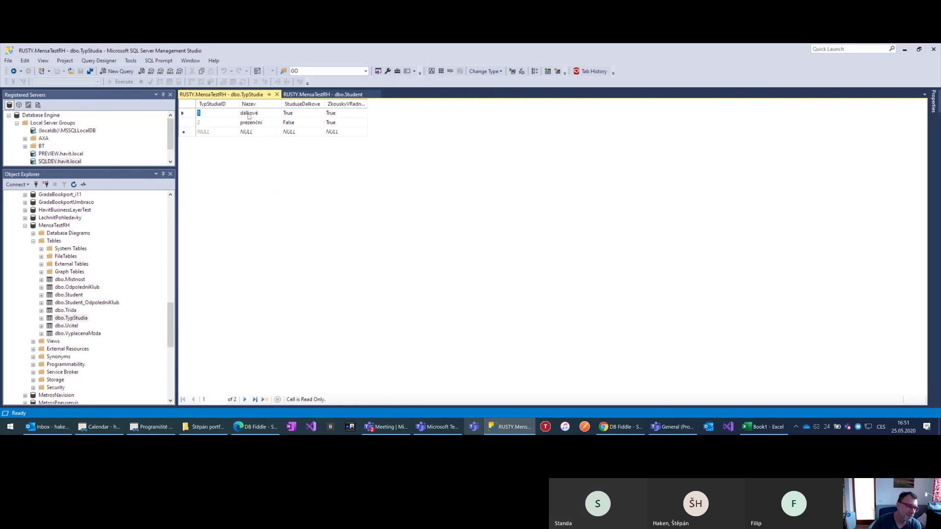
pyautogui.click(208, 124)
# Return to the Student rows and point out the first student's Pohlavi and TridaID values
pyautogui.click(322, 94)
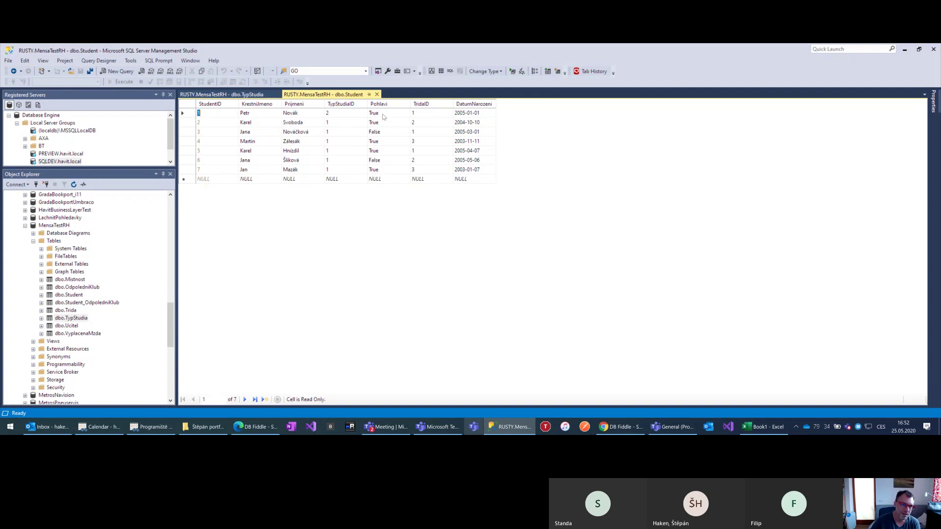
pyautogui.click(376, 113)
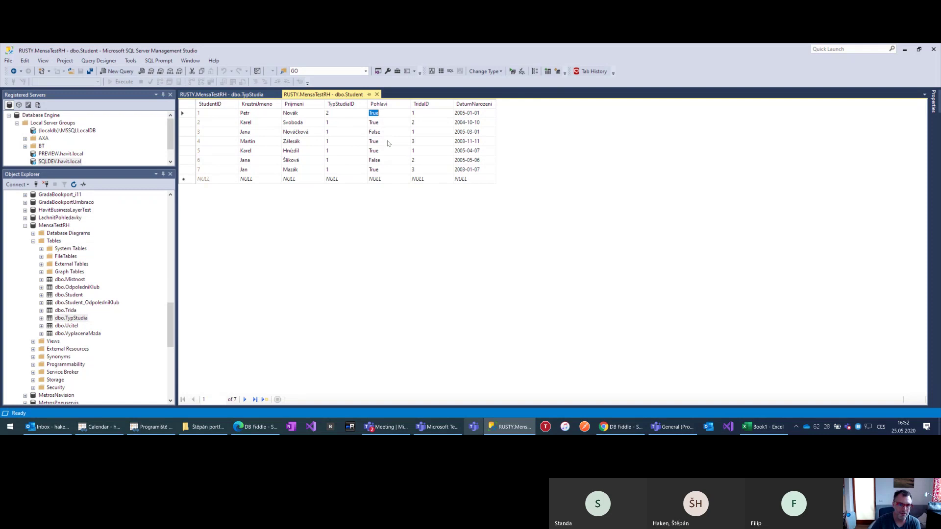
pyautogui.click(421, 112)
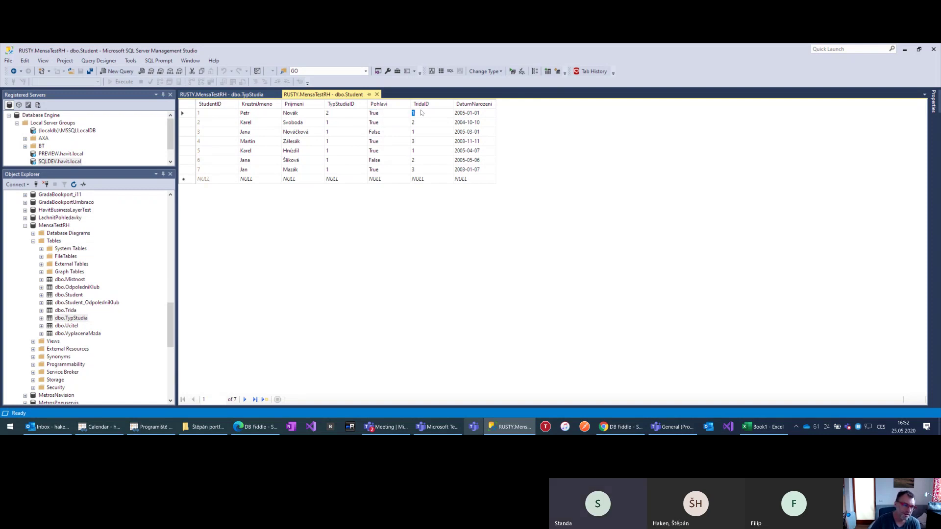
pyautogui.click(71, 312)
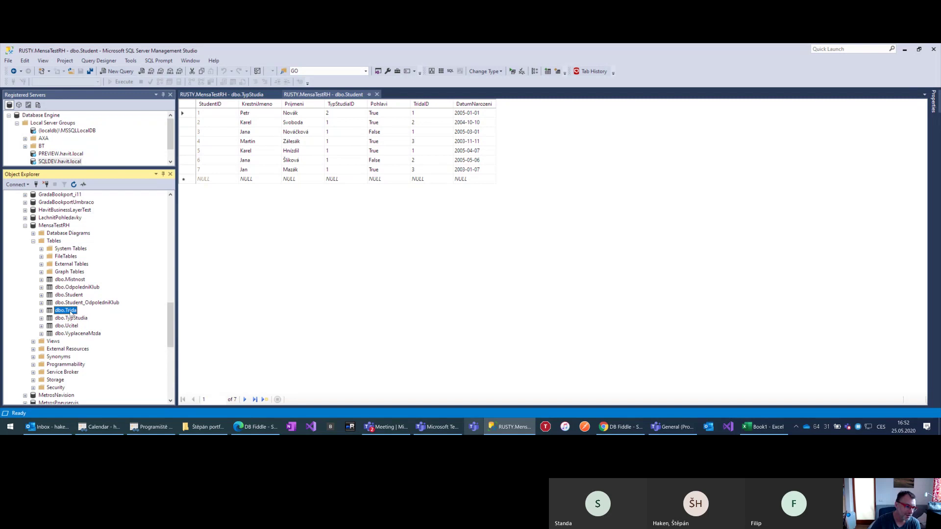
# Open dbo.Trida's top 200 rows and point out the first class's UcebnaTridyID value
pyautogui.rightClick(72, 313)
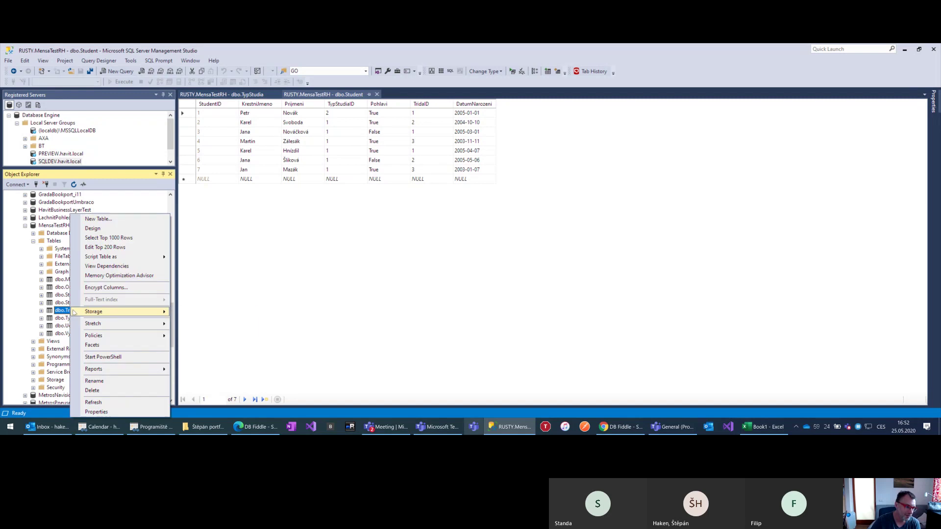
pyautogui.click(109, 249)
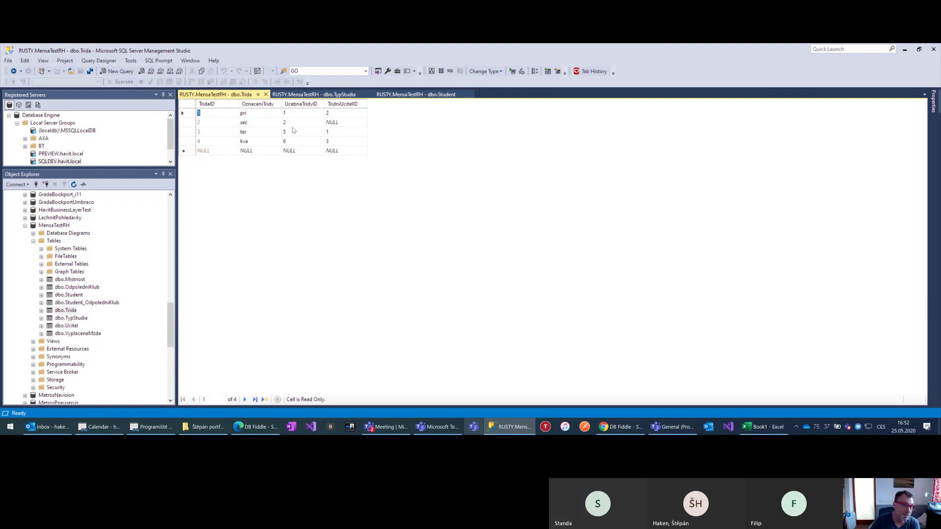
pyautogui.click(302, 113)
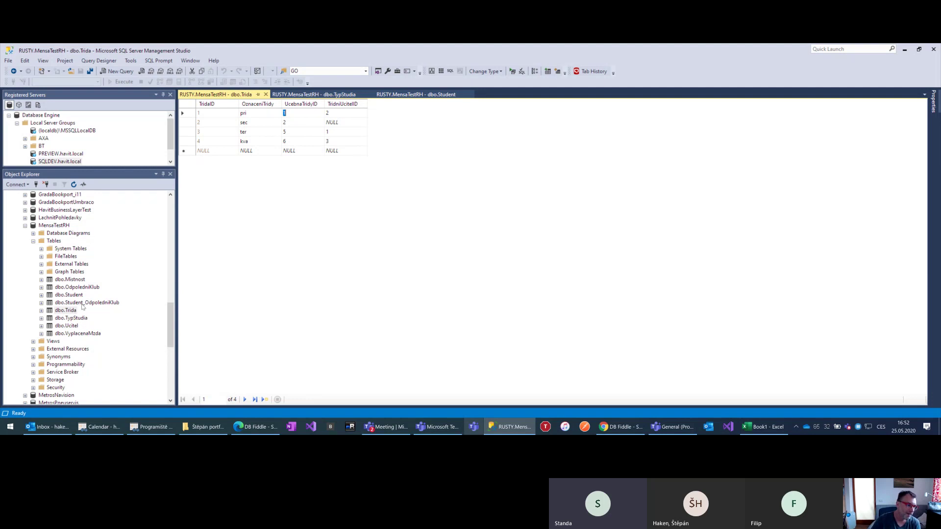
# Open dbo.Mistnost's top 200 rows for editing
pyautogui.click(73, 280)
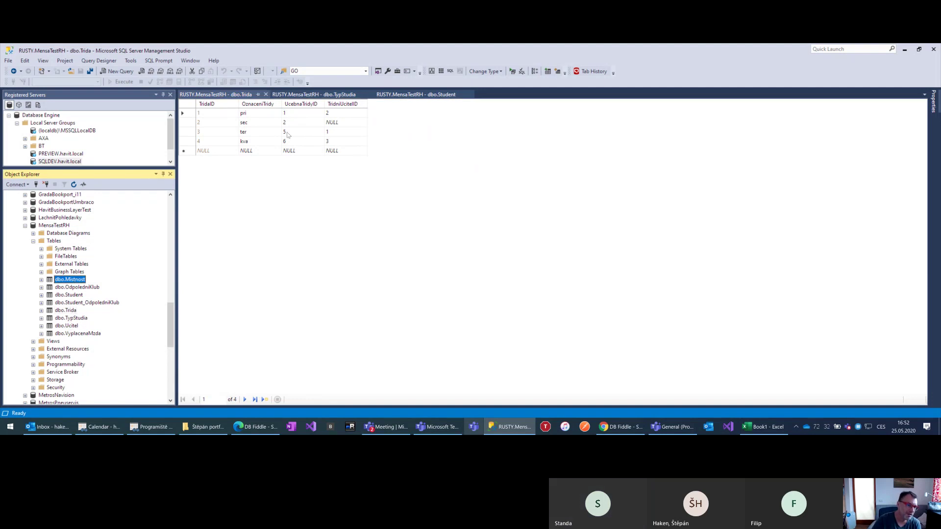
pyautogui.rightClick(74, 279)
pyautogui.click(56, 280)
pyautogui.rightClick(55, 281)
pyautogui.click(28, 287)
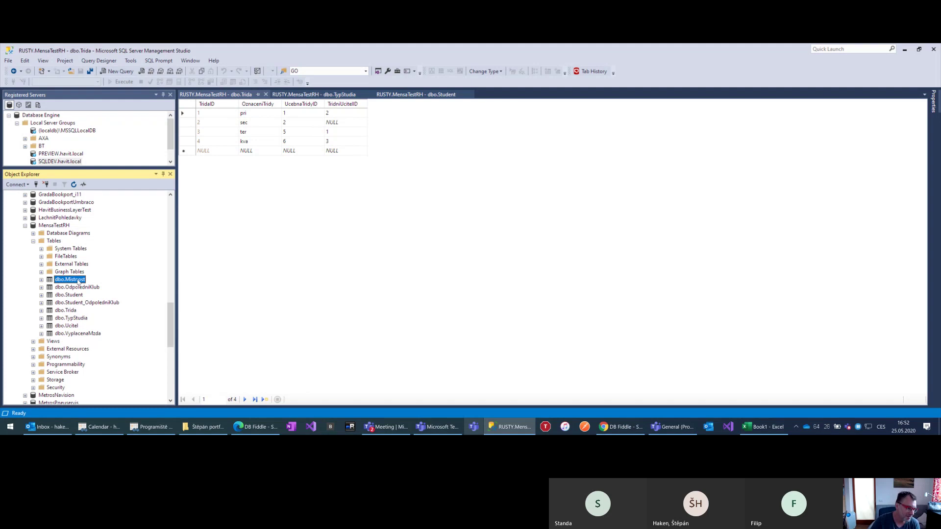
pyautogui.rightClick(79, 282)
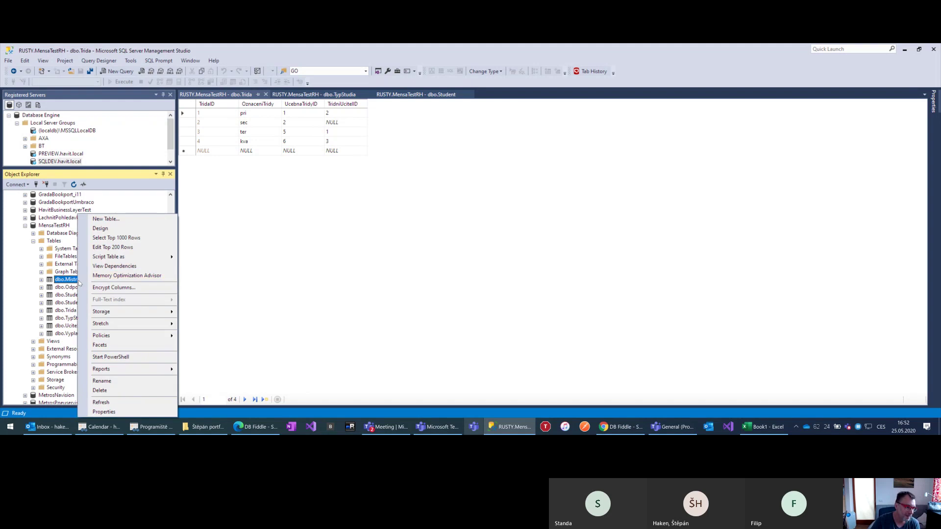
pyautogui.click(115, 246)
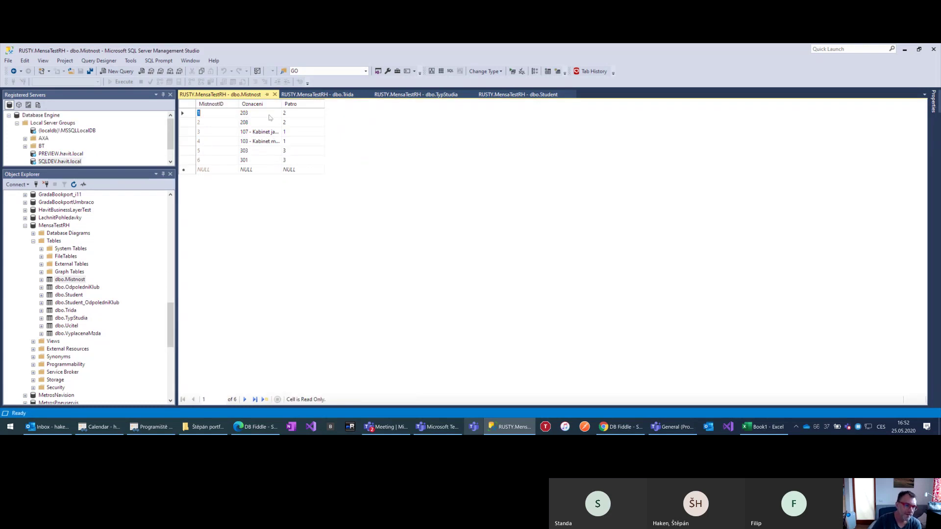
# Open dbo.Ucitel's top 200 rows and point out the third teacher's KabinetID
pyautogui.click(68, 326)
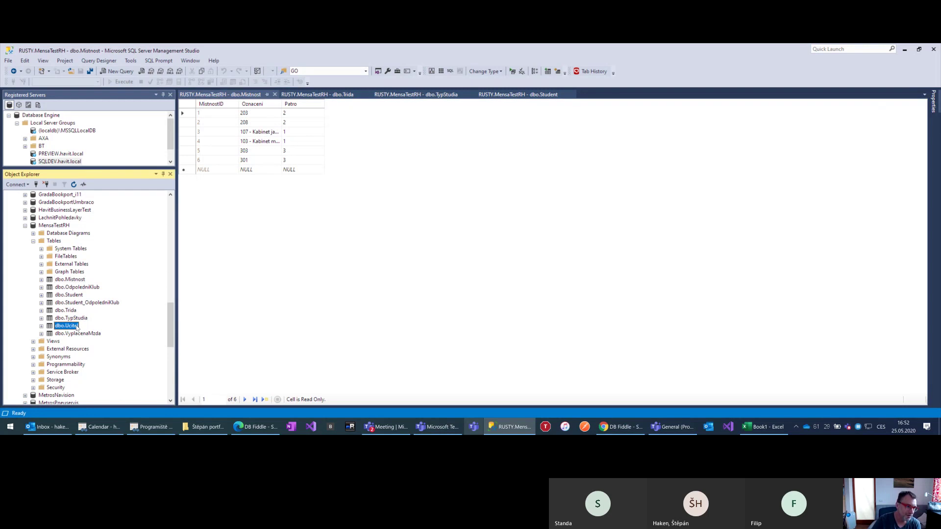
pyautogui.rightClick(76, 328)
pyautogui.click(123, 252)
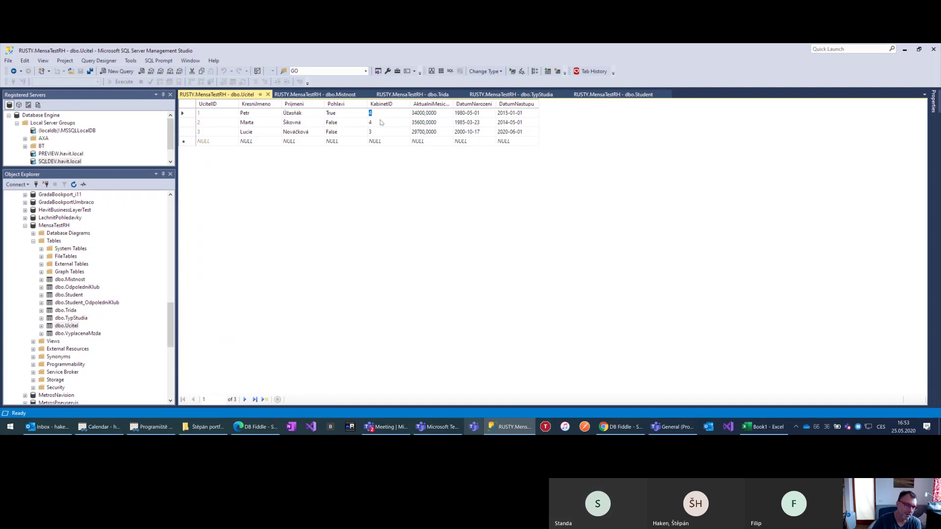
pyautogui.click(376, 131)
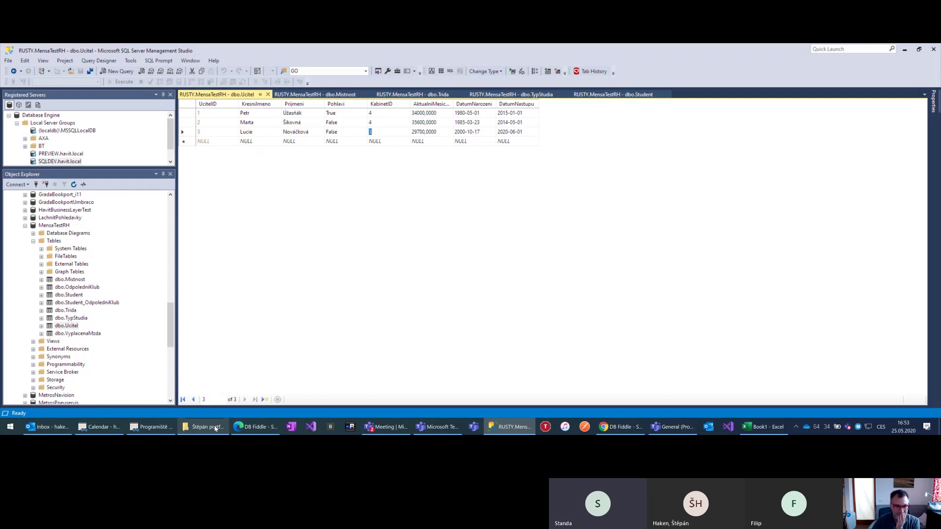
# In File Explorer, open Programiště - Documents > Mensa gymnázium and select 2020-05-21 - Databáze.png
pyautogui.click(203, 427)
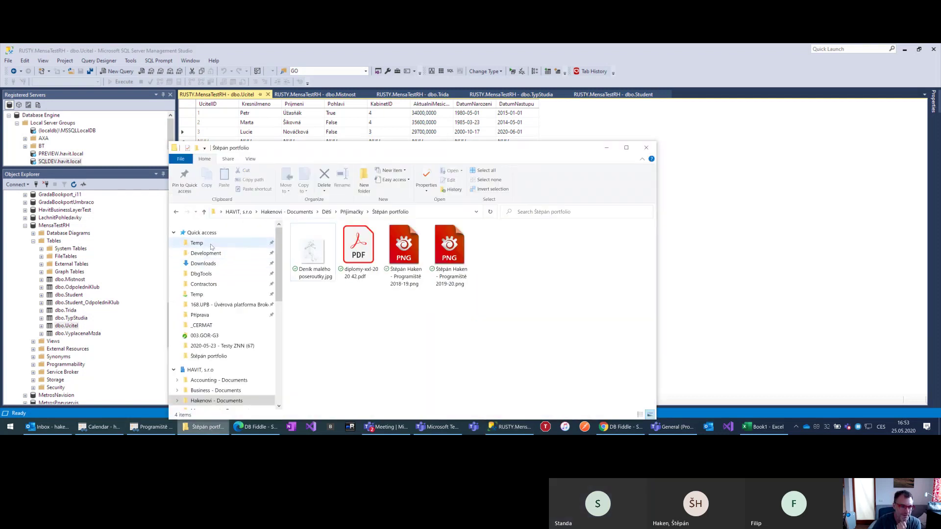
pyautogui.click(216, 242)
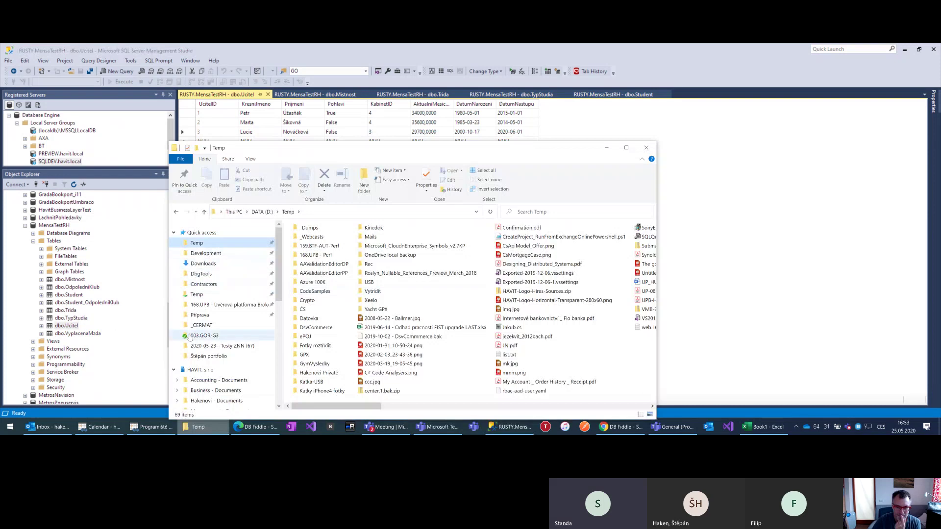
pyautogui.scroll(-2, 209, 276)
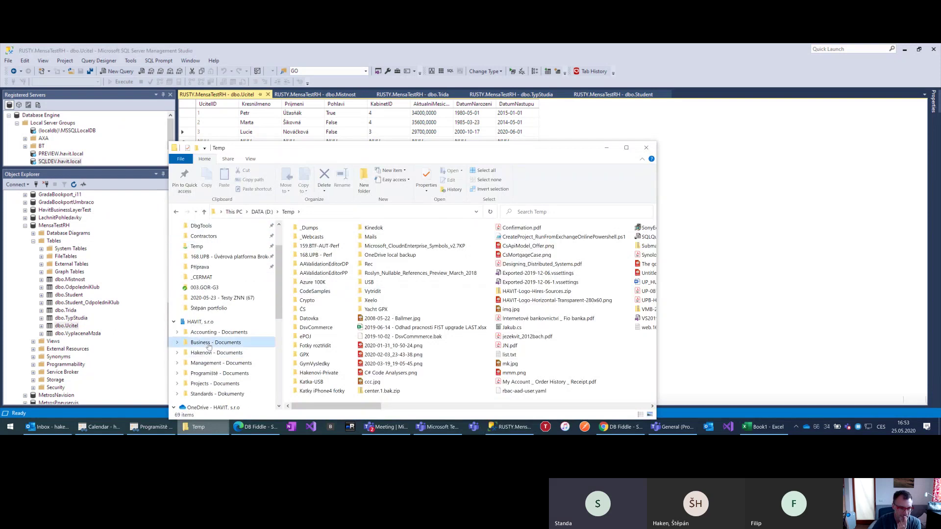
pyautogui.click(209, 342)
pyautogui.click(205, 373)
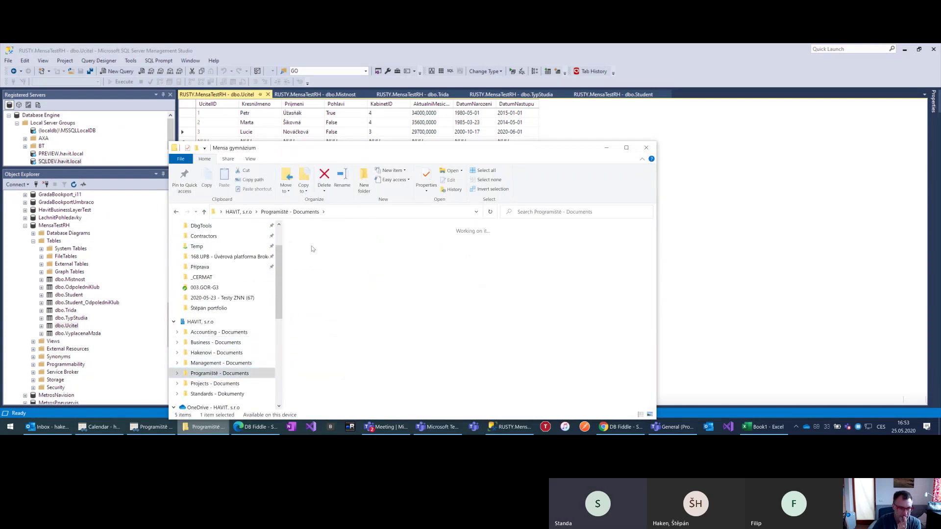
pyautogui.doubleClick(313, 246)
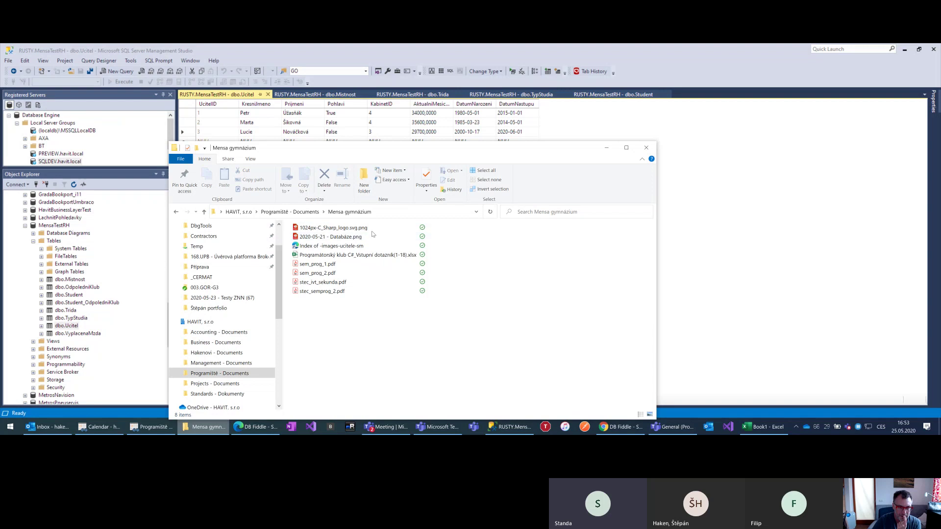
pyautogui.click(357, 237)
# View 2020-05-21 - Databáze.png in Photos, zooming in on the table diagram
pyautogui.doubleClick(356, 237)
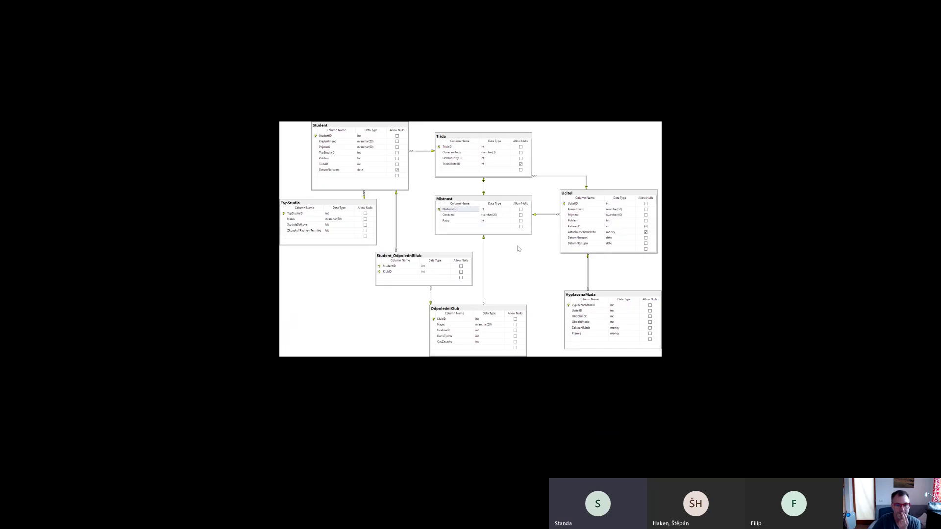
pyautogui.scroll(2, 478, 283)
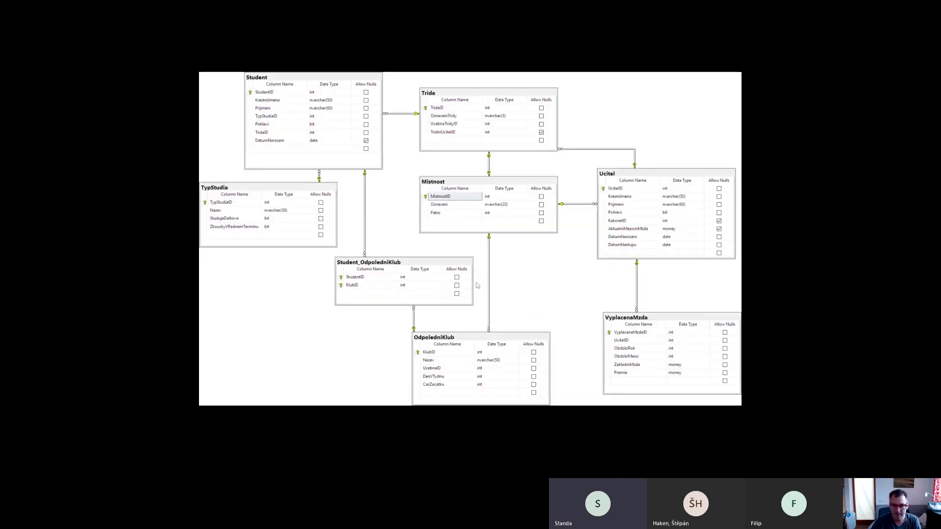
pyautogui.scroll(-2, 481, 280)
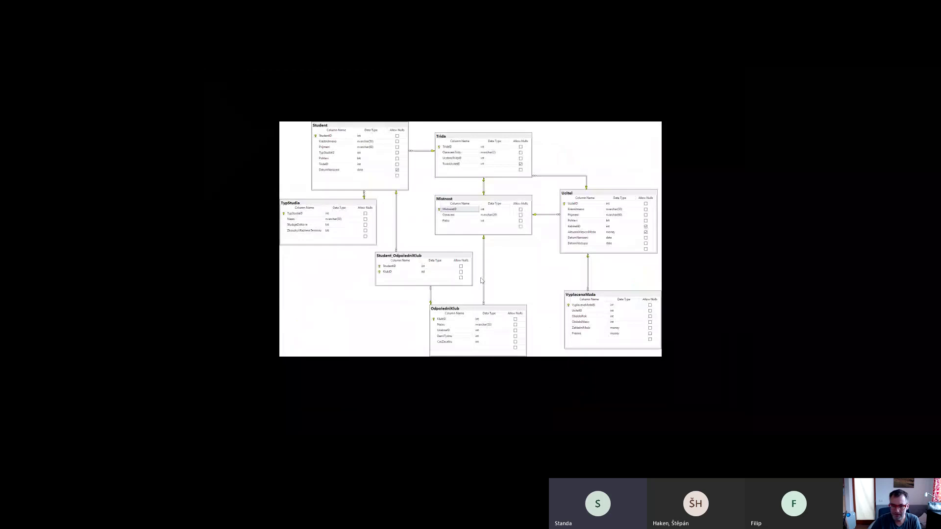
pyautogui.scroll(3, 481, 280)
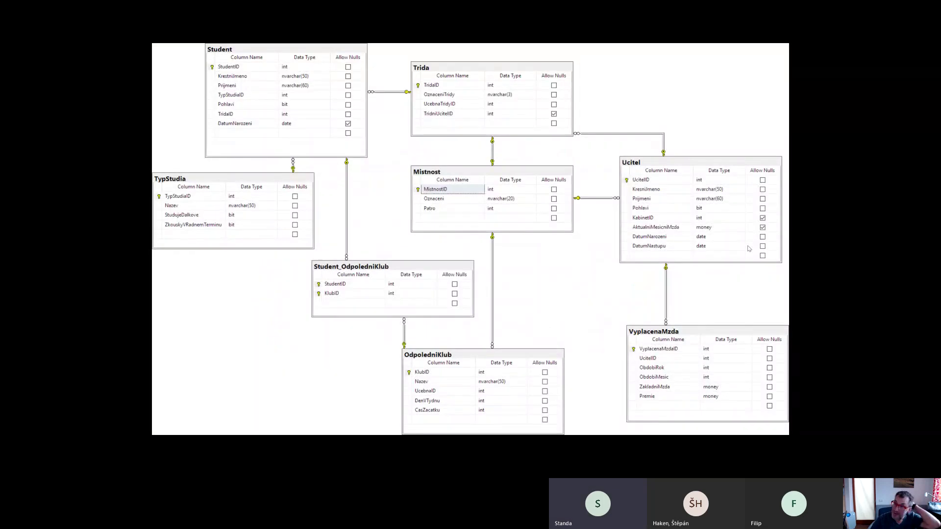